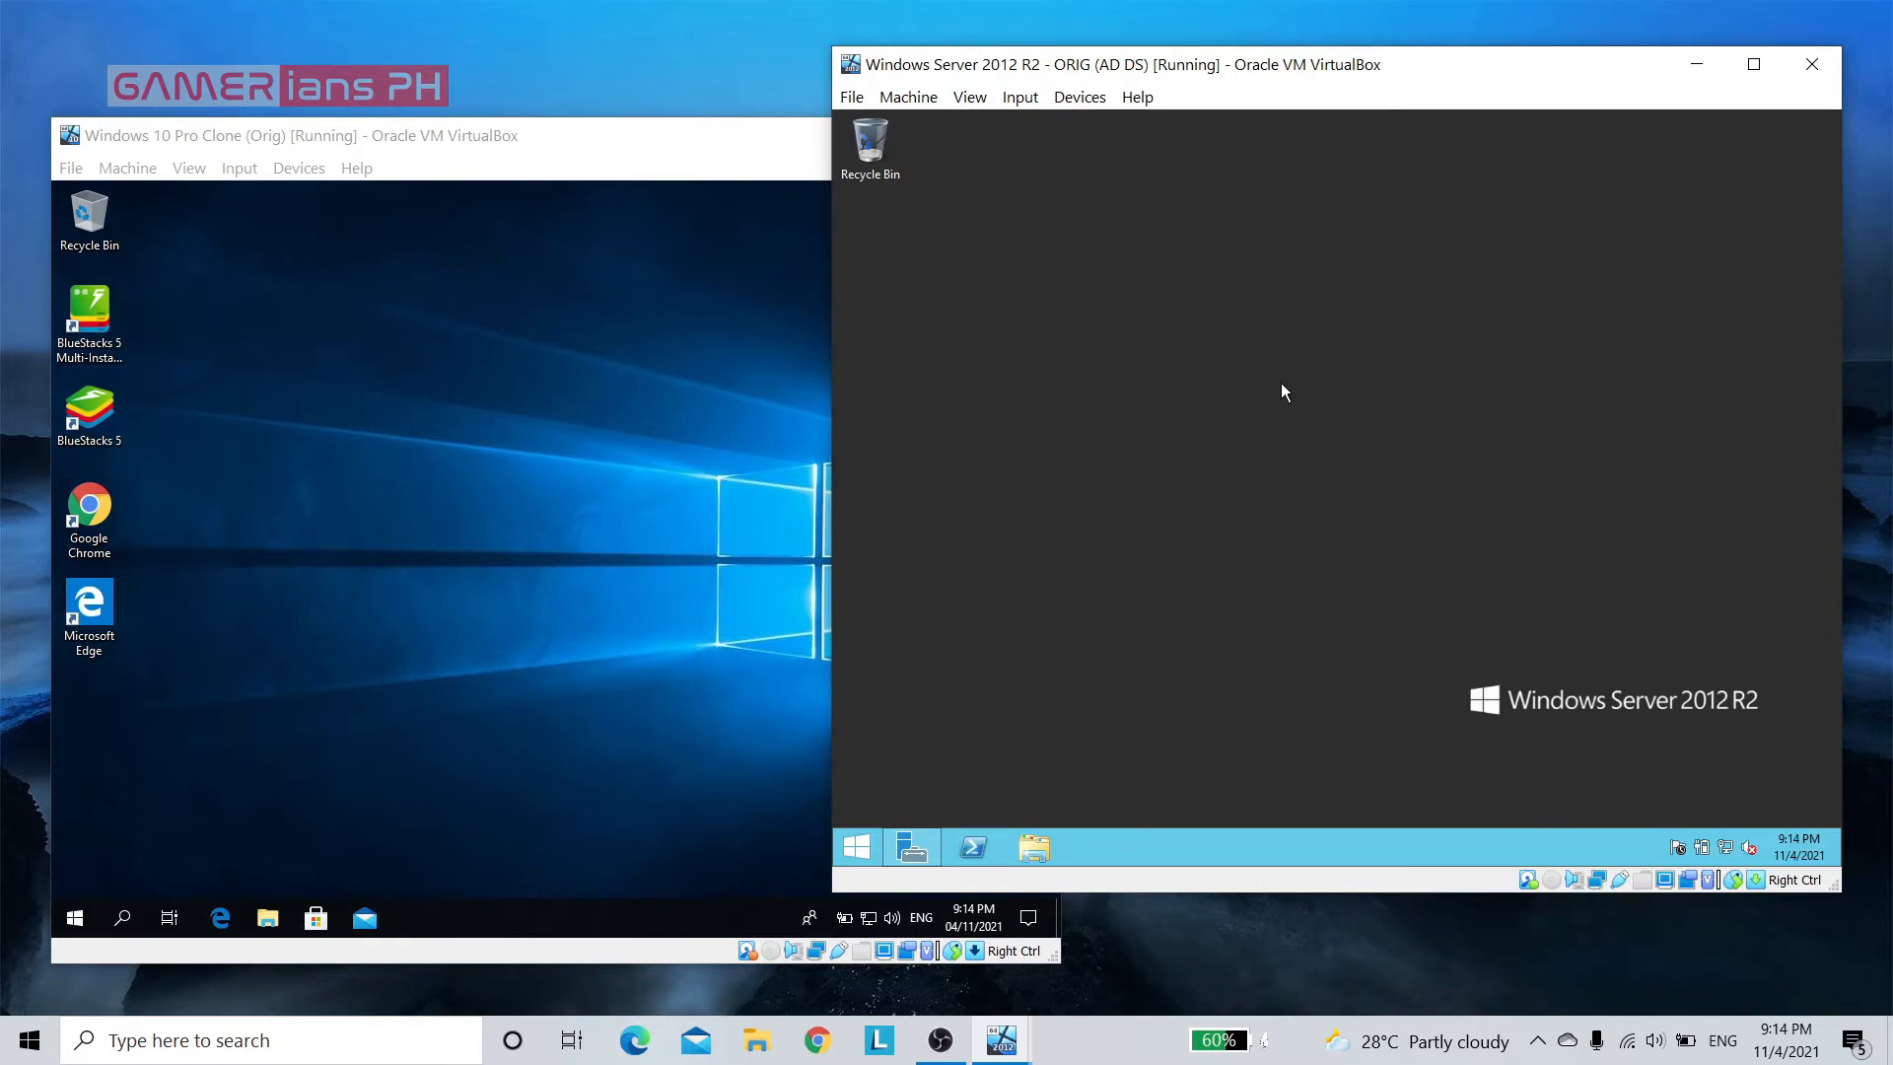
Run ipconfig /all in a command prompt on the Windows Server 2012 R2 machine and review its DNS suffix and IPv4 settings
key(super)
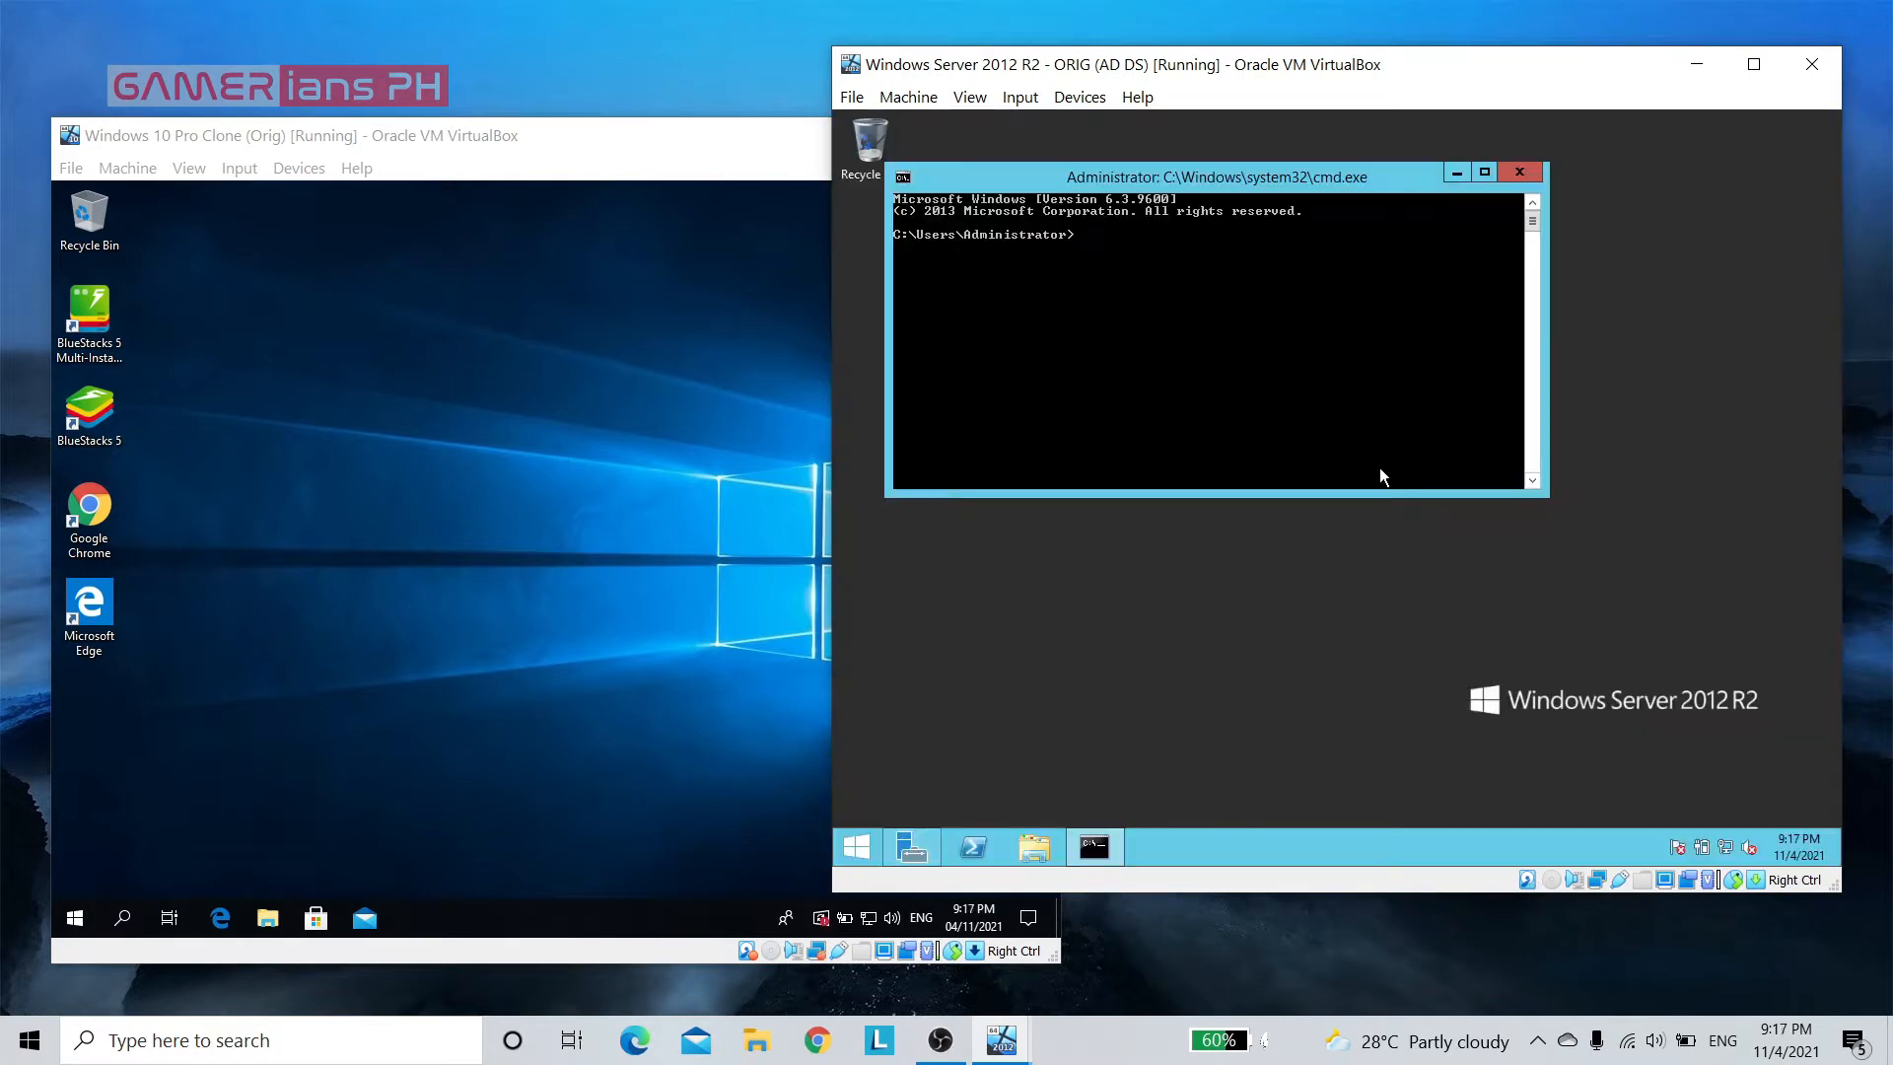
text(onfig /all)
key(Return)
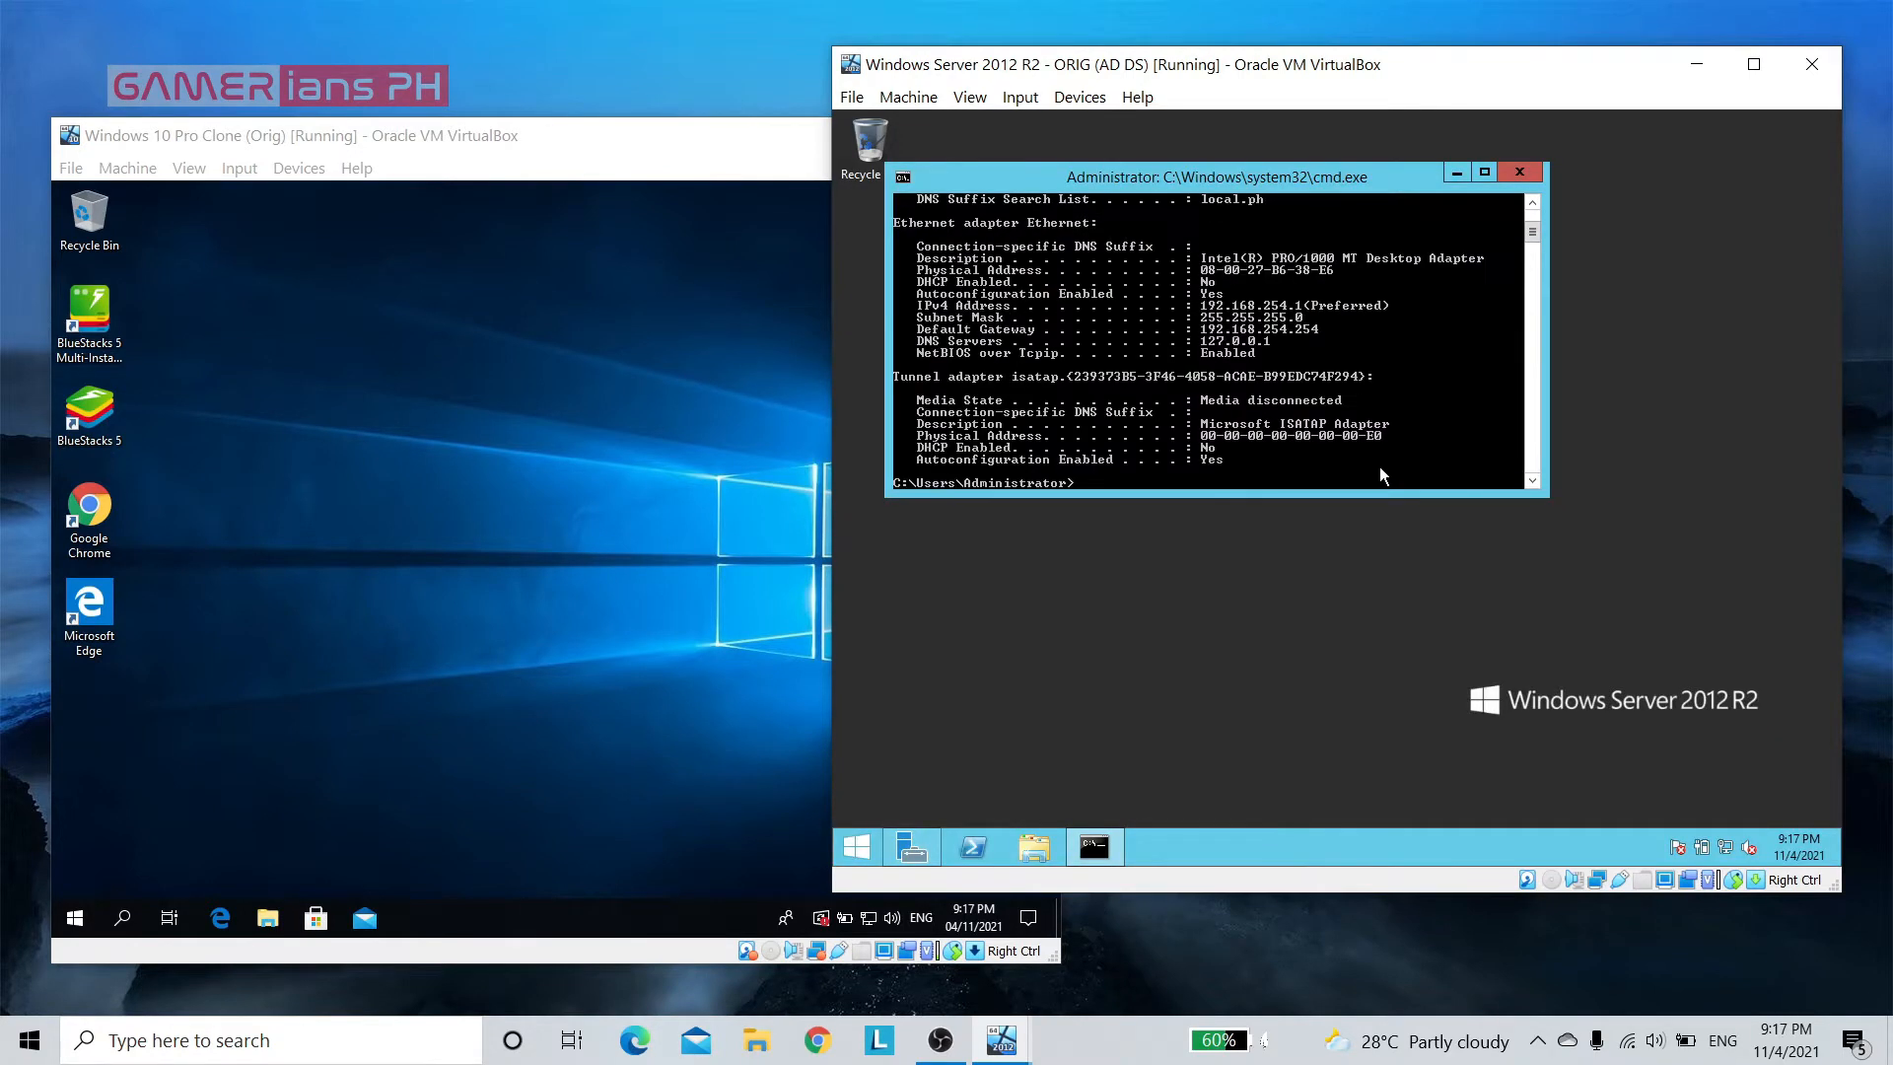
click(1531, 203)
click(1531, 205)
click(1531, 205)
click(1531, 205)
click(1531, 205)
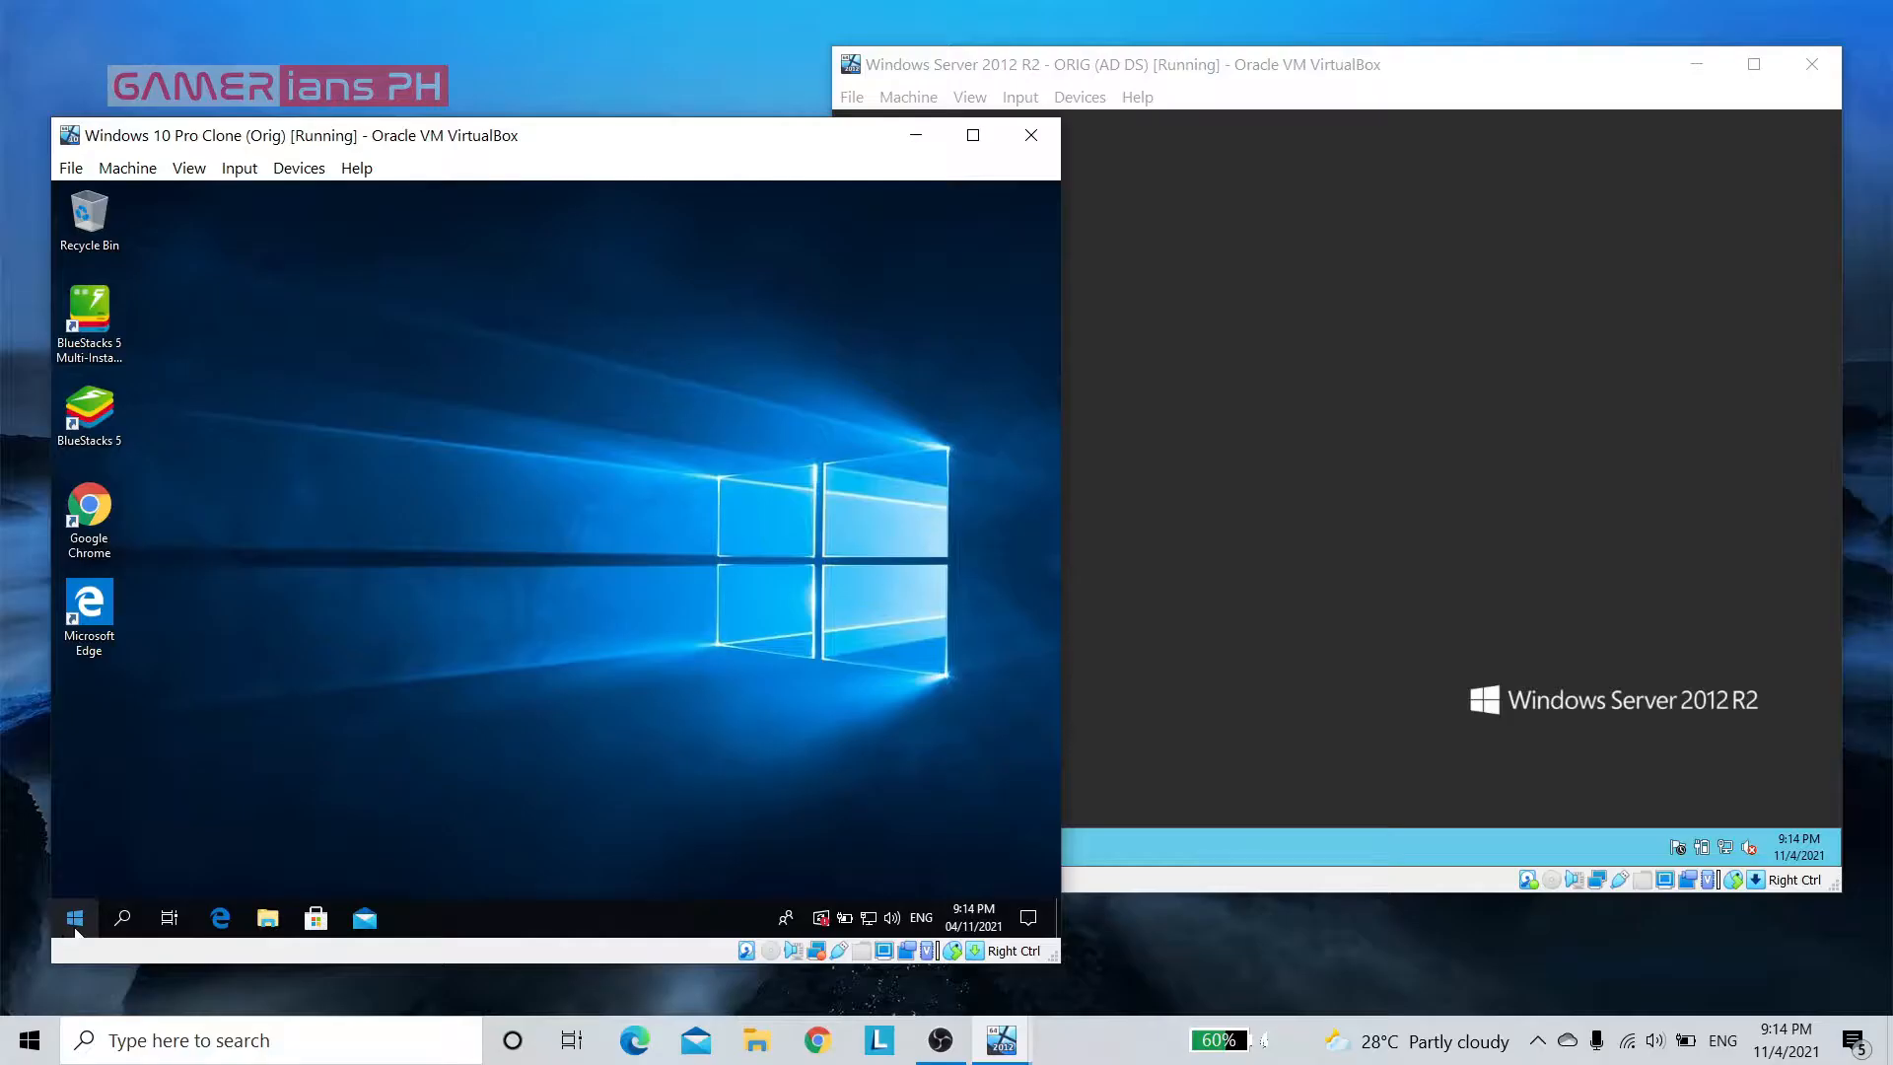
click(76, 924)
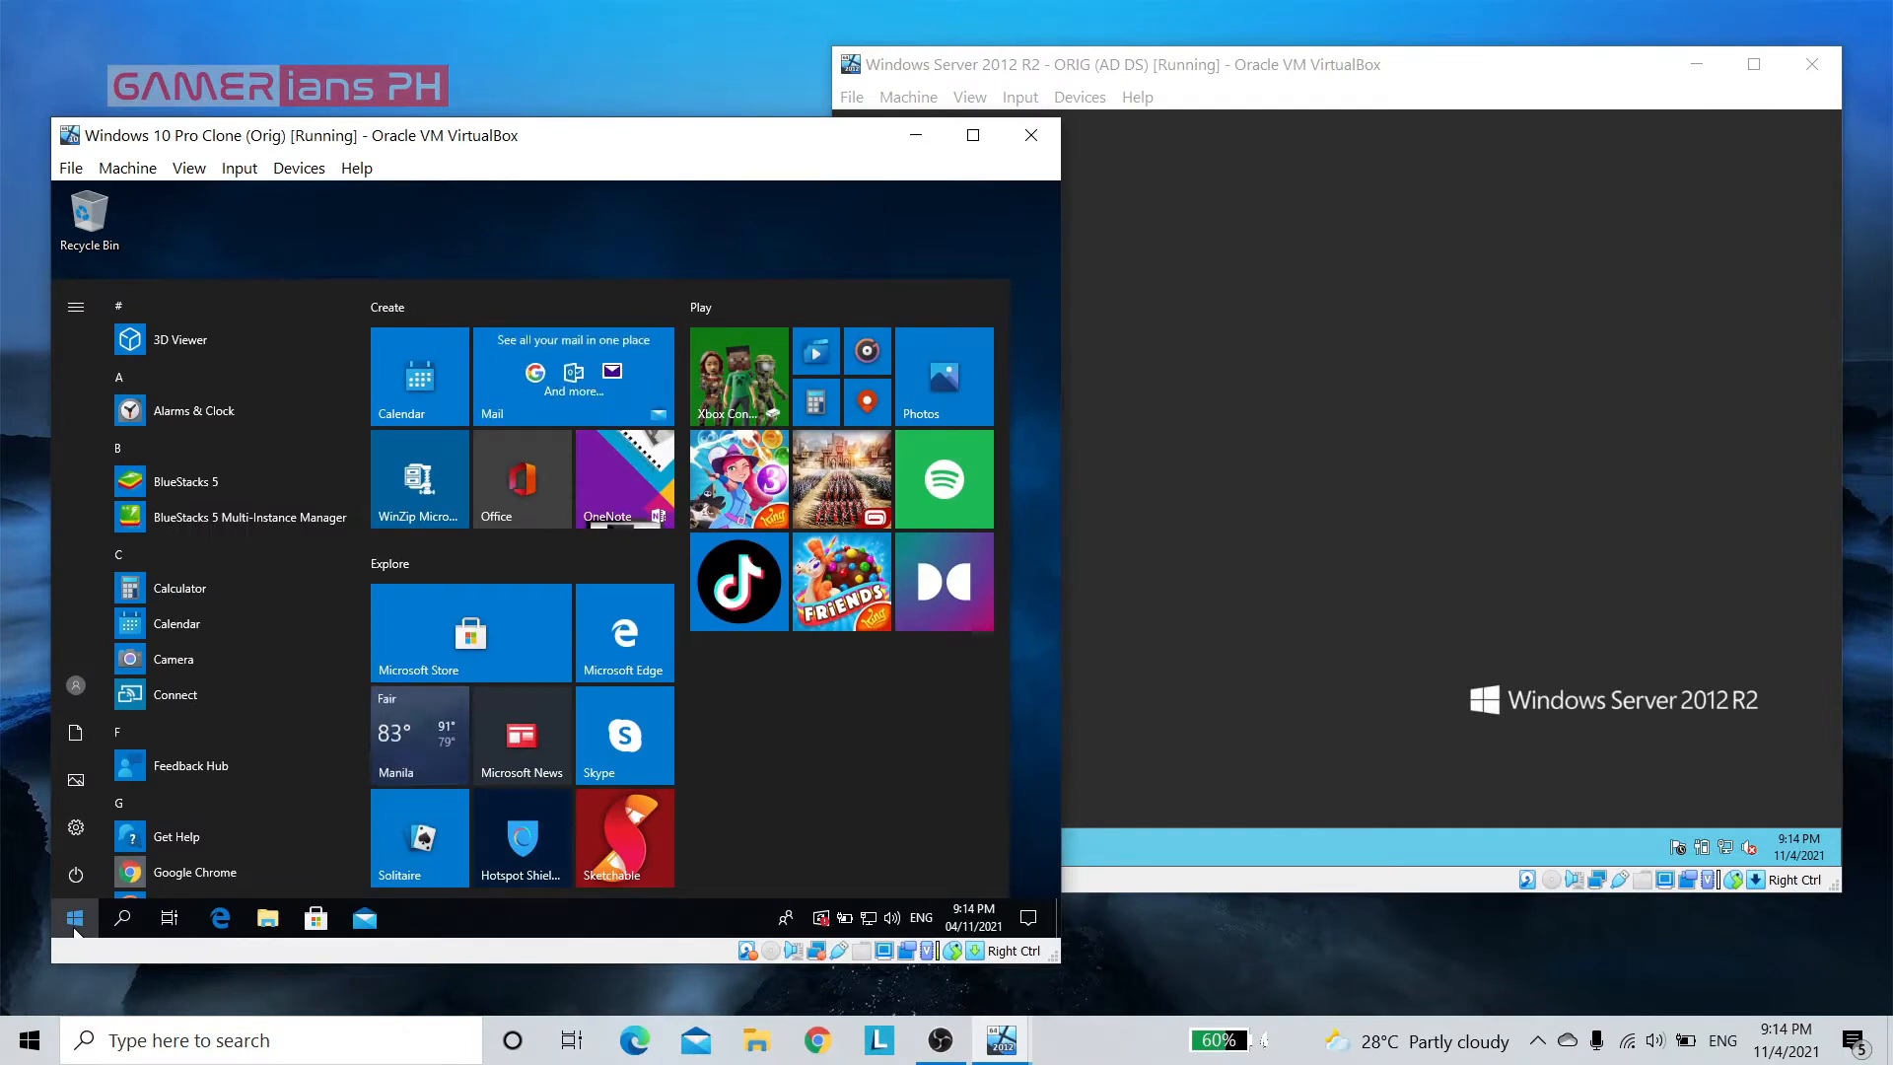
click(76, 925)
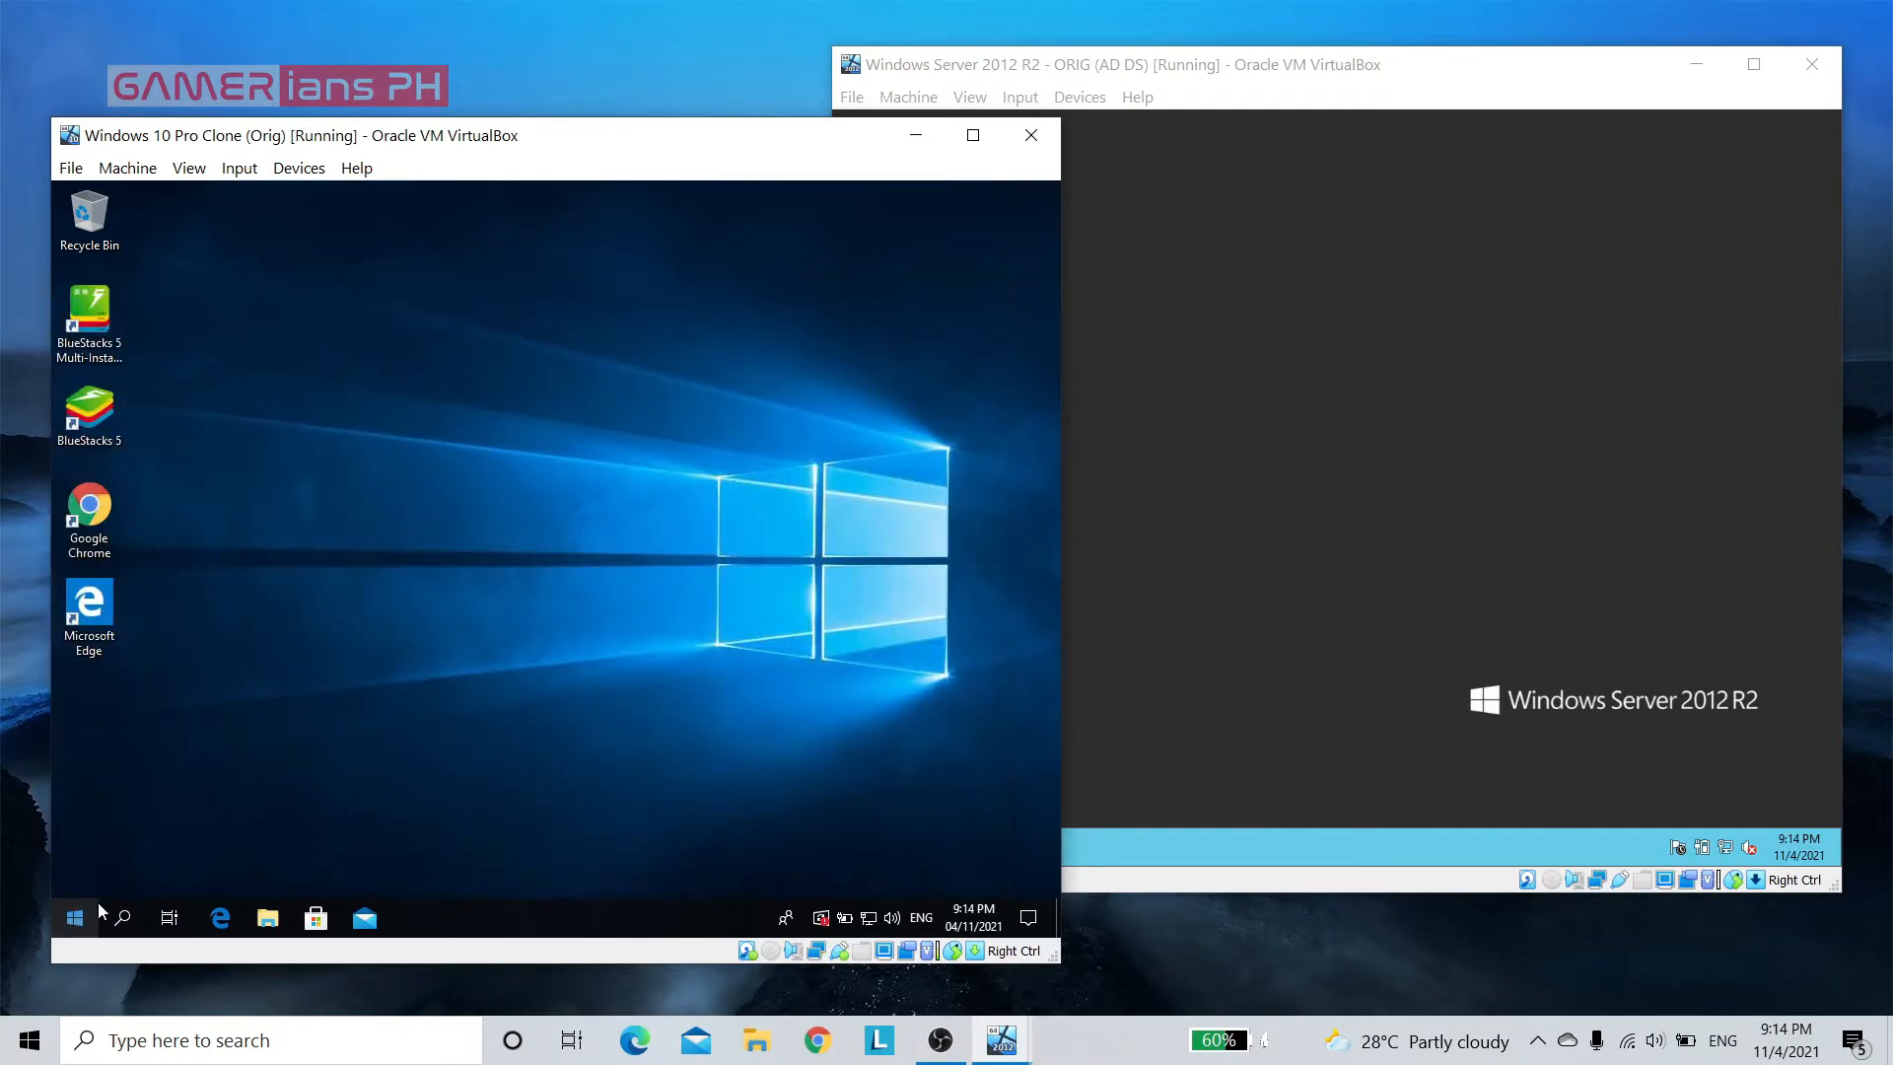
click(1693, 576)
key(super)
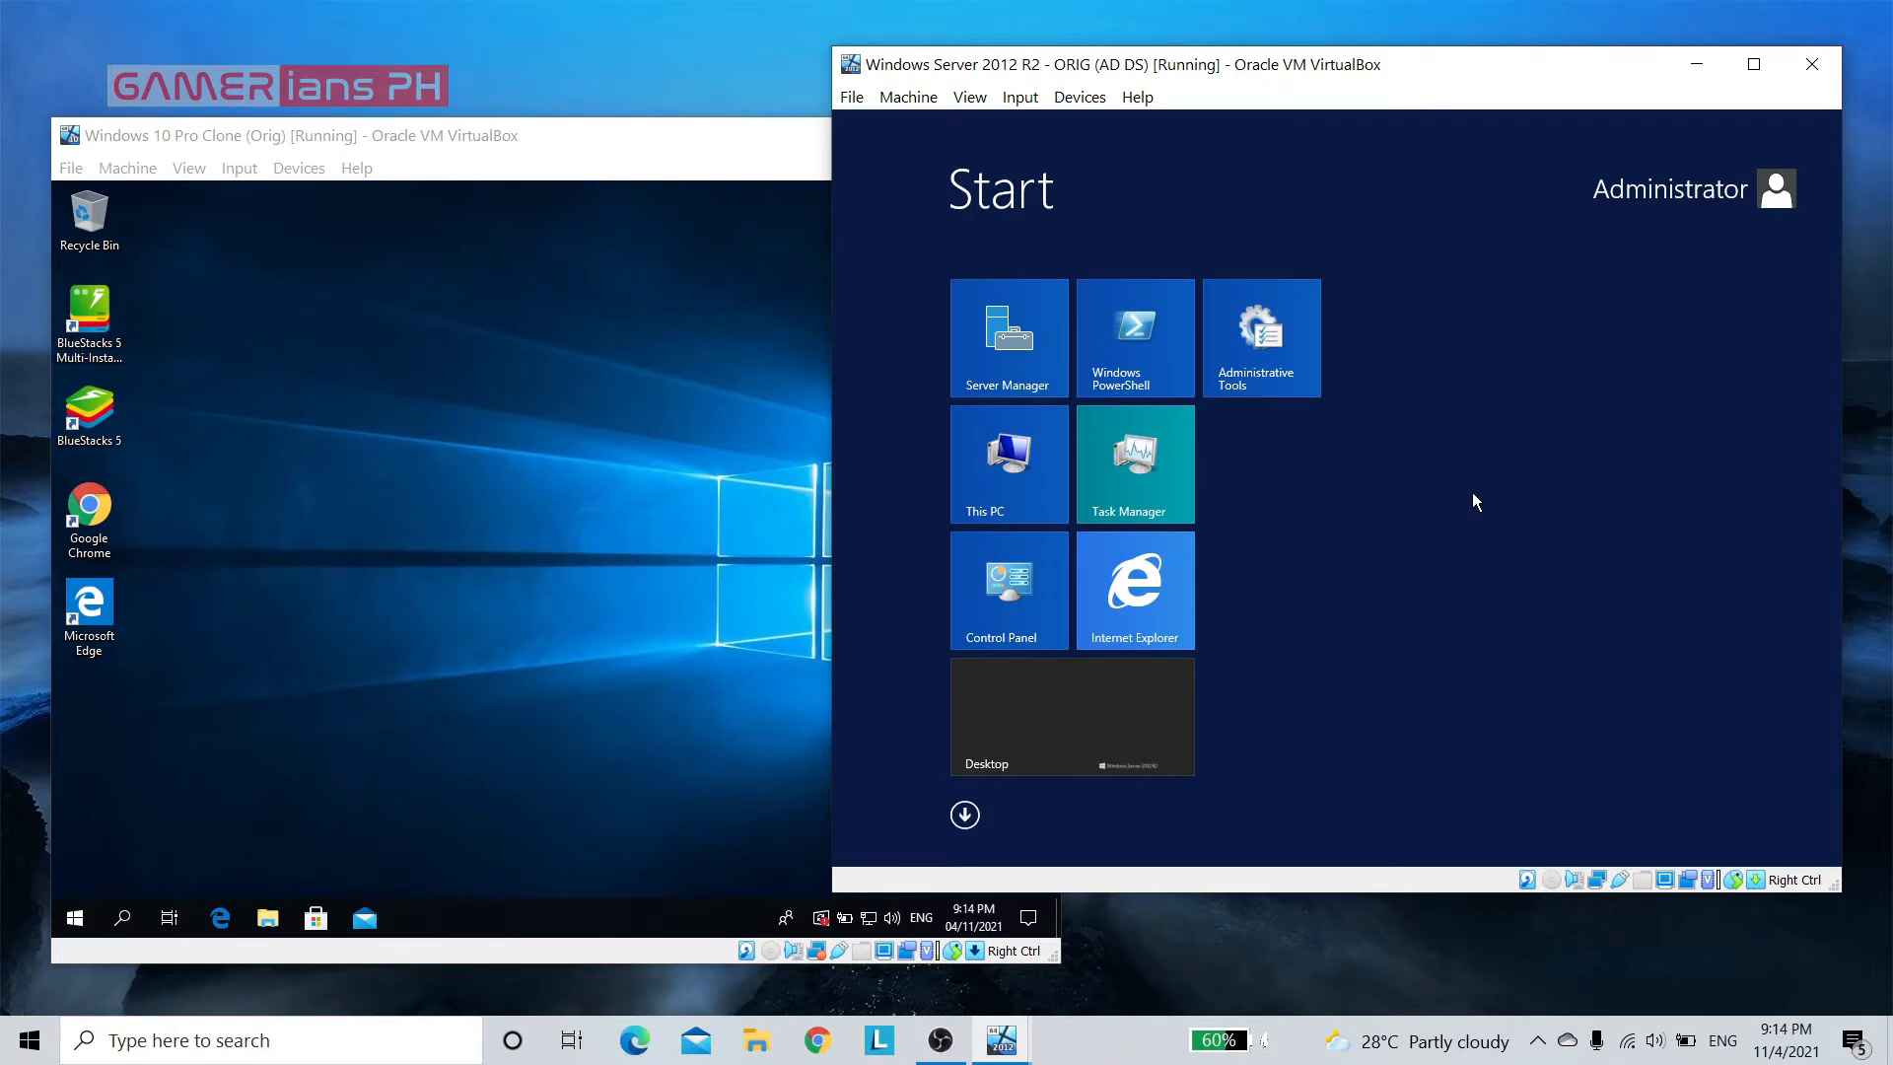
key(super)
Open System Properties on the Windows 10 virtual machine by running sysdm.cpl
click(457, 671)
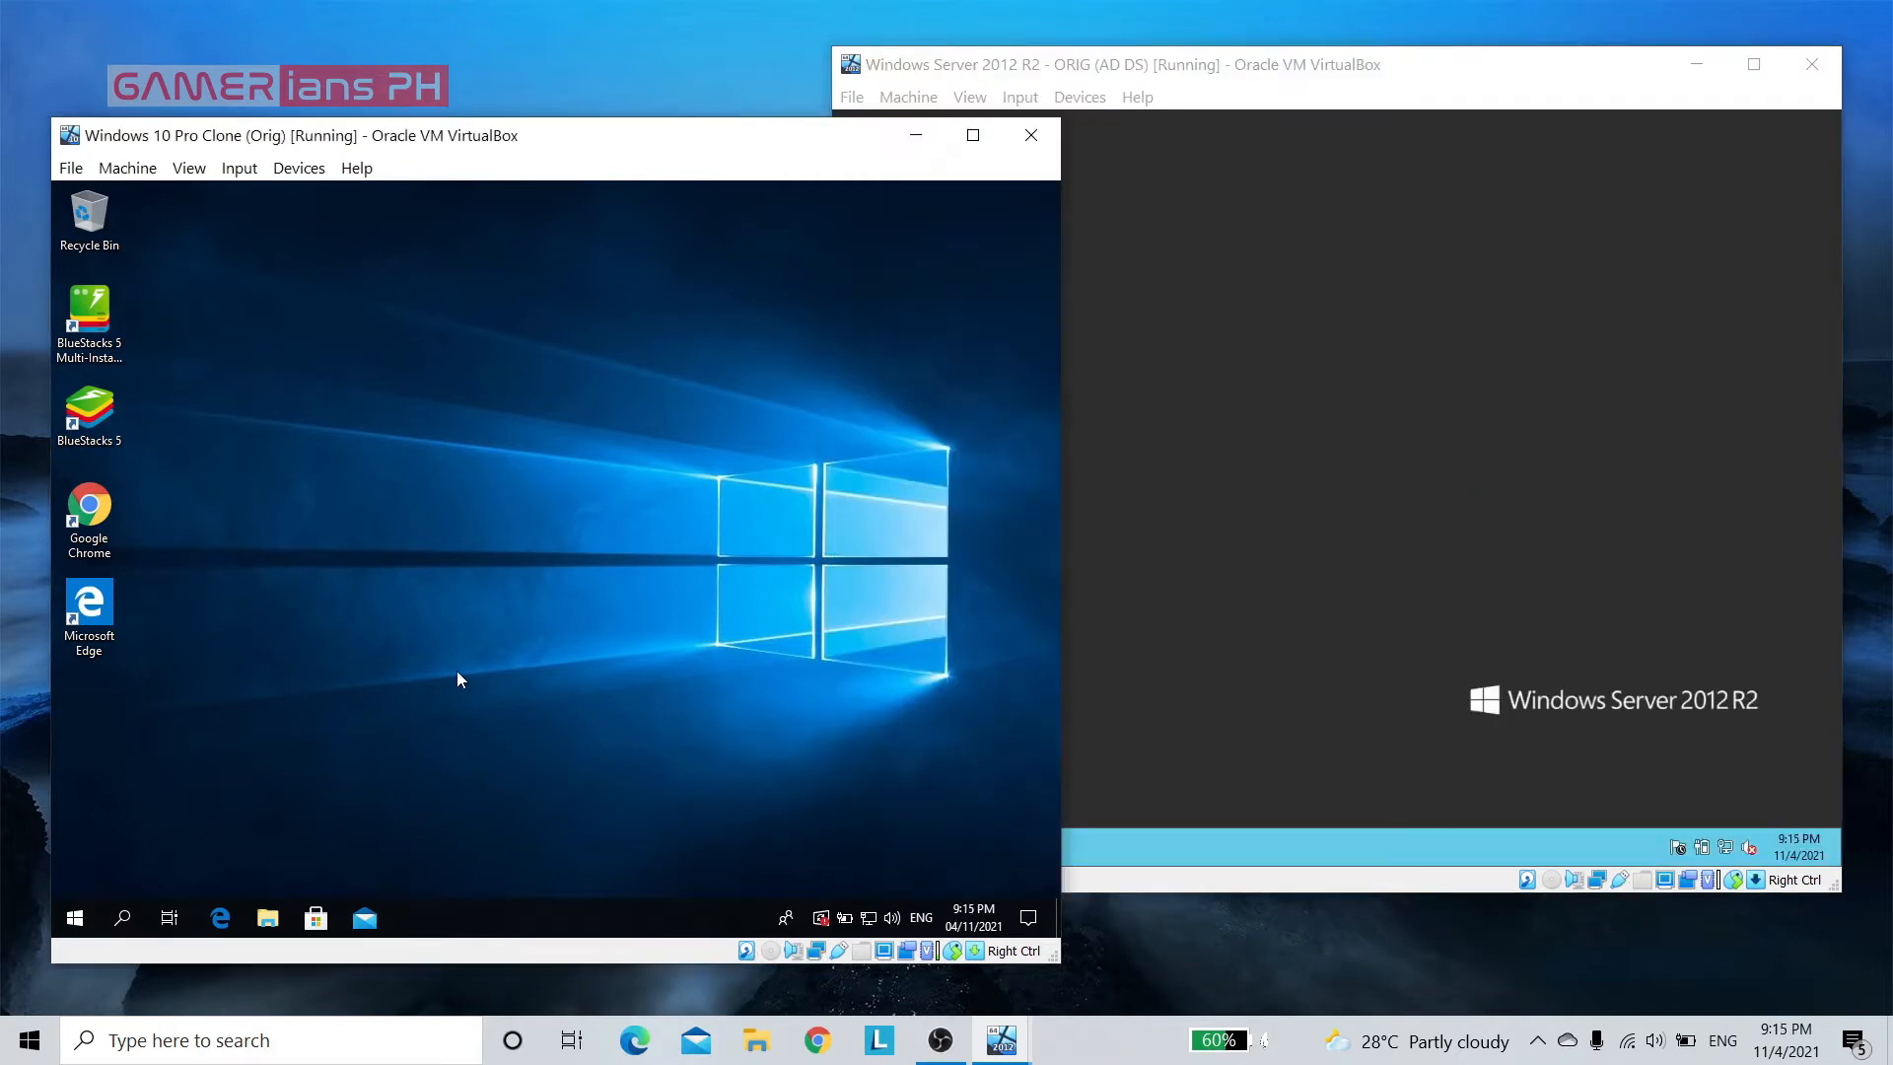
key(super+r)
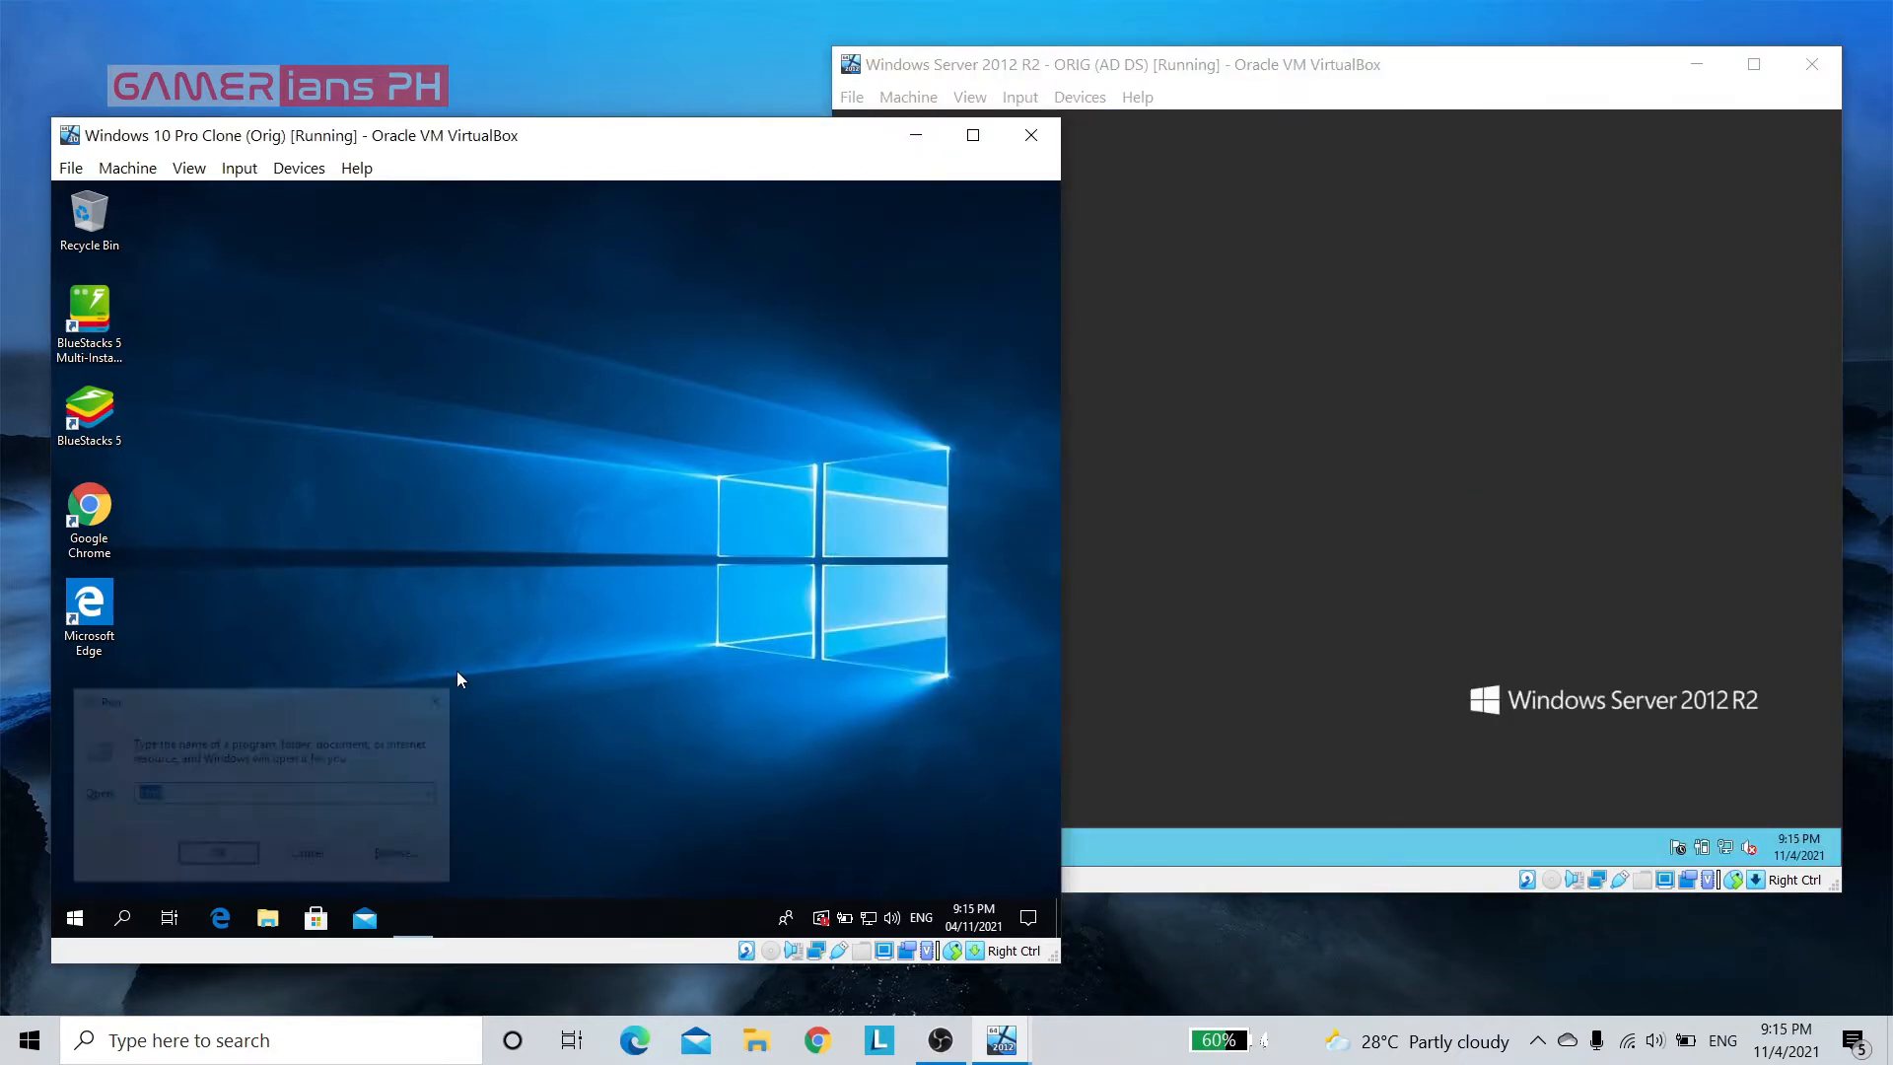
text(sy)
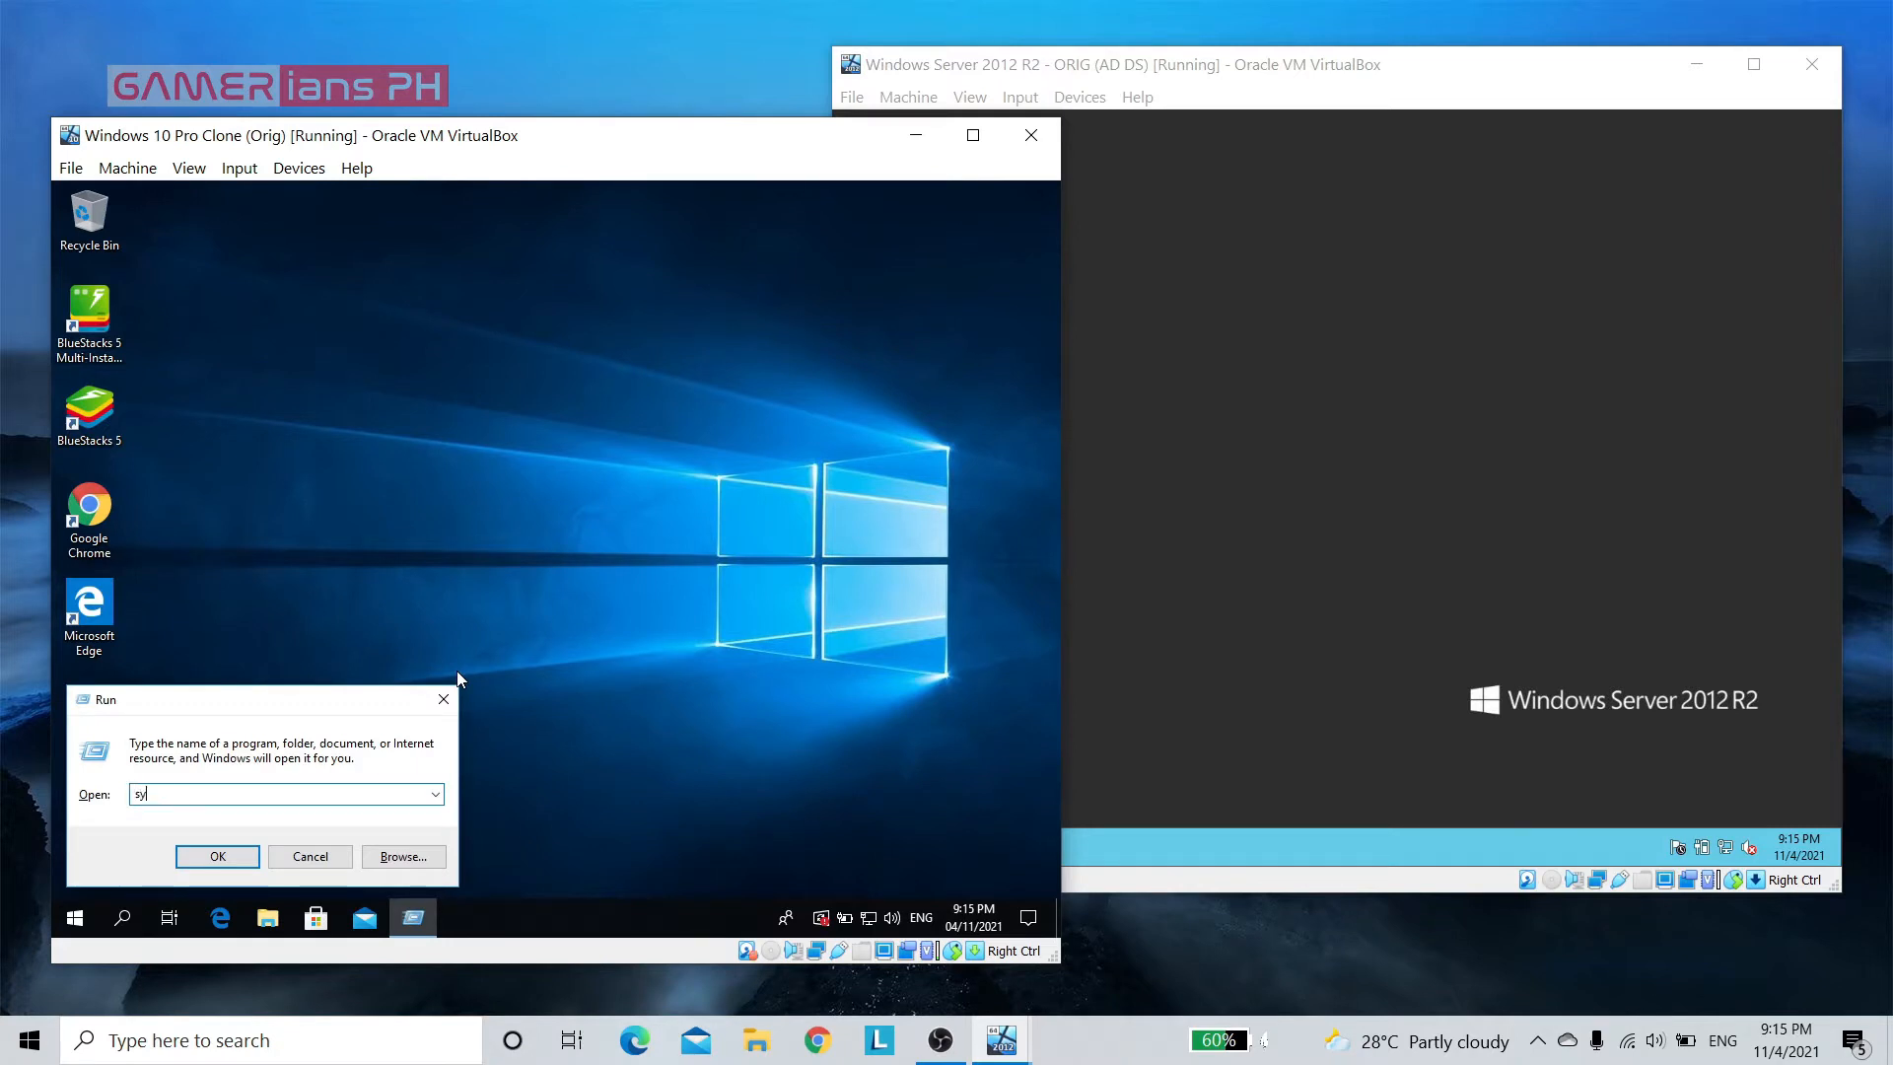
text(sdm.cpl)
key(Return)
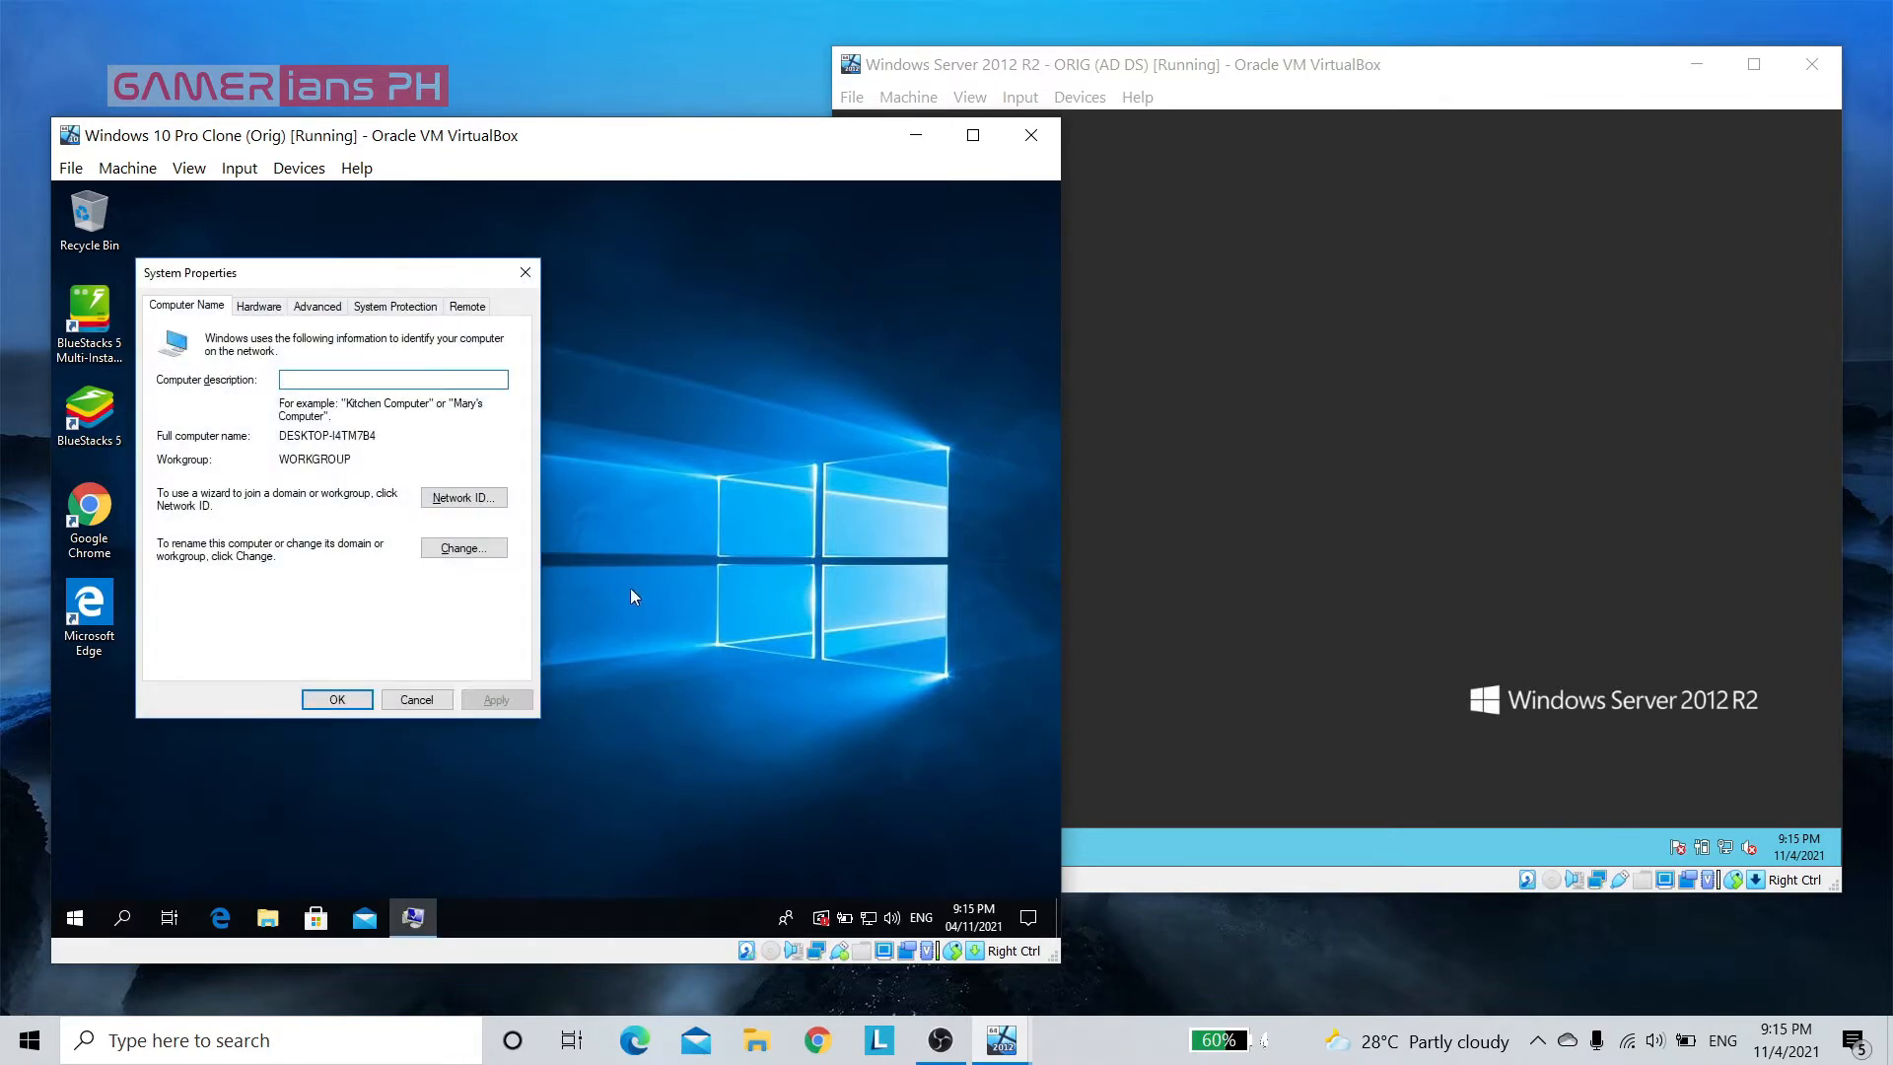
Rename the Windows 10 computer to client01, keep it in its workgroup, and postpone the restart
click(482, 550)
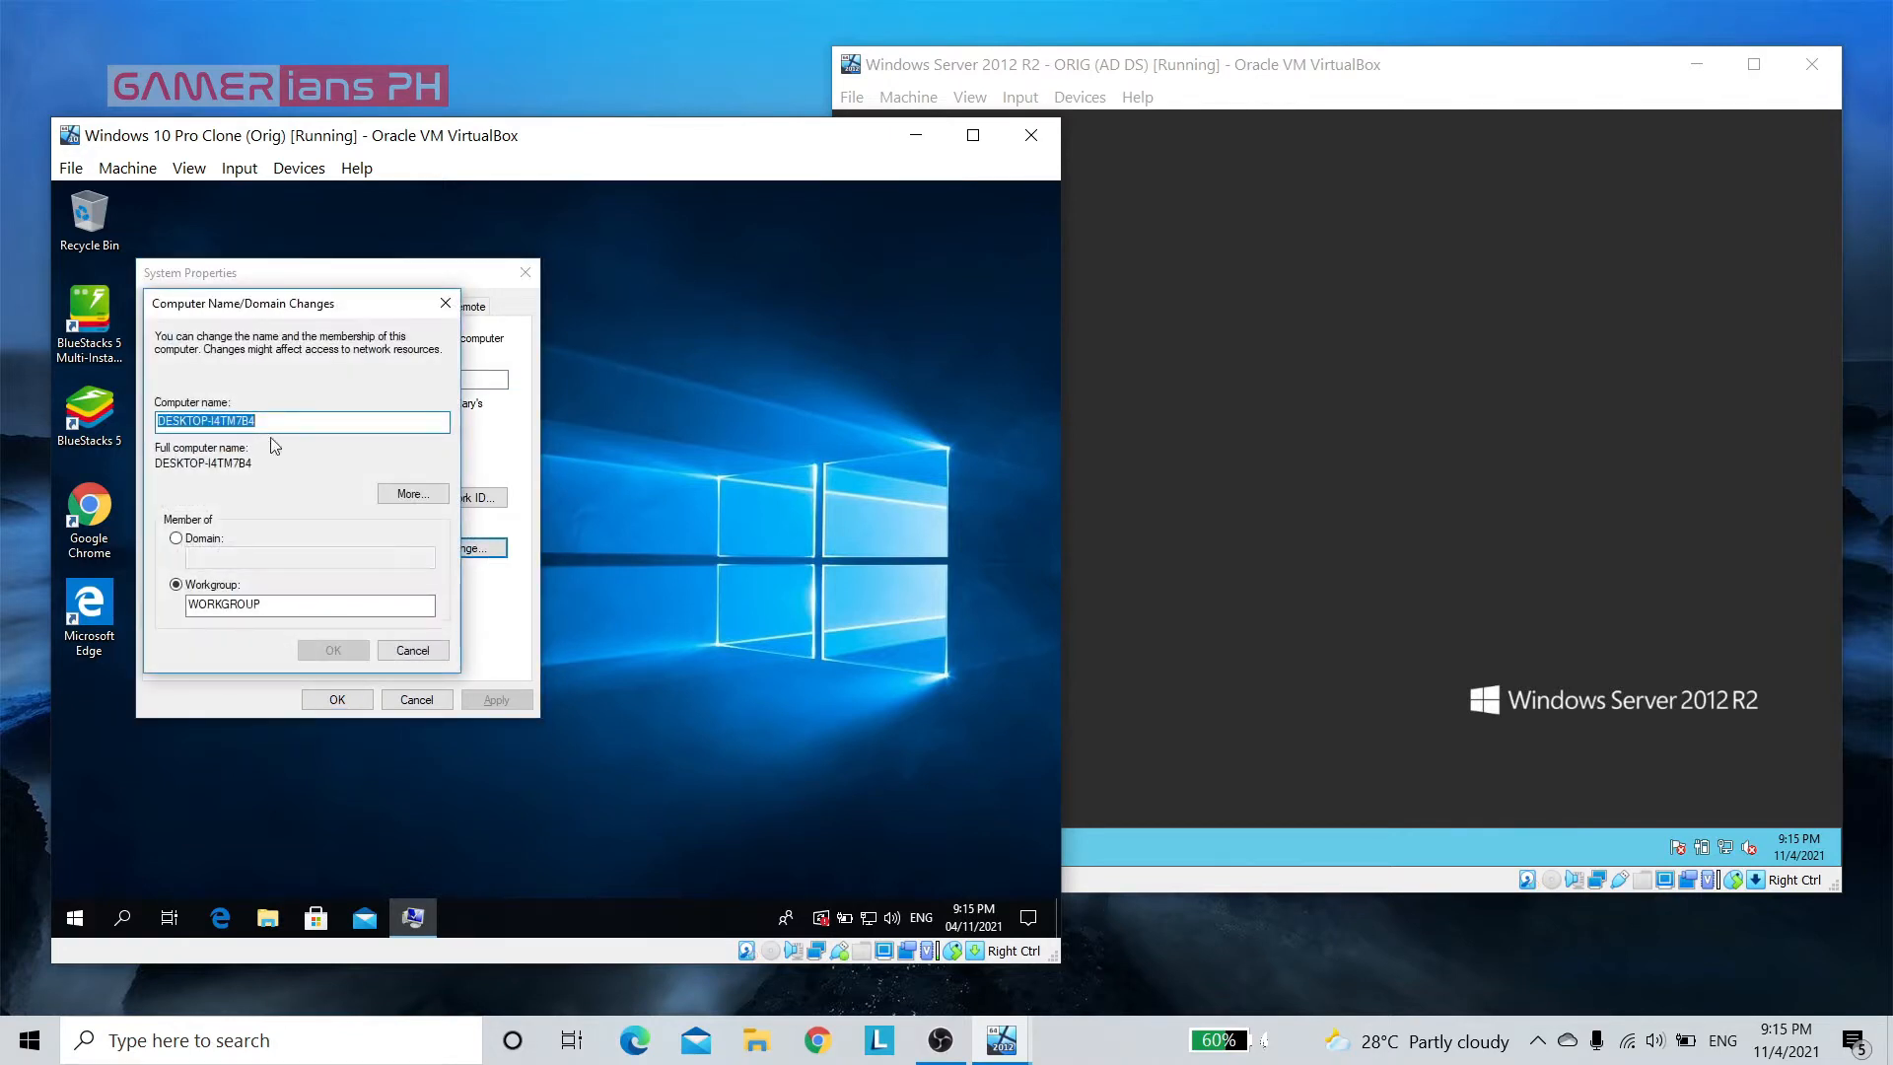
drag(258, 421, 126, 426)
text(cli)
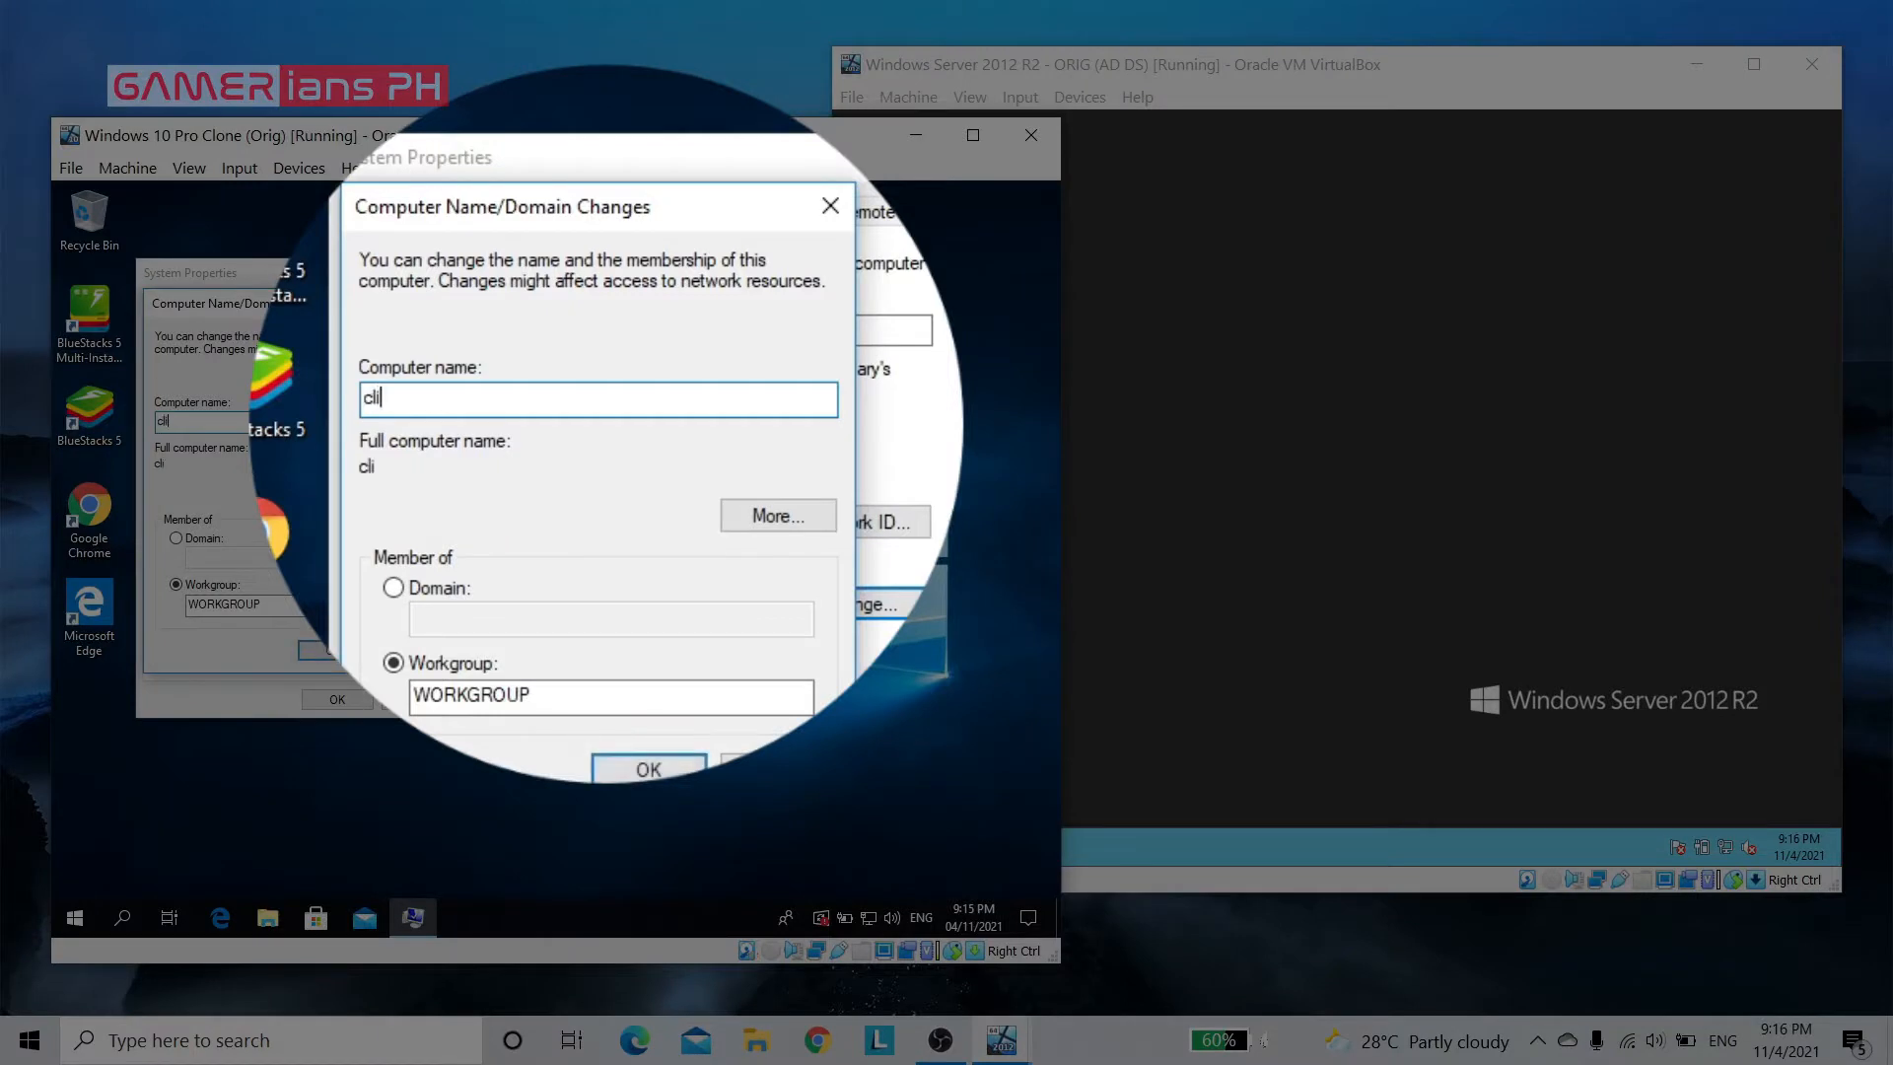
text(ent01)
click(333, 650)
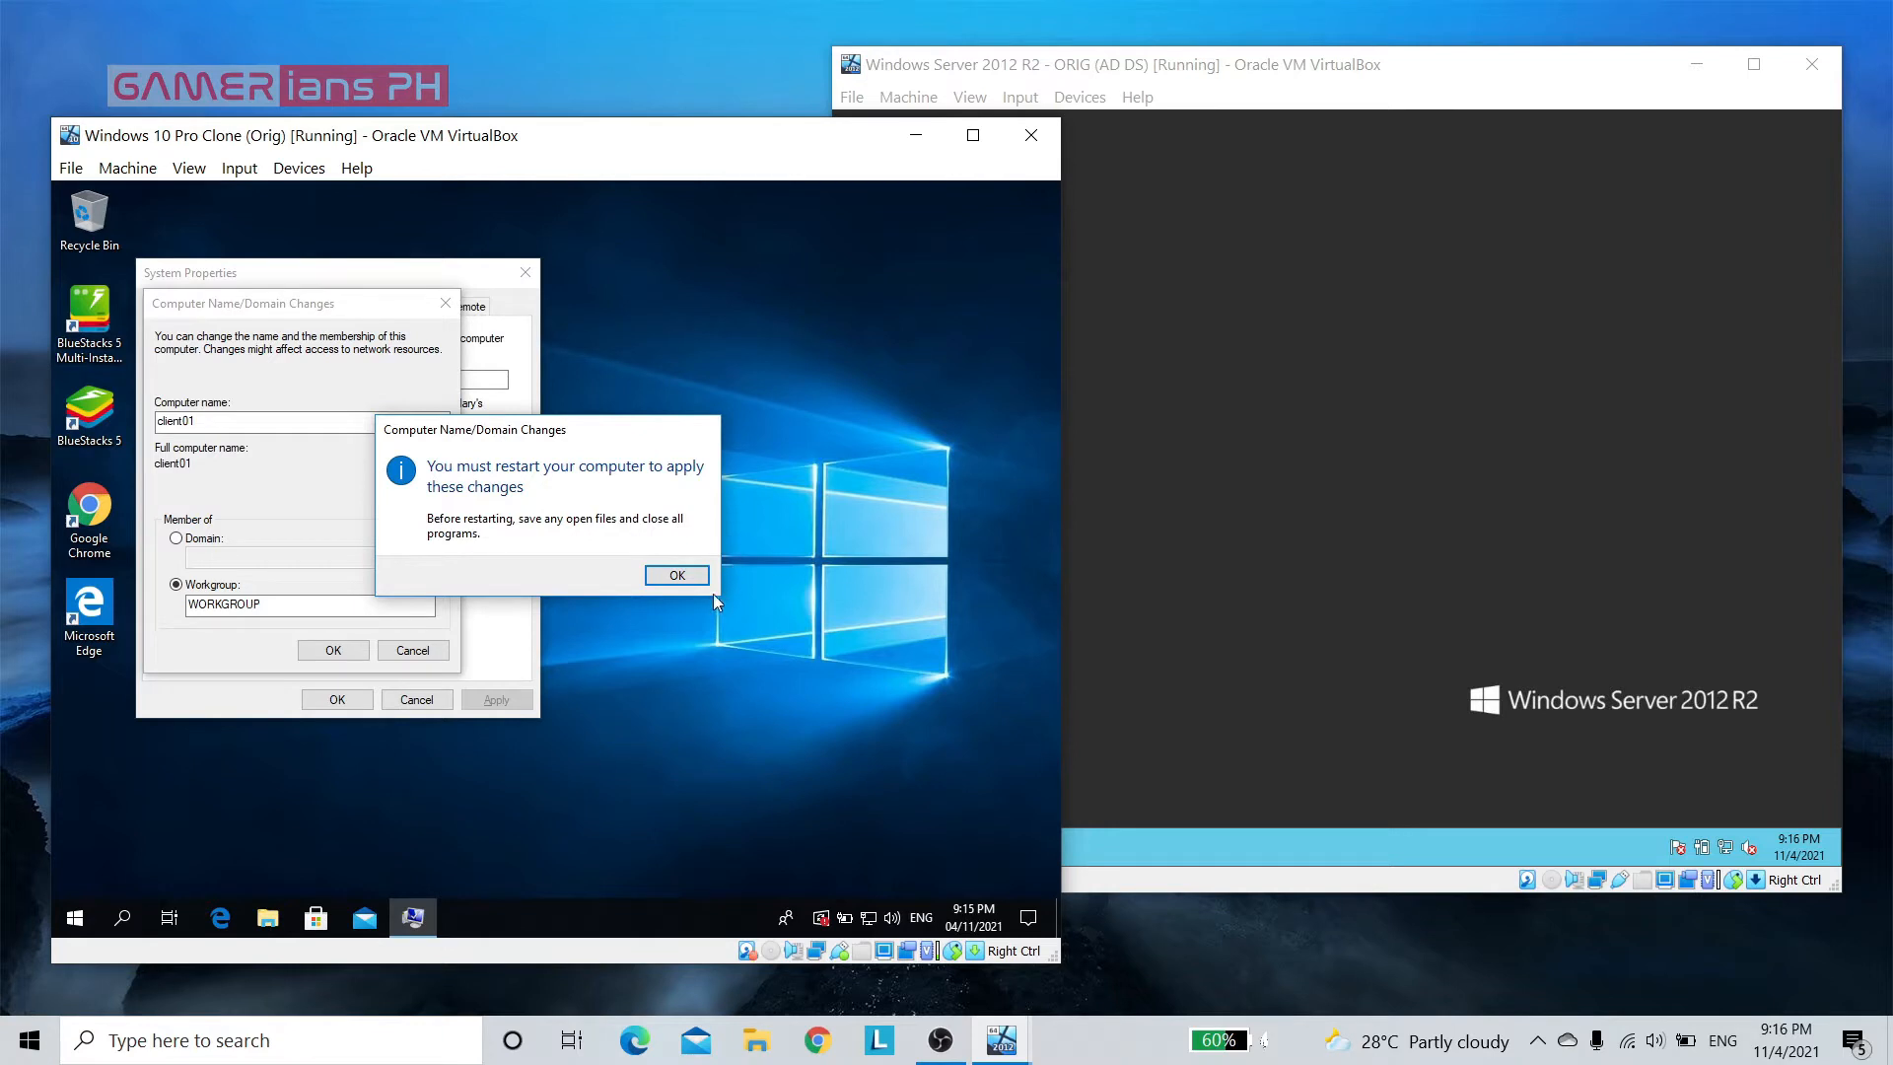
click(688, 573)
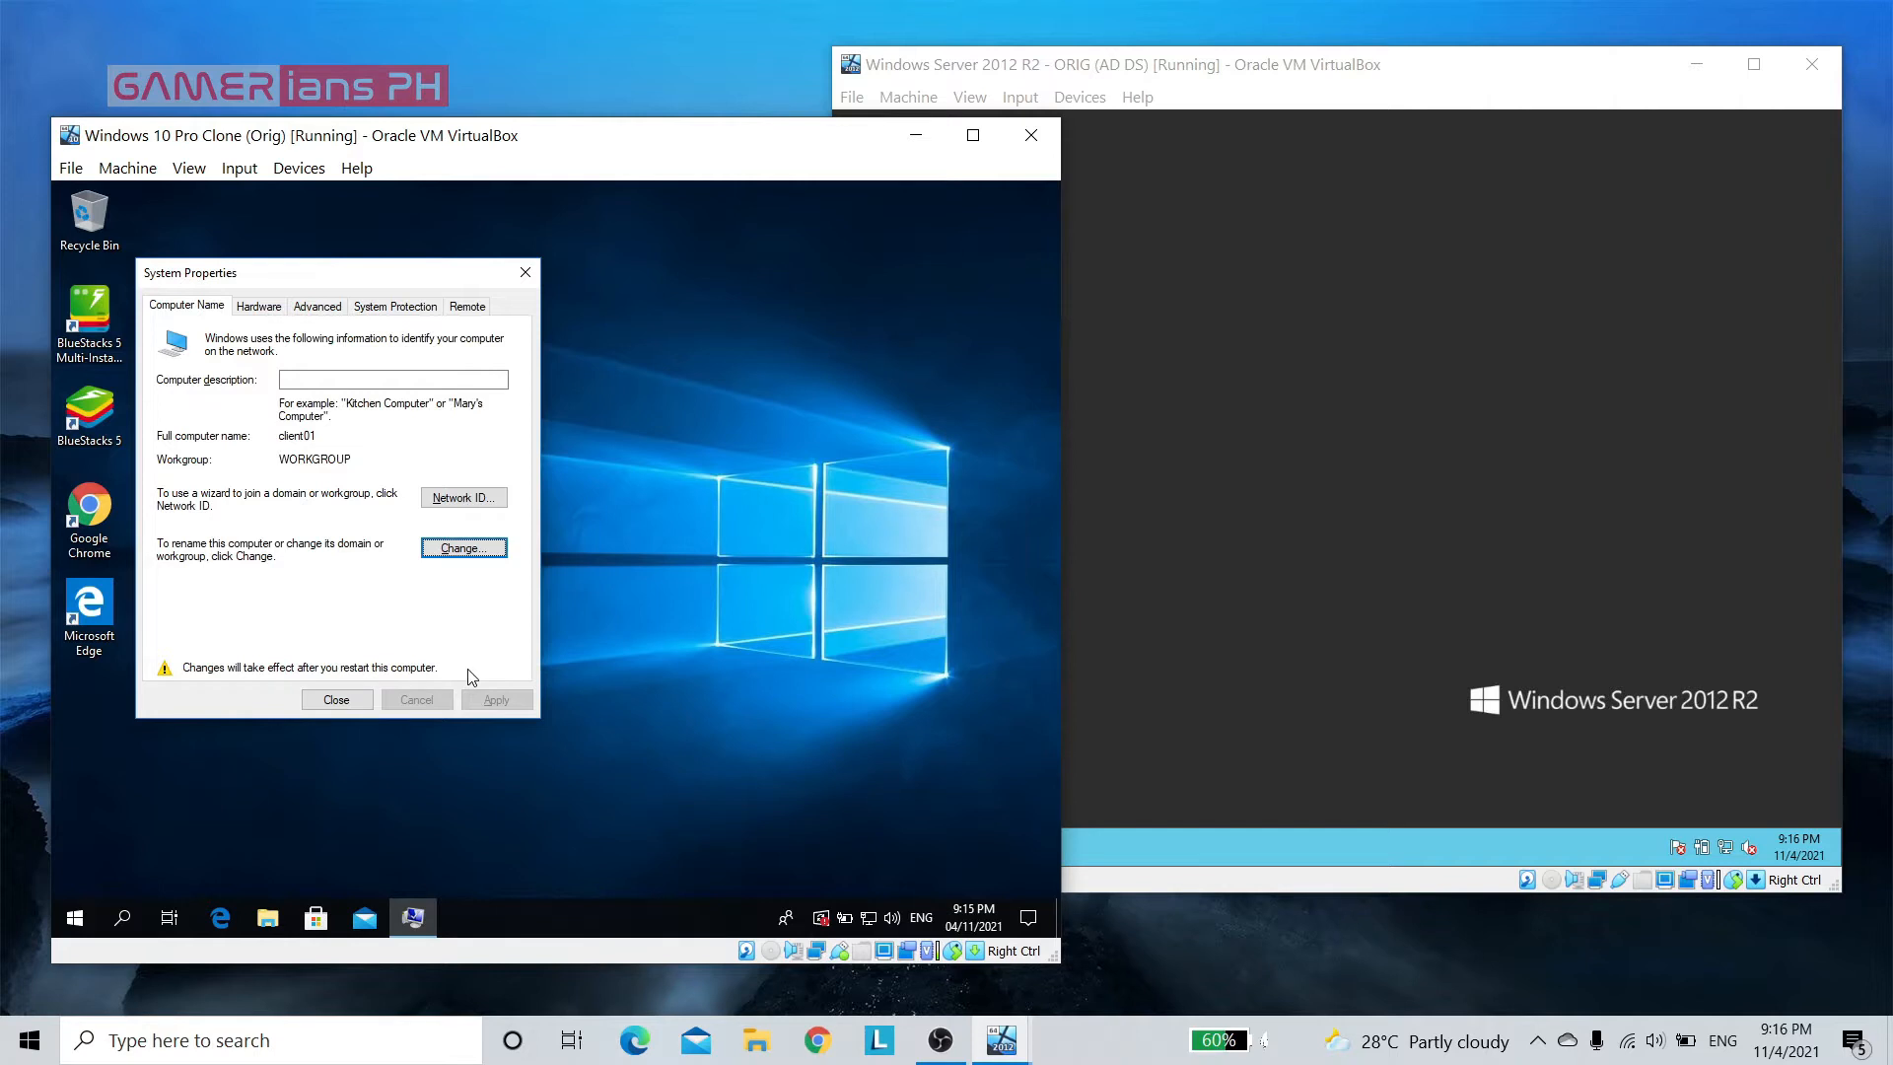
click(336, 699)
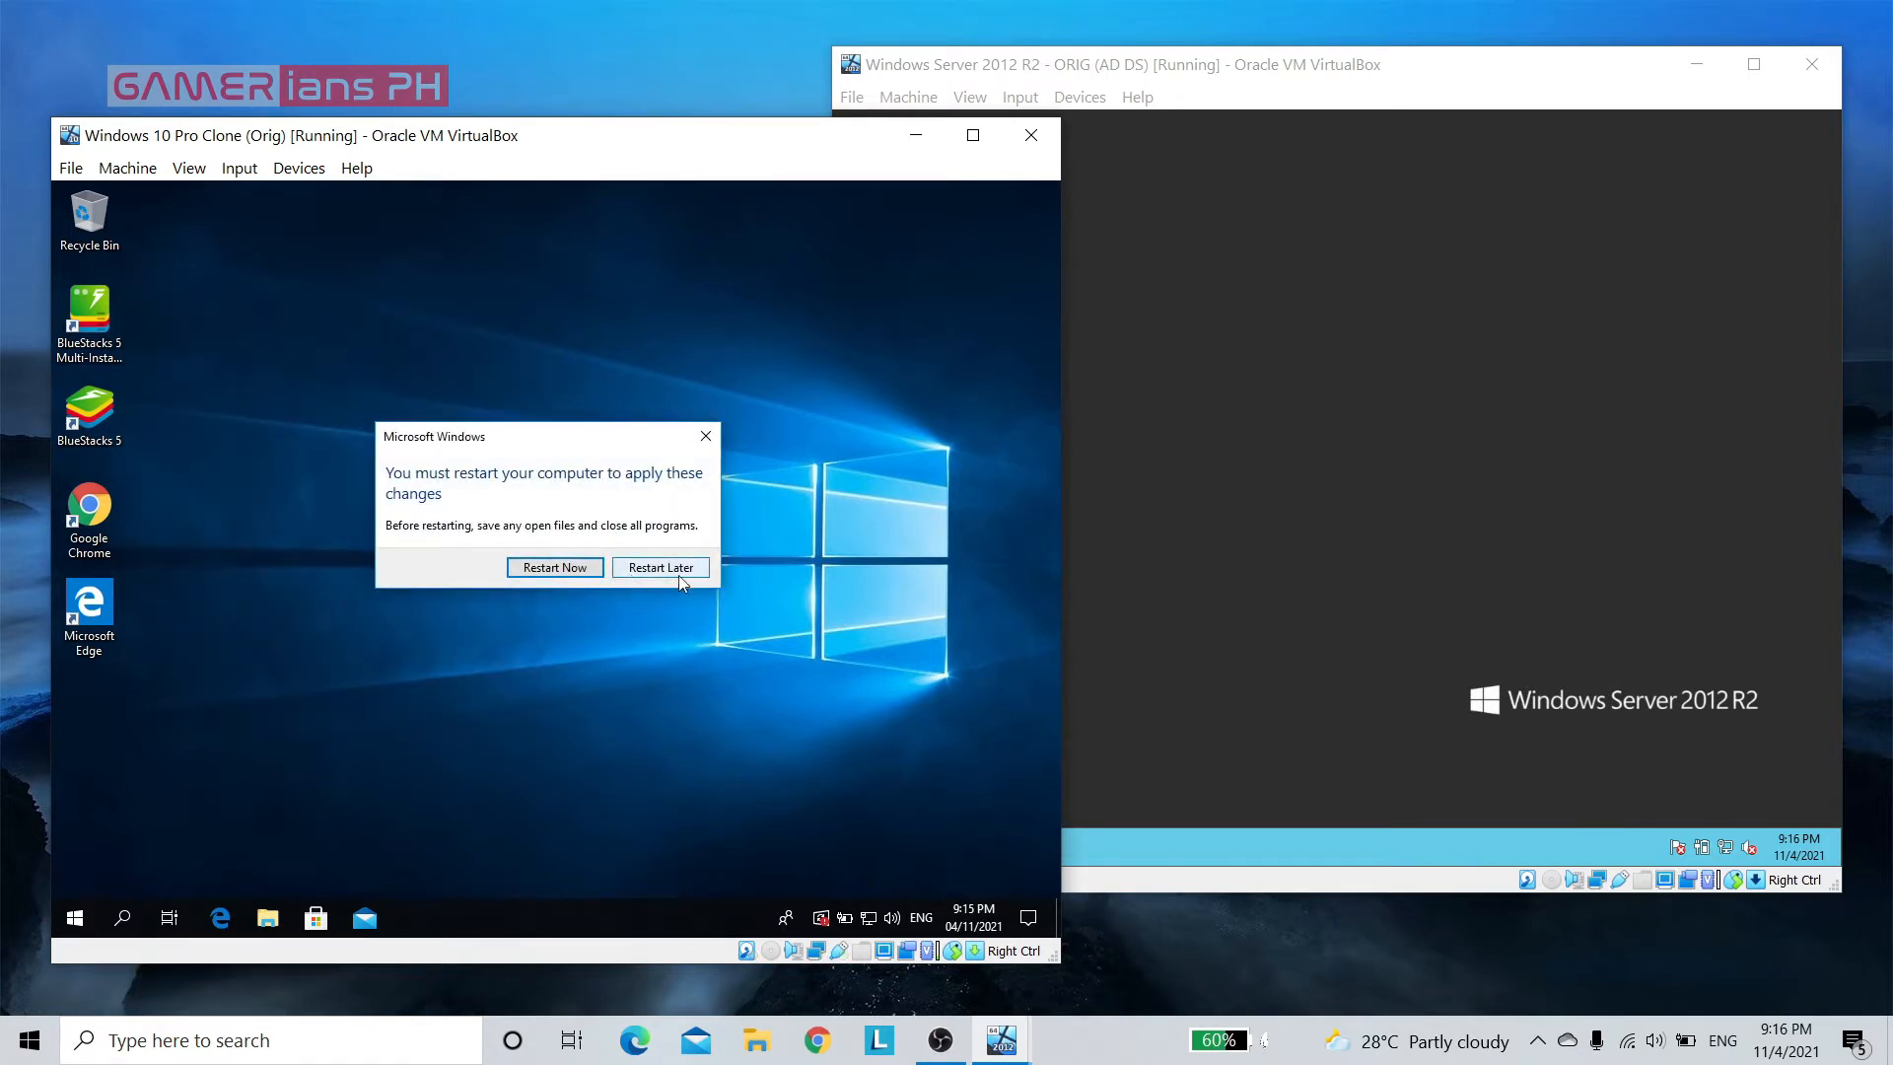
click(686, 580)
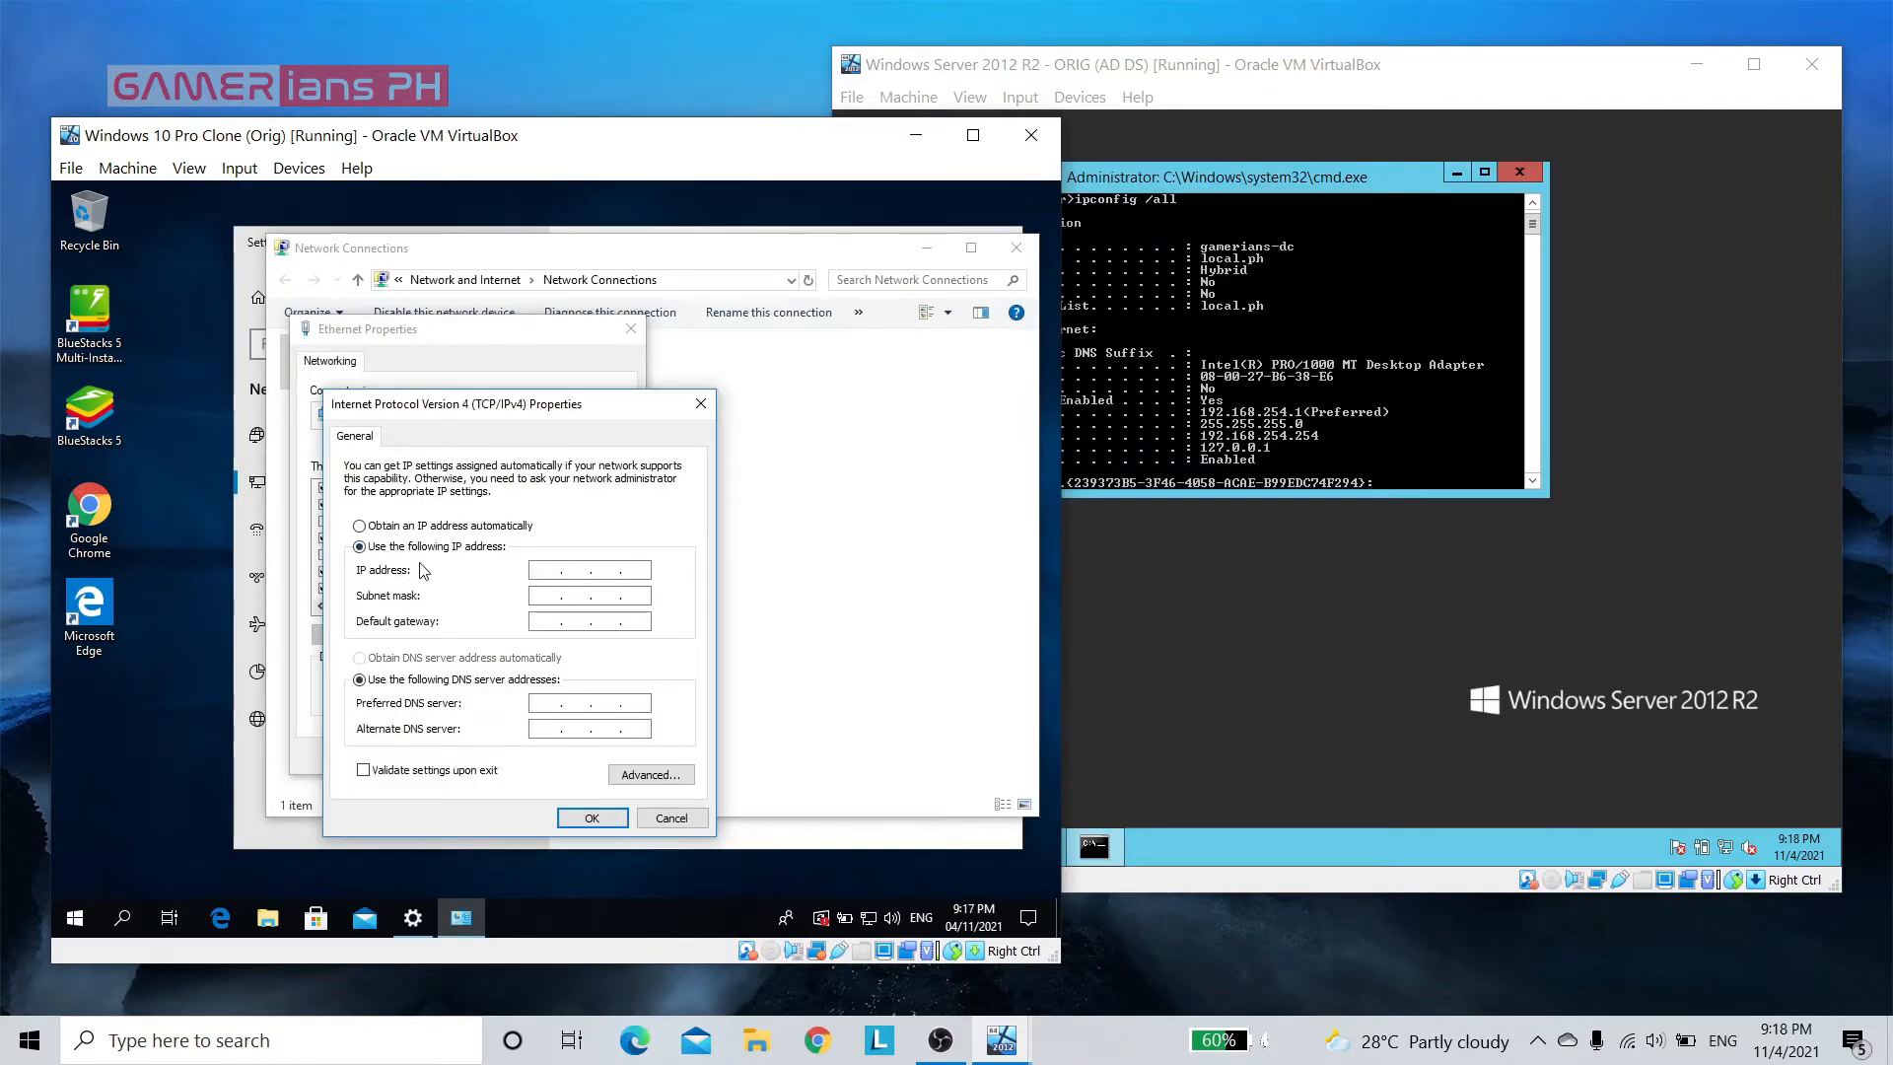
Give the Windows 10 Ethernet adapter the IPv4 address 192.168.254.11, subnet mask 255.255.255.0 and default gateway 192.168.254.254
text(192 . 1)
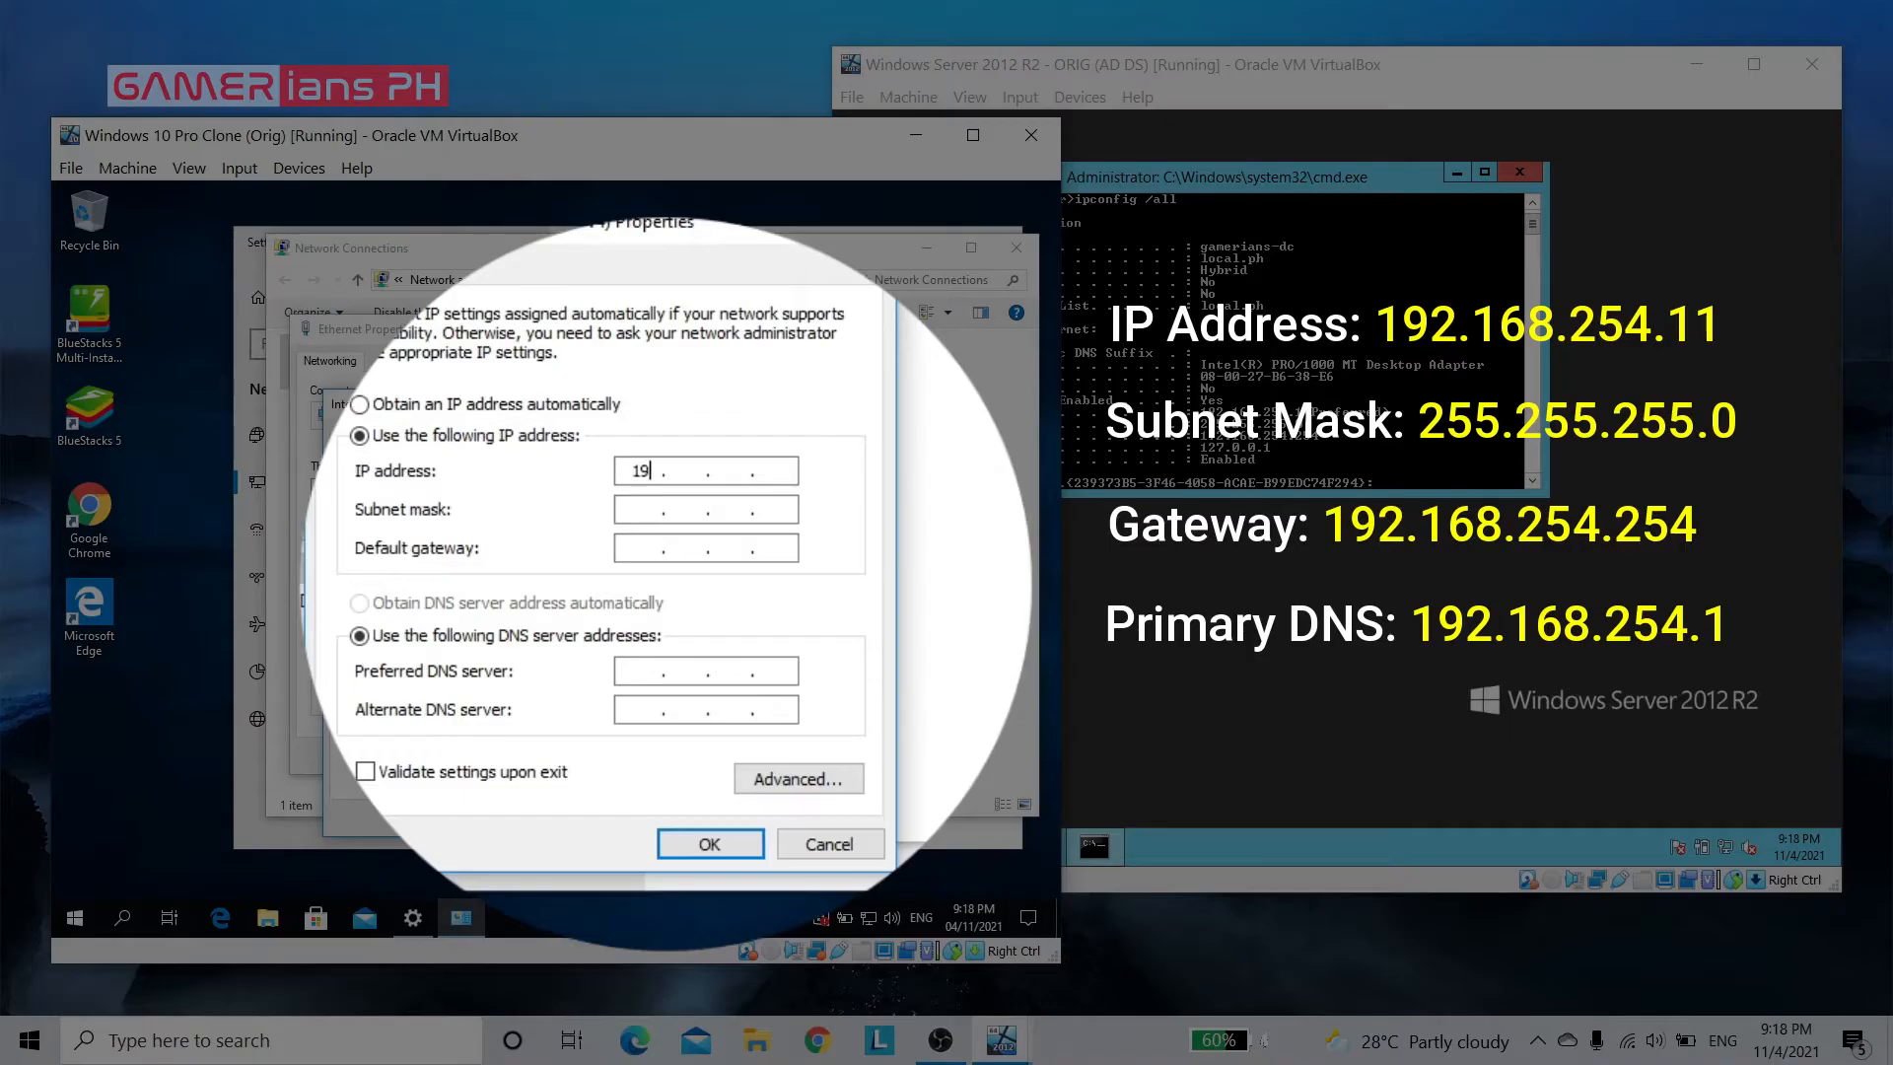
text(68 . 254 . 11)
click(639, 510)
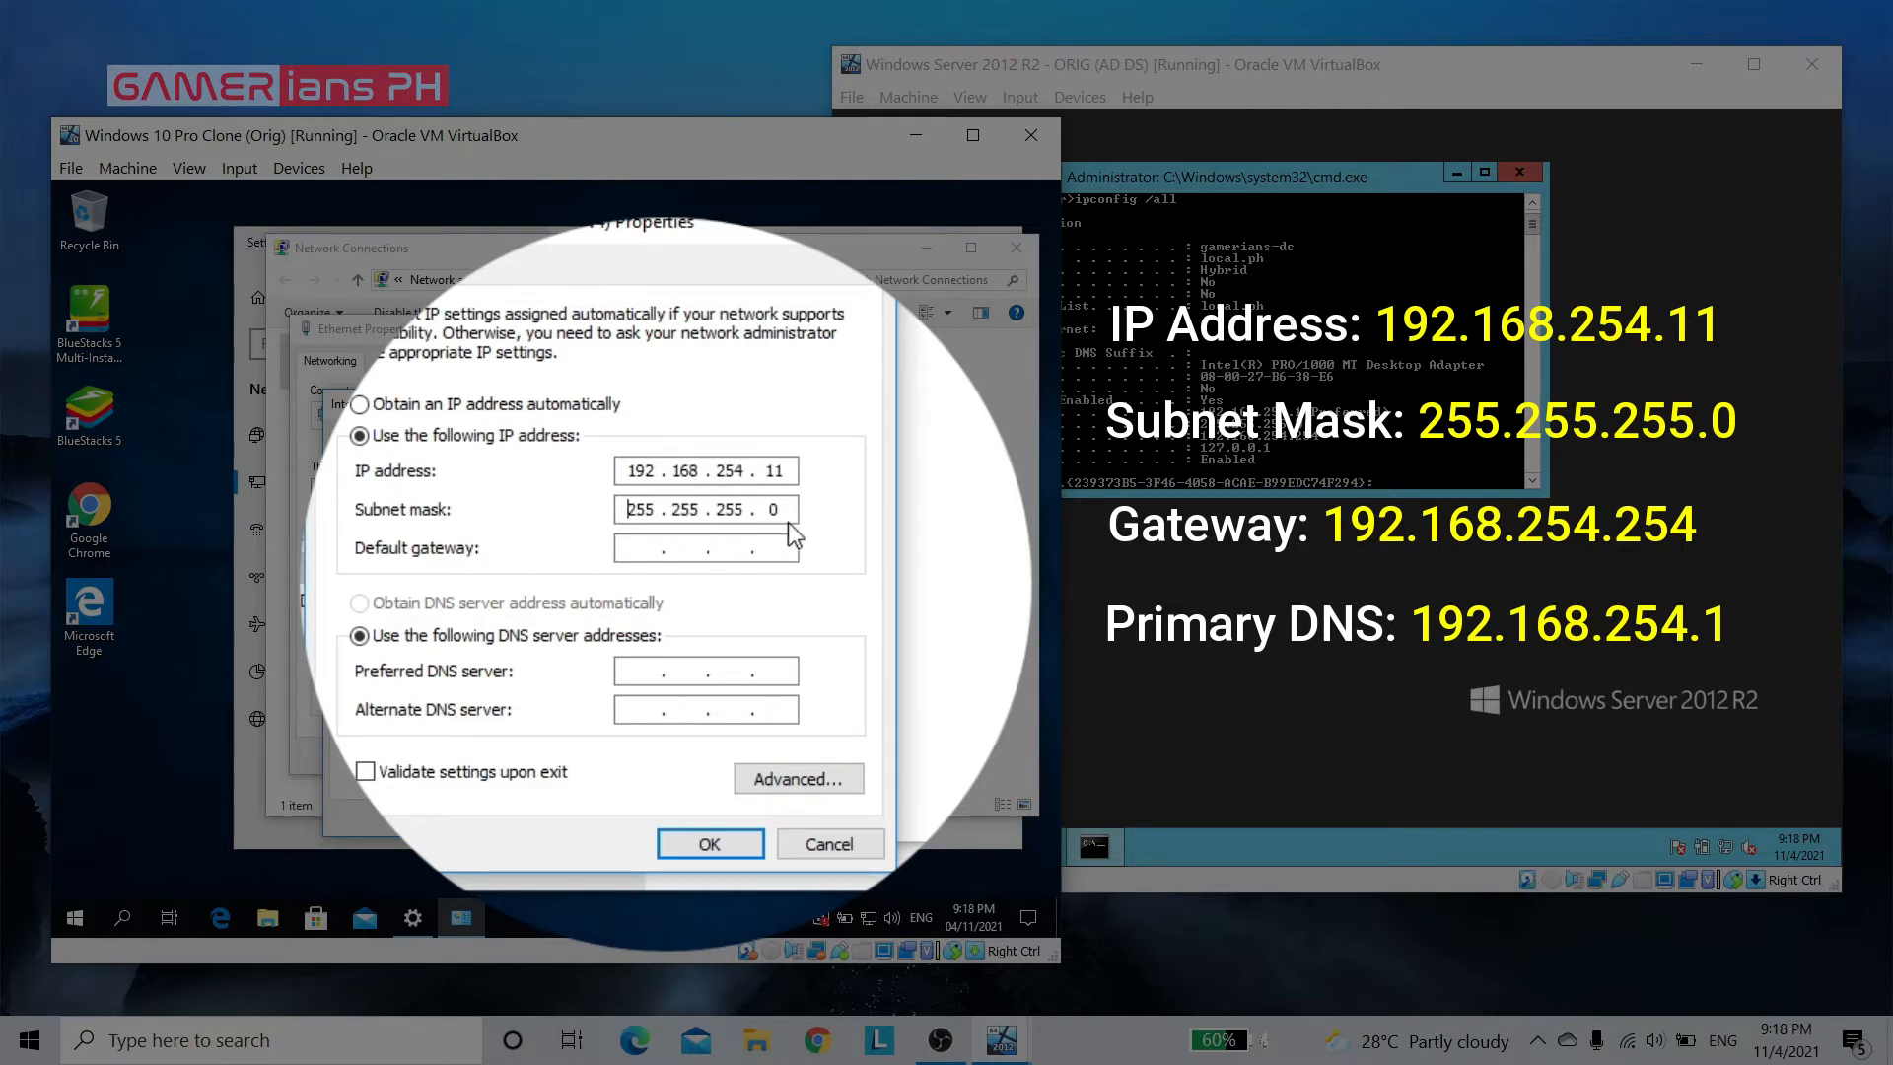
click(646, 548)
text(192 . 168 . 254 . 254)
Check the server's IPv4 address and set the client's preferred DNS server to 192.168.254.1
click(641, 672)
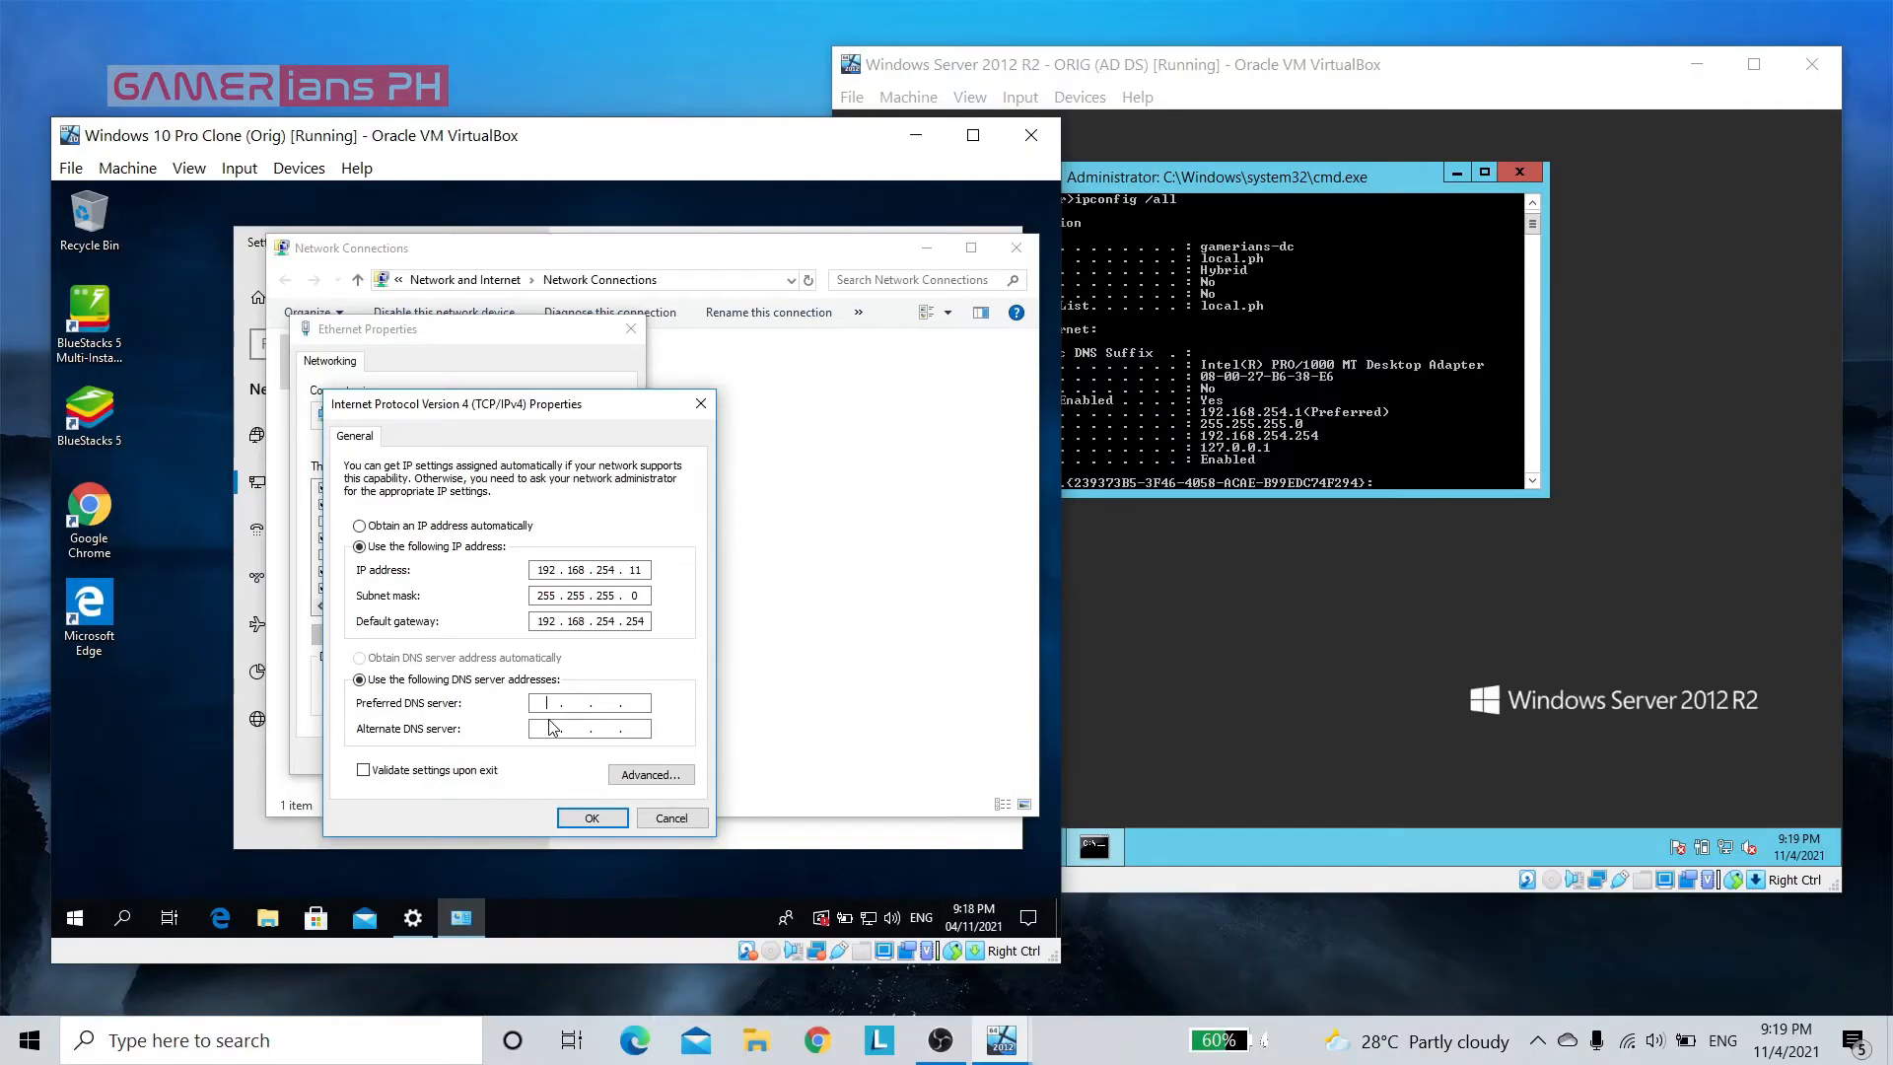
click(1399, 381)
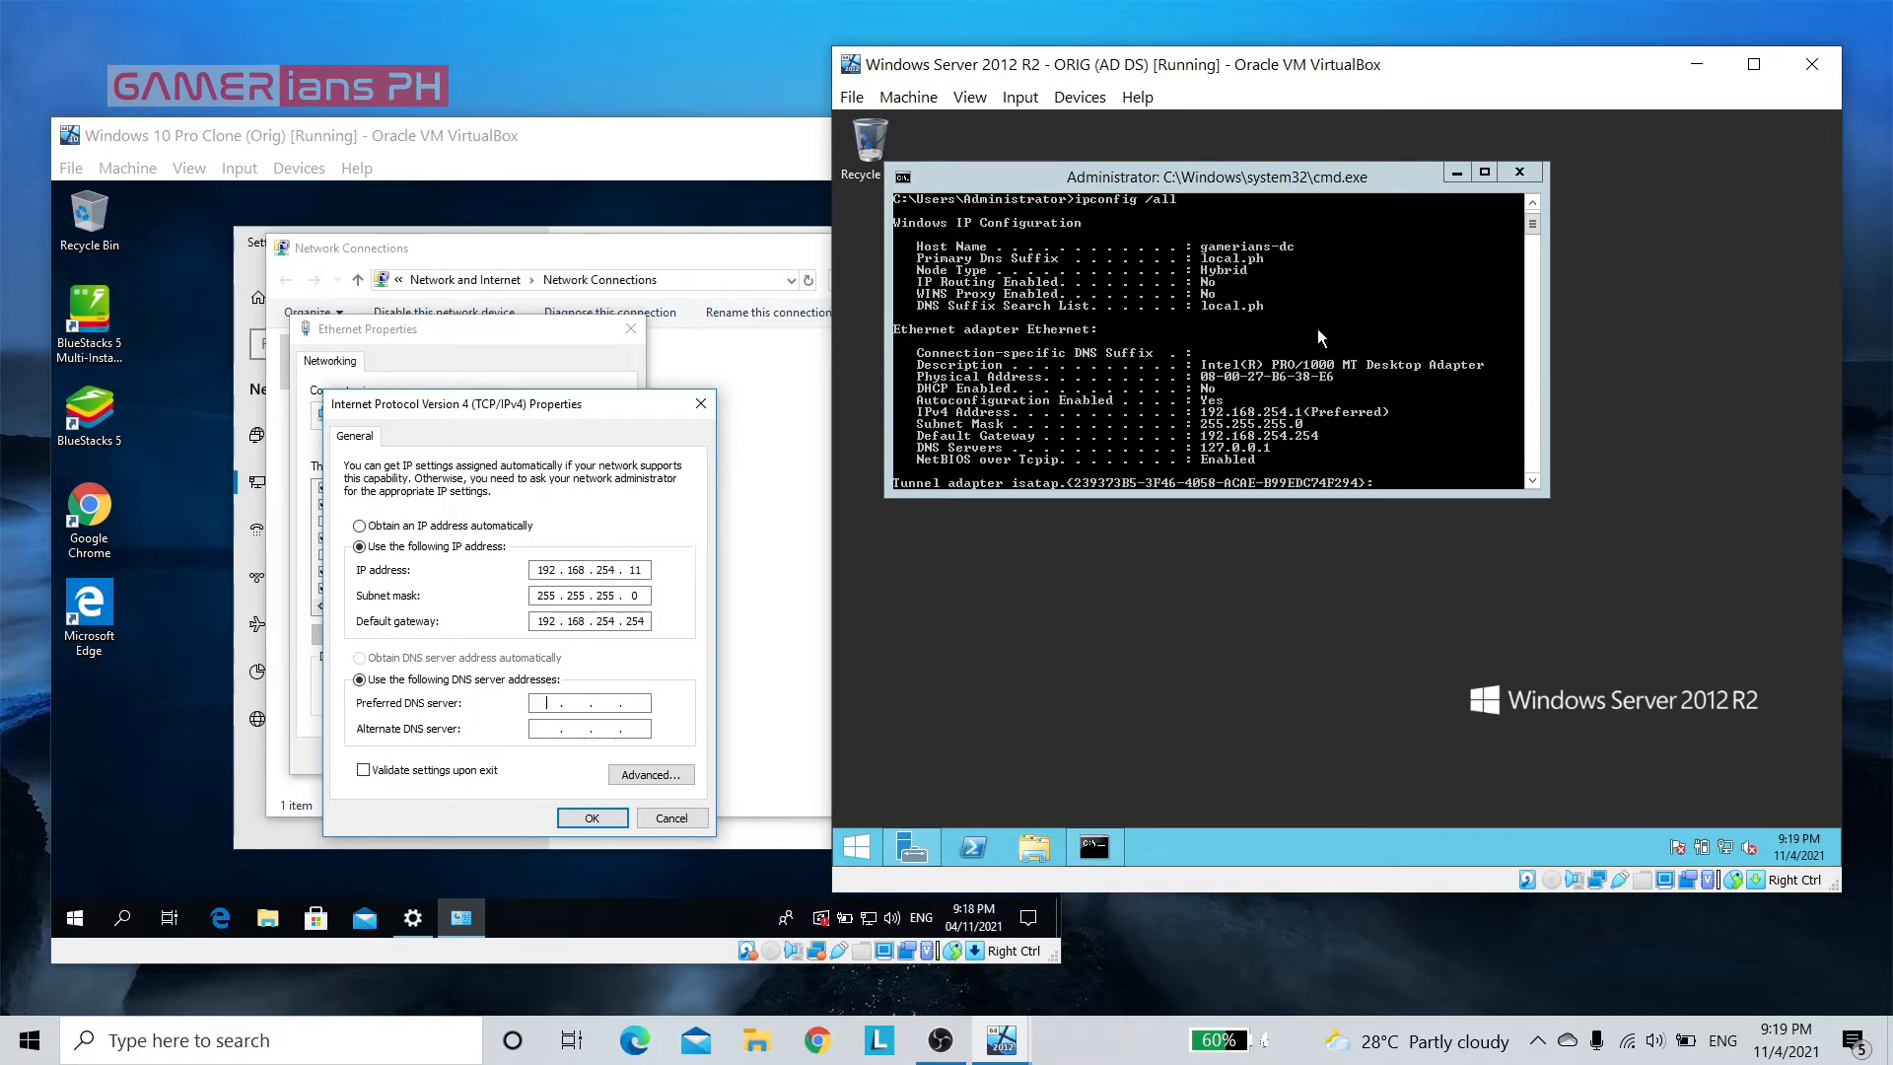
click(828, 571)
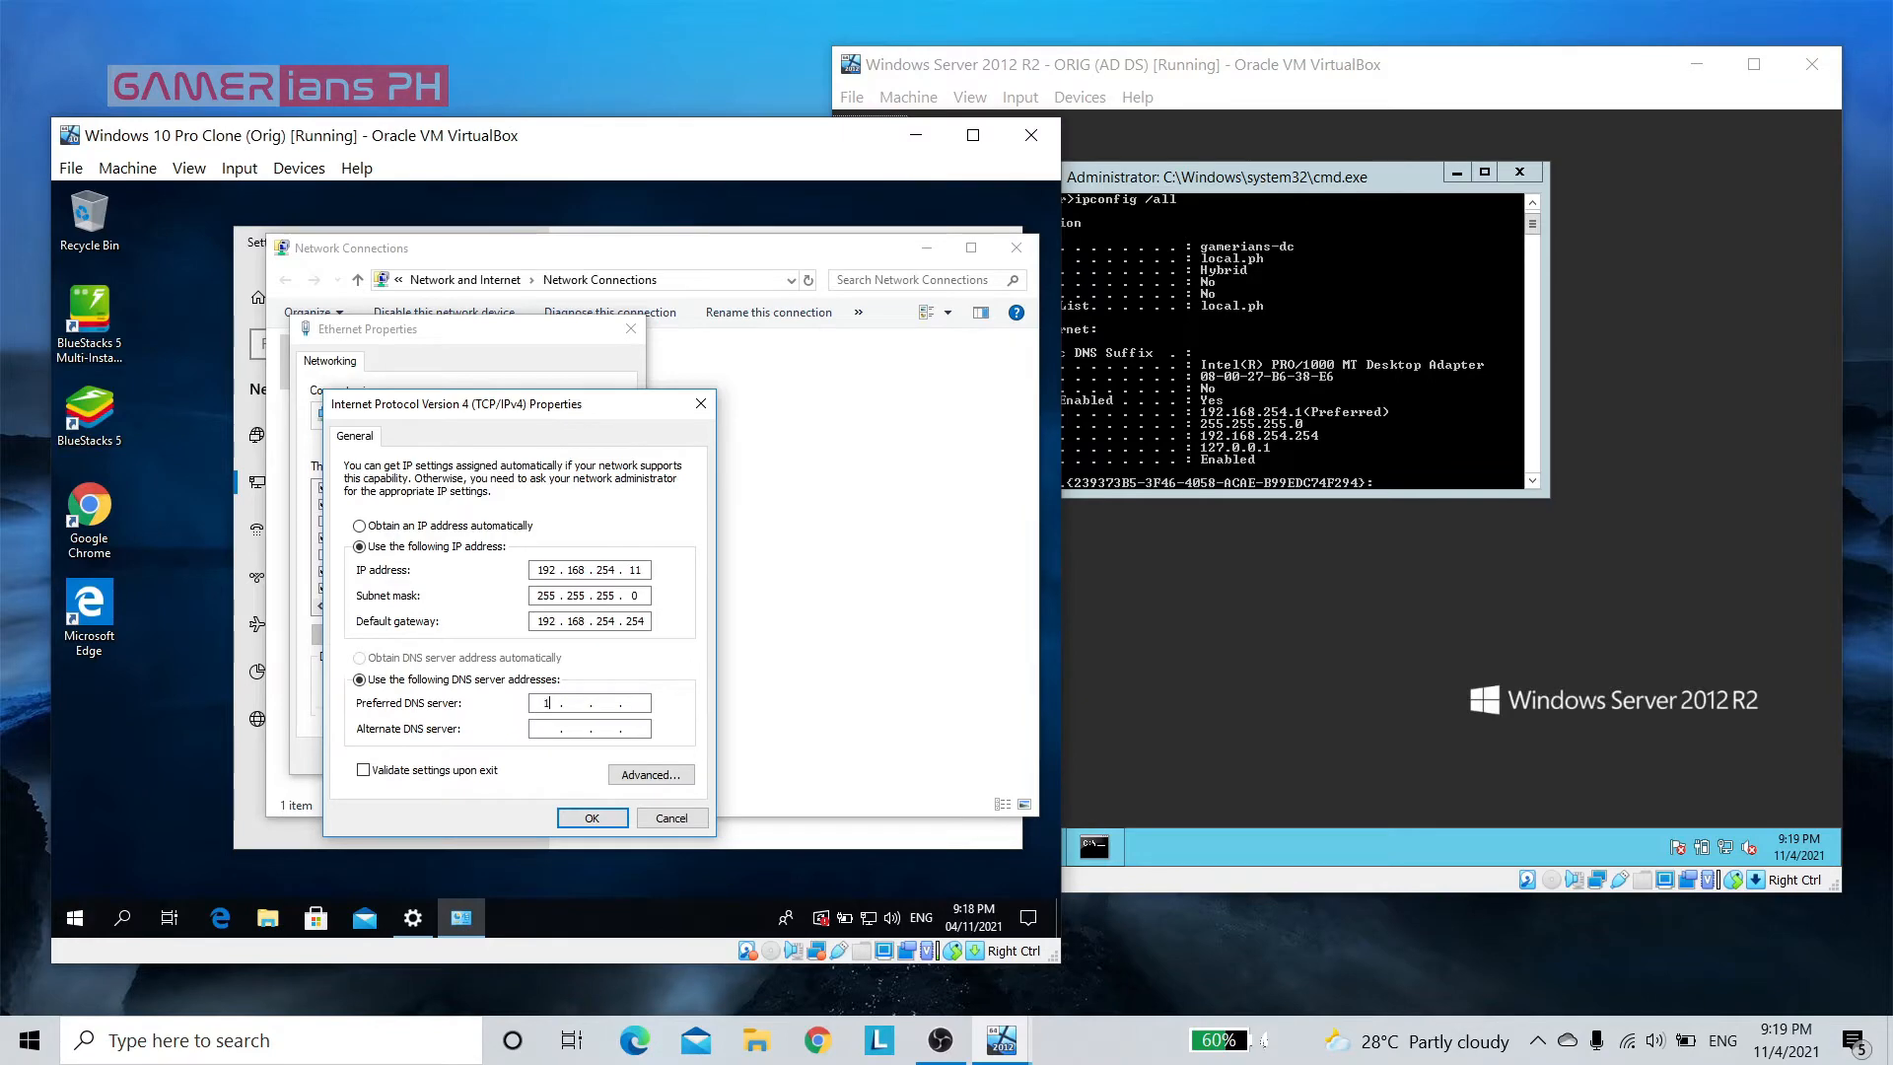
text(192 . 168 . 251 . 1)
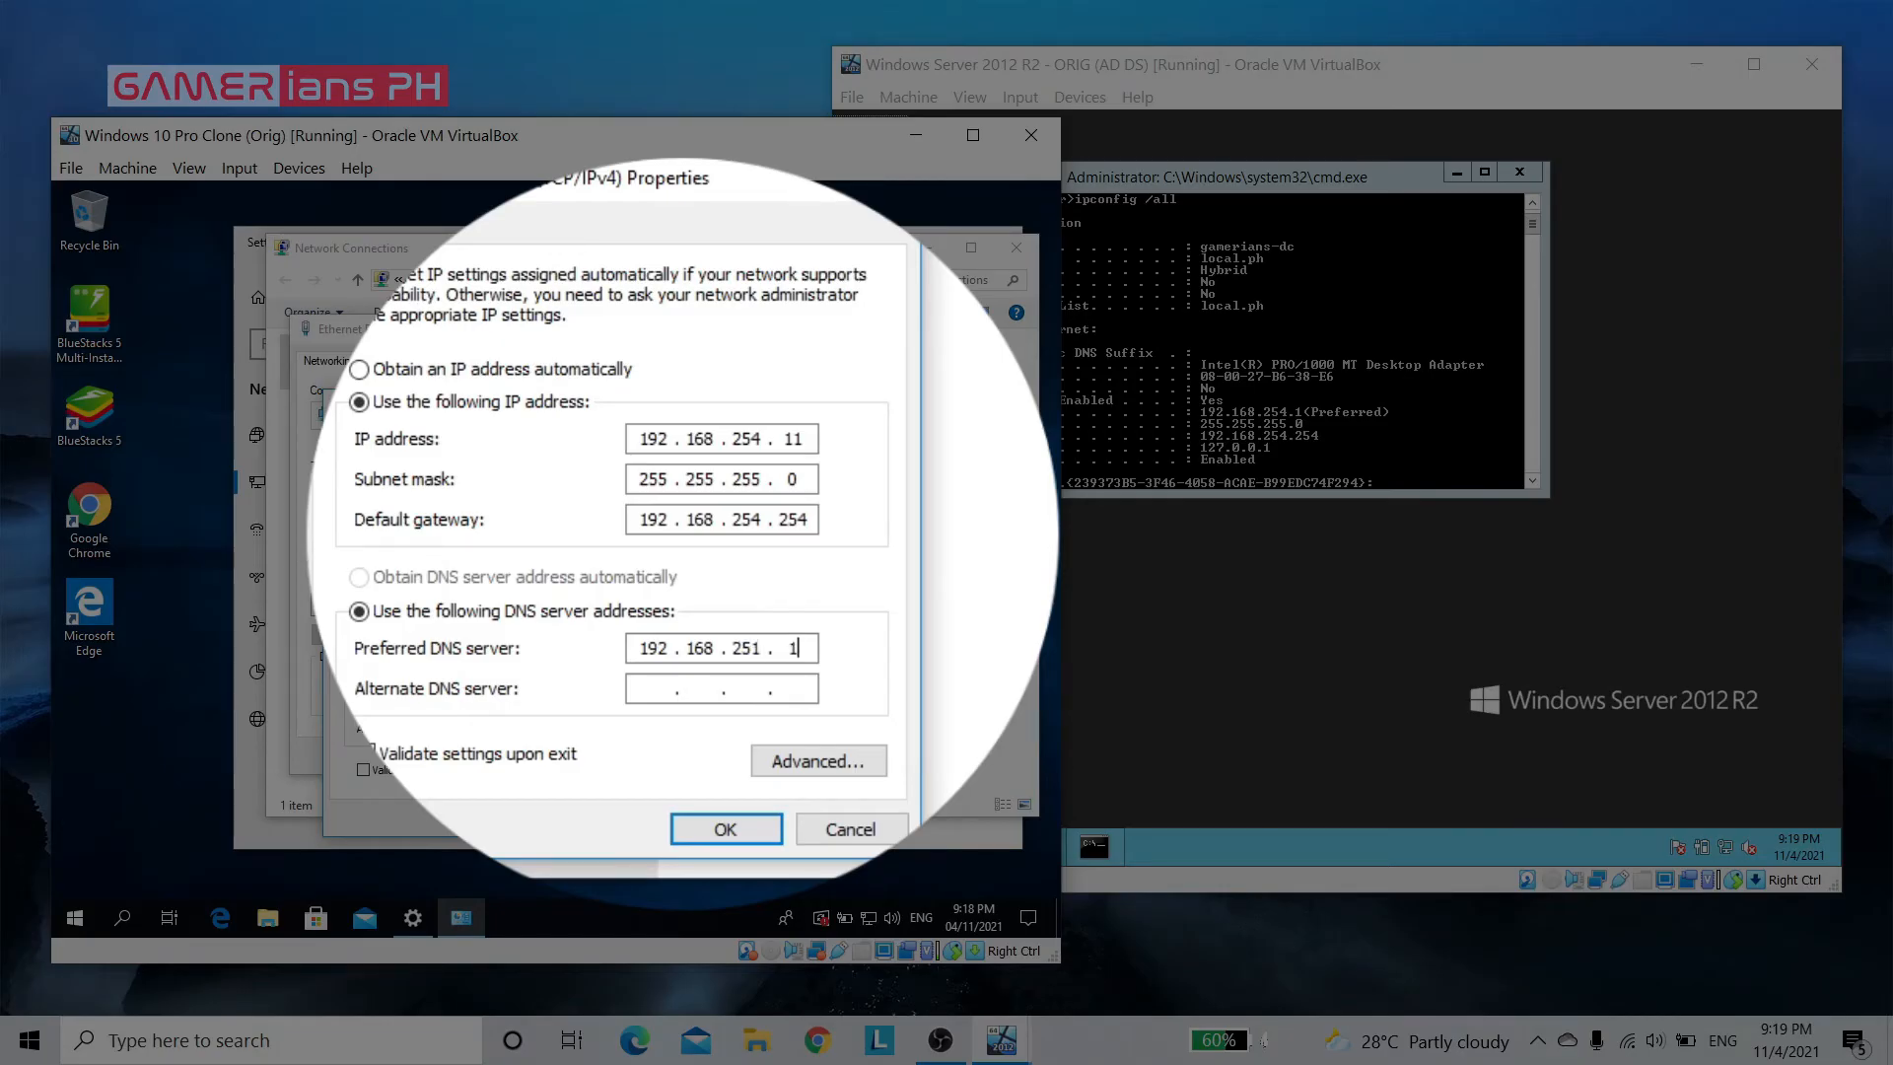
key(BackSpace)
key(BackSpace)
key(BackSpace)
text(541)
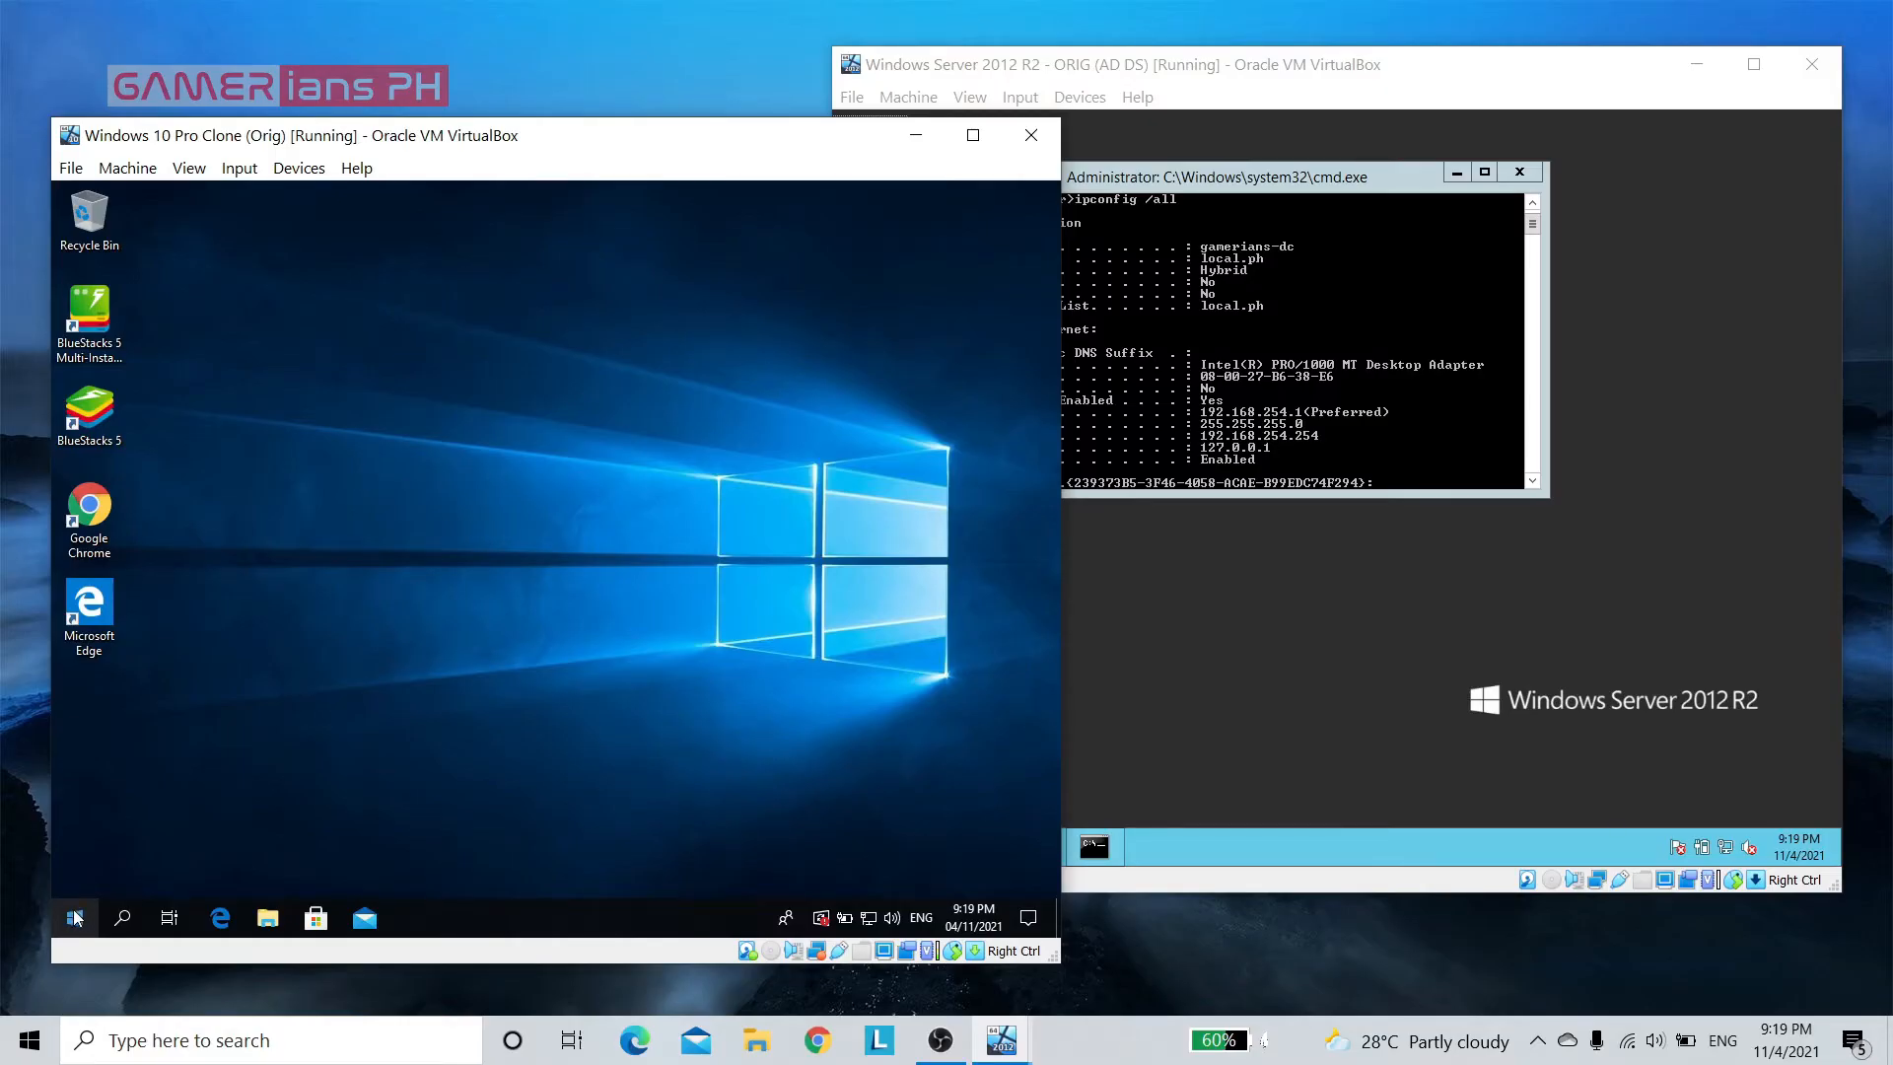
Restart the Windows 10 virtual machine to apply the new computer name
right_click(76, 917)
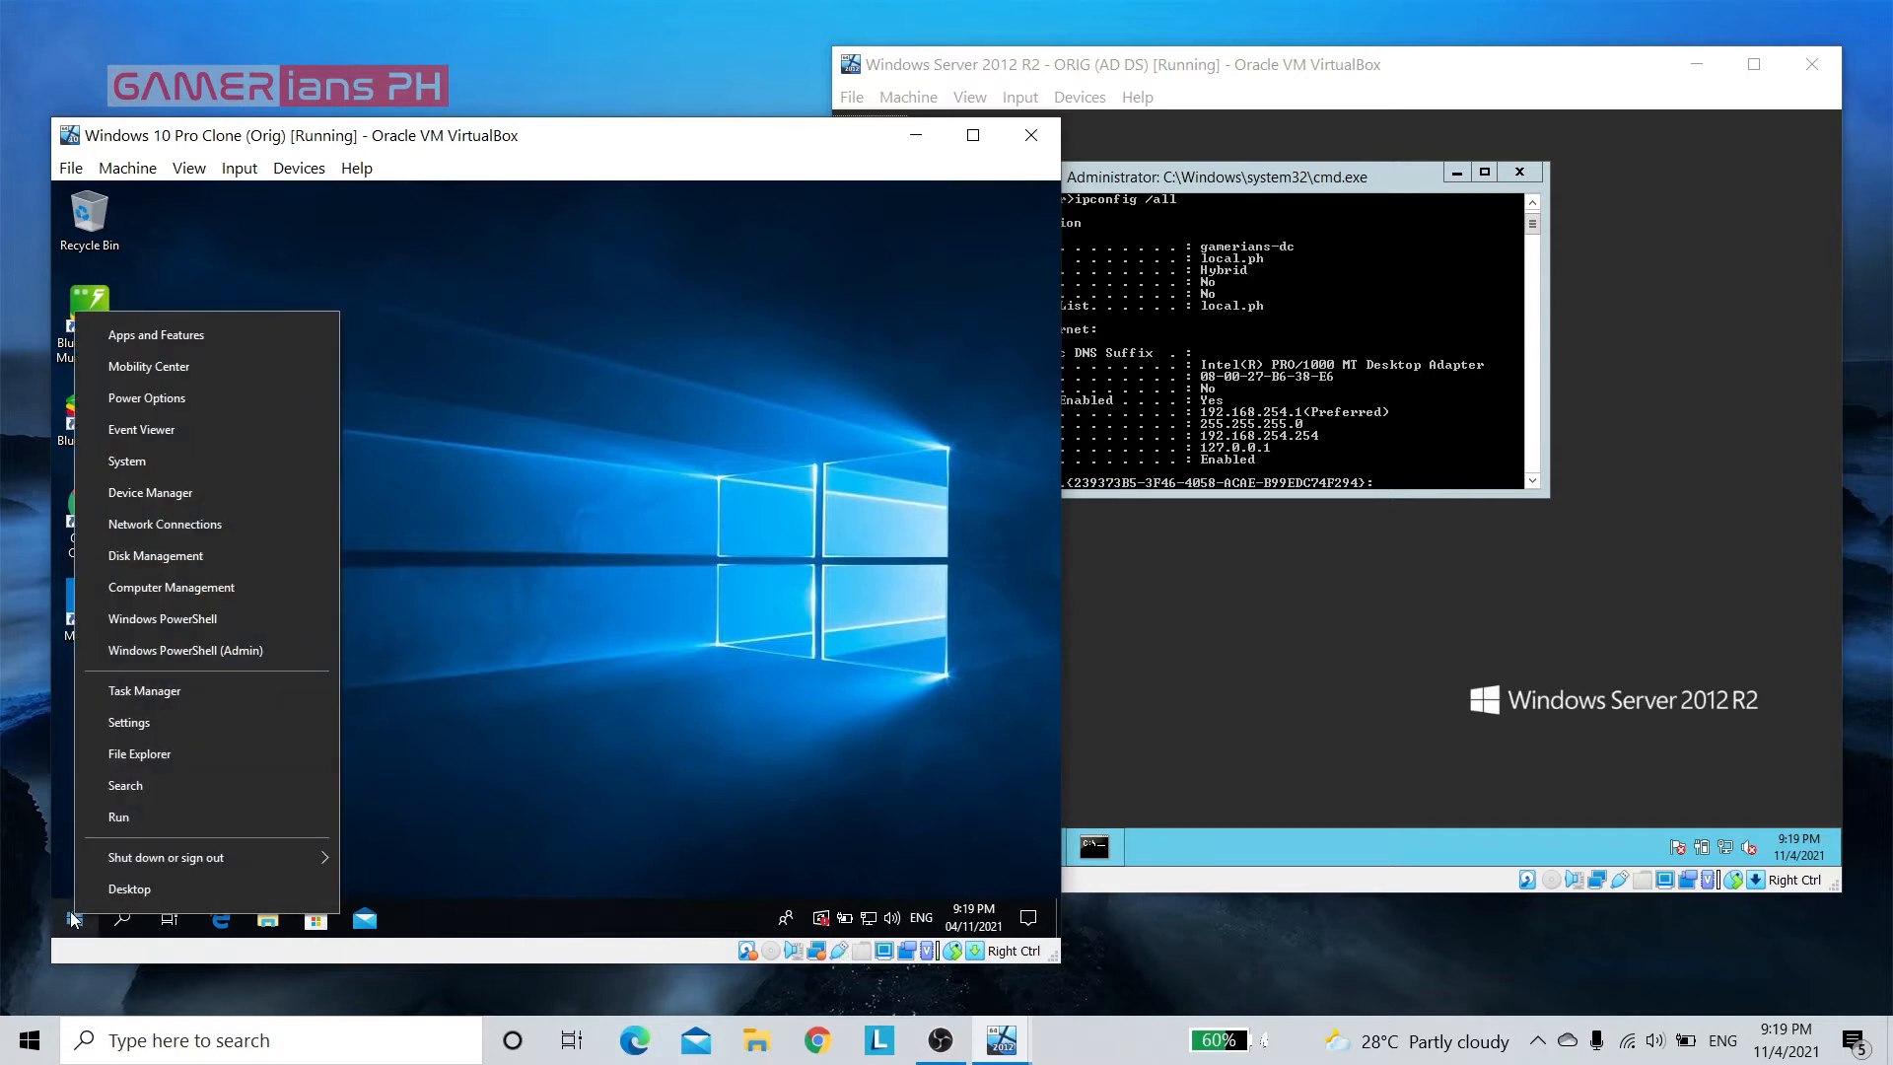
mouse_move(308, 874)
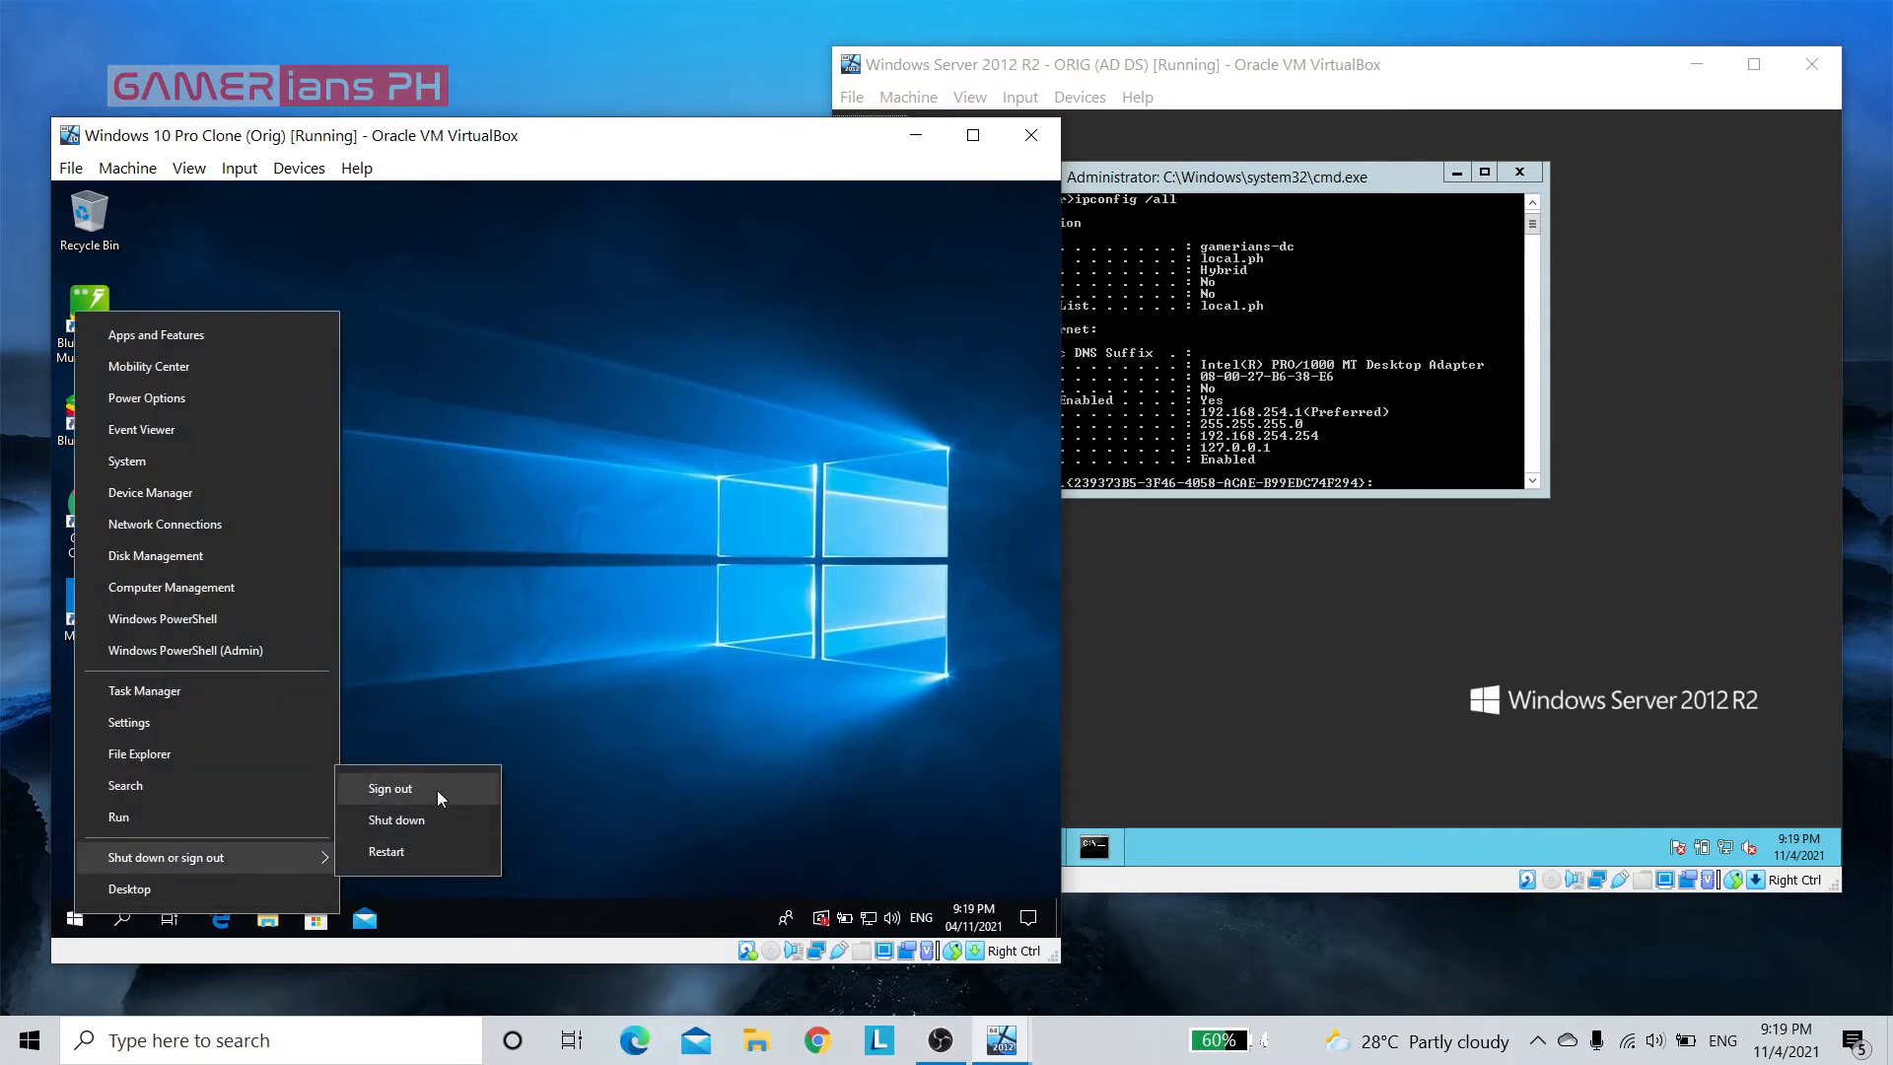
click(417, 854)
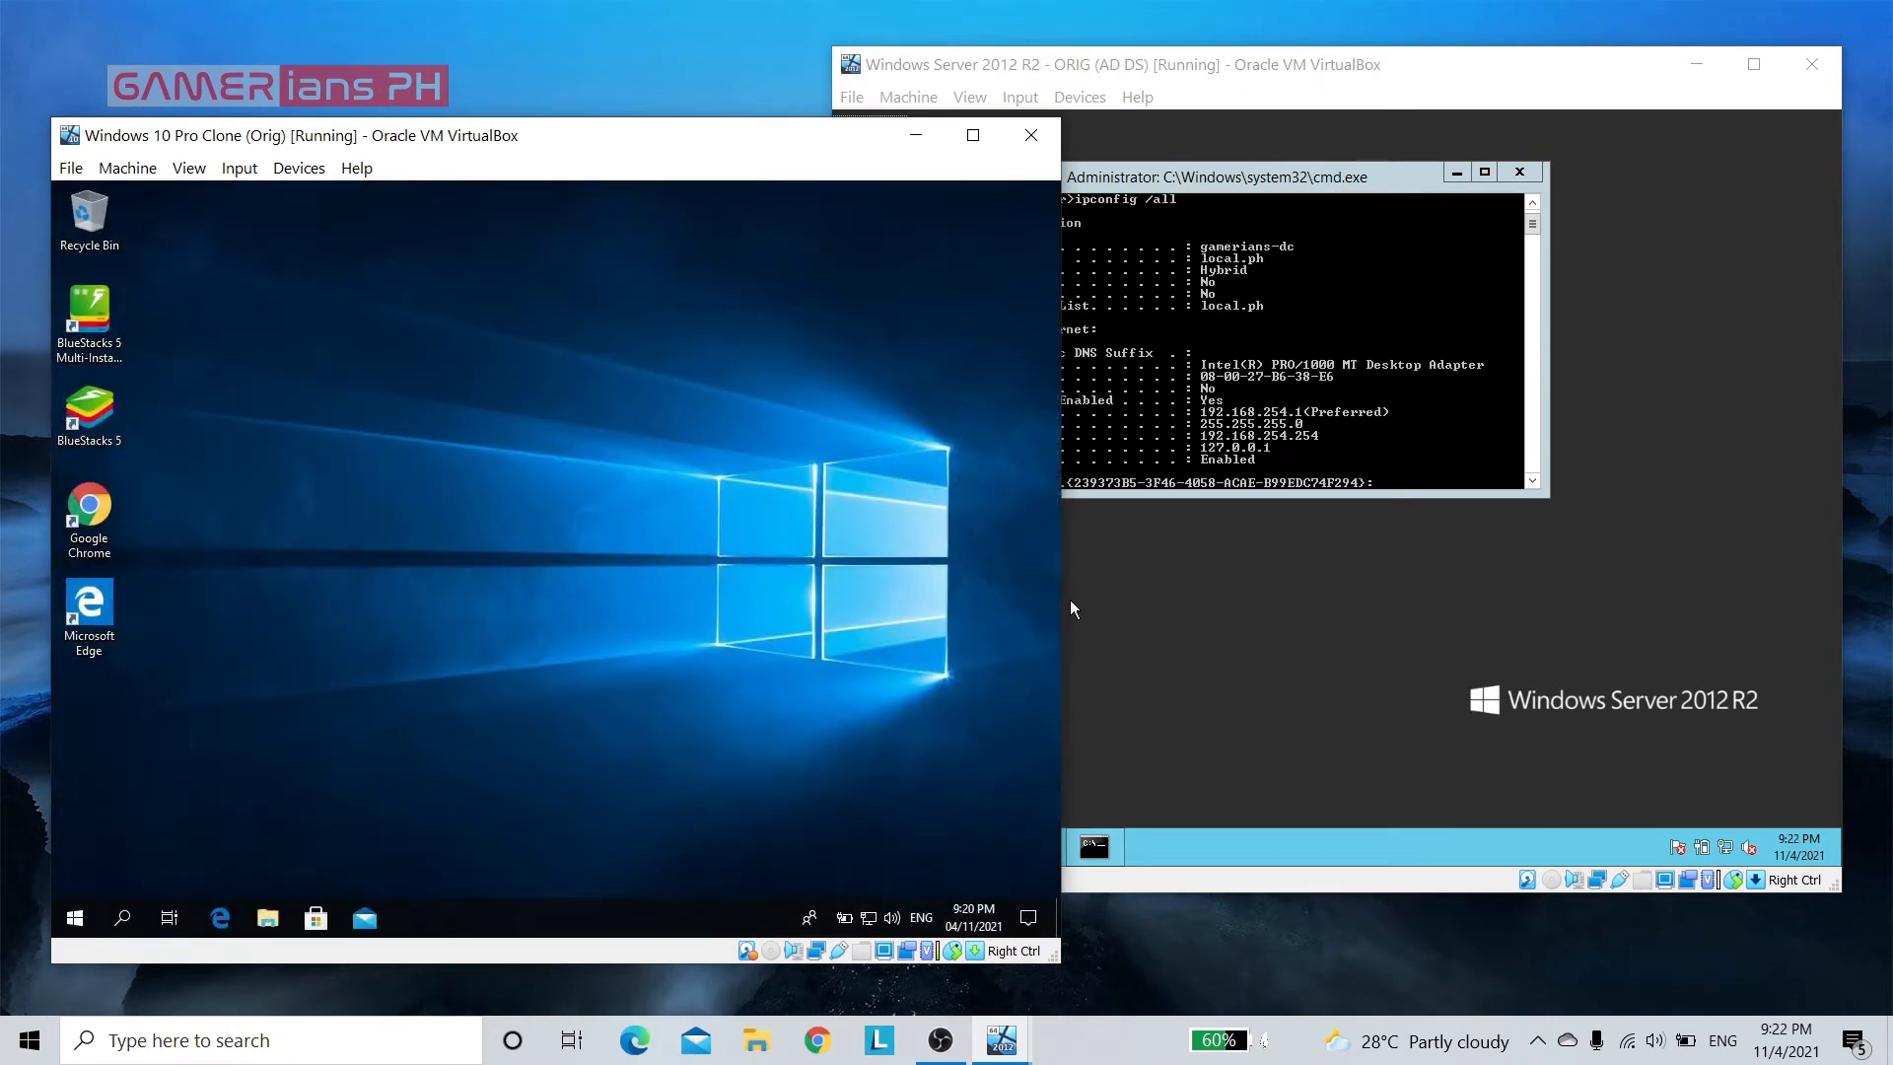
Open a command prompt on the Windows 10 client and run ipconfig /all to check its host name and IP settings
key(super+r)
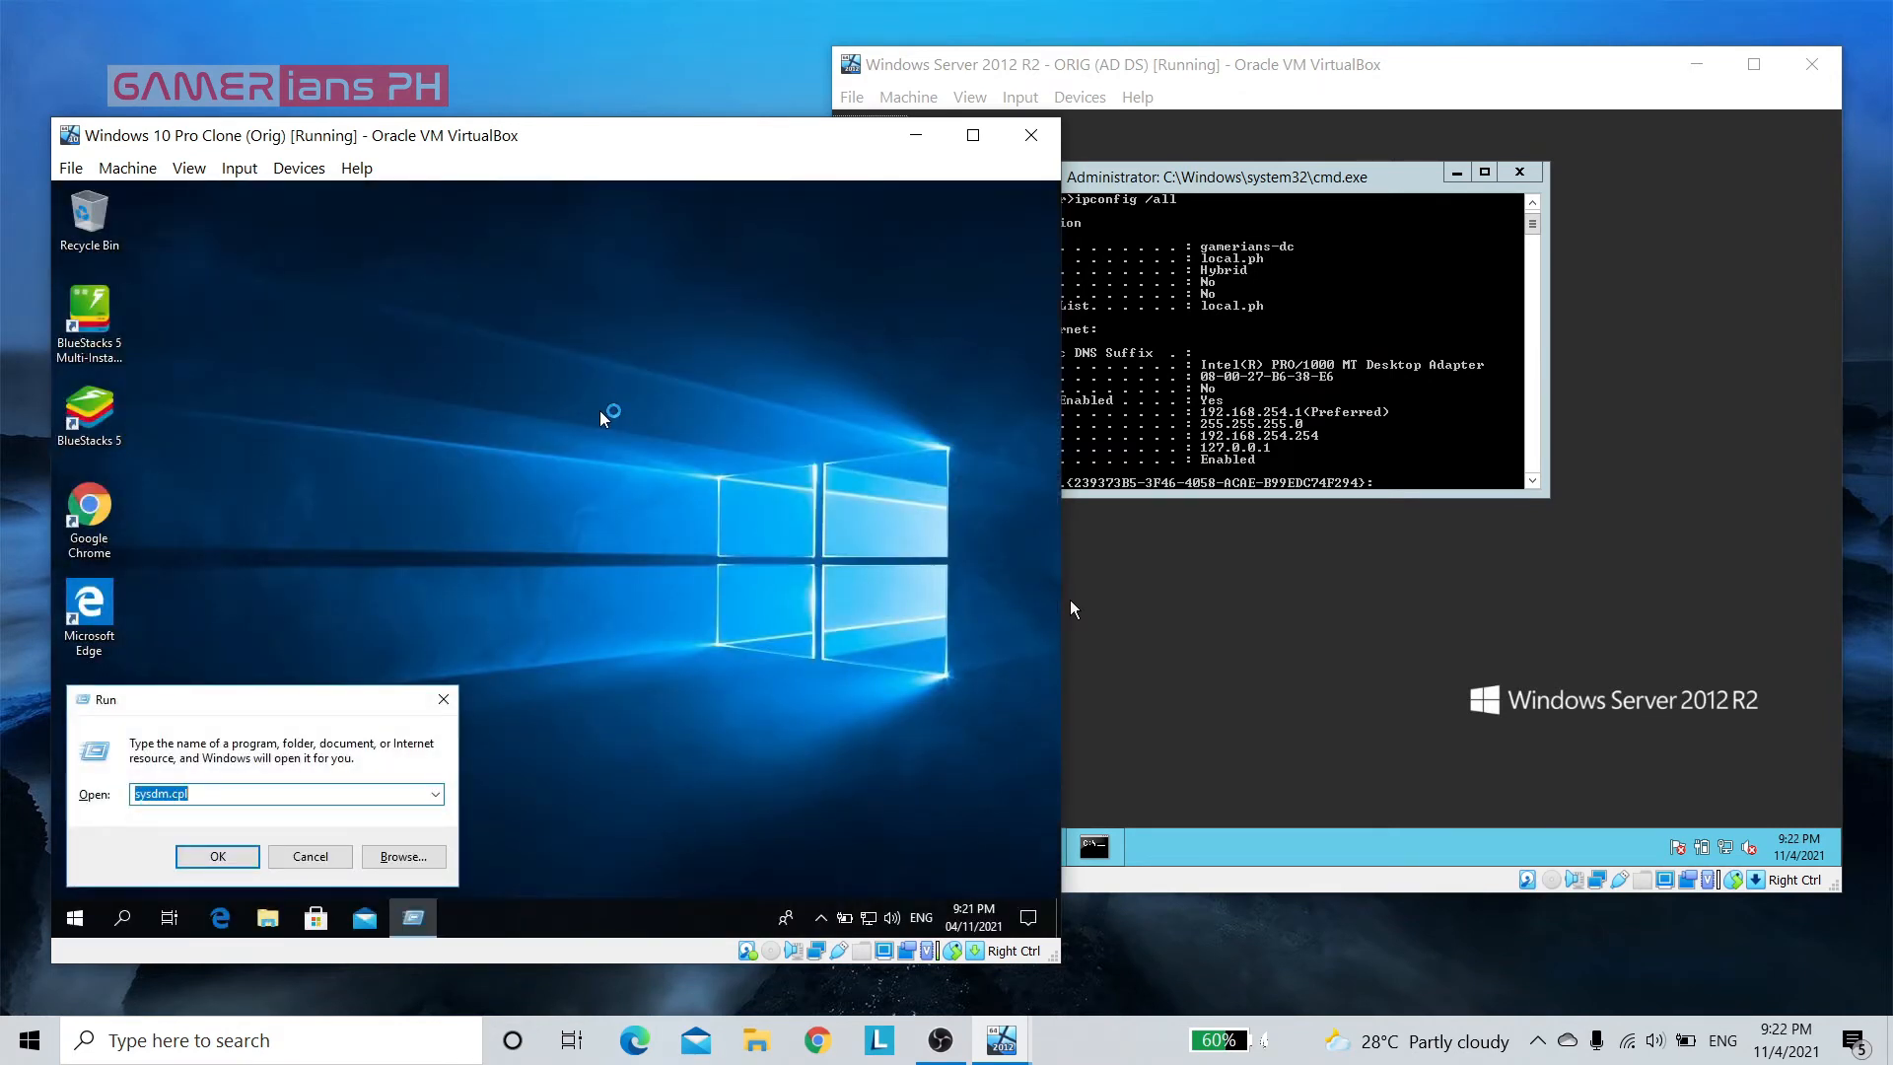
text(cmd)
key(Return)
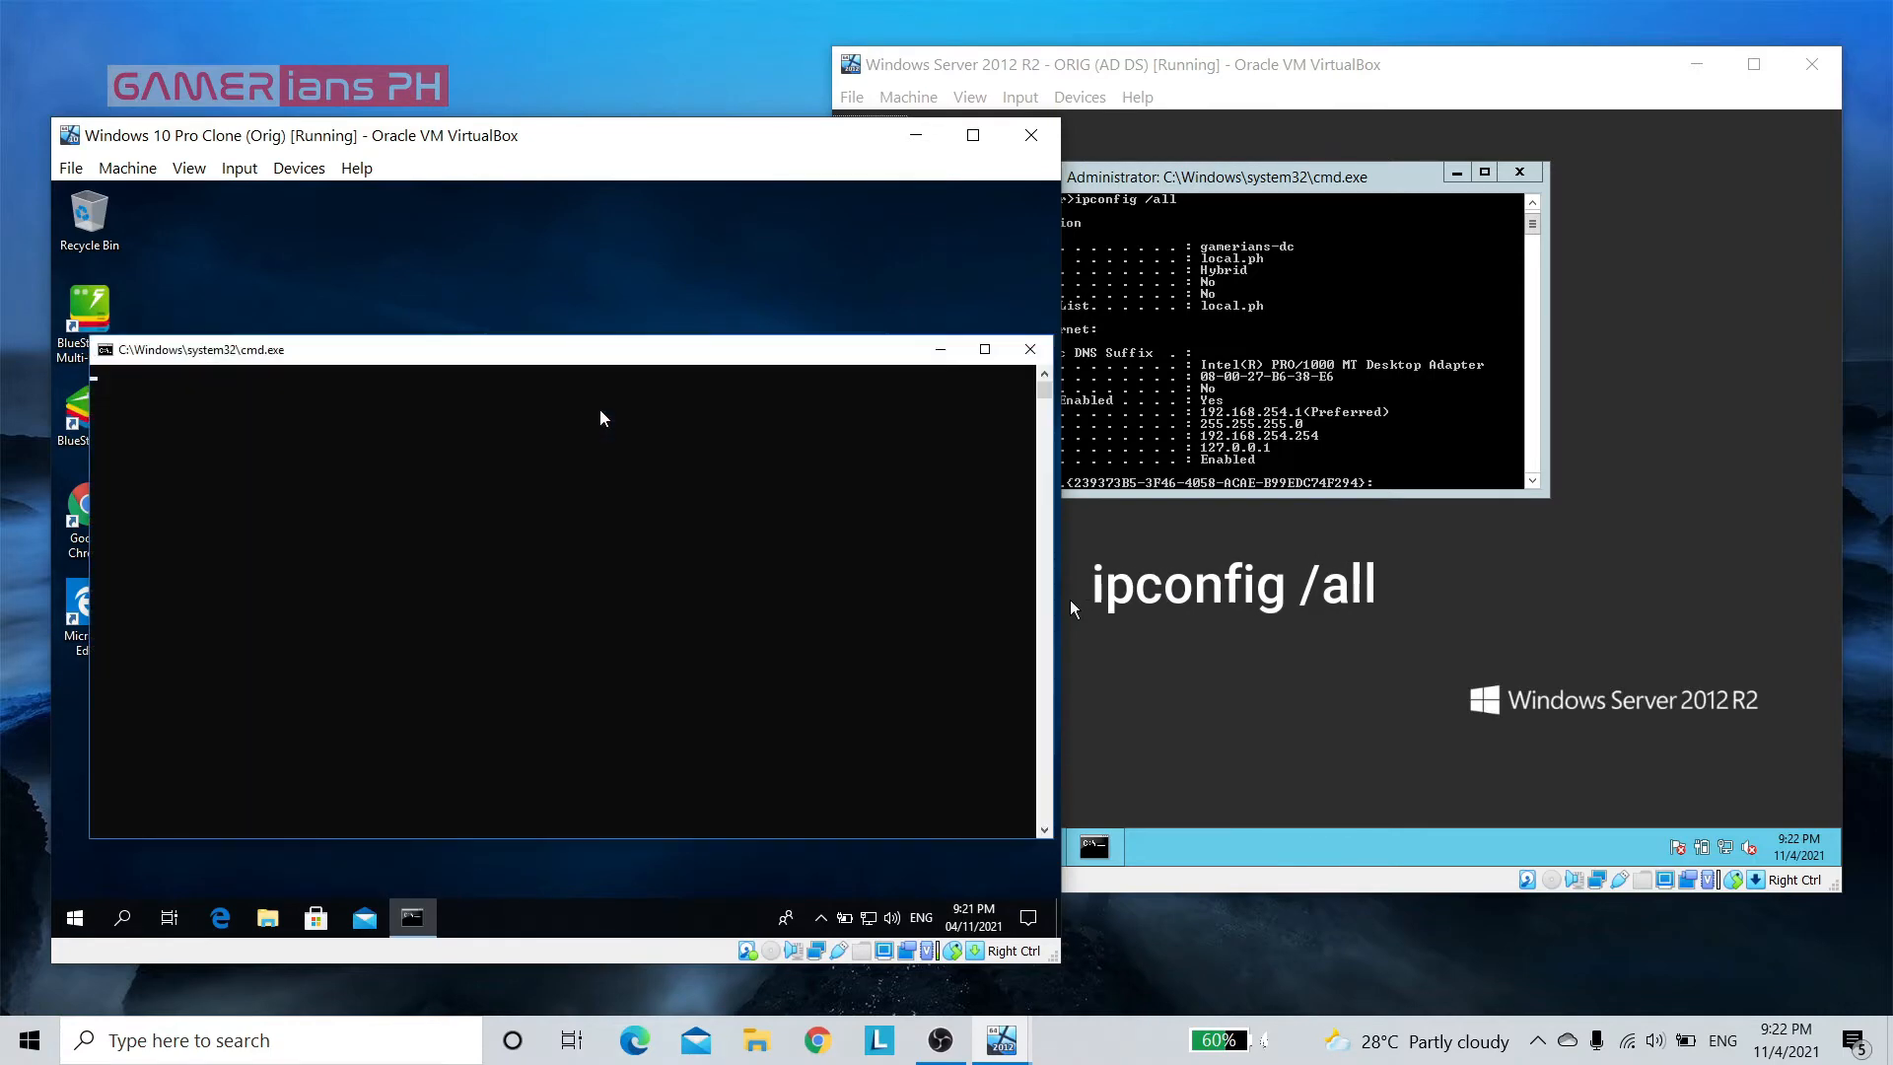
text(ipcon)
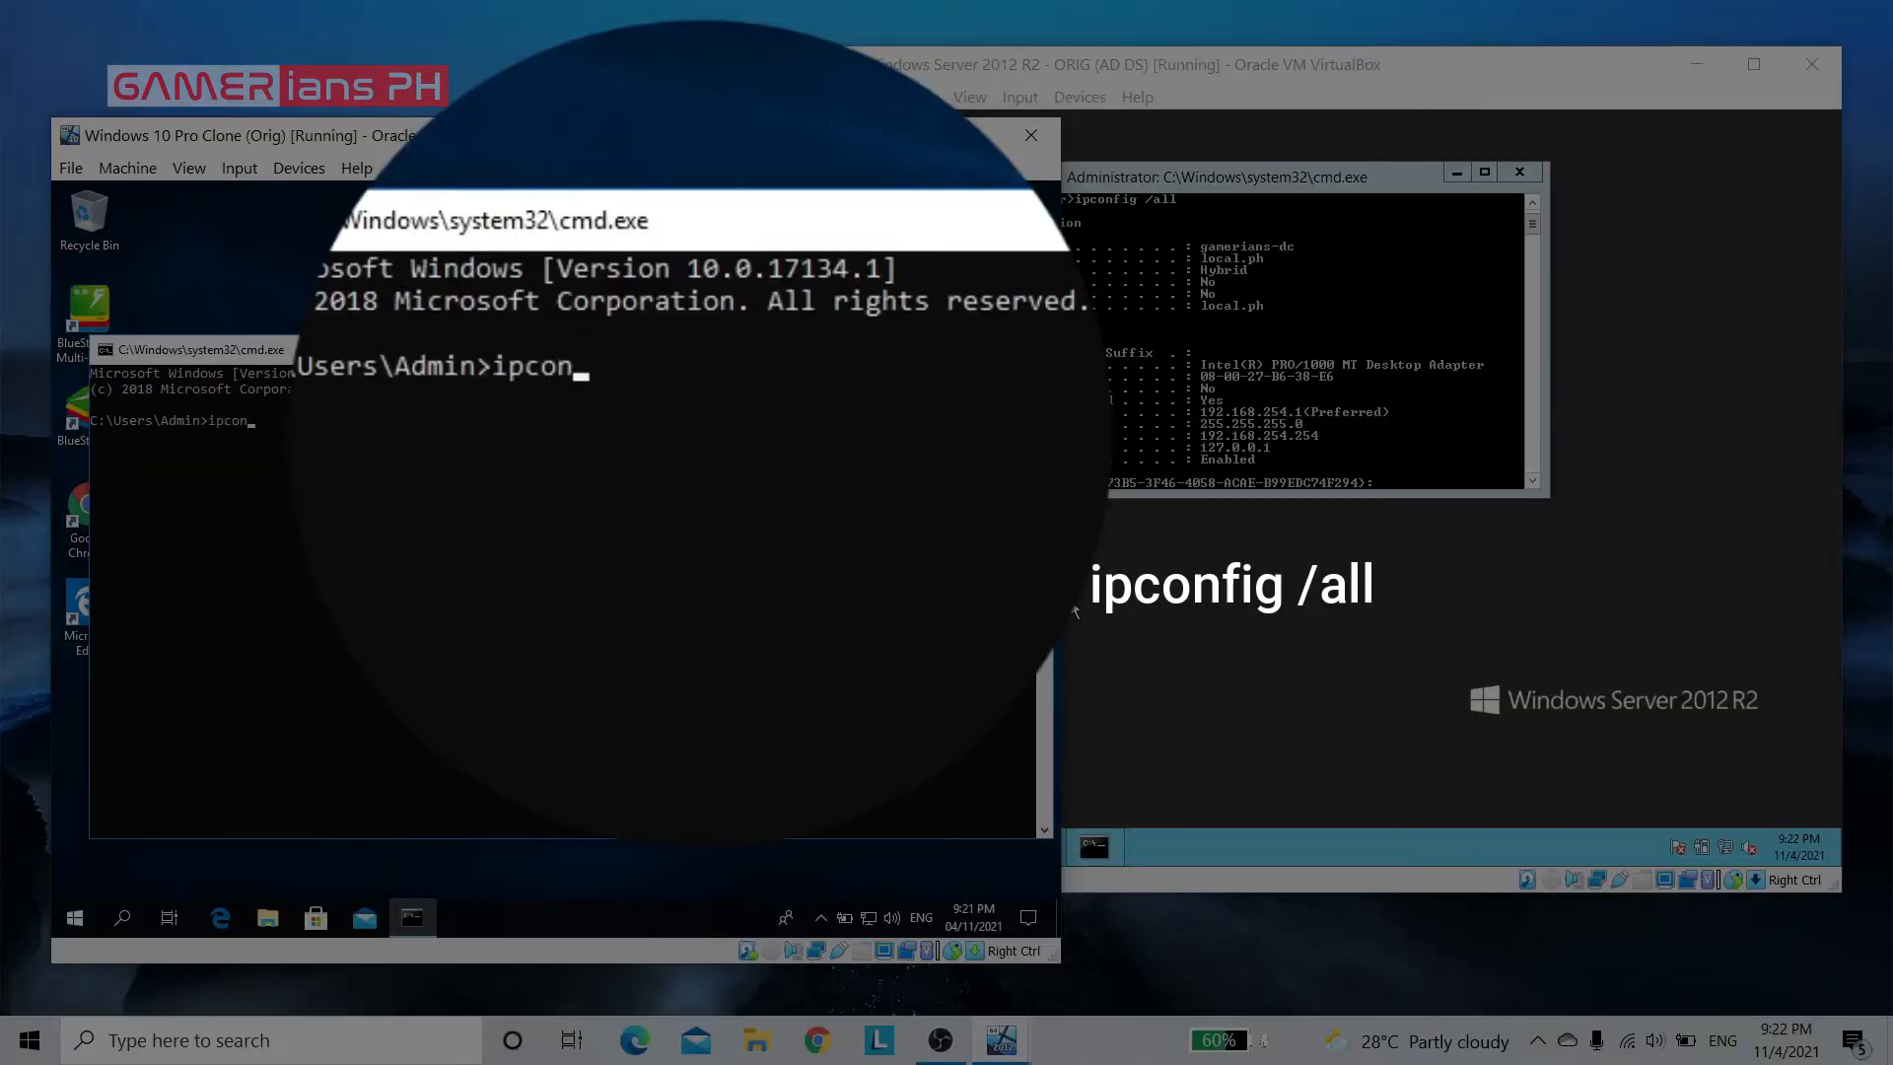
text(fig /all)
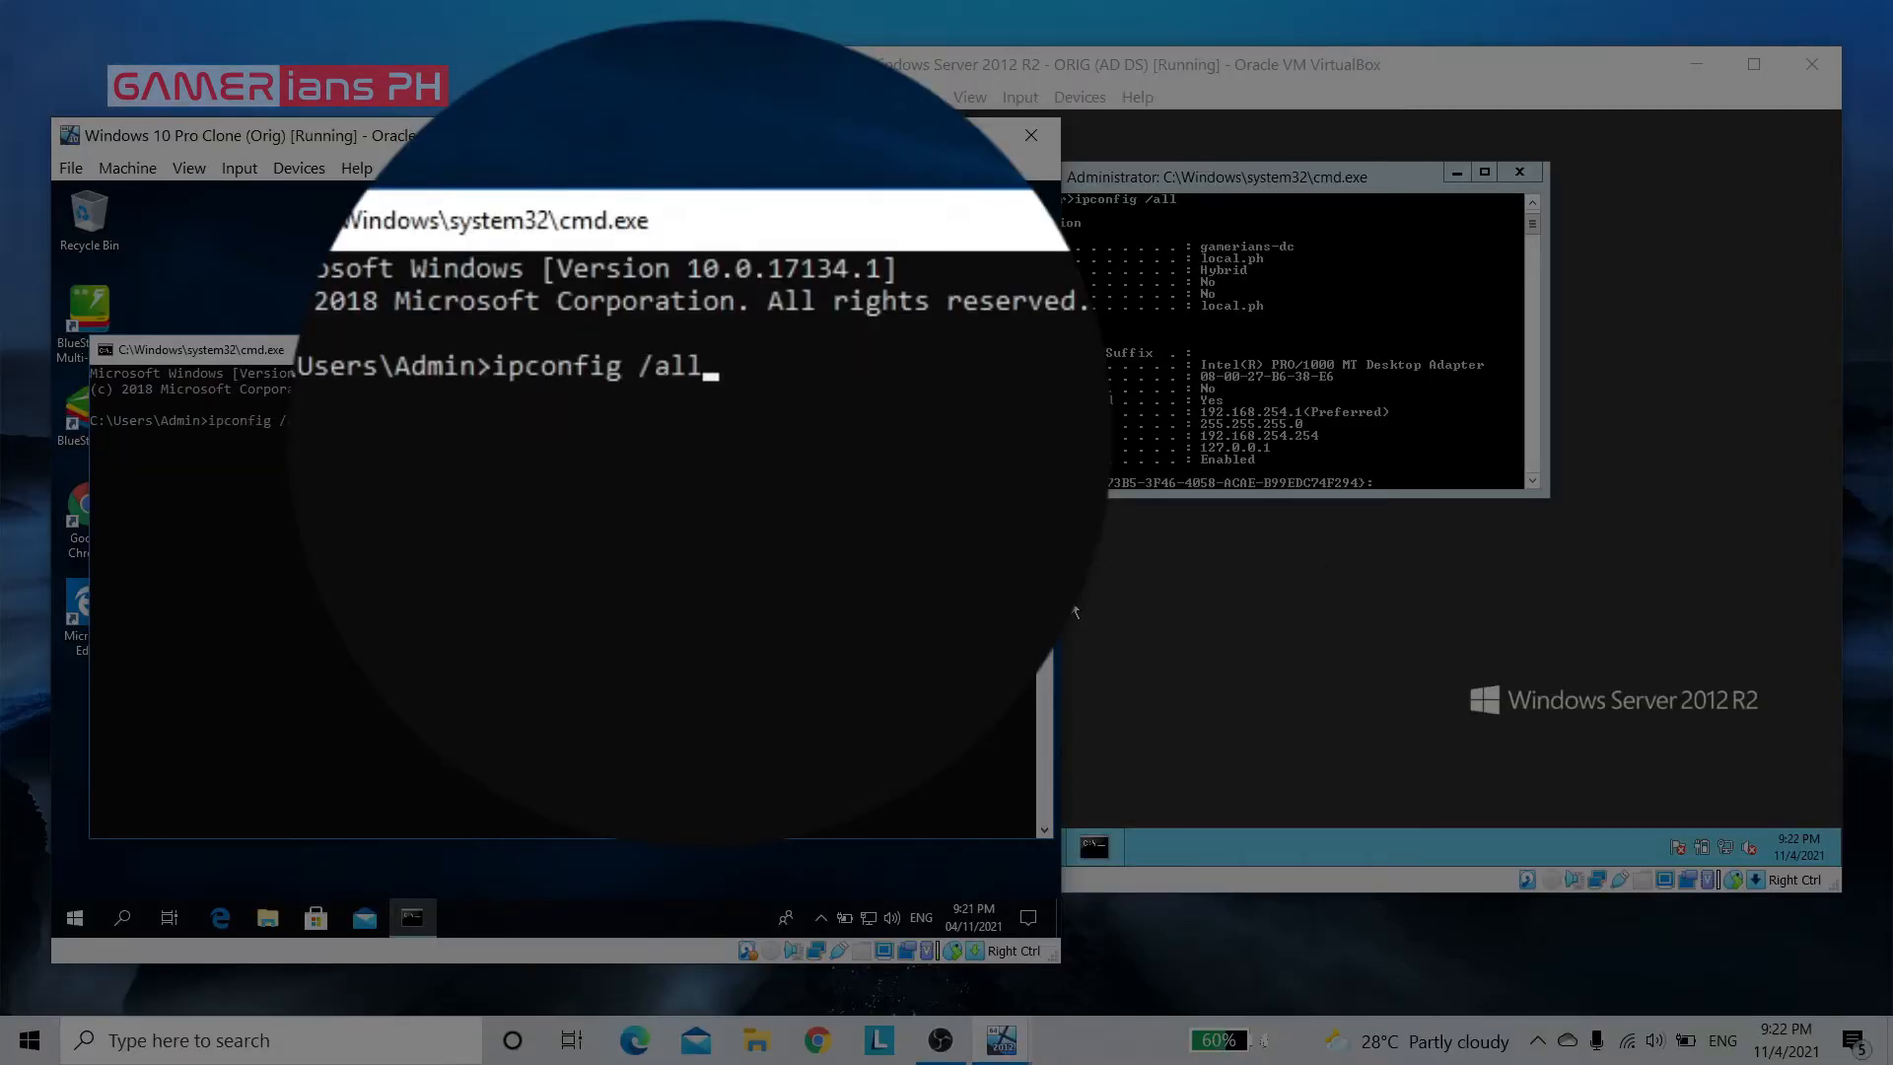
key(Return)
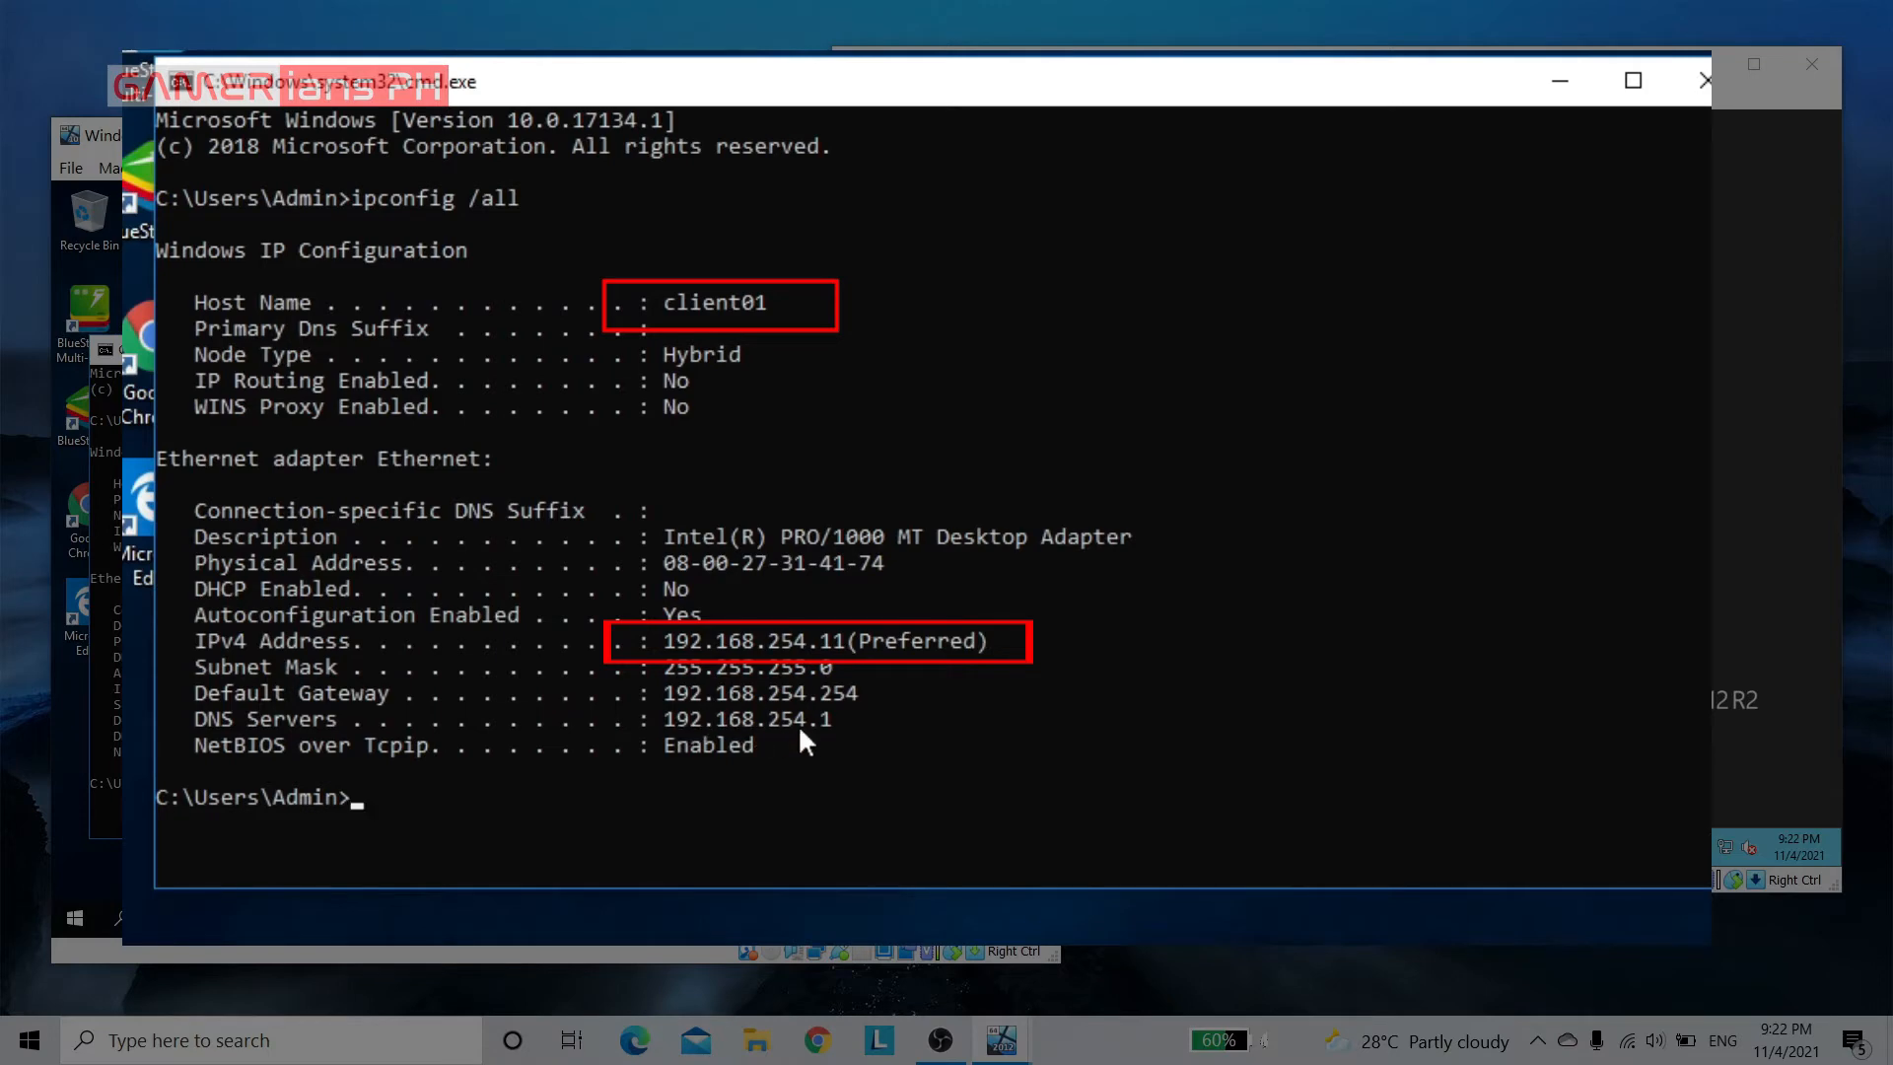
Ping the server at 192.168.254.1 from the Windows 10 client's command prompt
click(1078, 779)
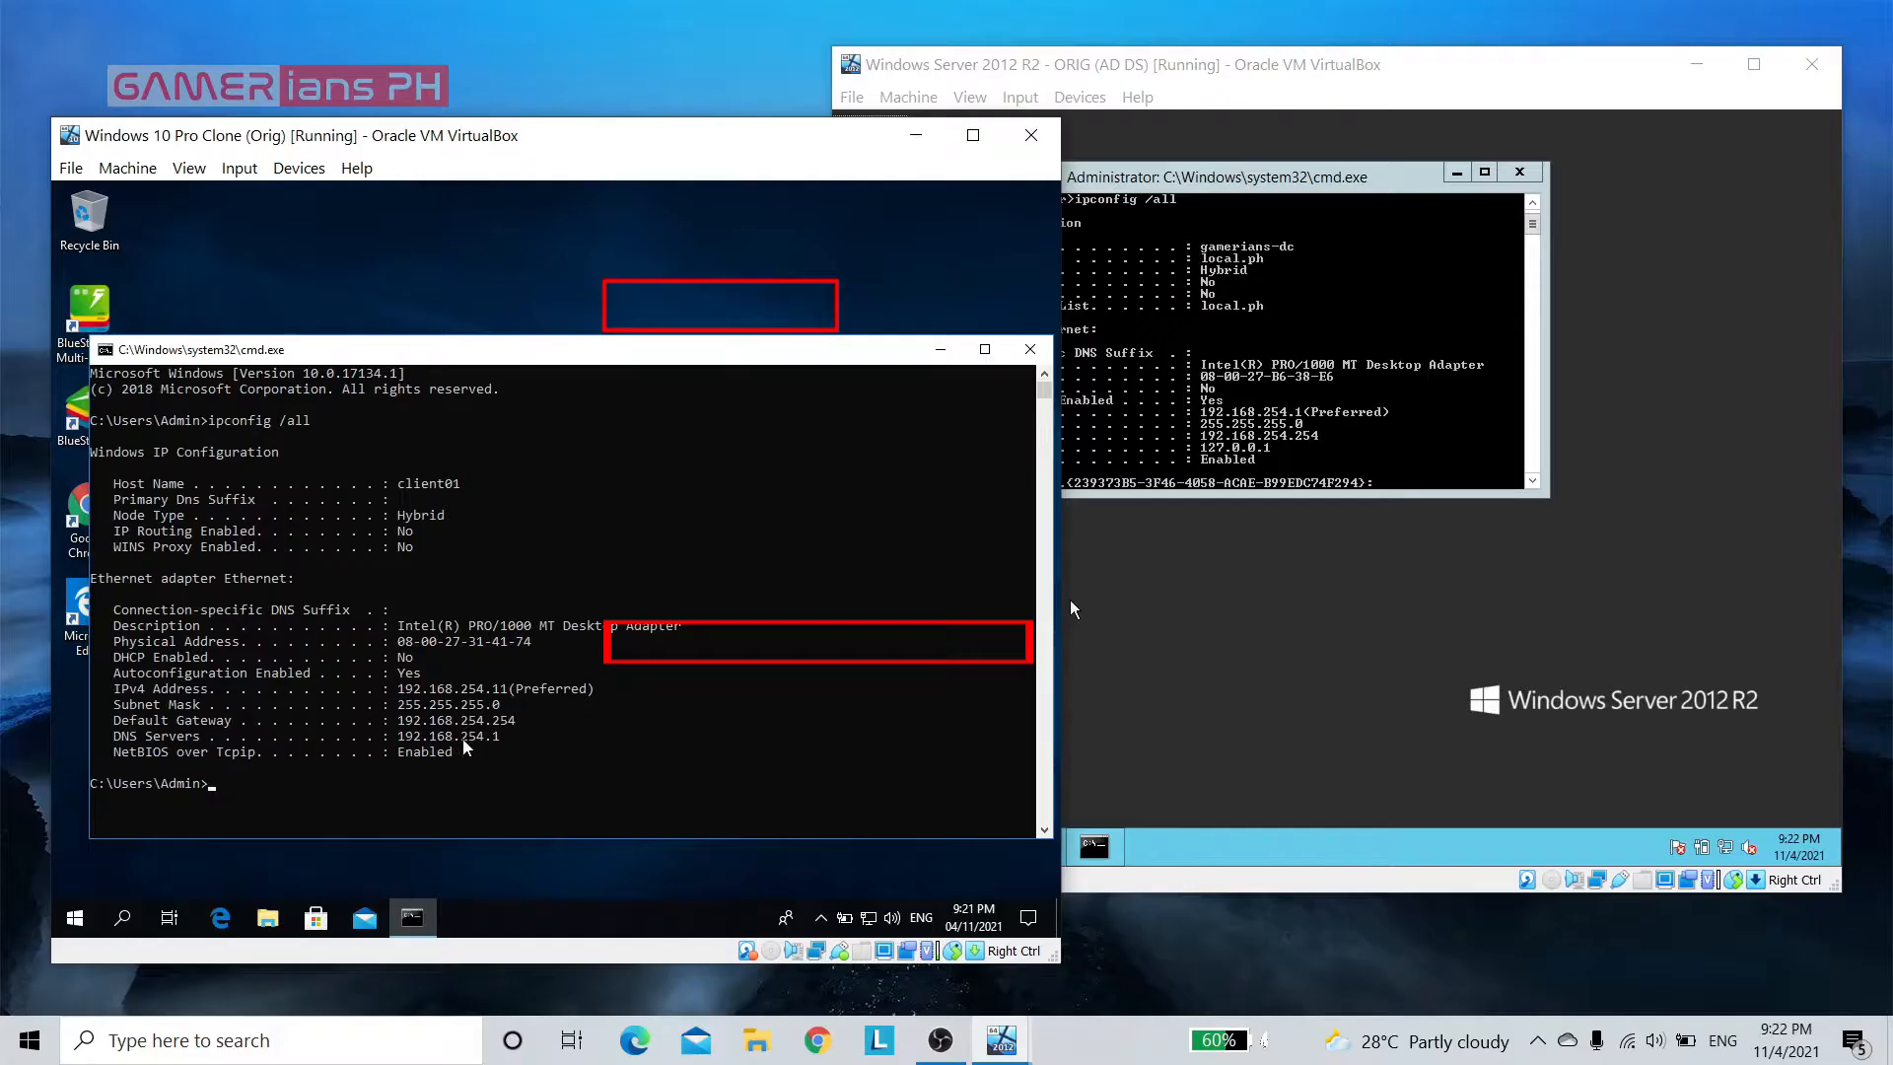
click(648, 784)
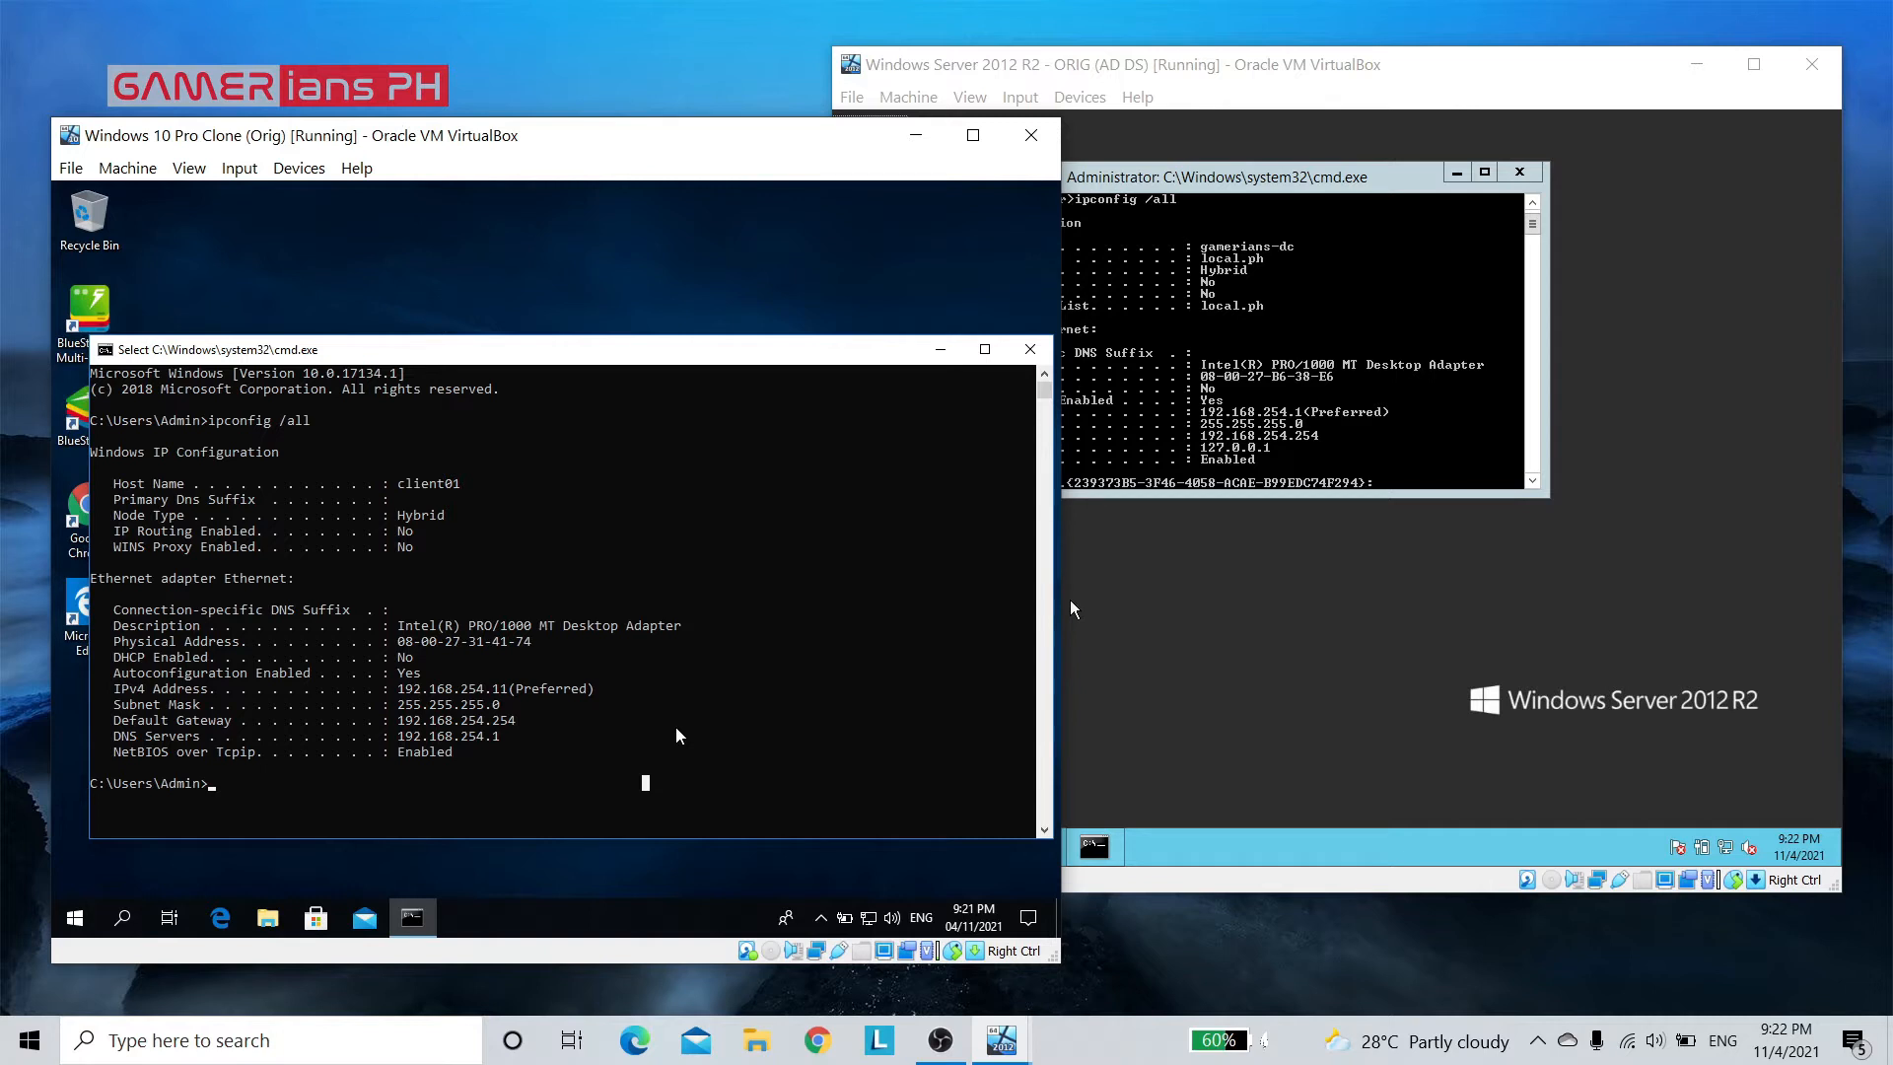
text(ping )
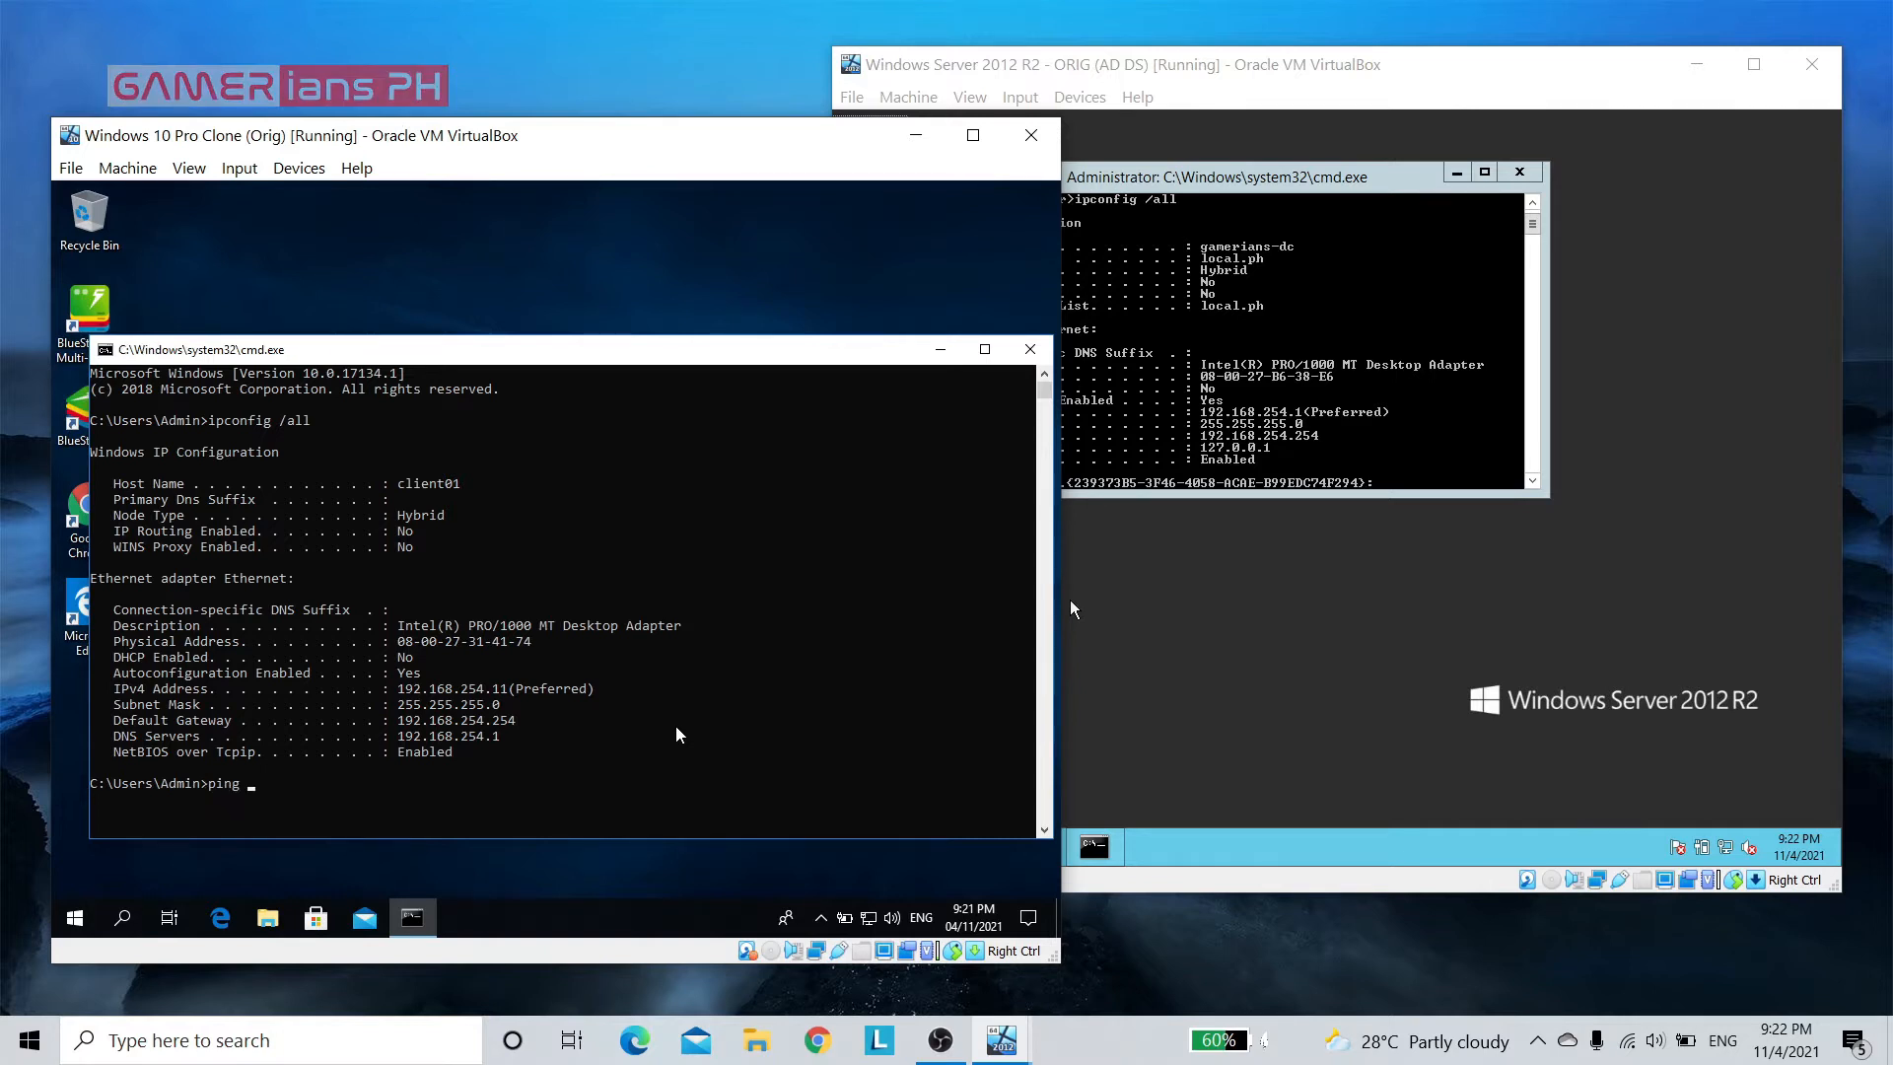
text(192.168.251)
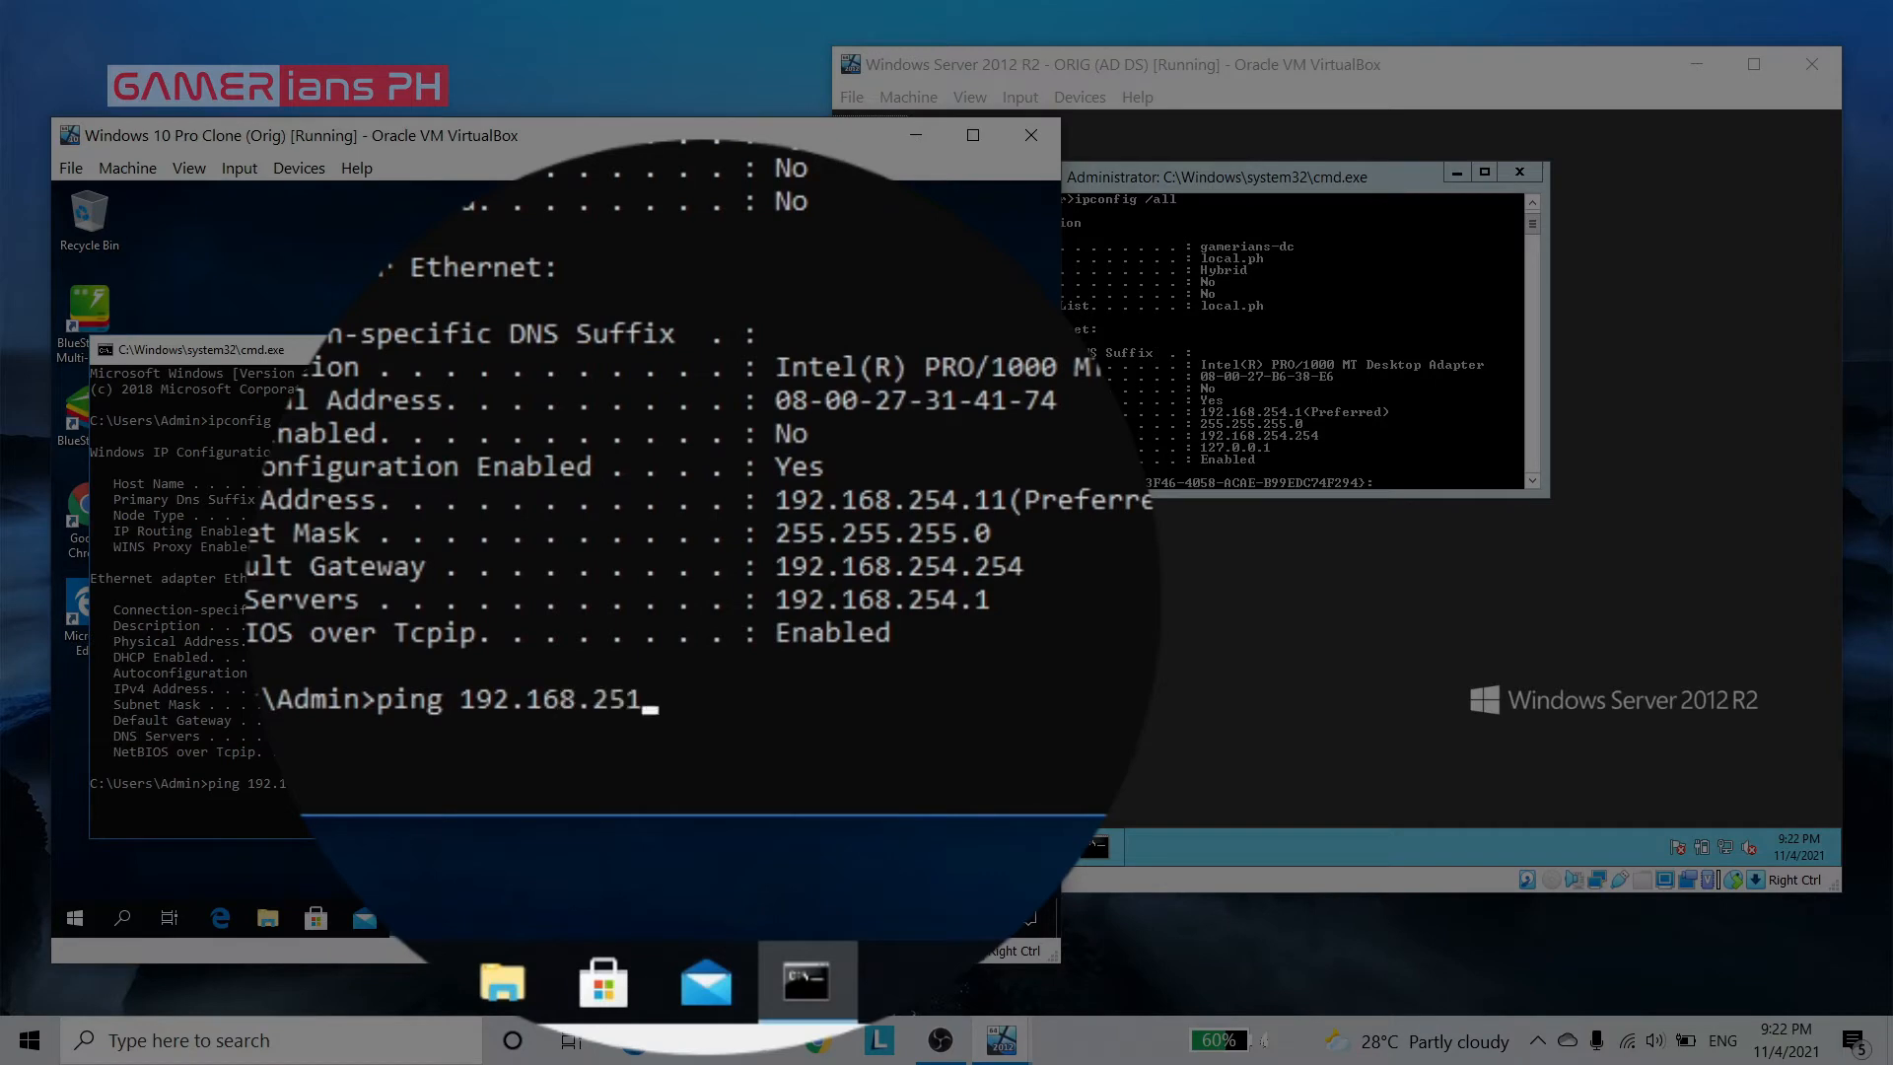
key(BackSpace)
text(4.1)
key(Return)
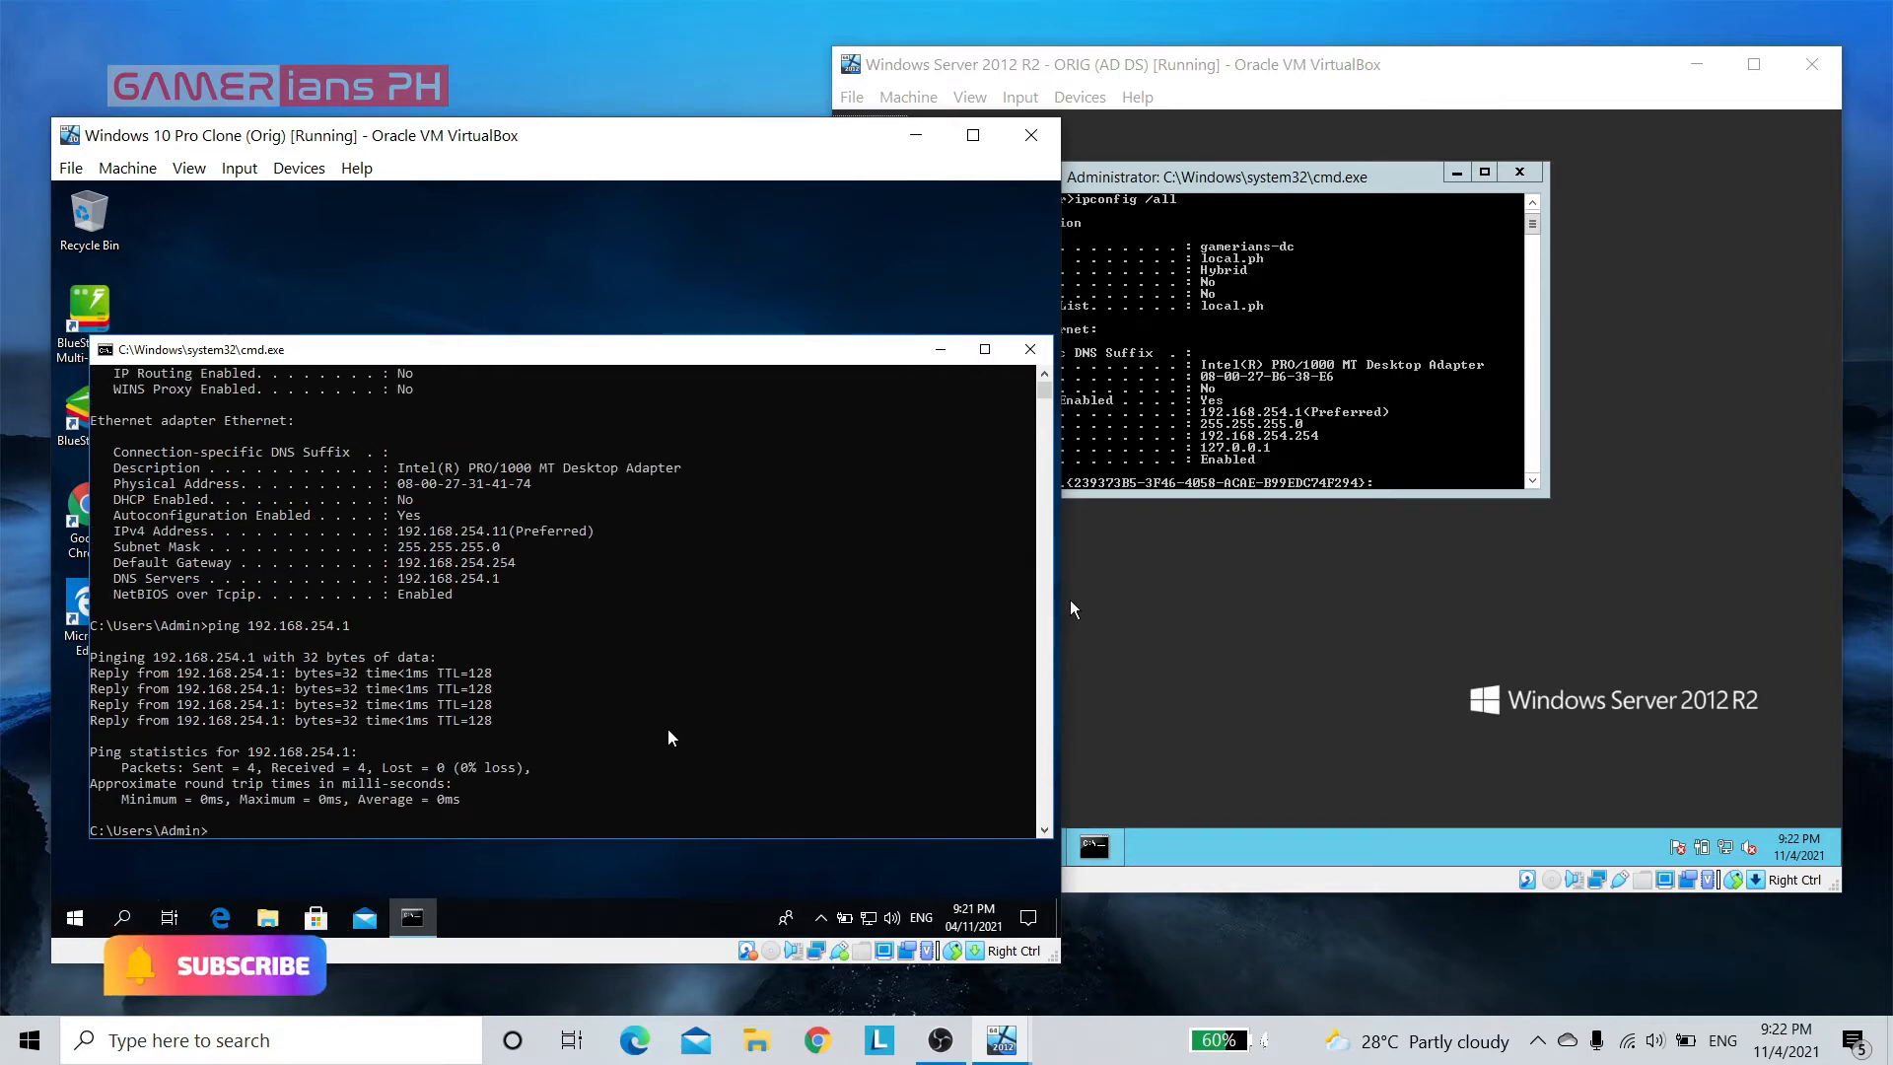
Clear the Windows Server command prompt and ping the client at 192.168.254.11
click(1390, 747)
click(1333, 393)
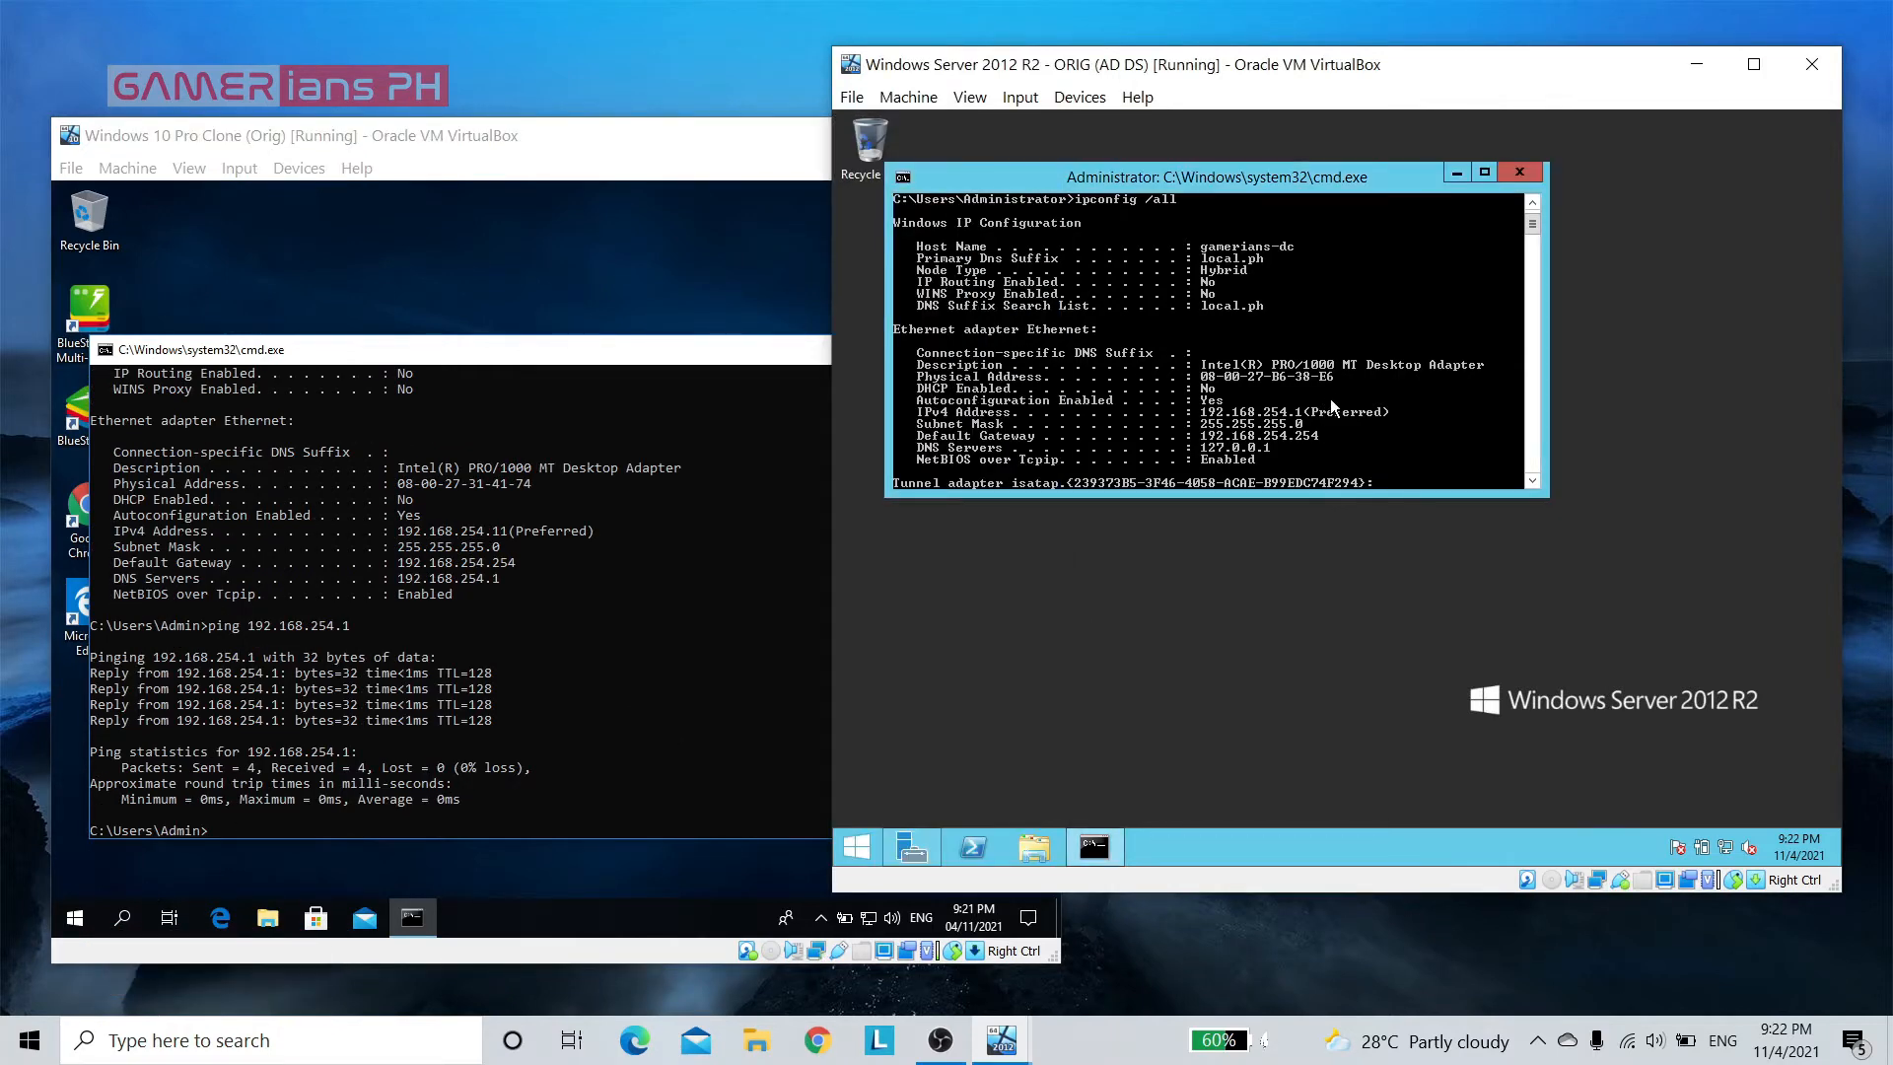
text(cls)
key(Return)
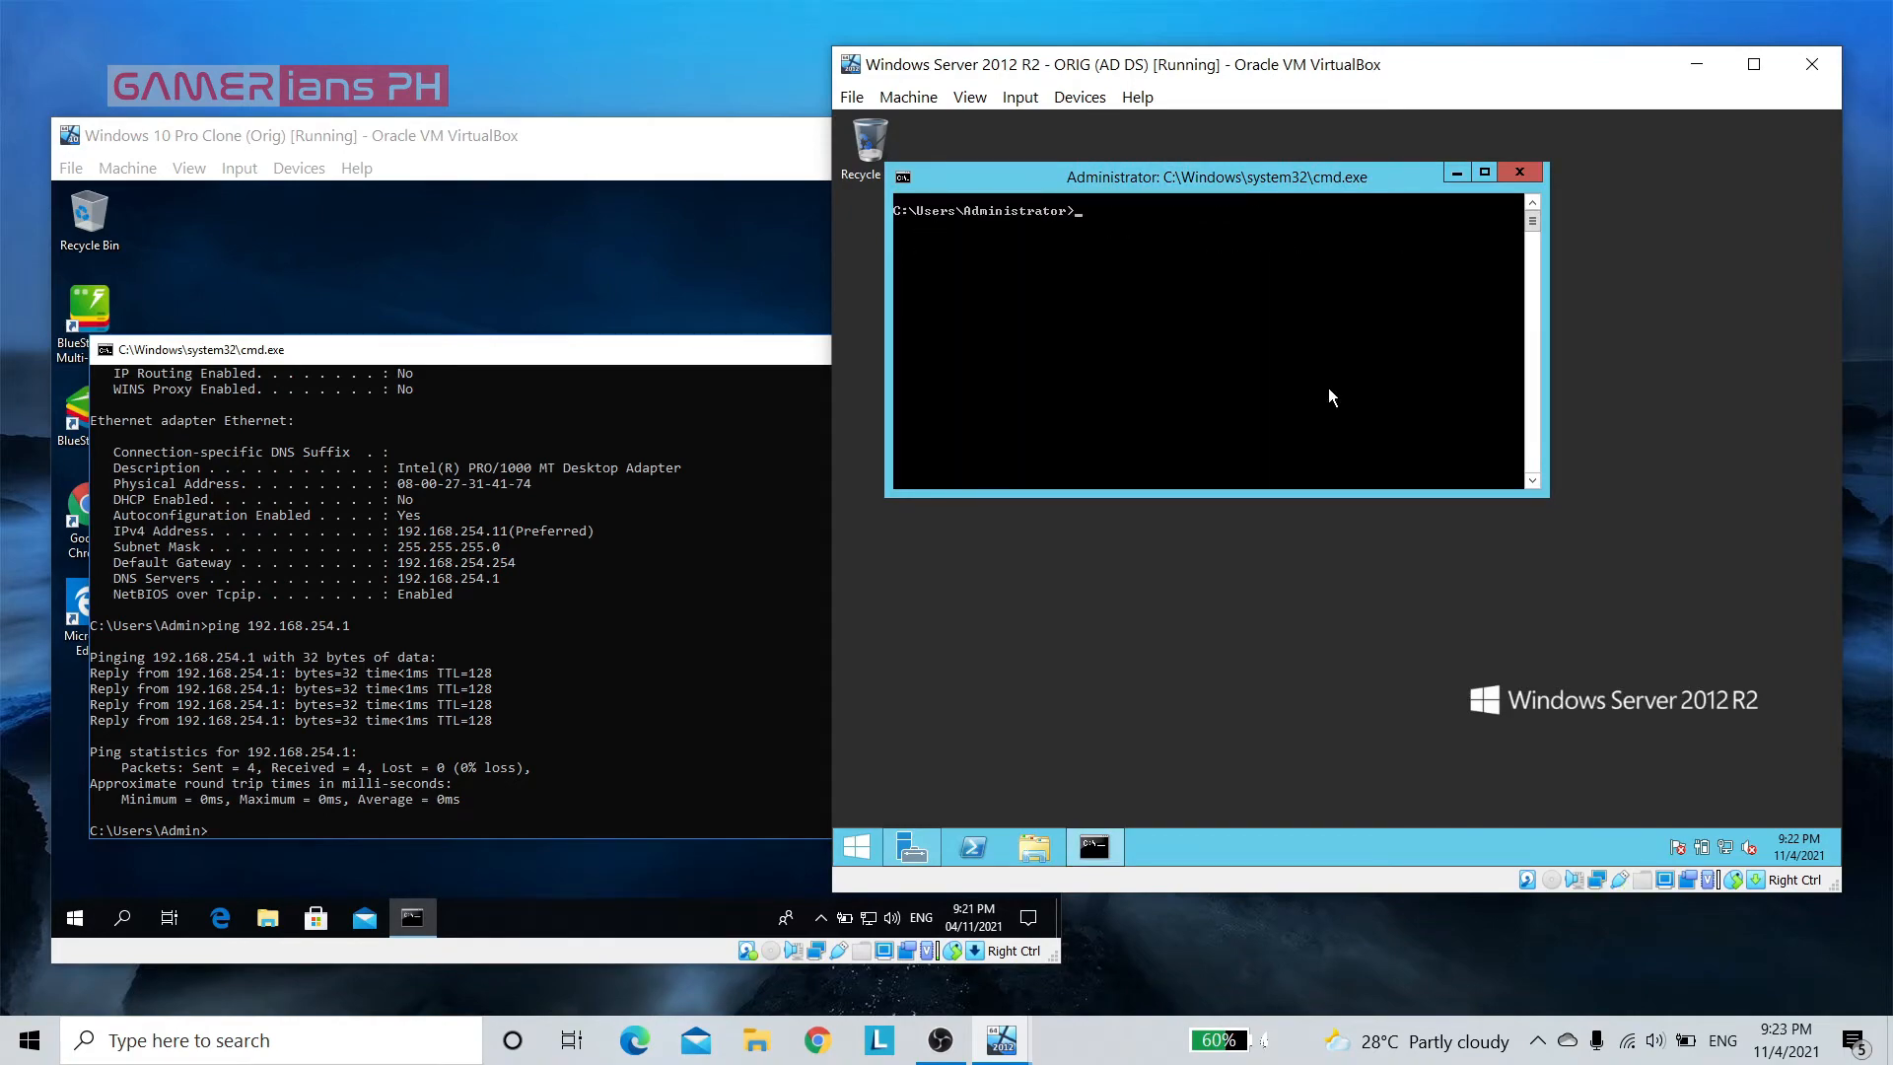
text(ping 192.168.)
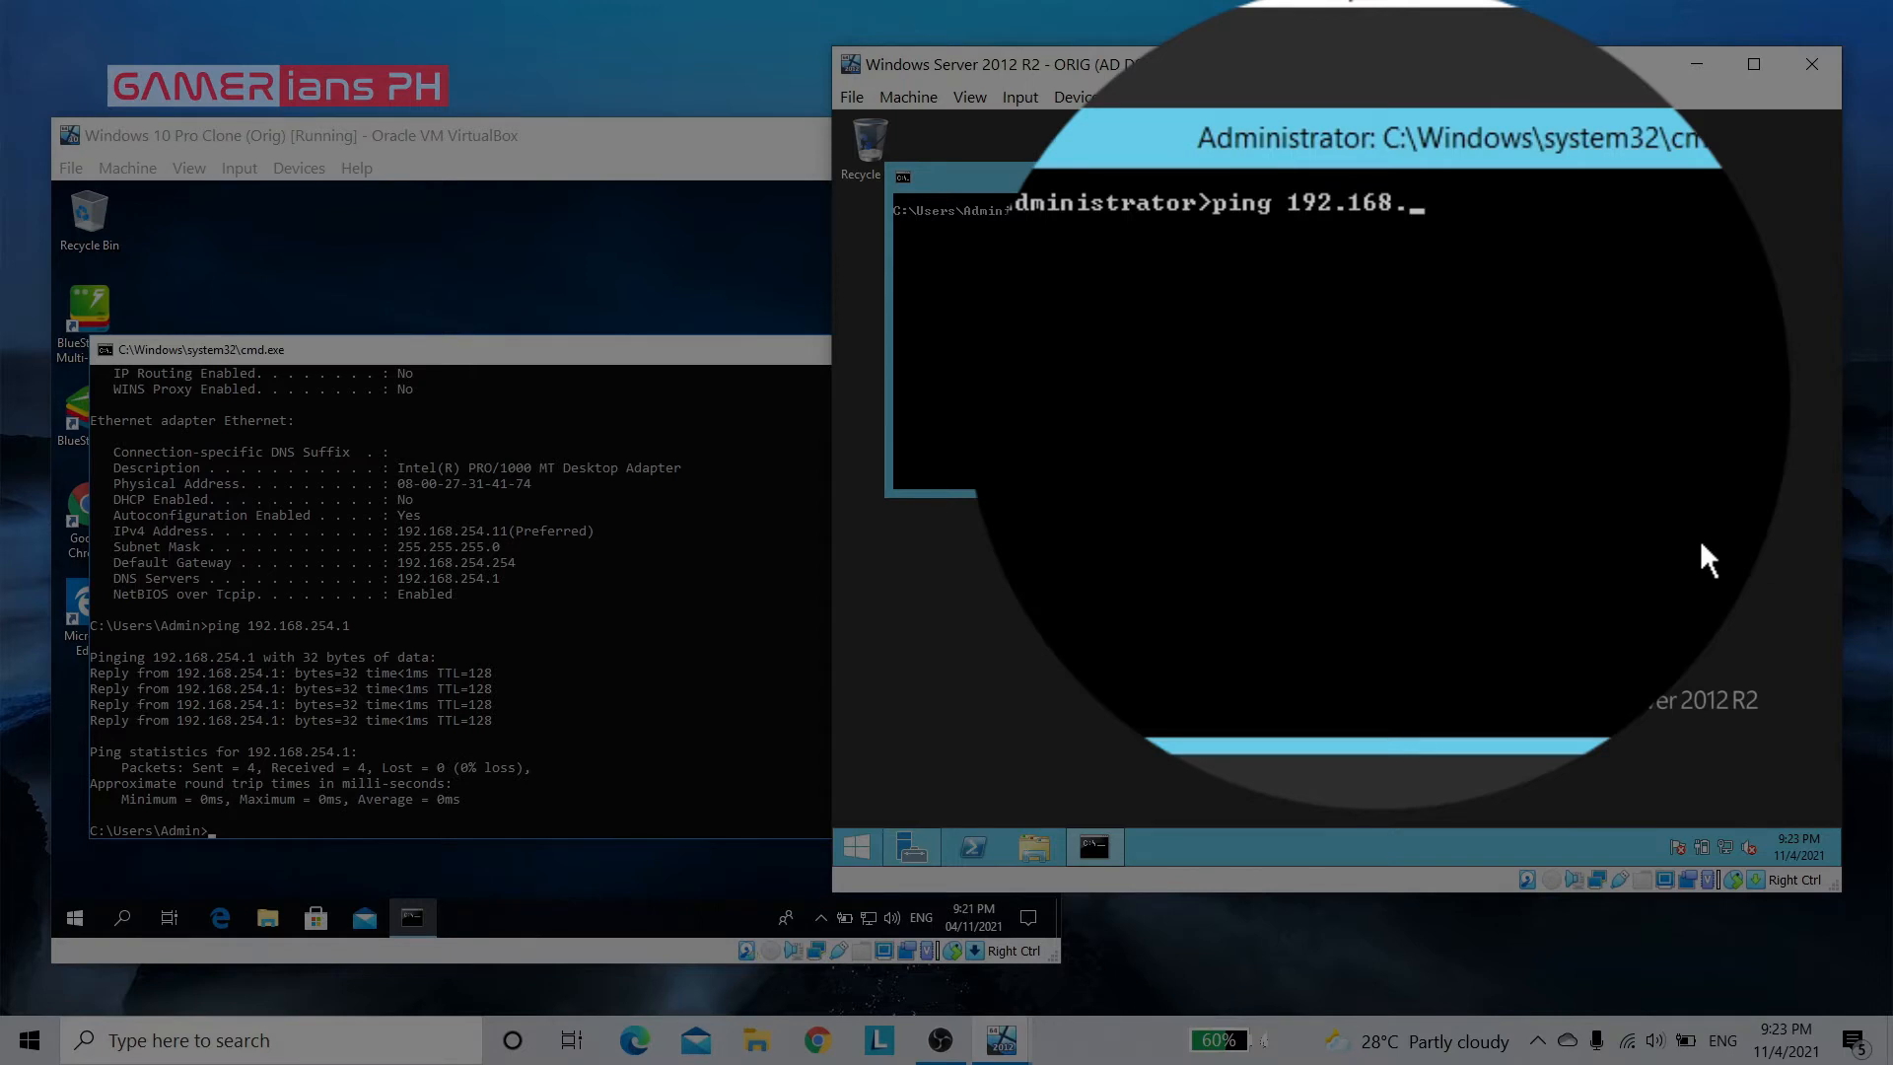
text(254.11)
key(Return)
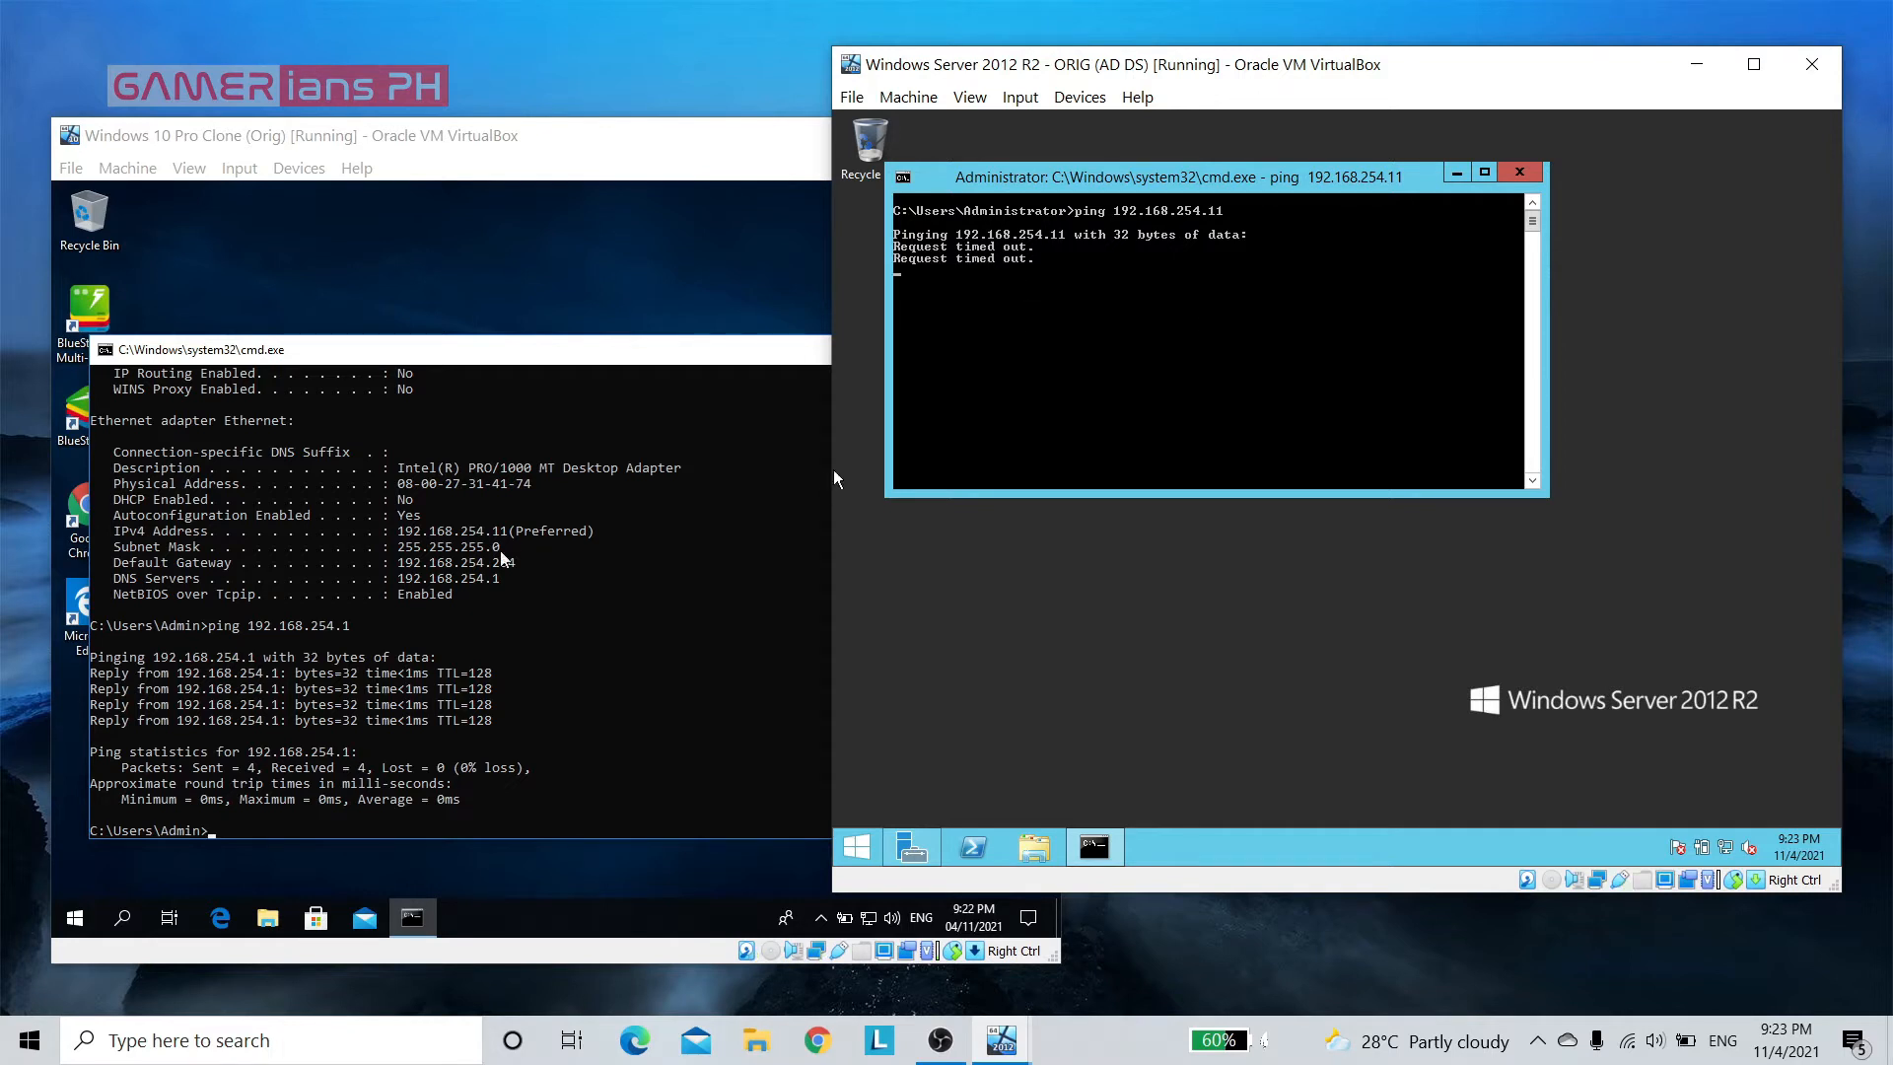
Search for the firewall on the Windows 10 client and open Windows Defender Firewall
click(636, 629)
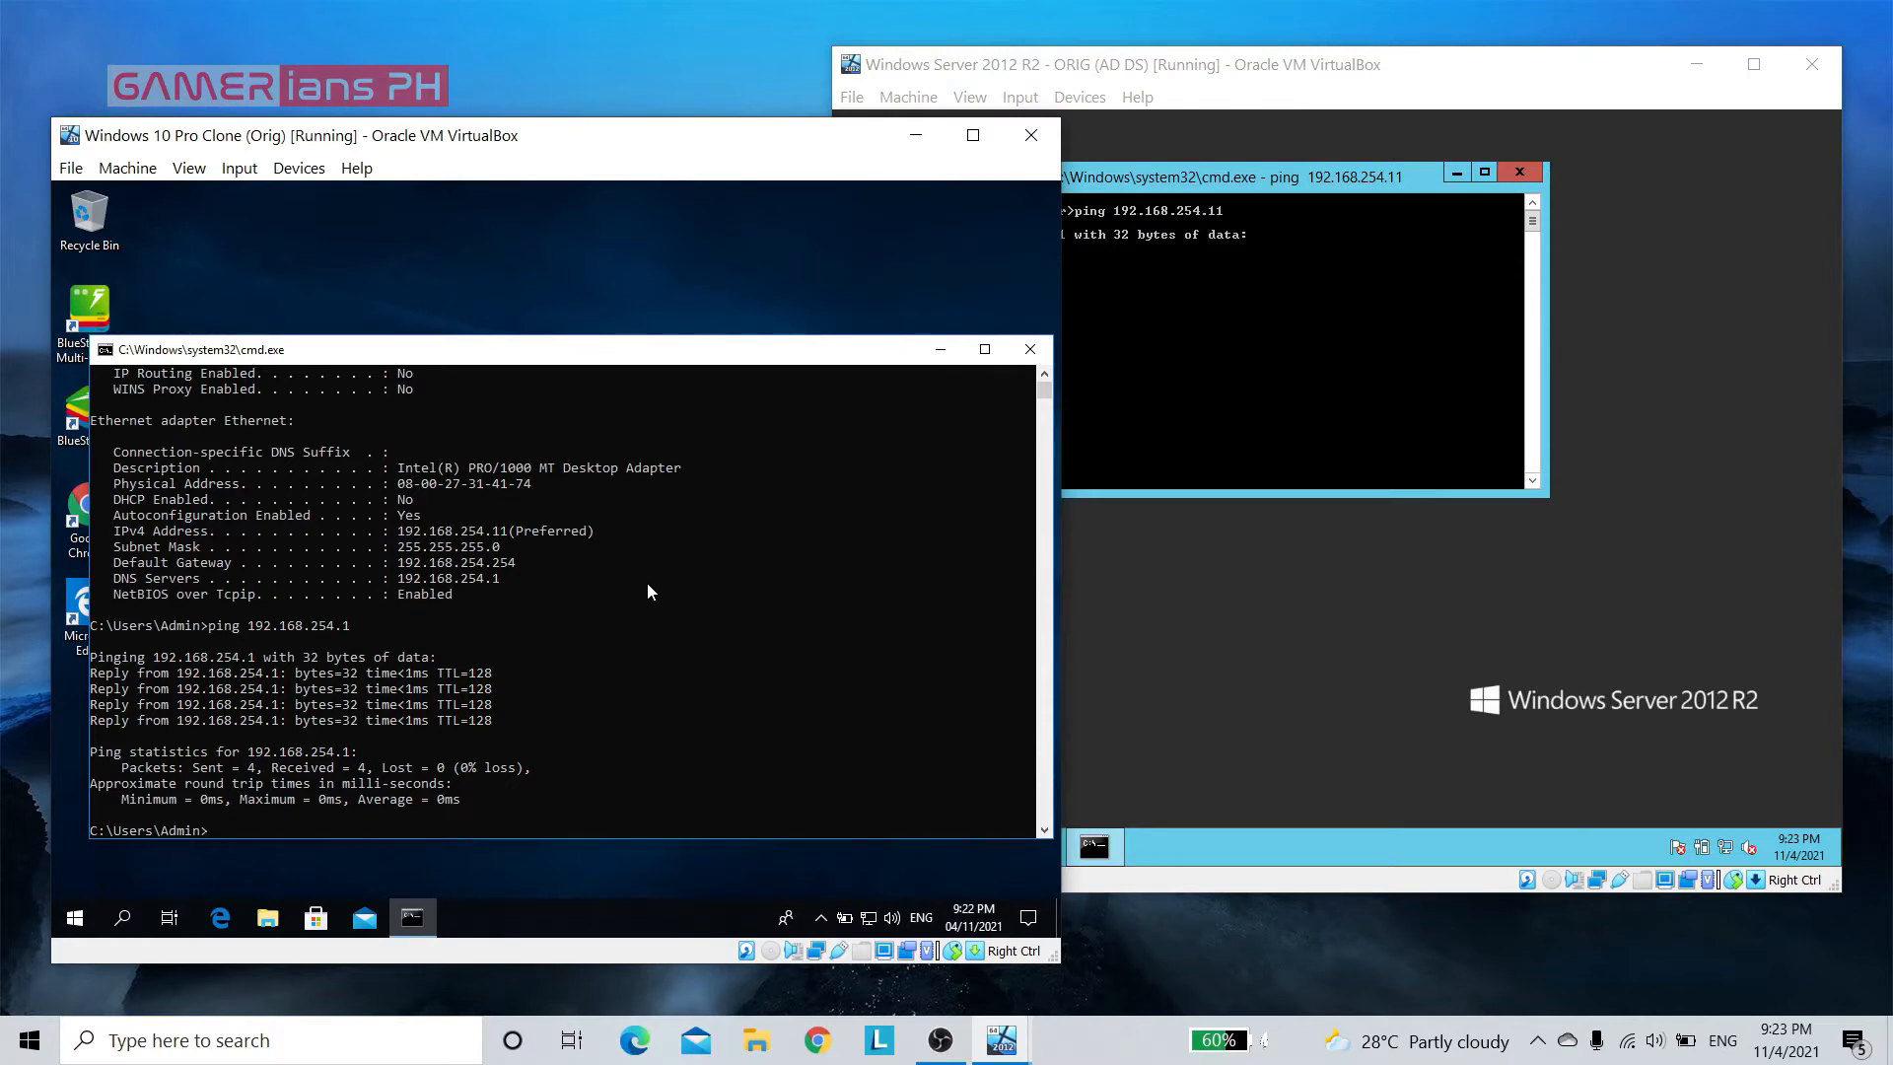
click(605, 625)
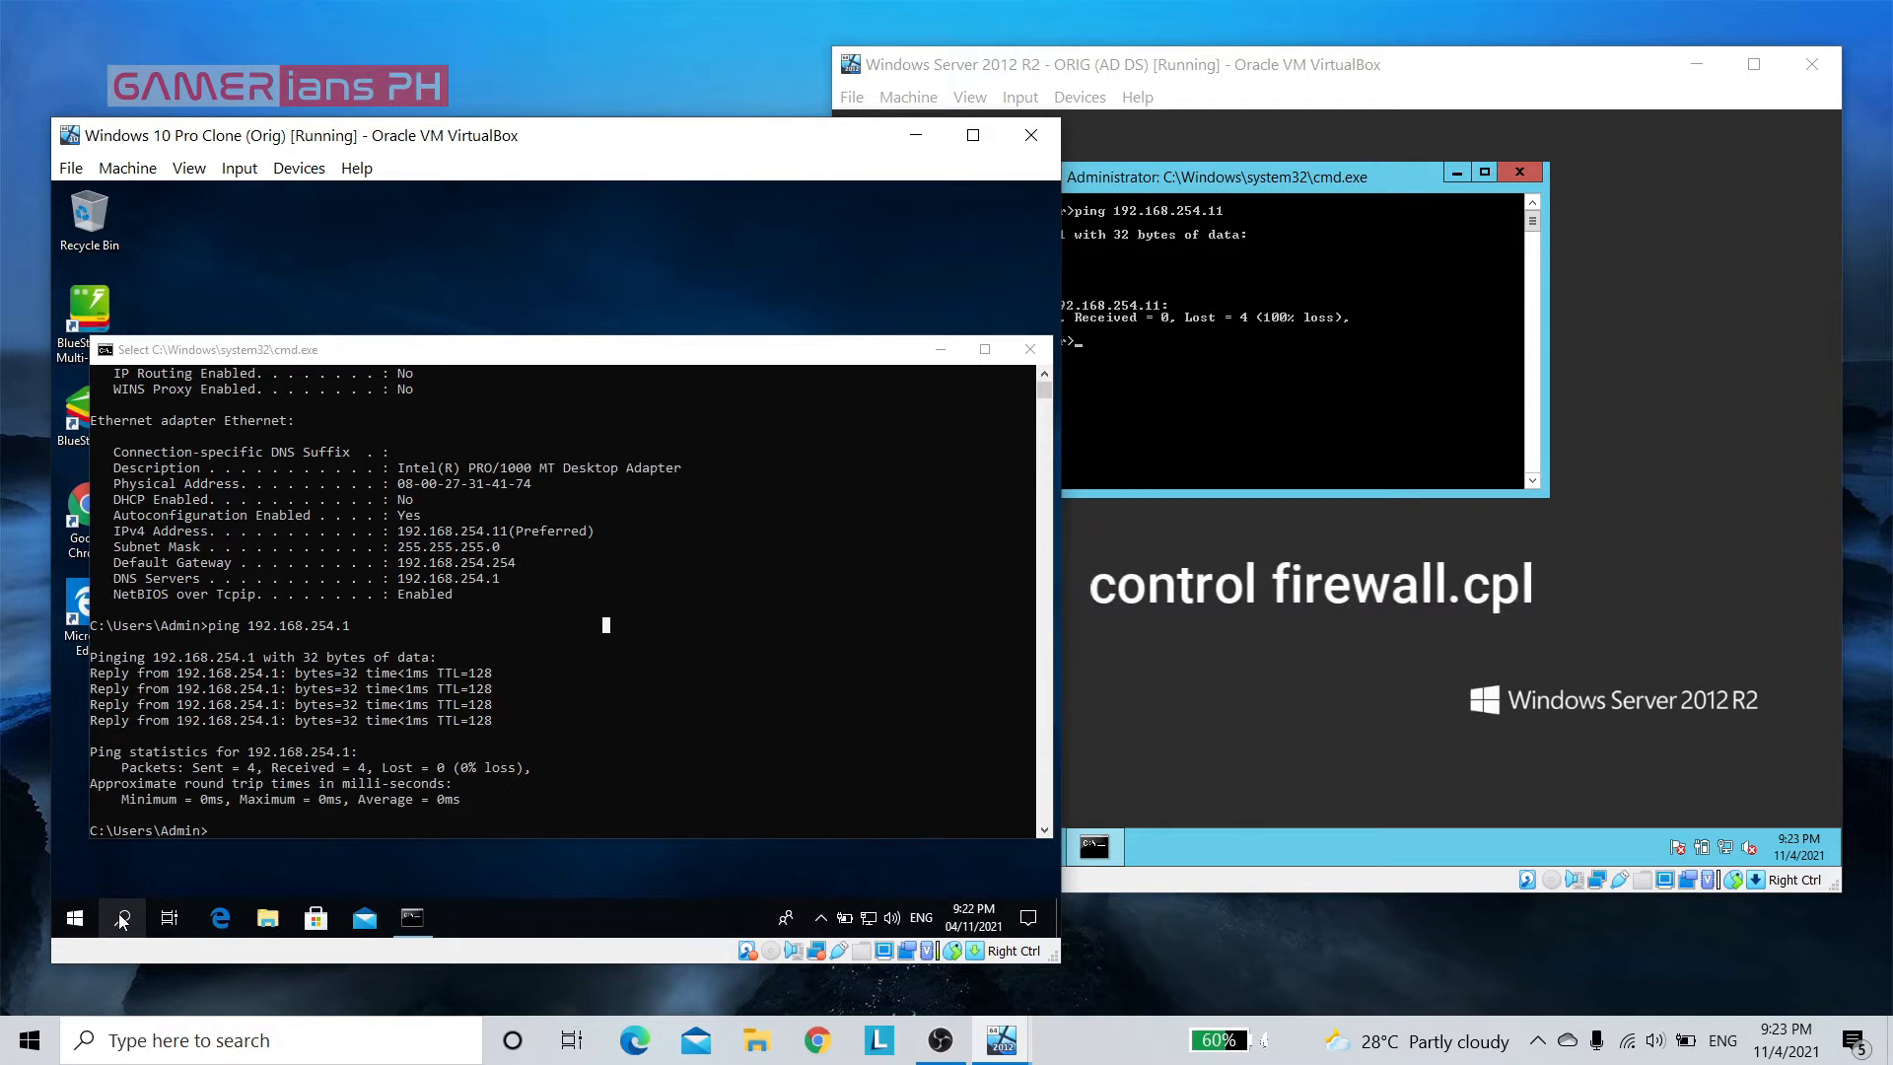
click(122, 920)
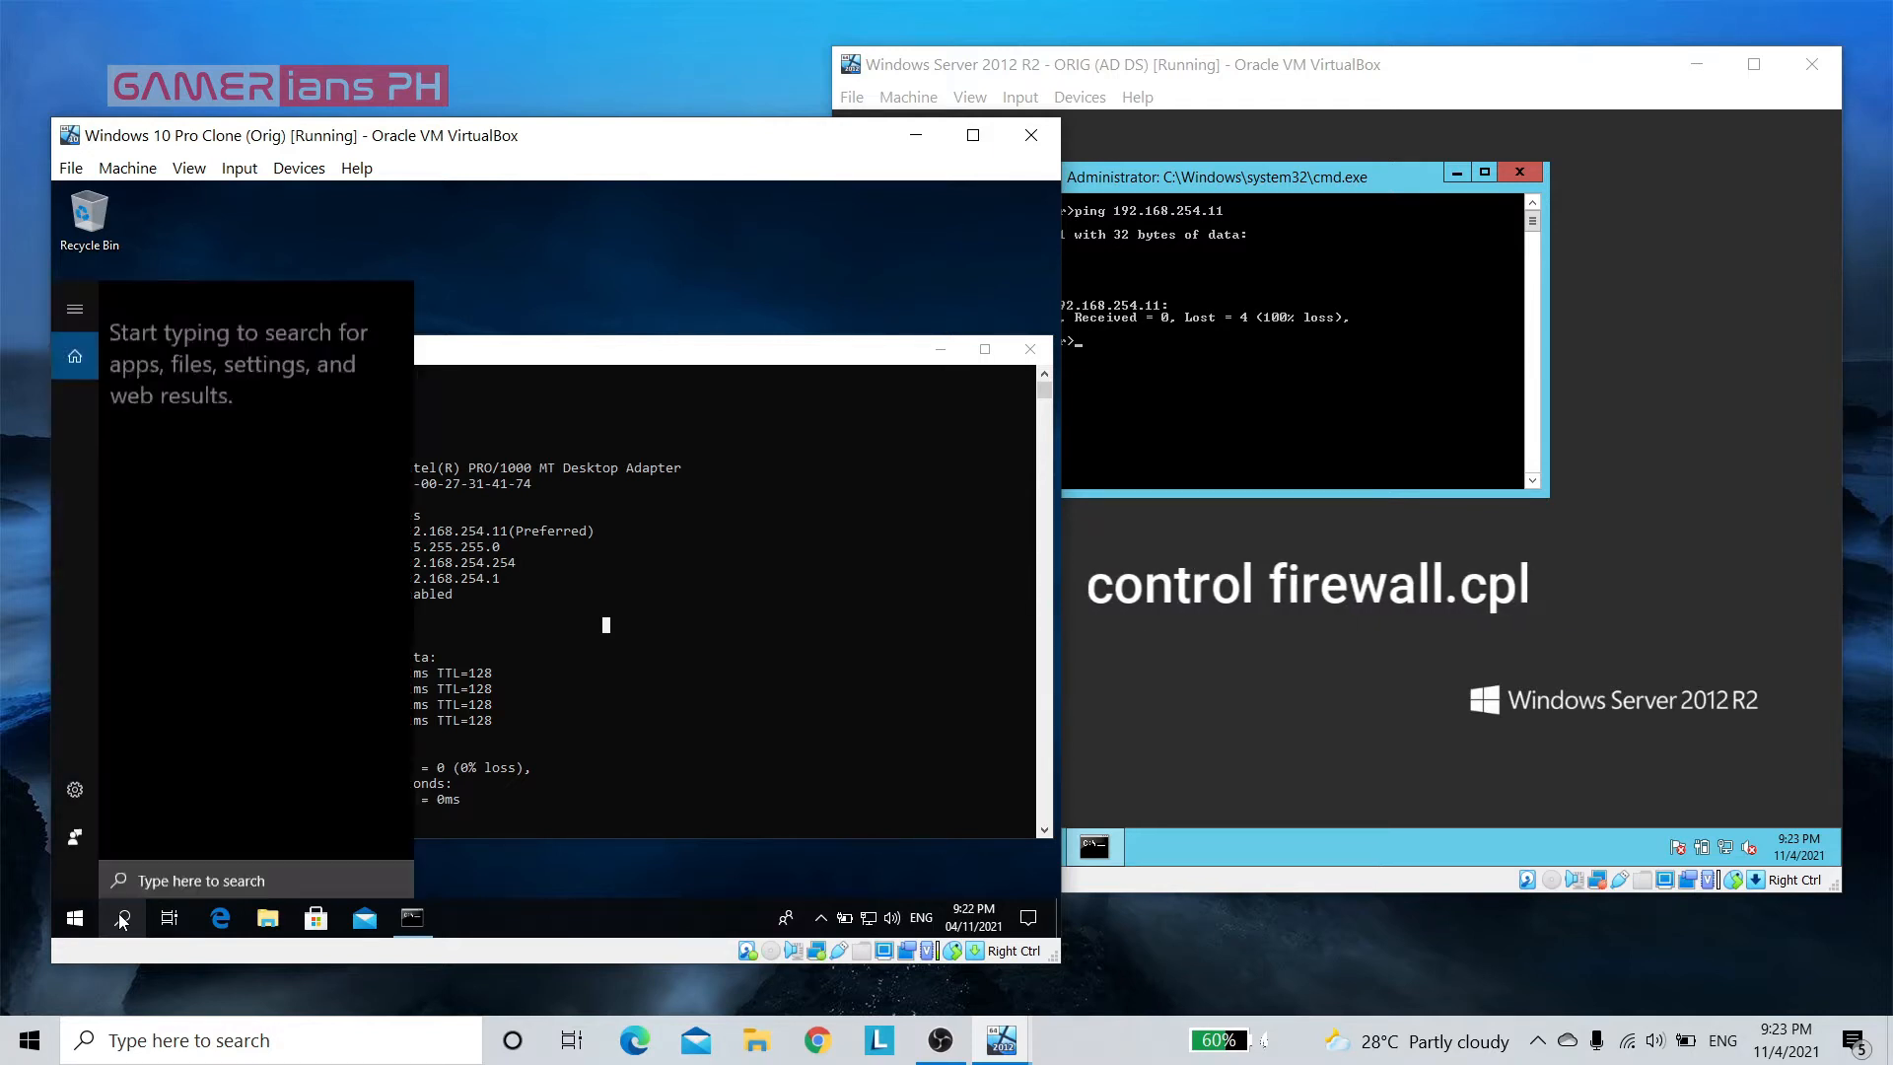
text(f)
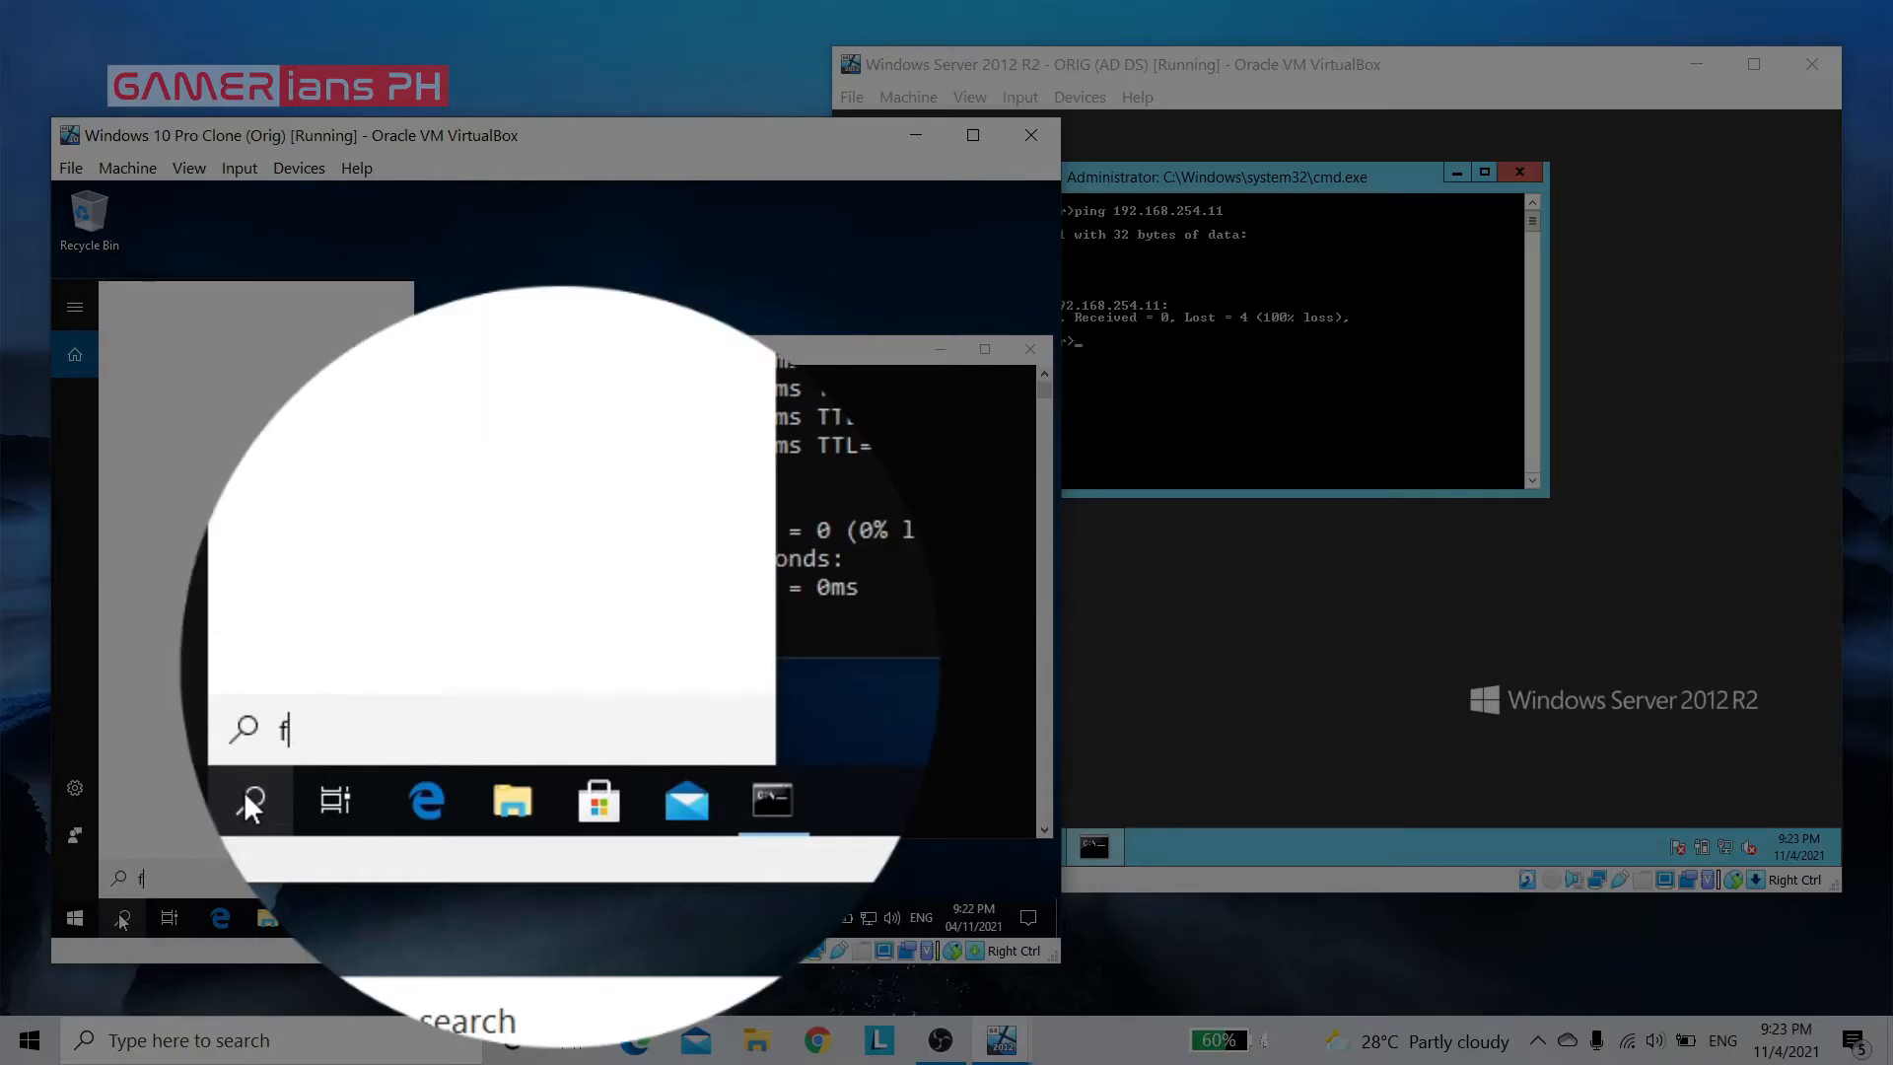
text(irewal)
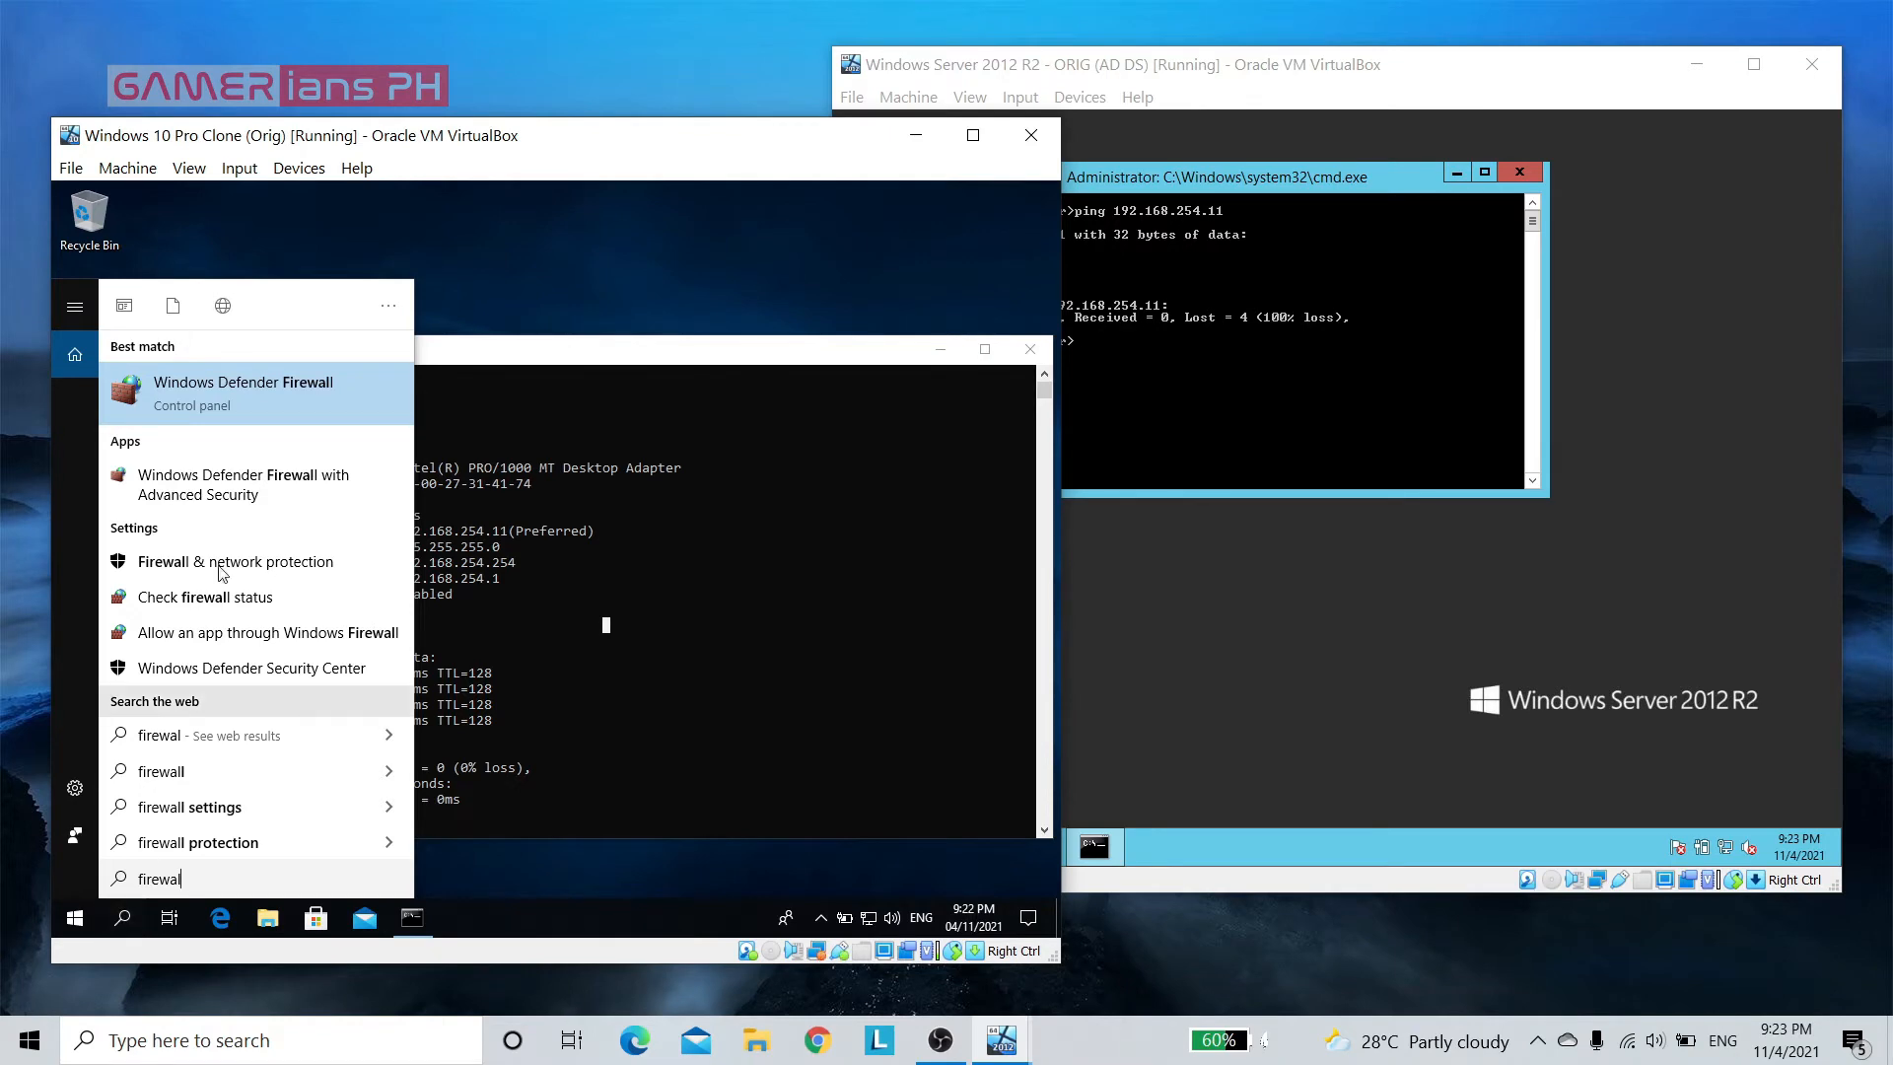
click(304, 382)
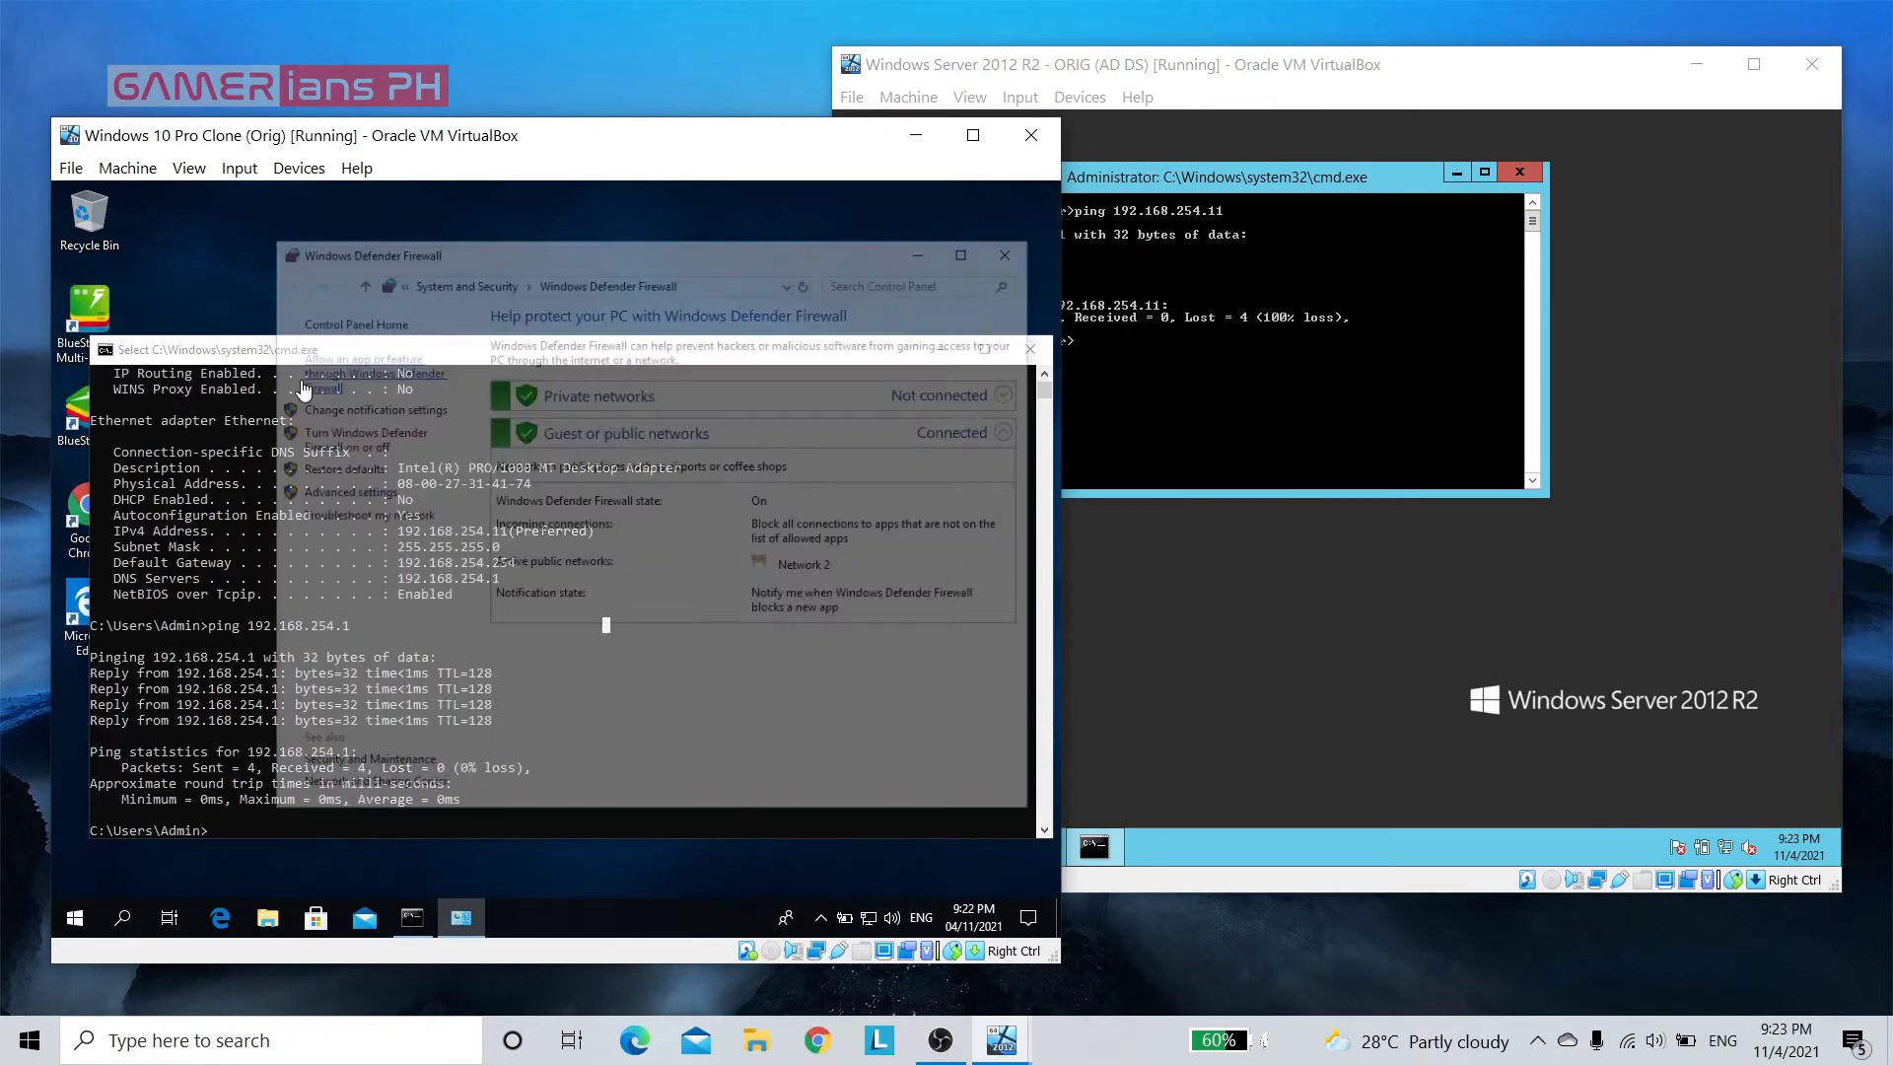
Turn off Windows Defender Firewall for both private and public networks, and close the firewall window
click(359, 434)
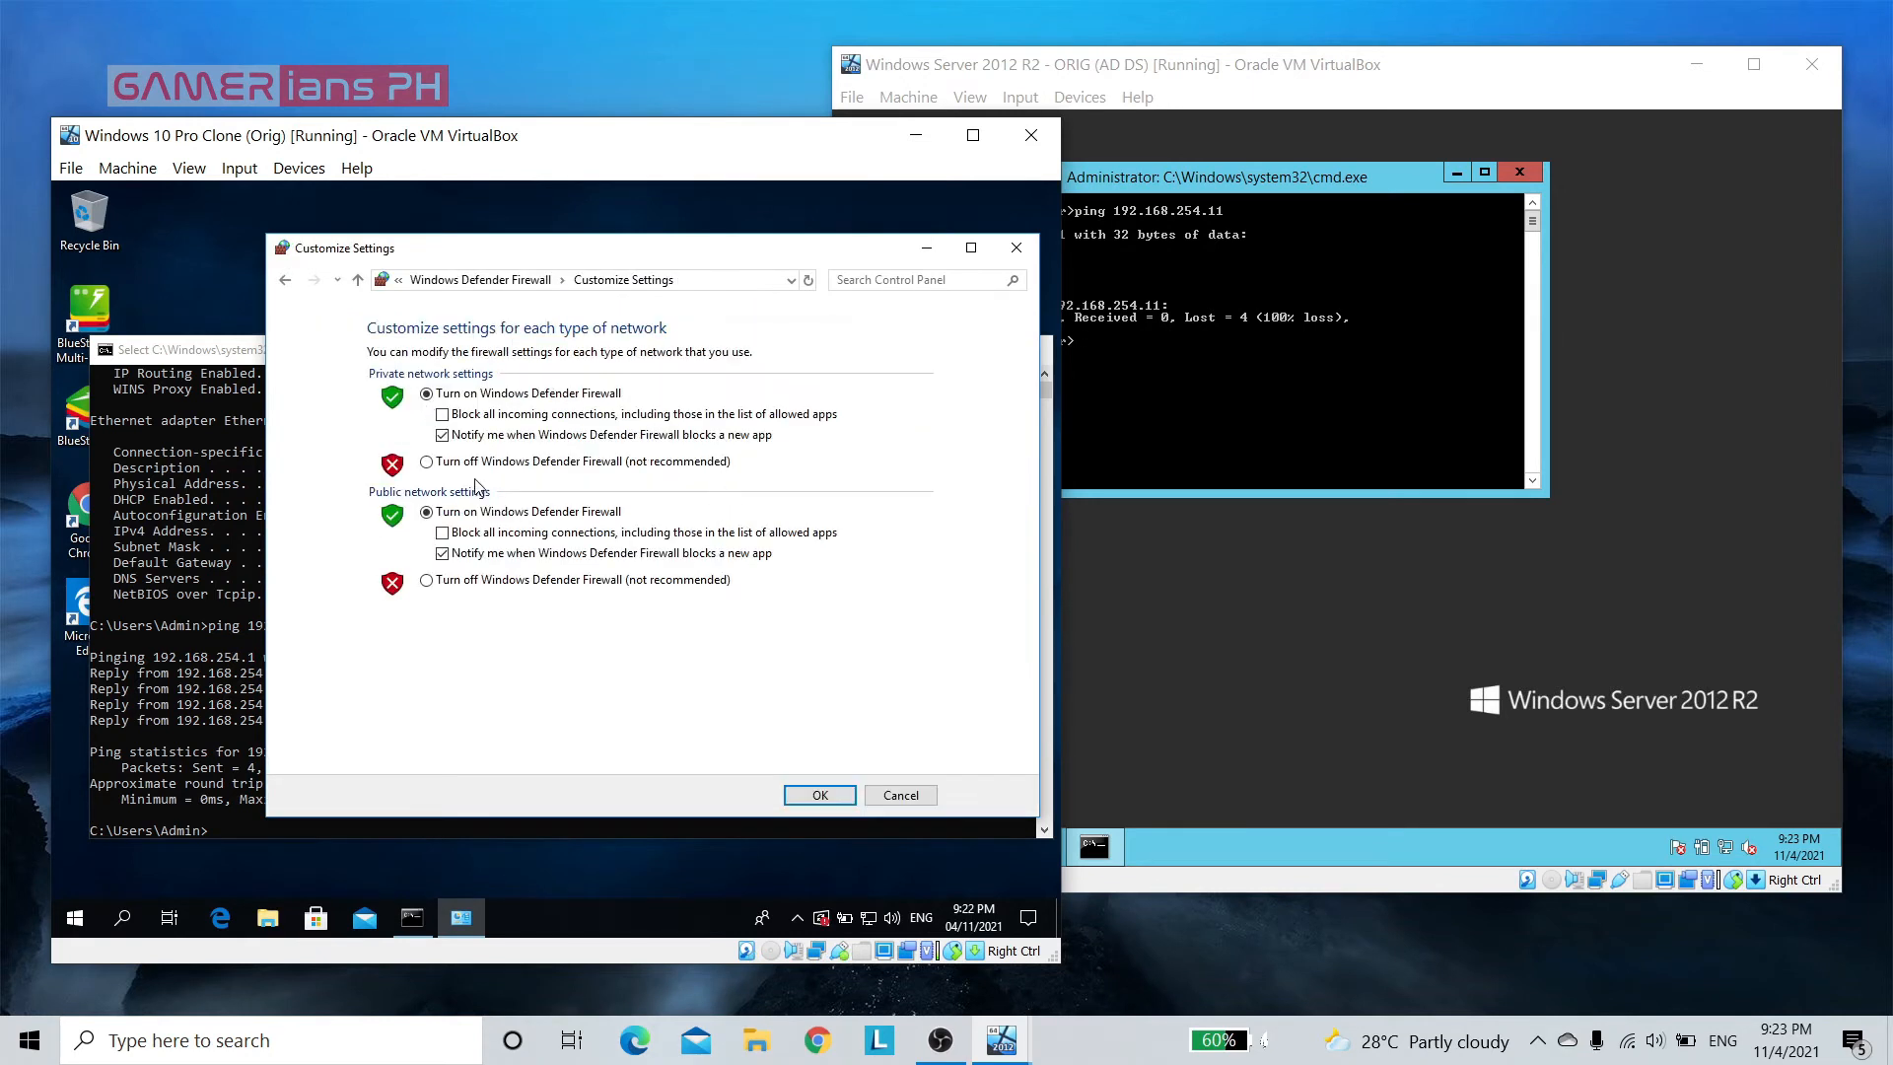
click(427, 462)
click(427, 581)
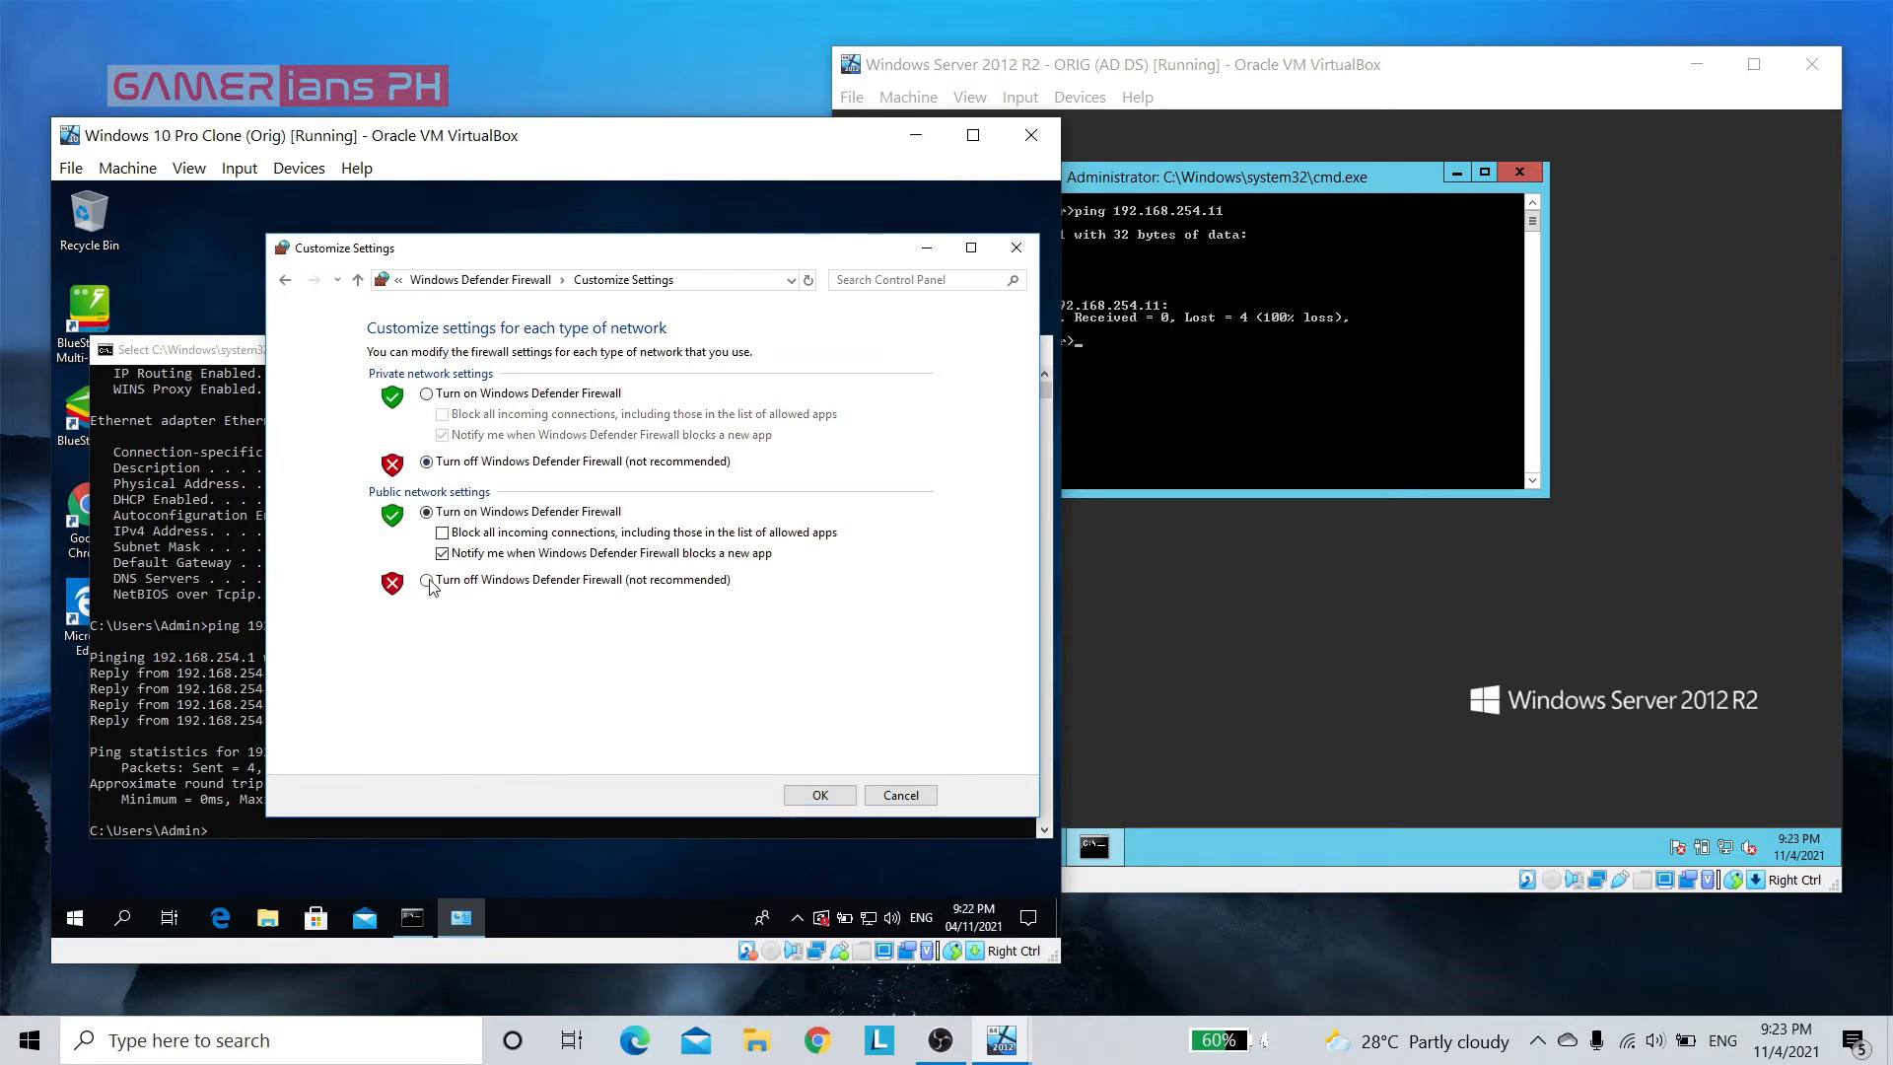
click(829, 798)
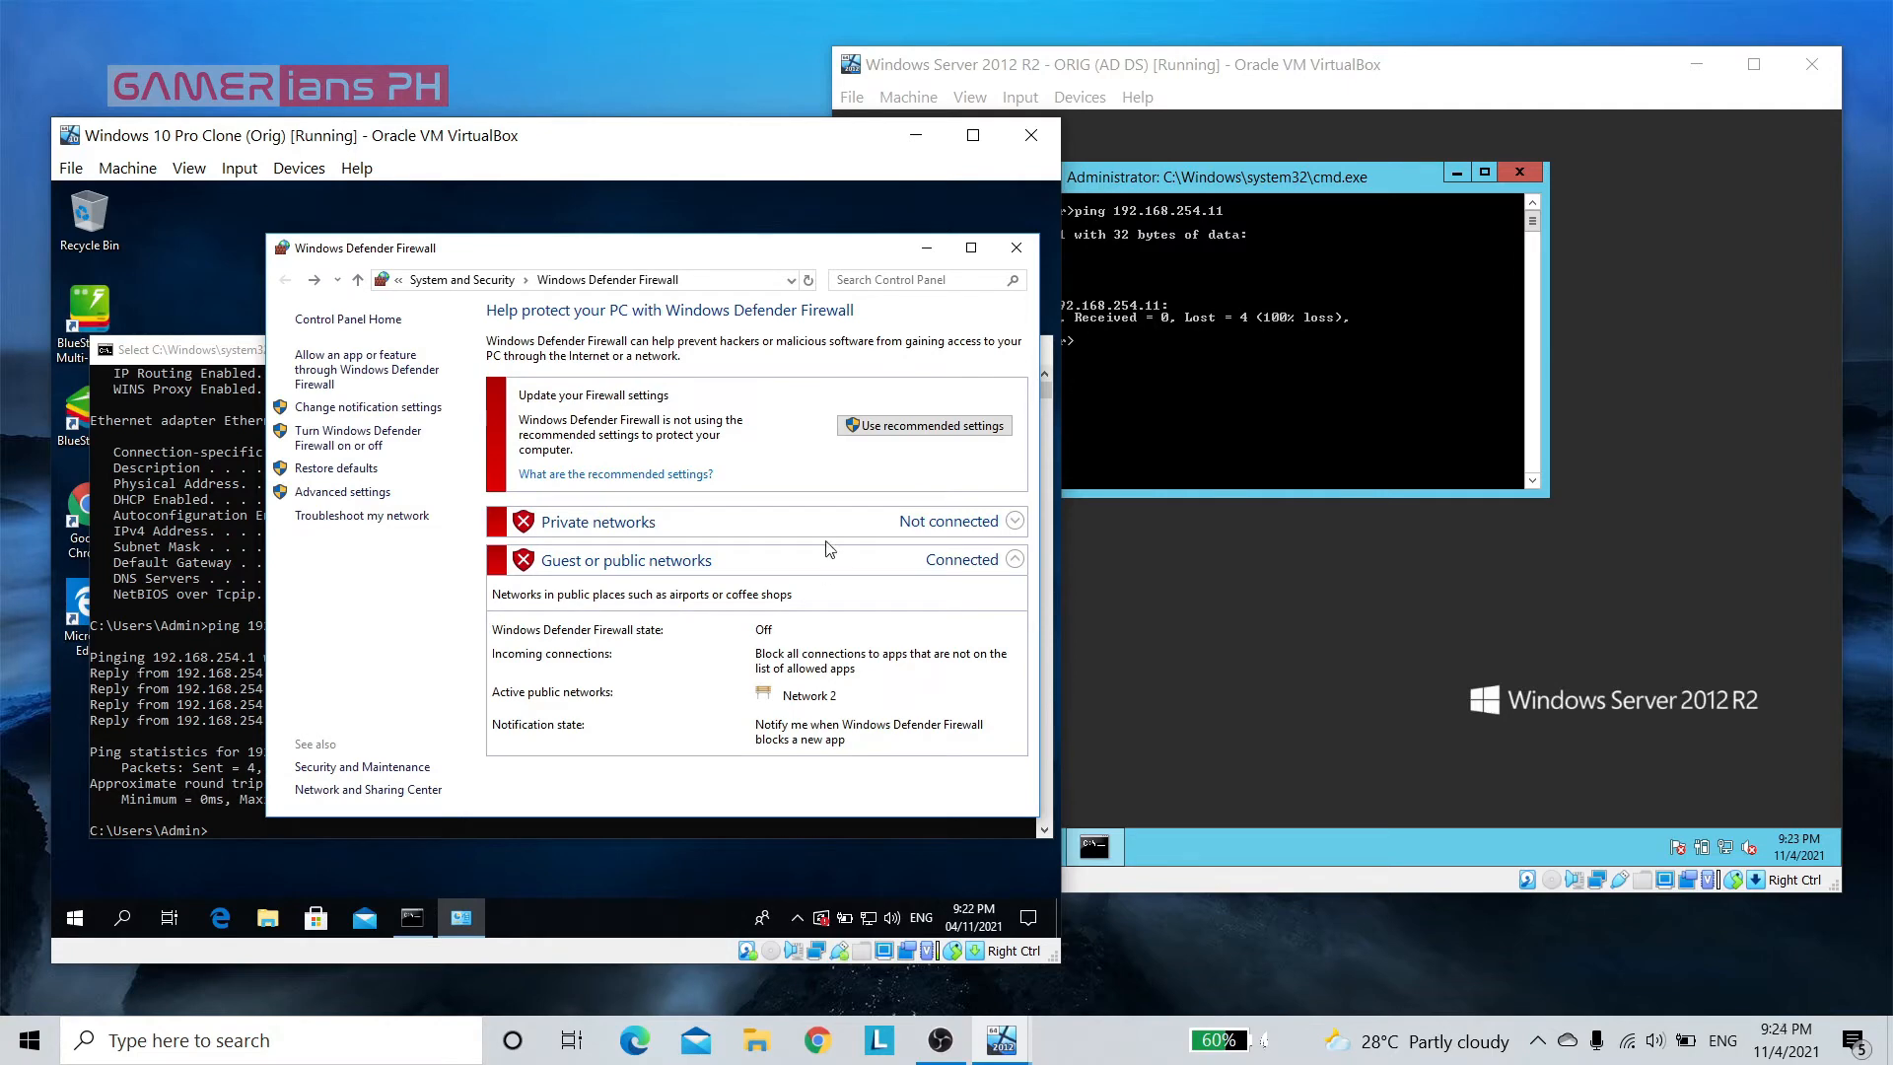
click(1016, 248)
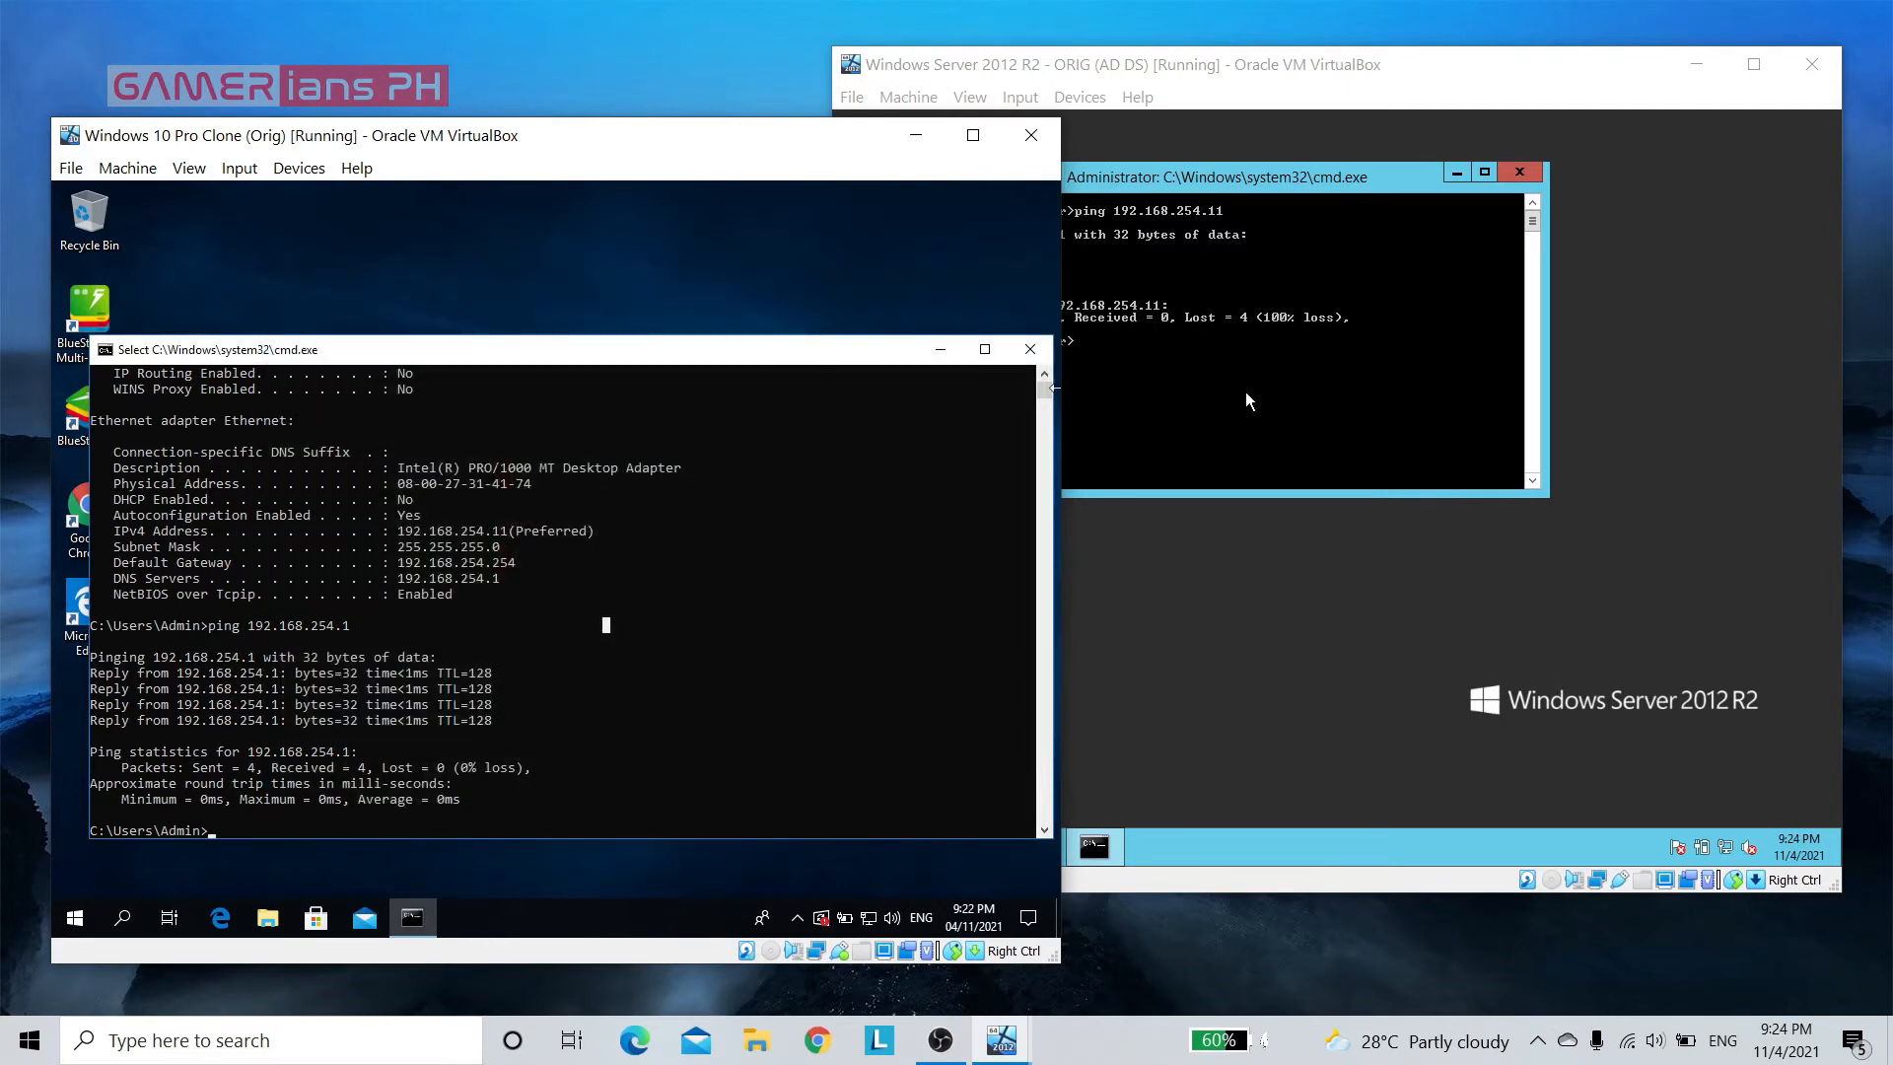
Repeat the ping to 192.168.254.11 from the Windows Server command prompt
click(1309, 547)
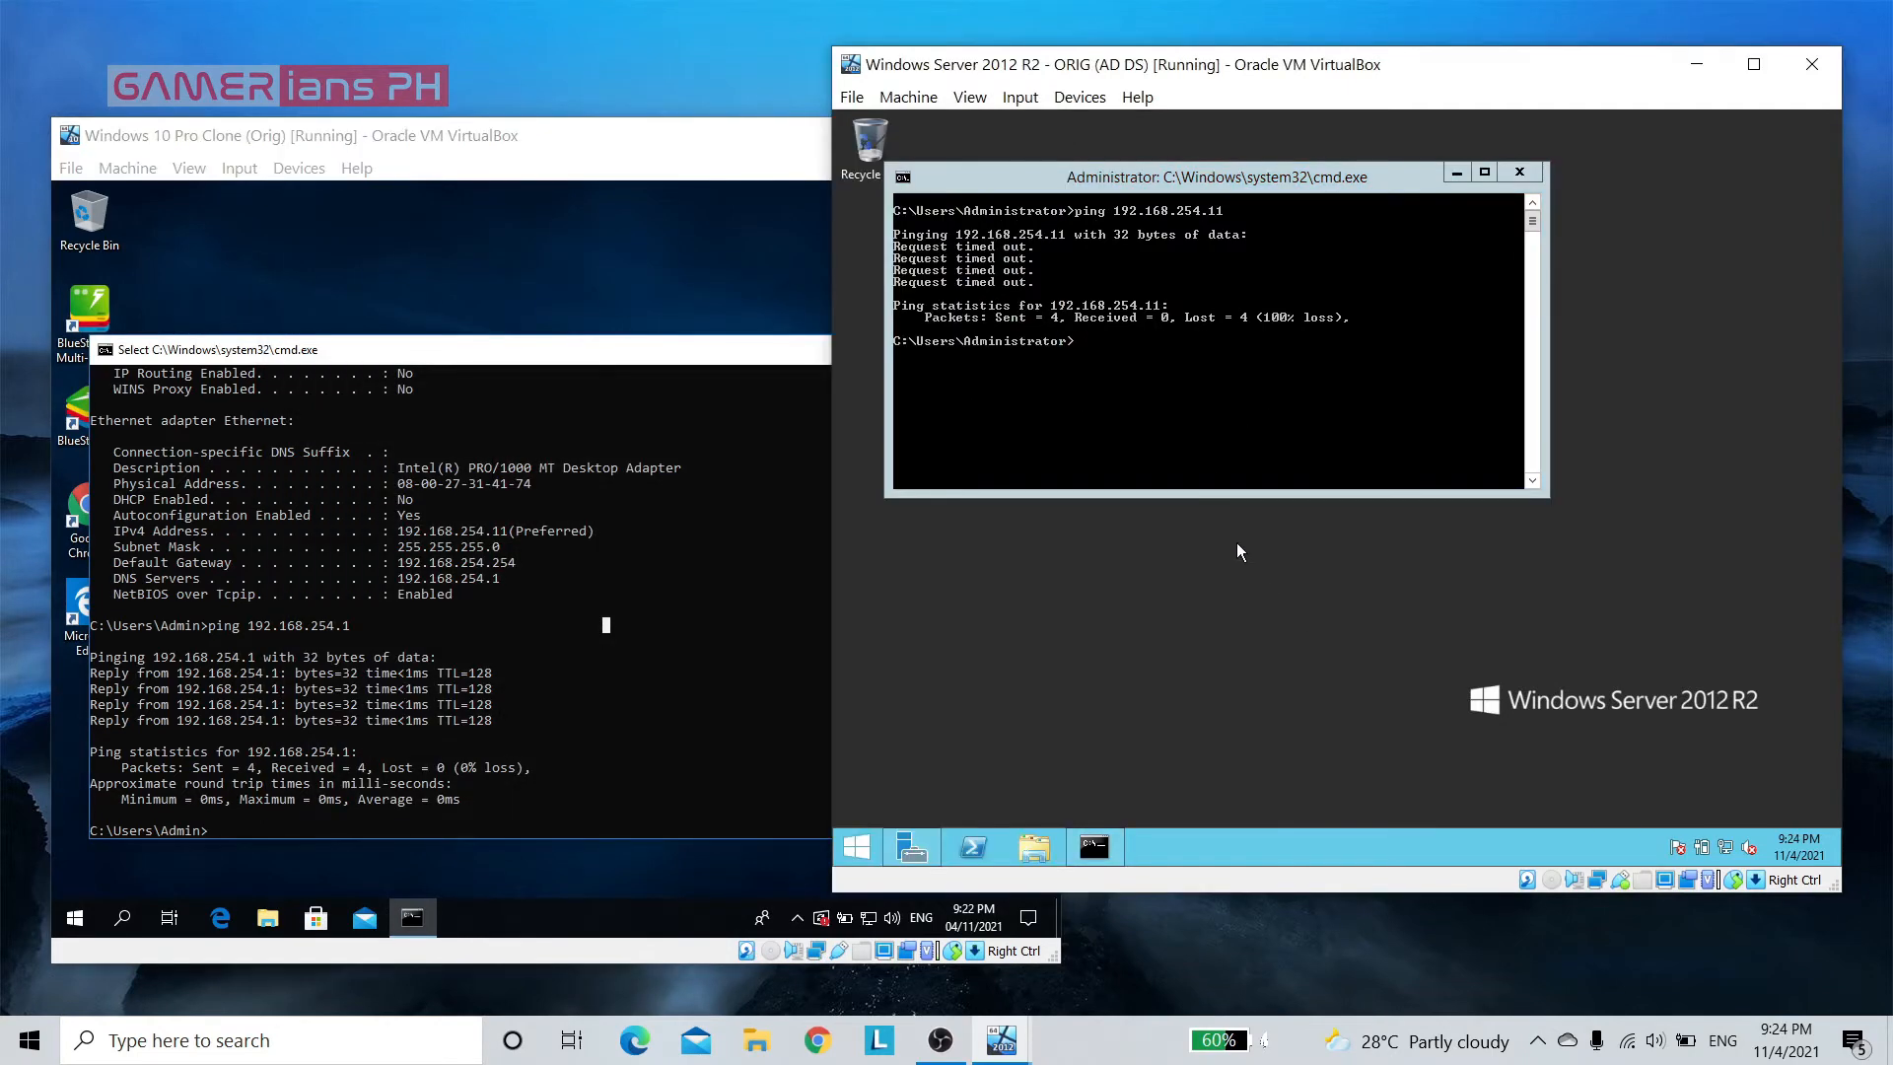
click(1191, 439)
key(Up)
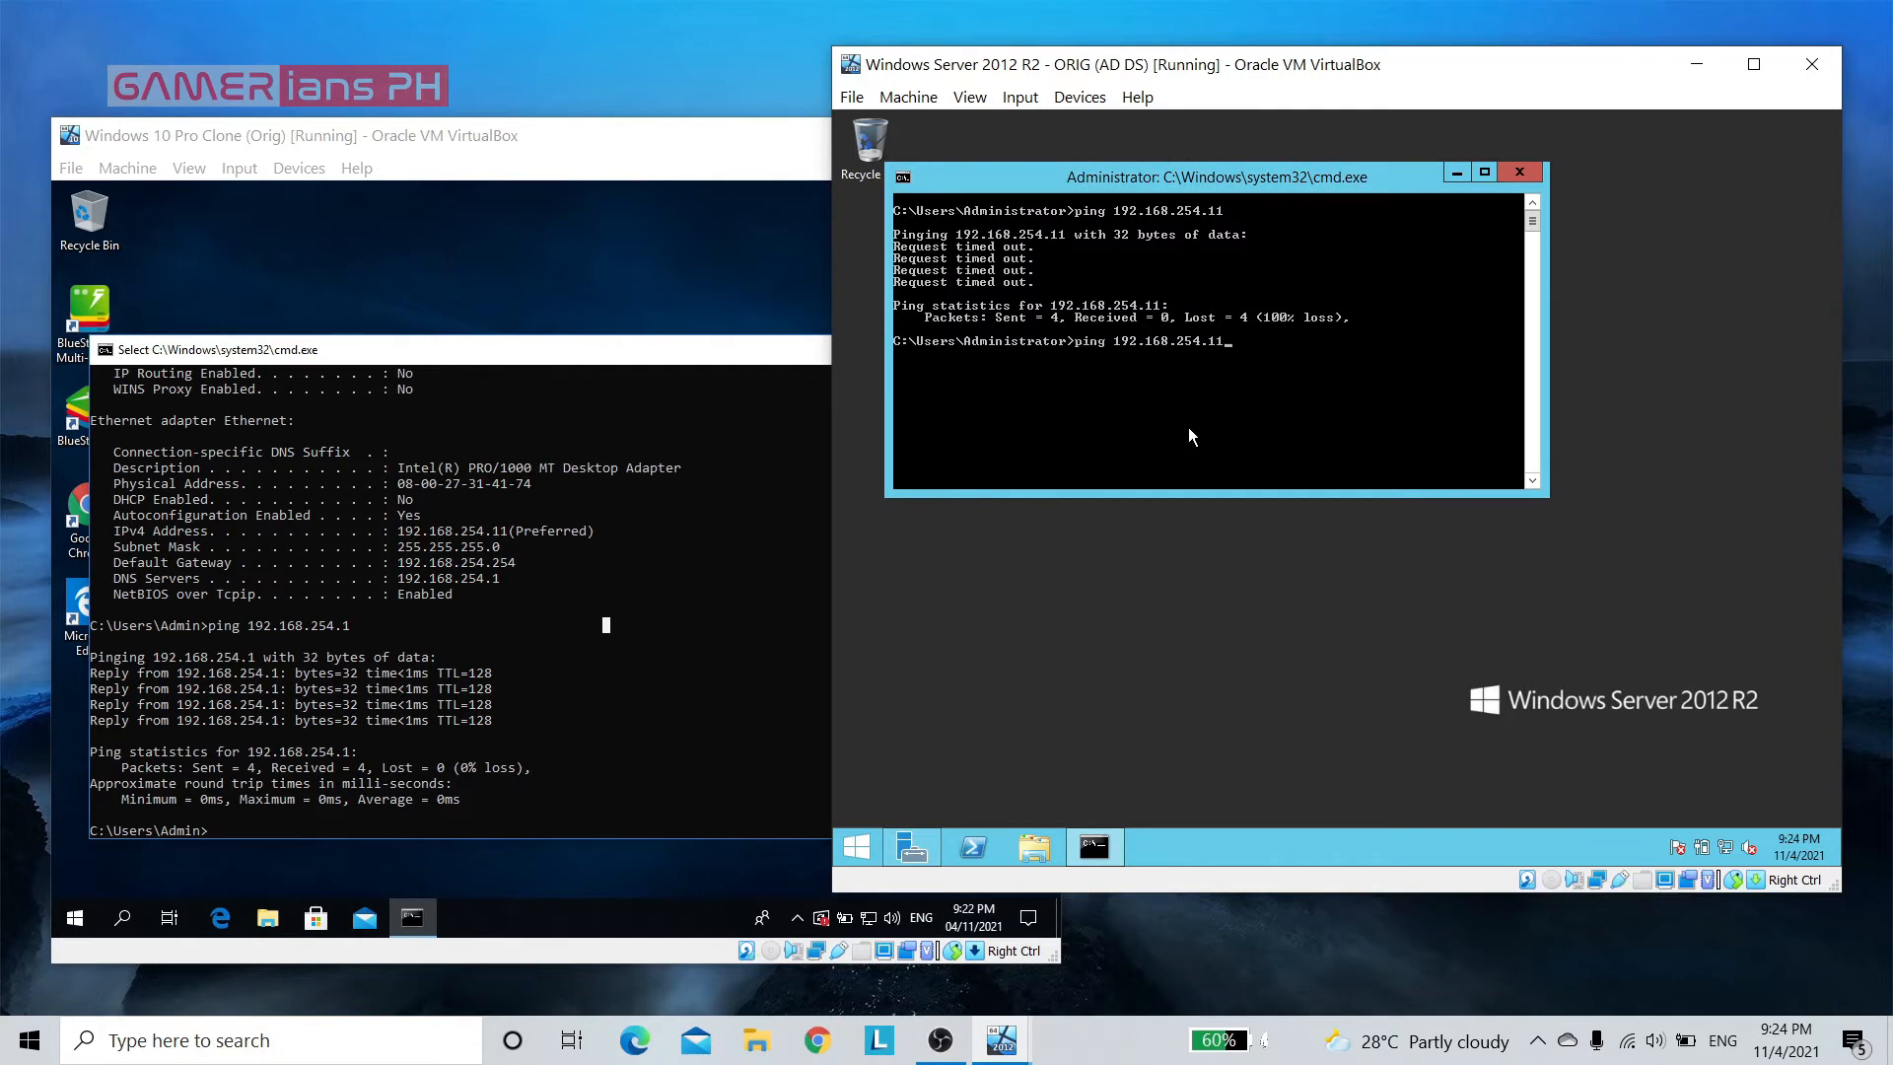
key(Return)
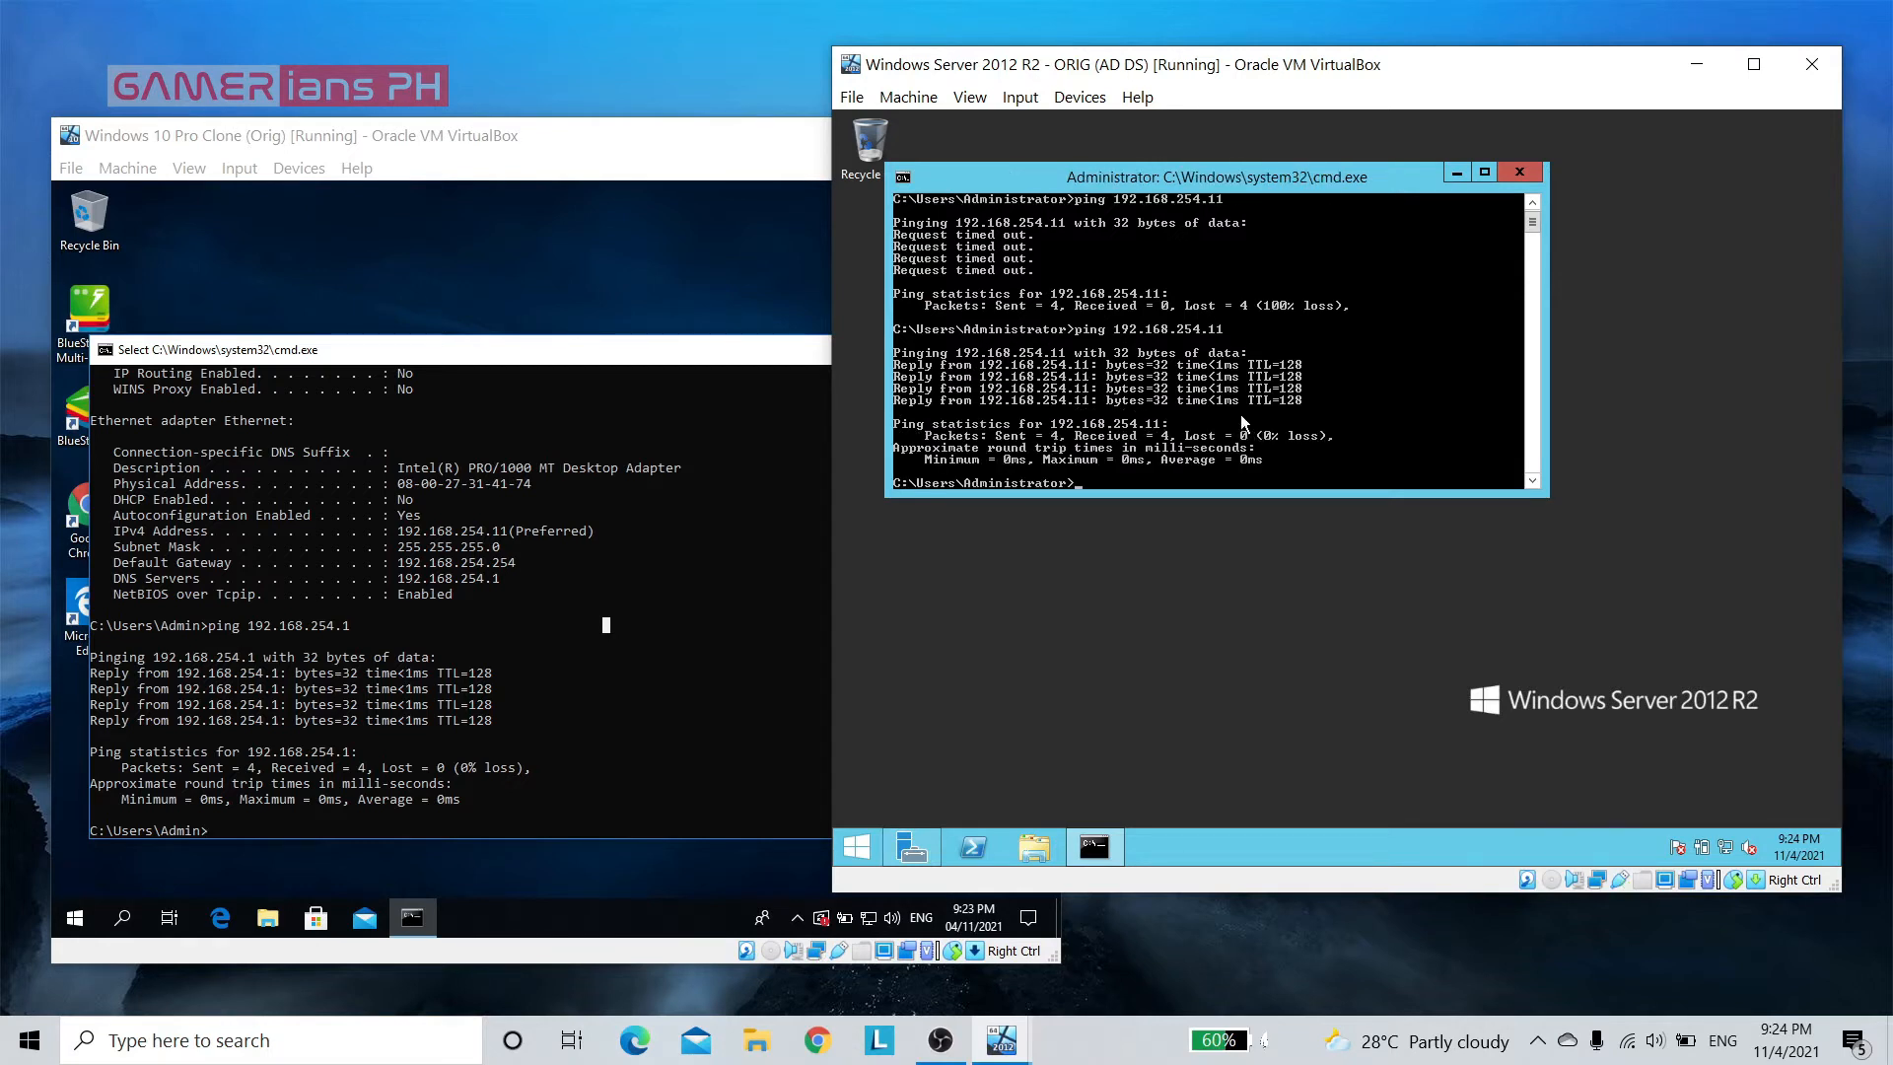
Run sysdm.cpl on the Windows 10 client and open its computer name and domain change settings
click(636, 628)
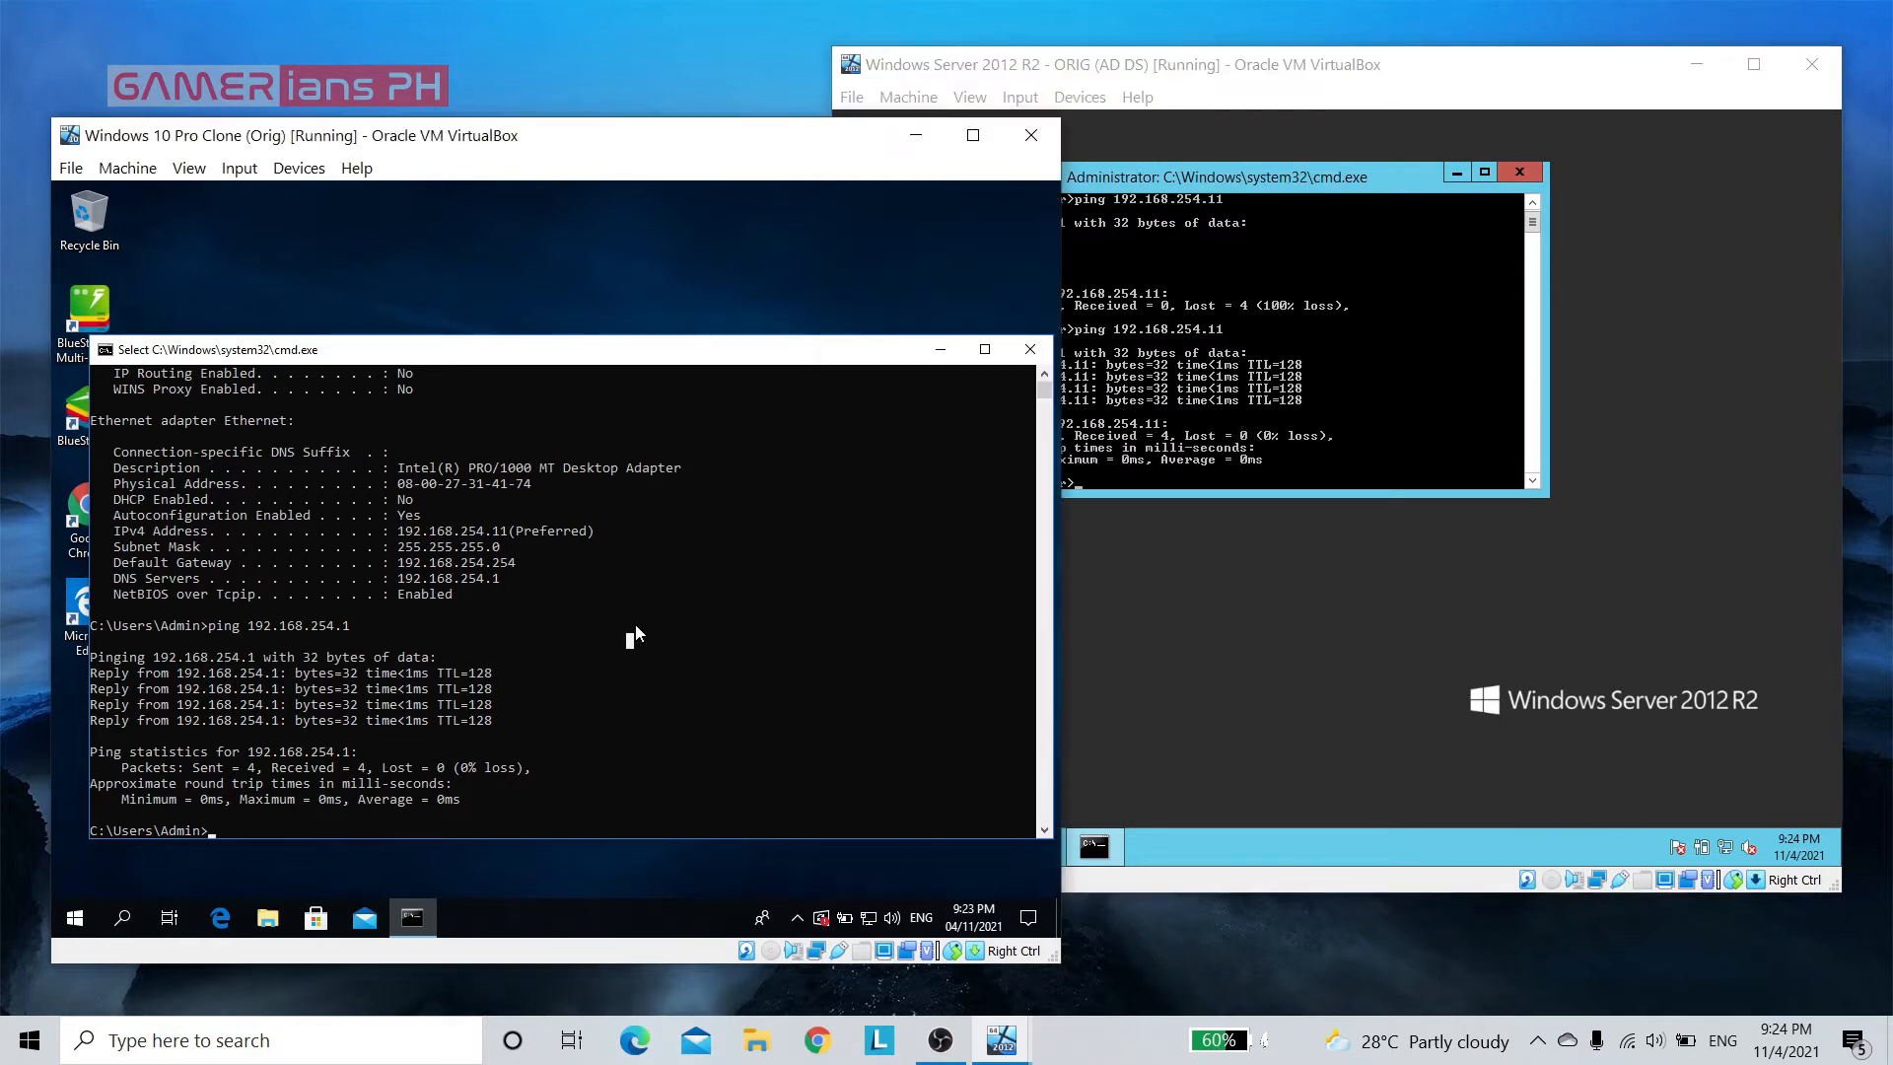
text(sysdm.c)
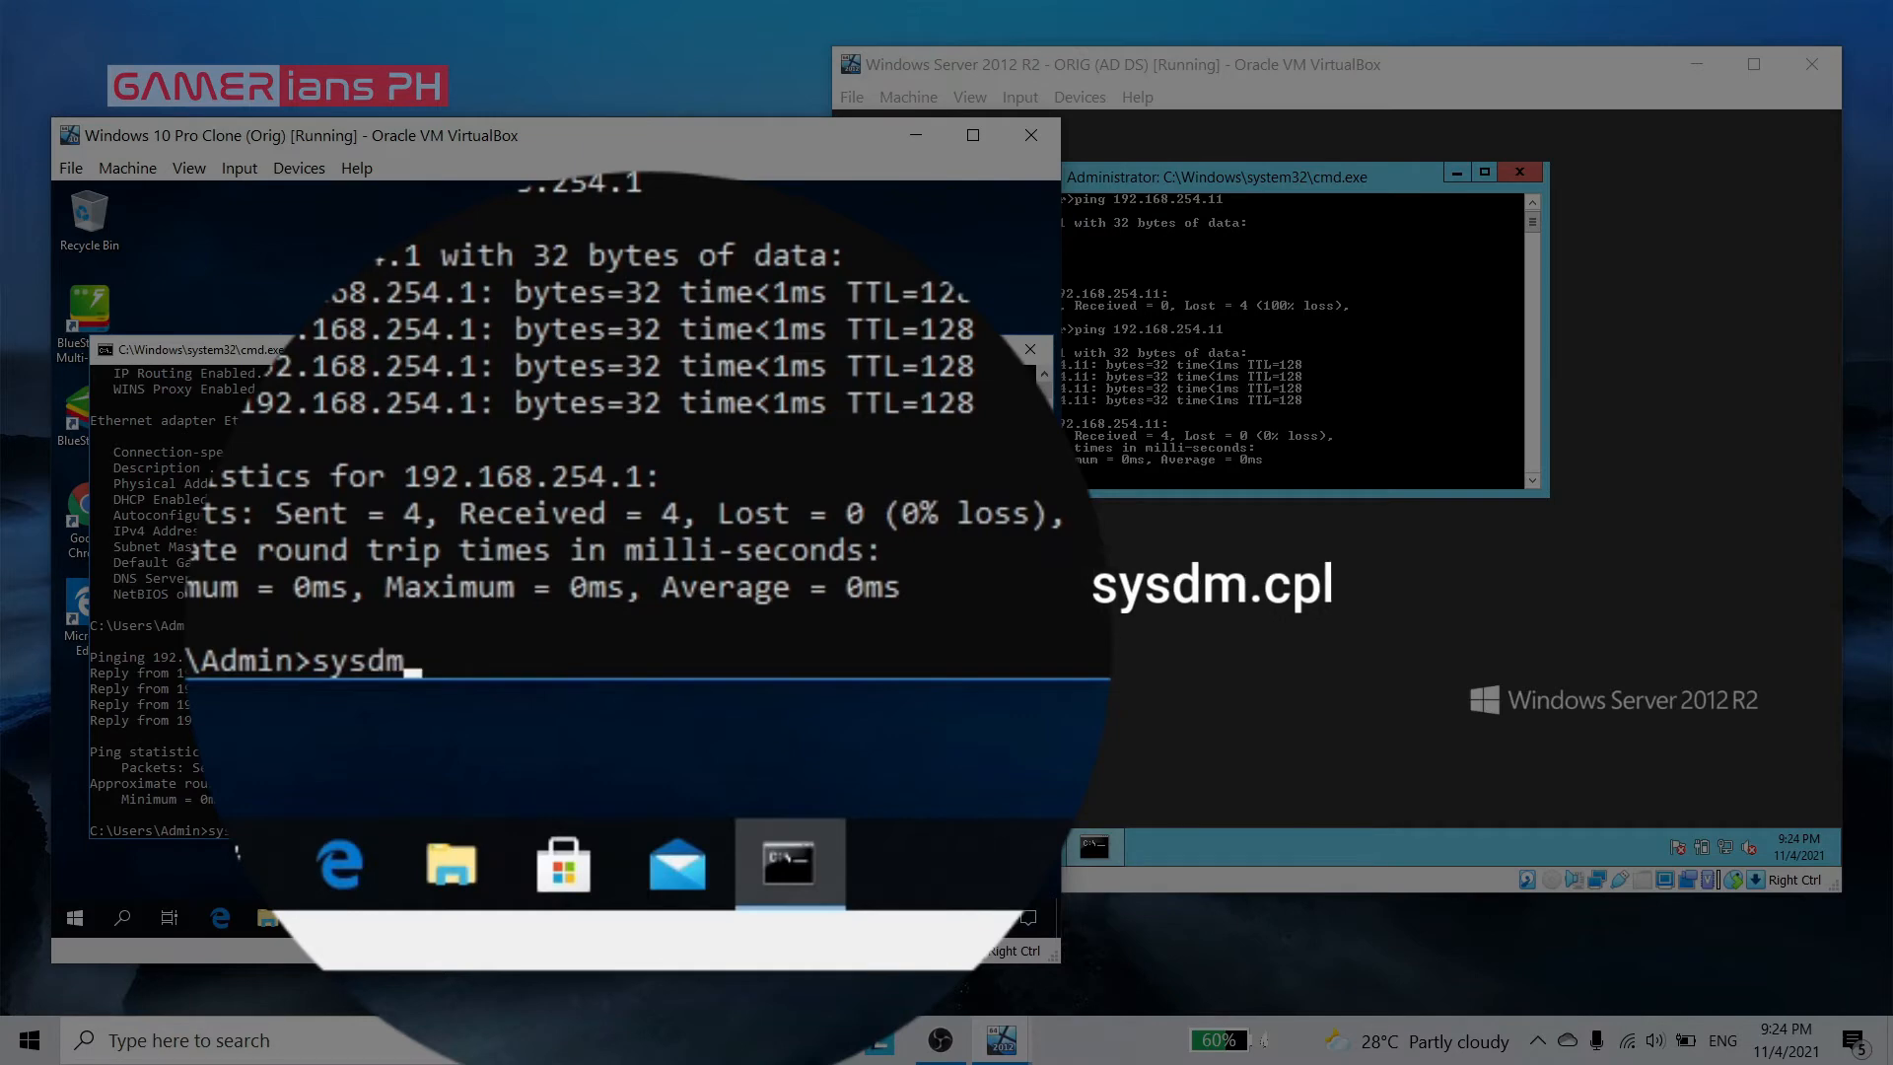
text(pl)
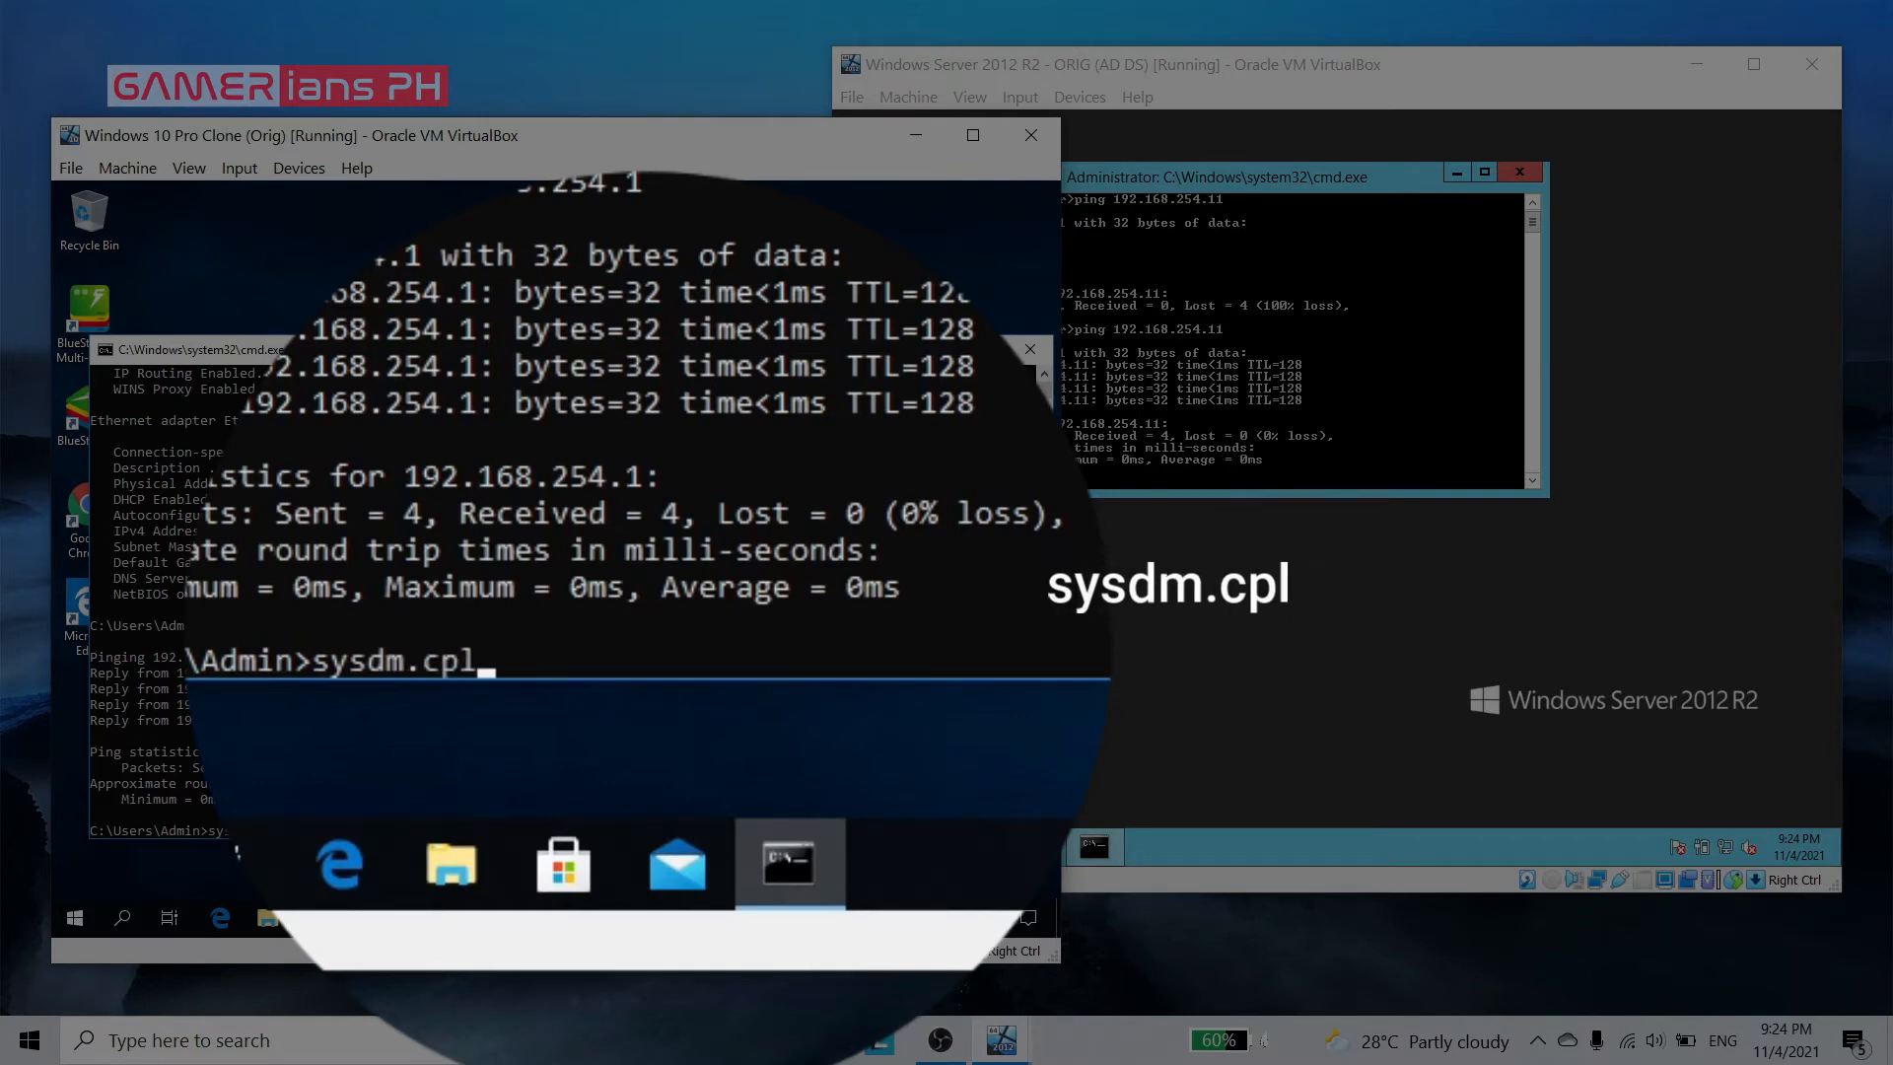
key(Return)
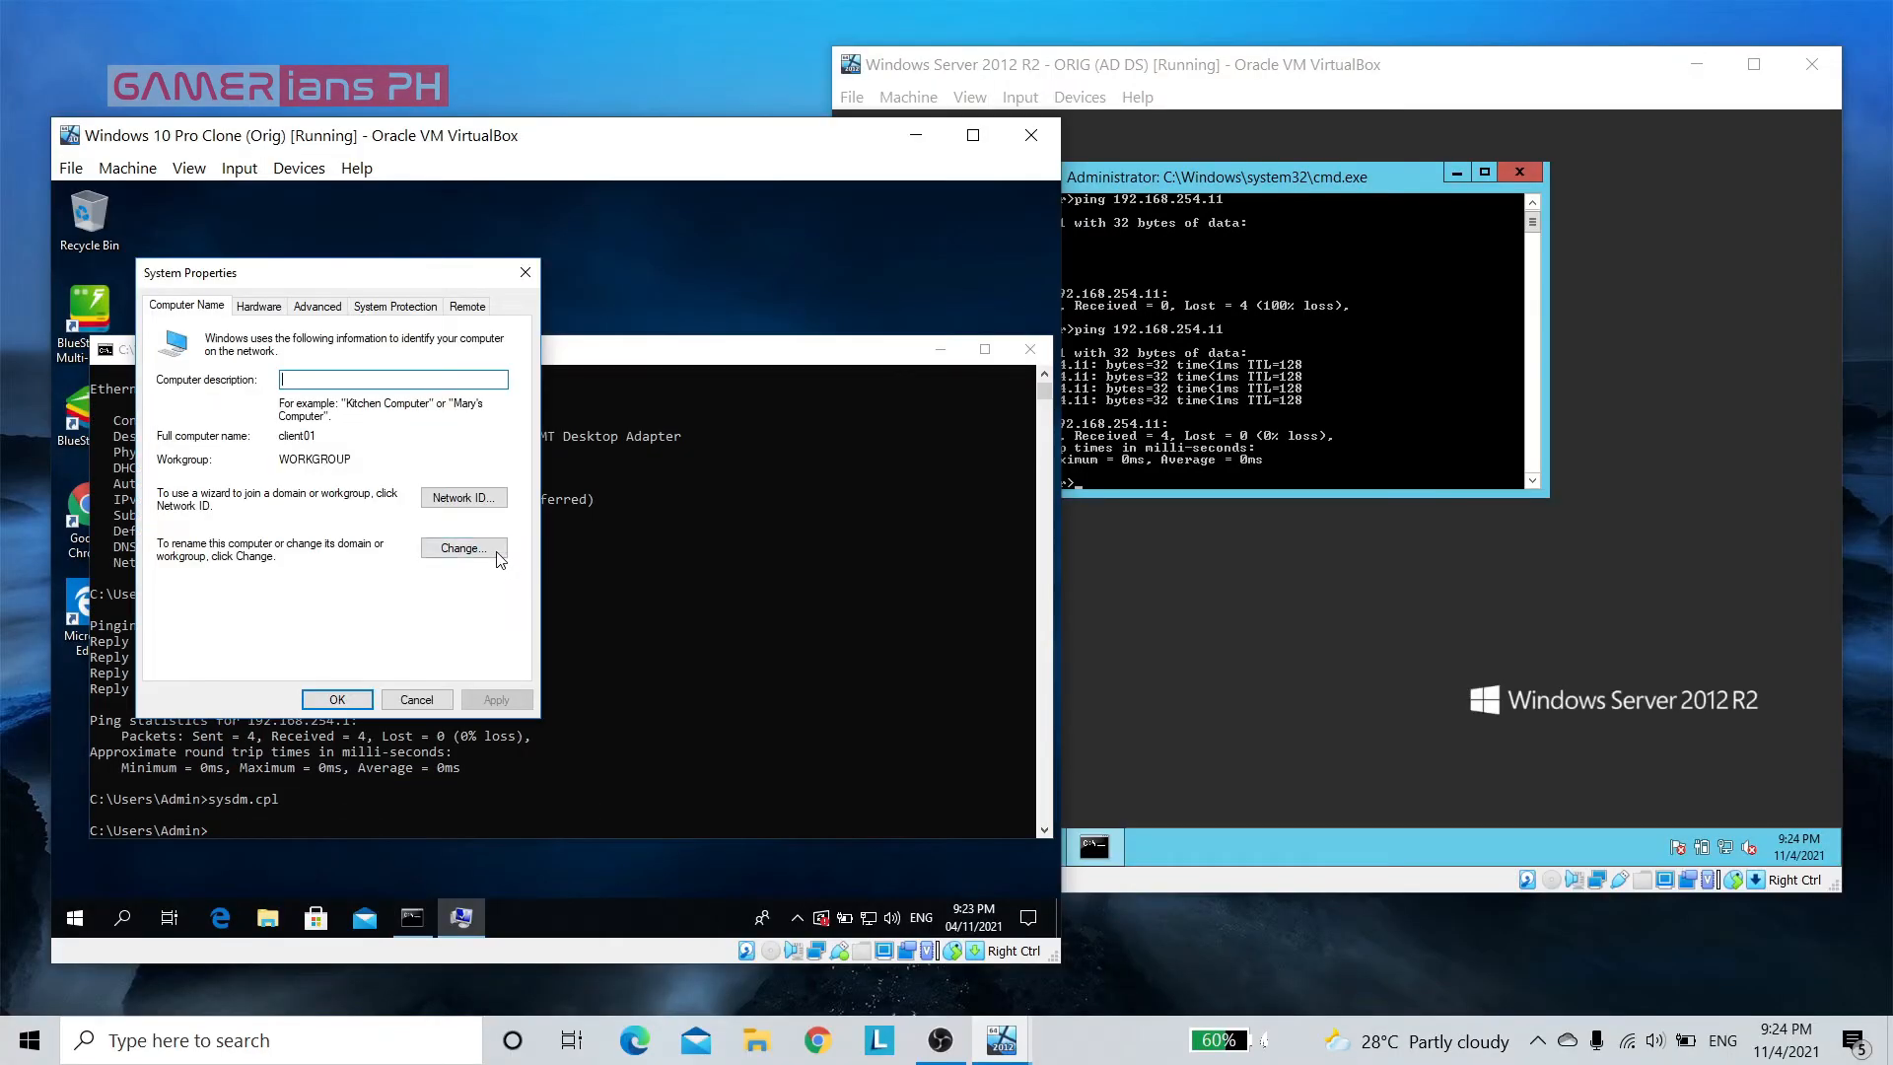
click(494, 548)
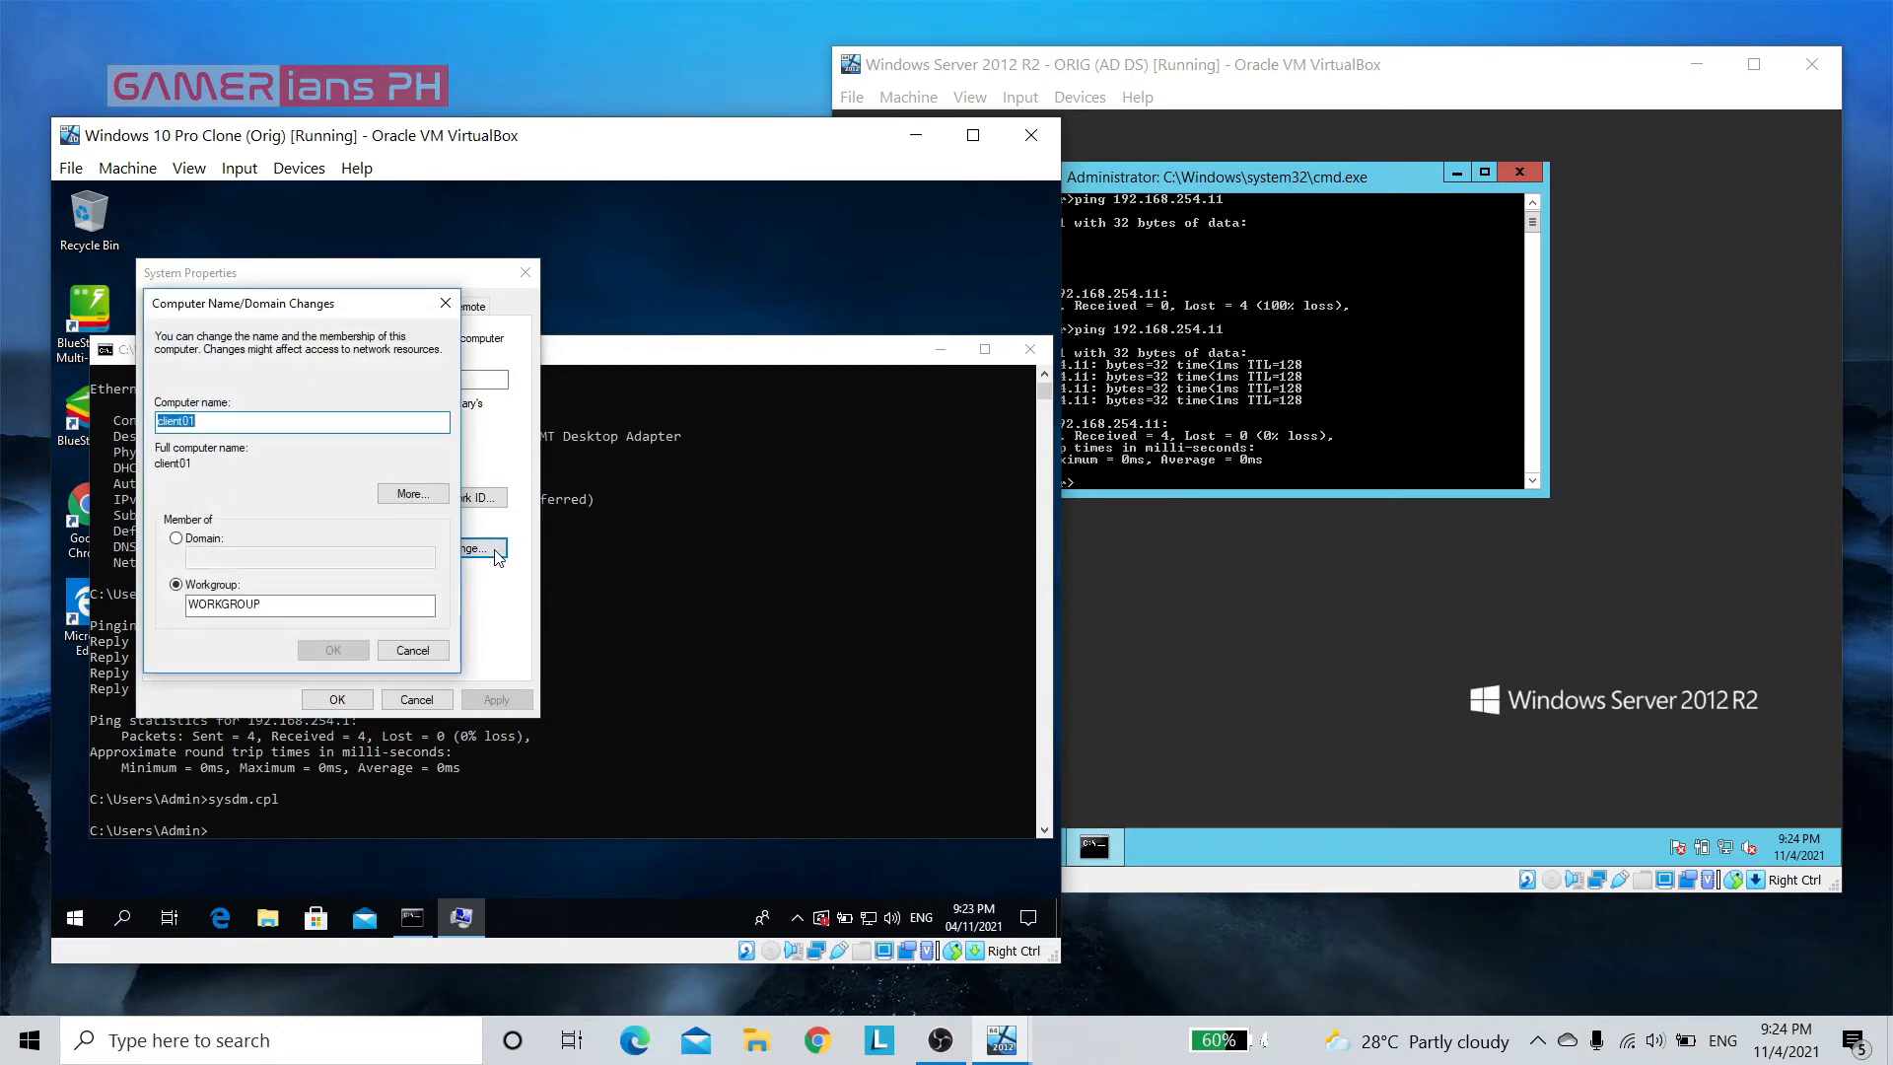
Switch the client's membership from workgroup to the domain local.ph and submit the change
click(178, 540)
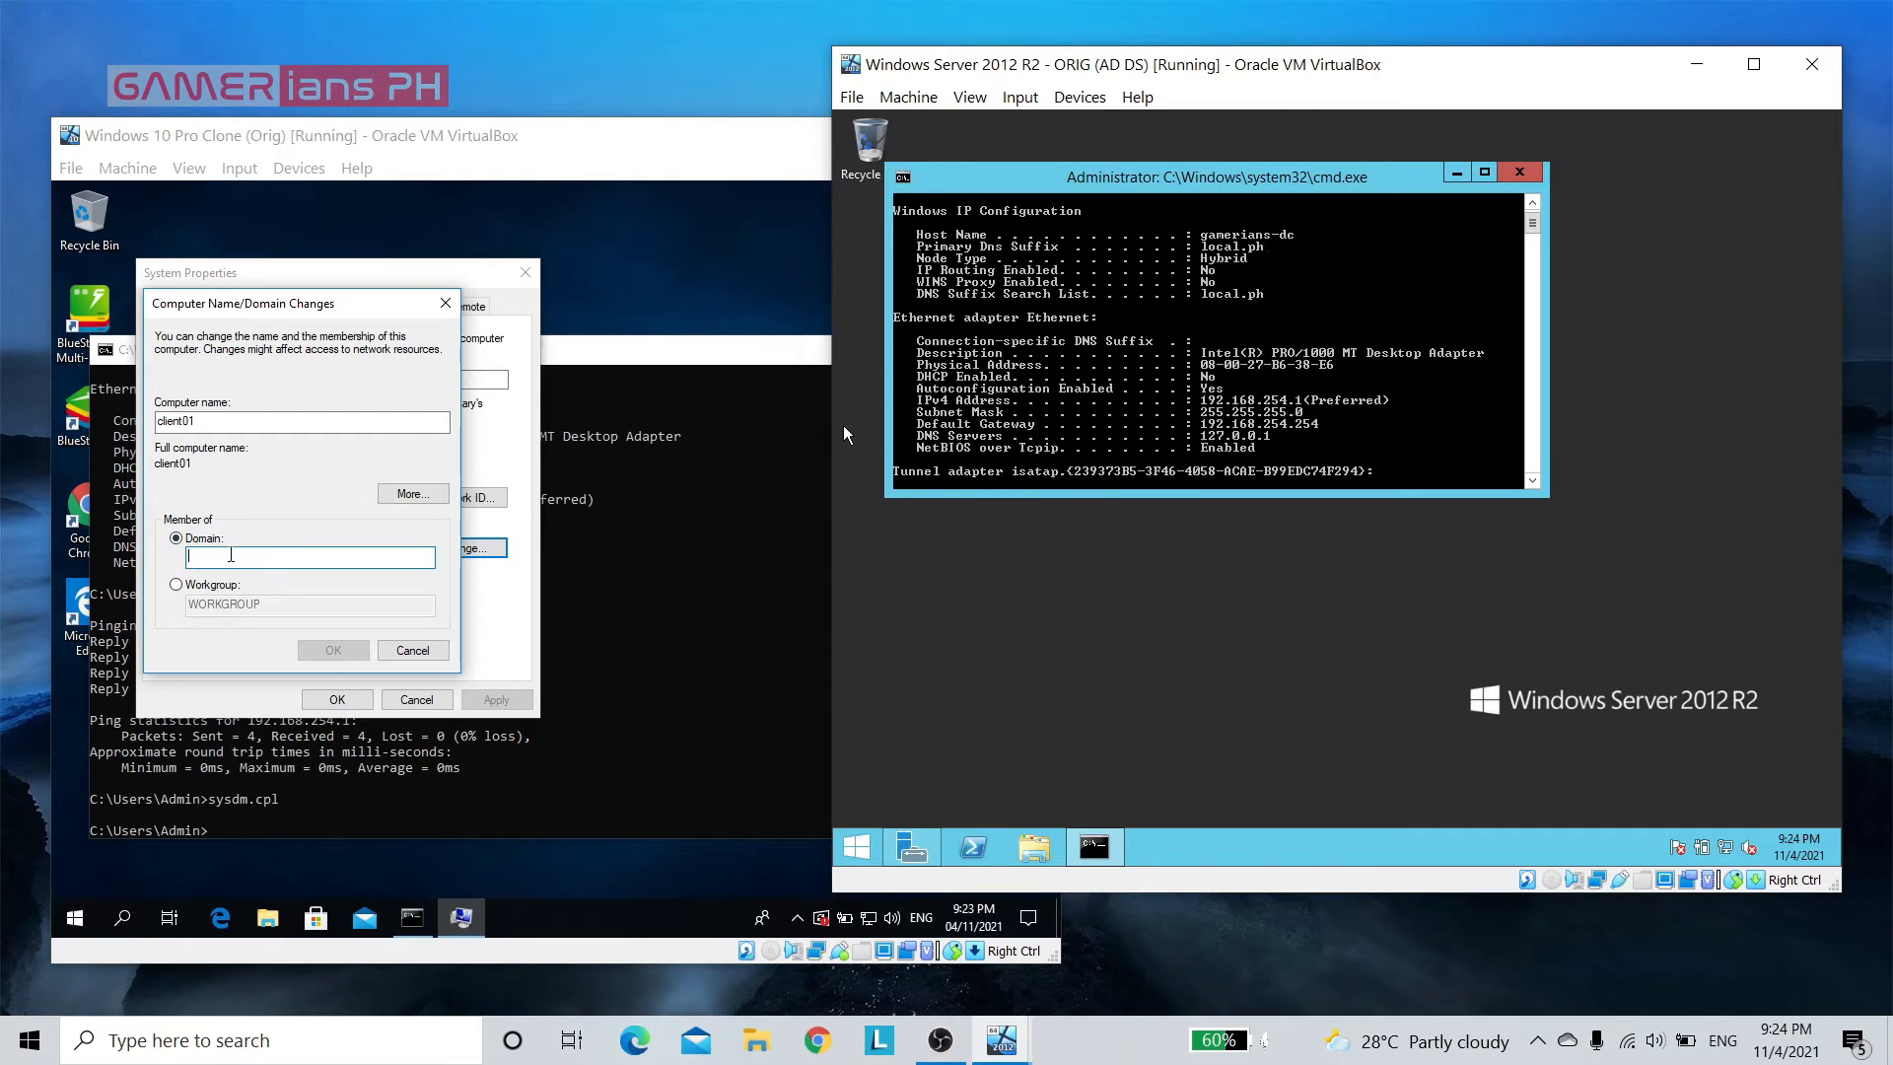
click(277, 550)
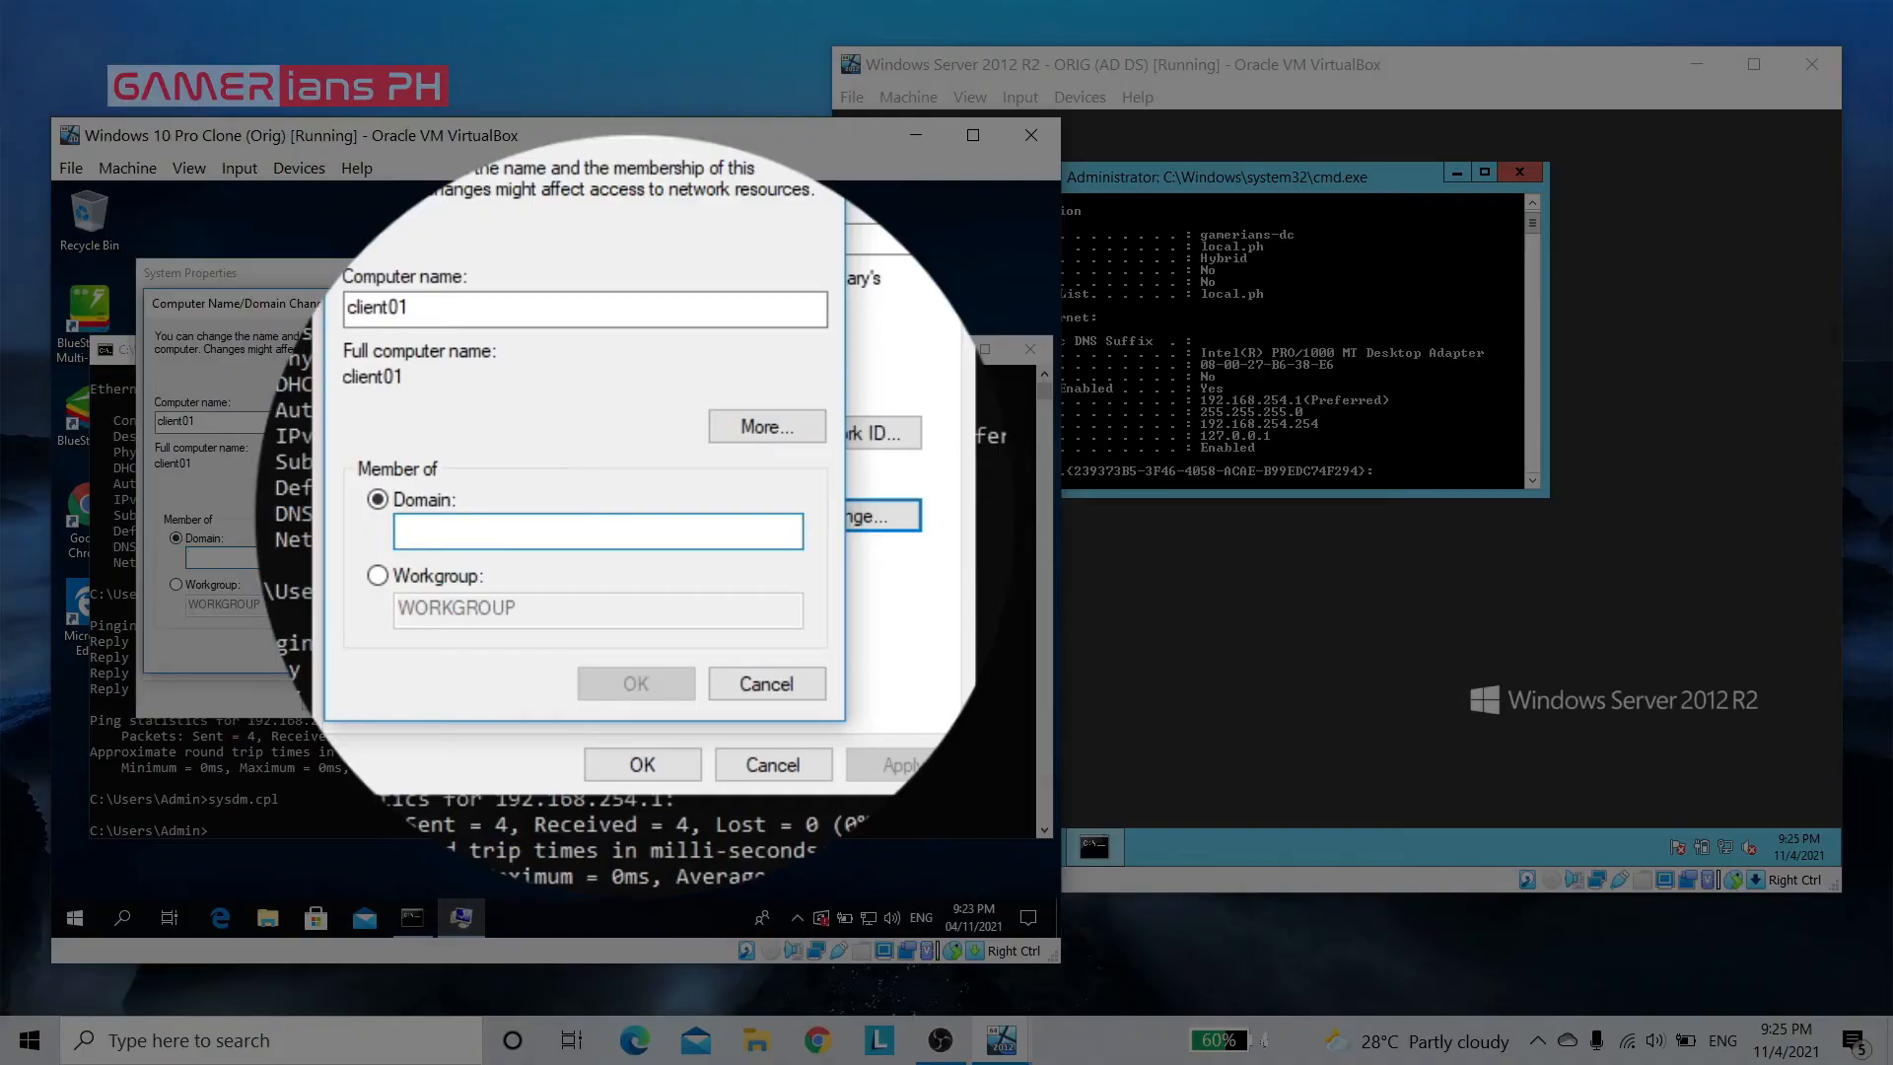
text(local.ph)
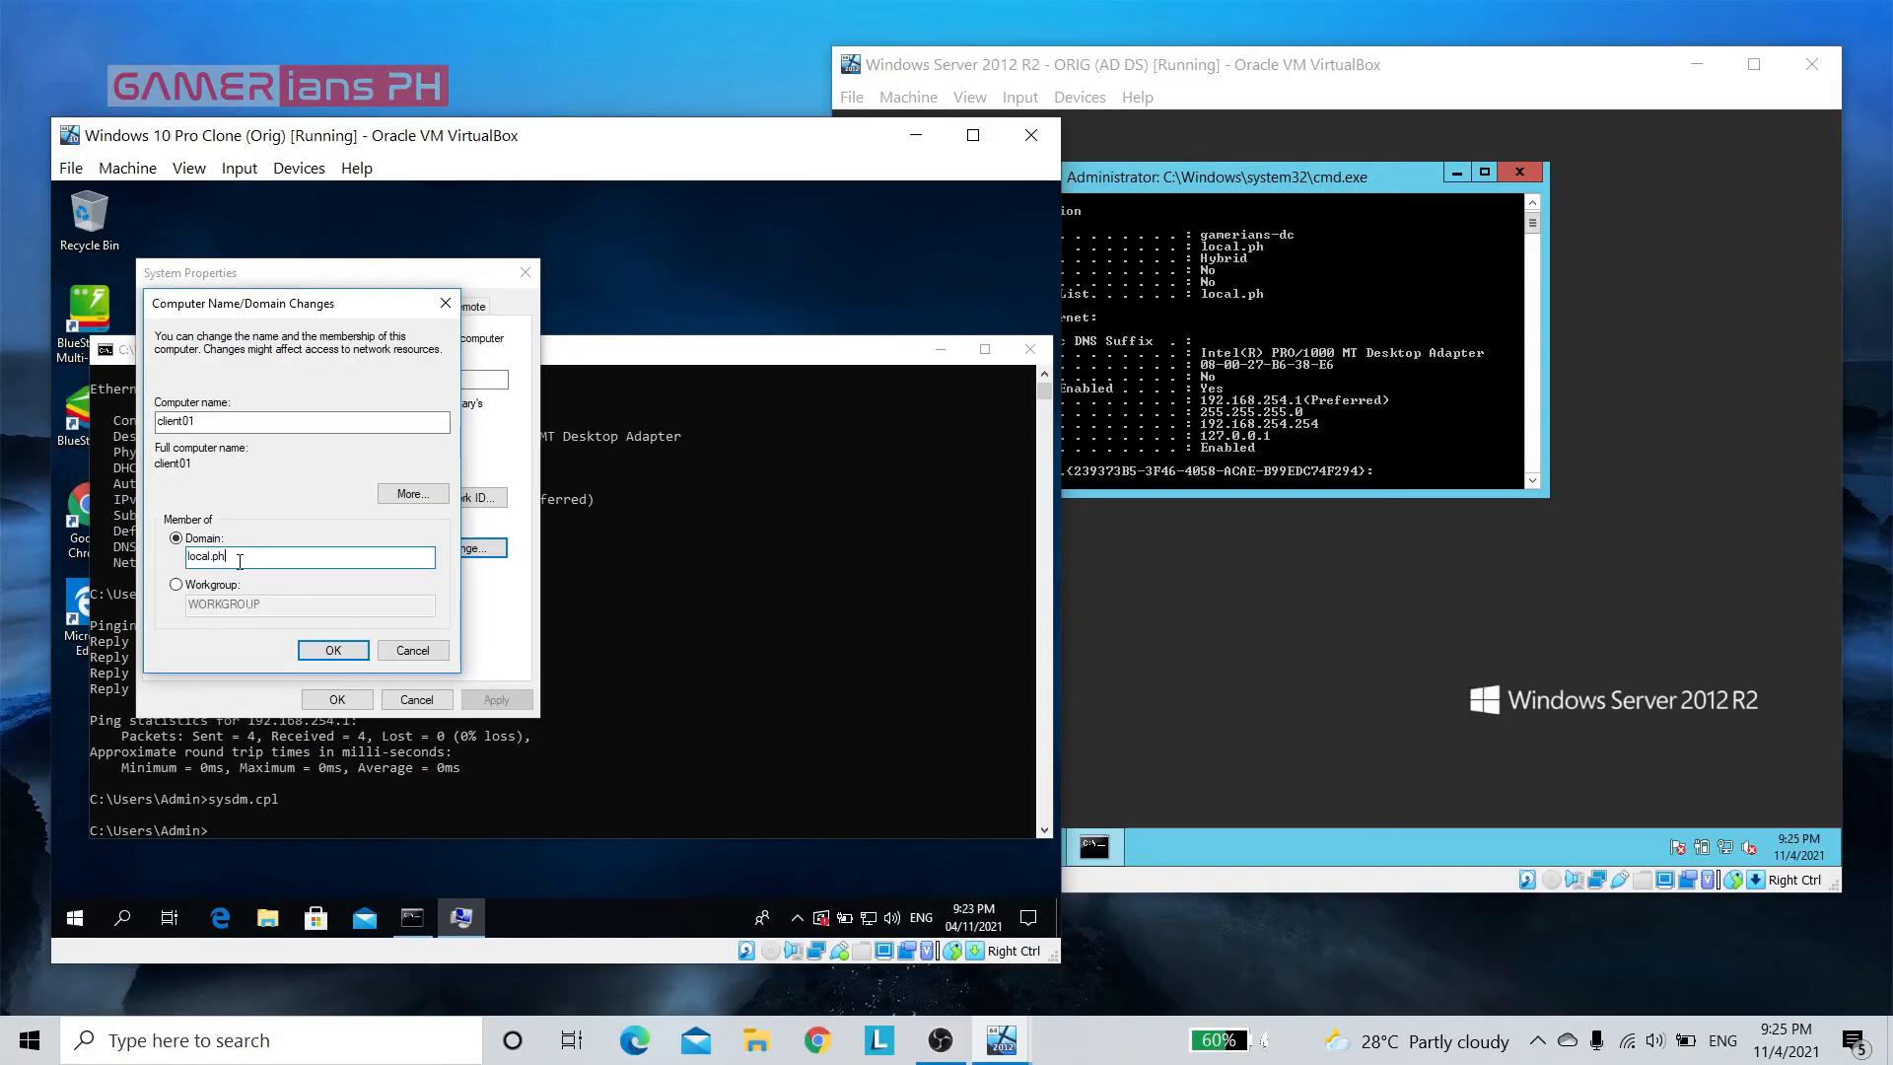
click(353, 663)
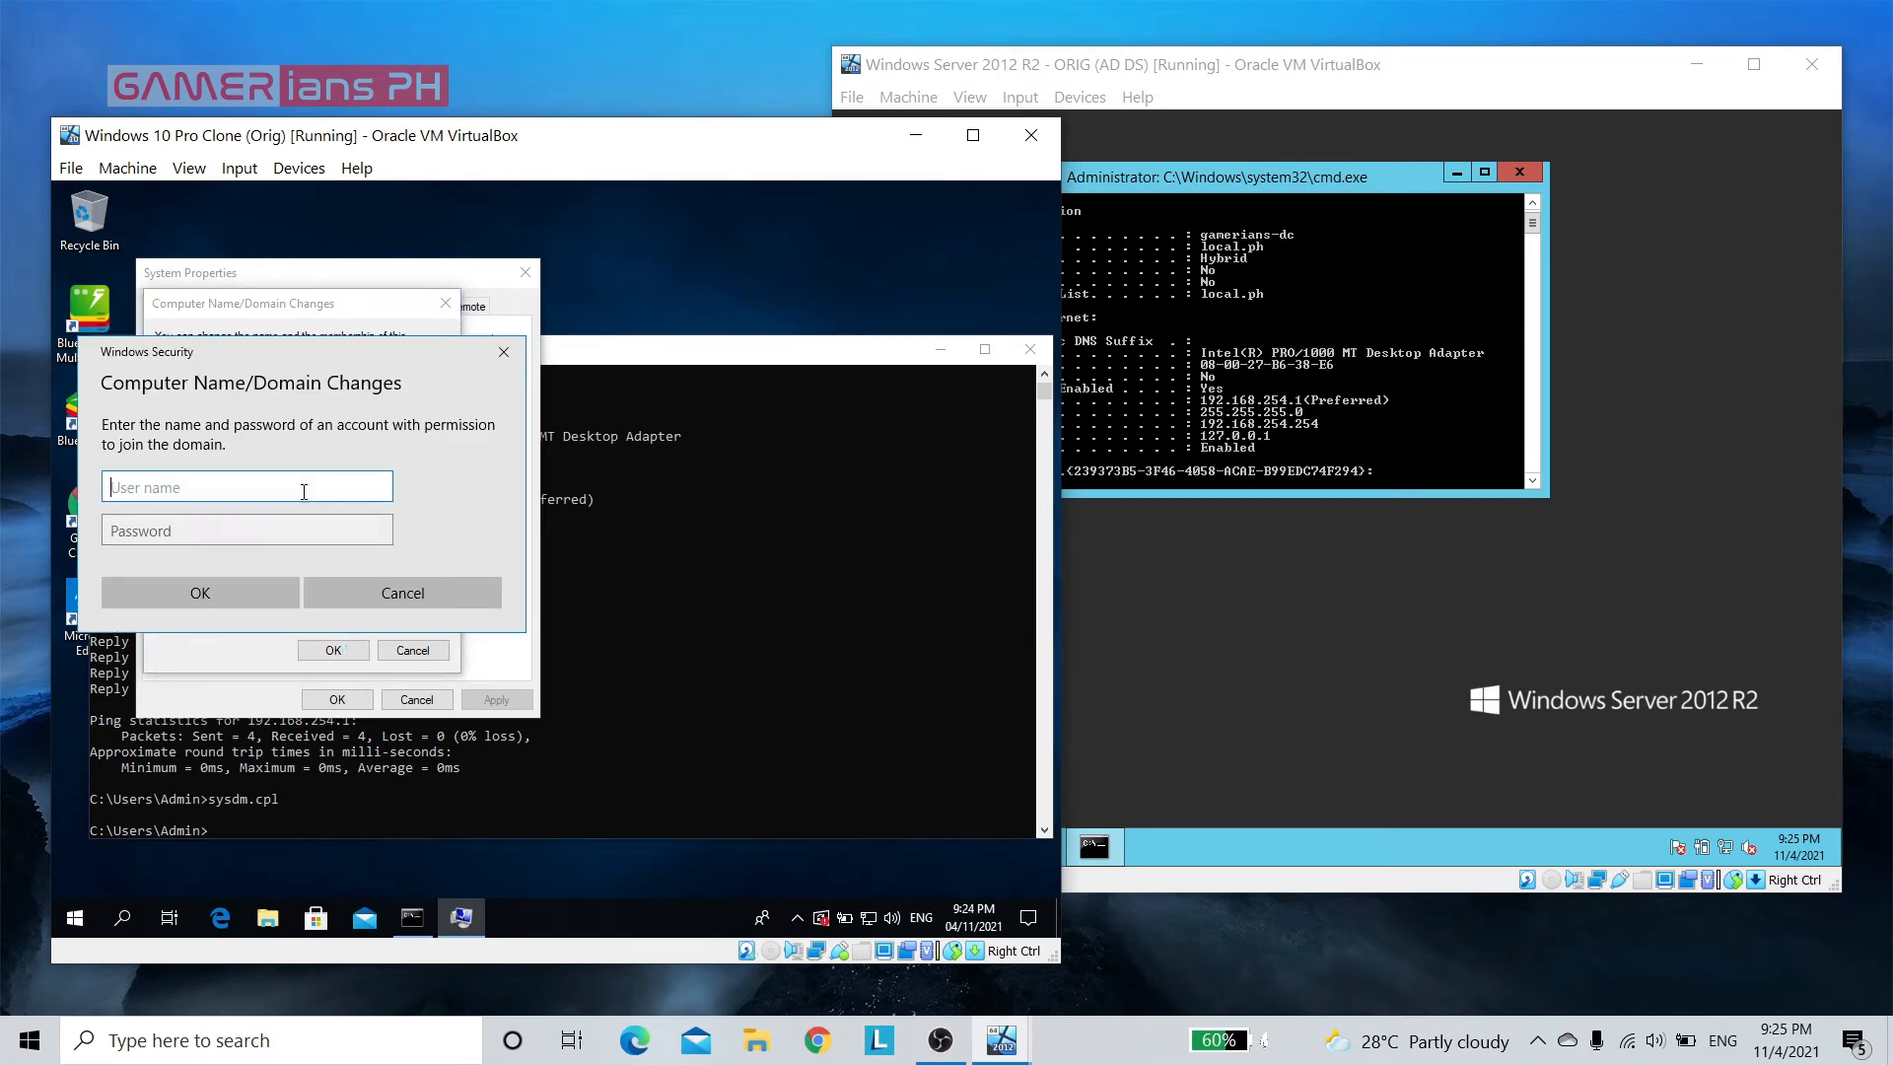
Authorize the domain join with the Administrator user name and the account password, and confirm the domain change
text(Administrator)
key(Tab)
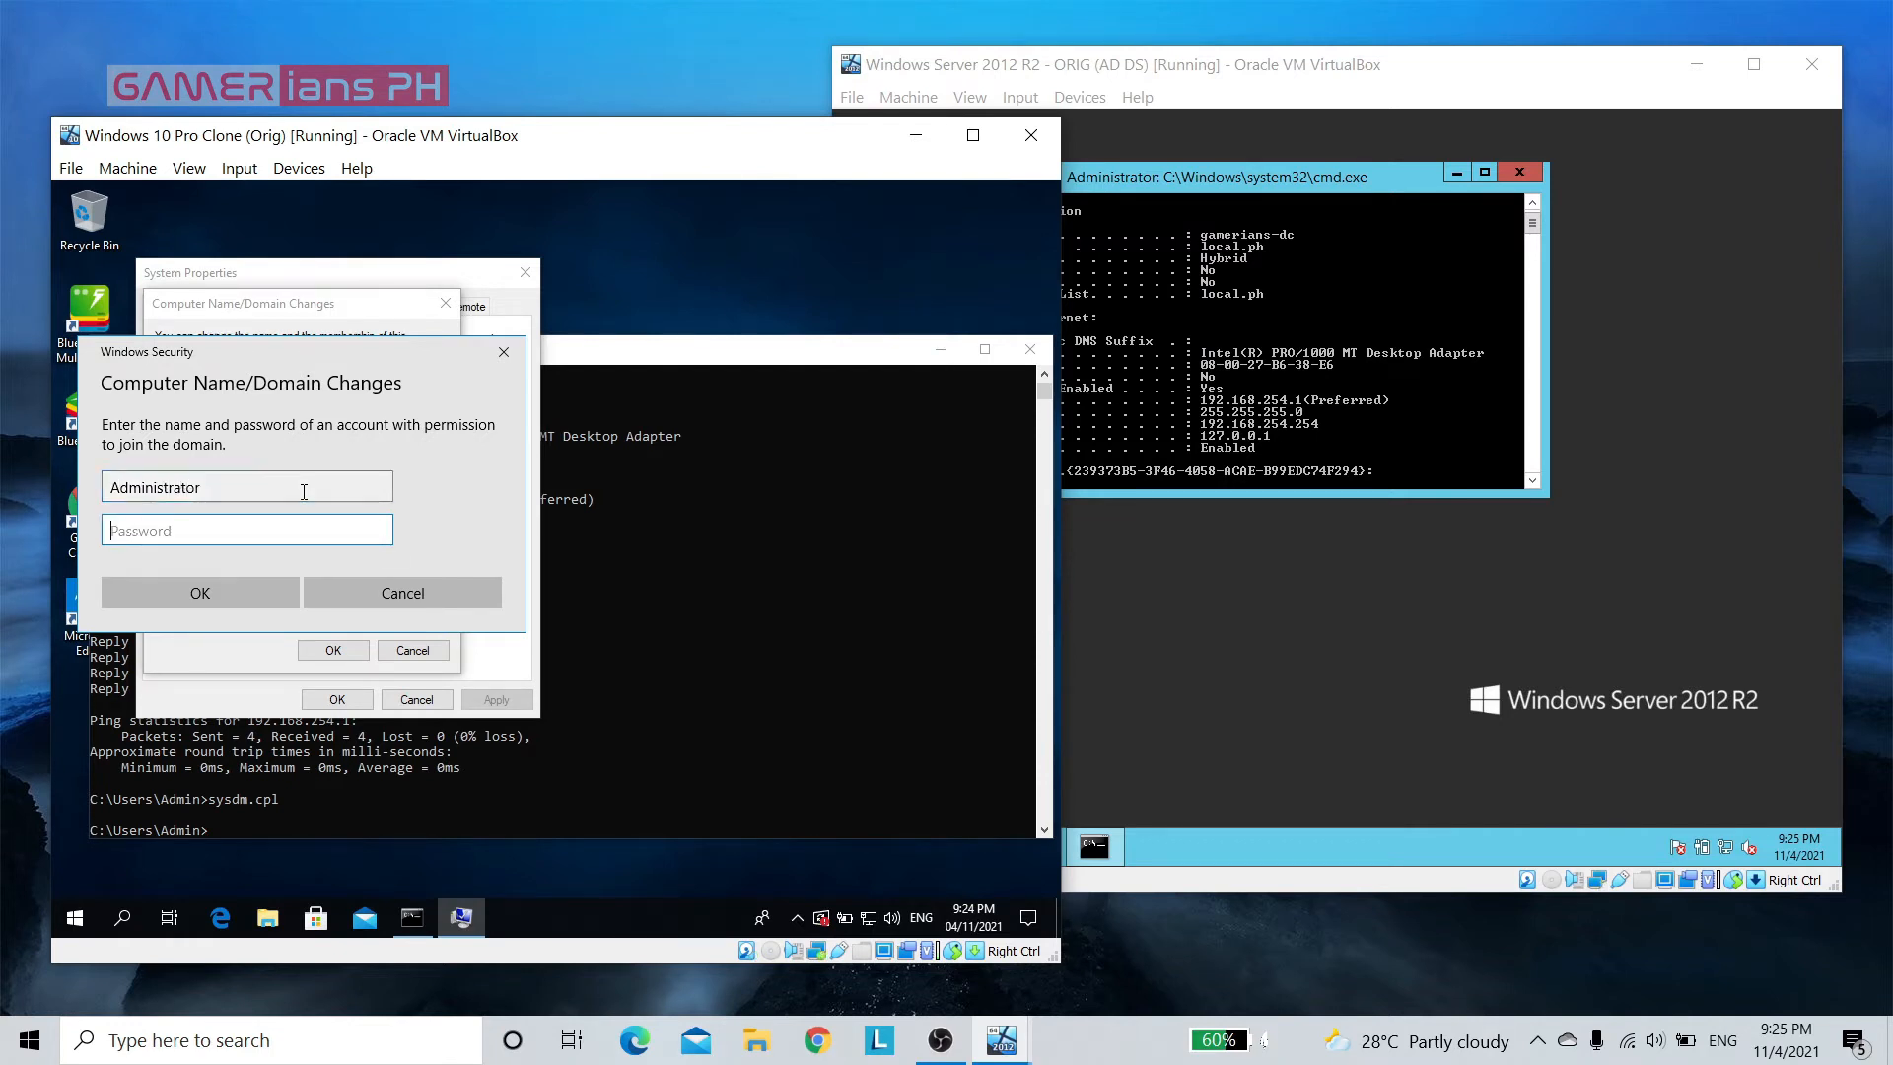
text(•••••••)
click(194, 596)
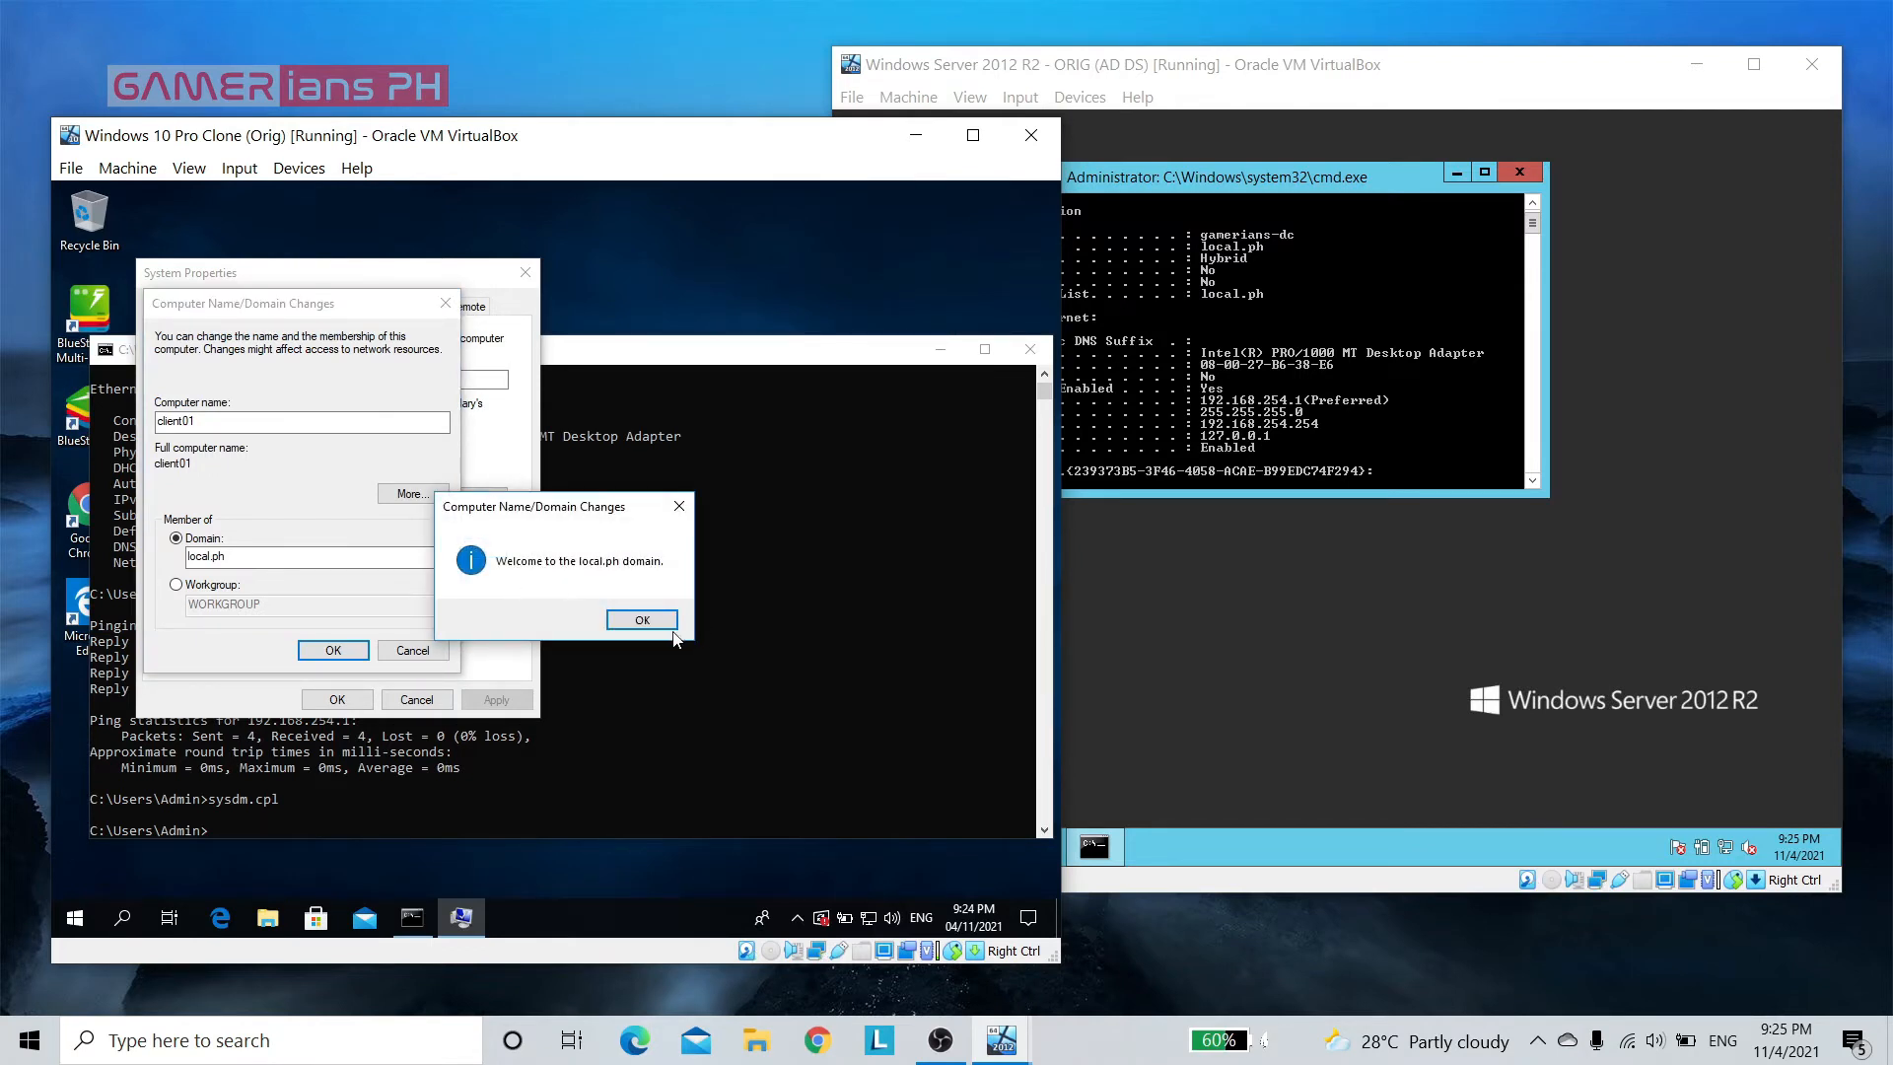
click(641, 620)
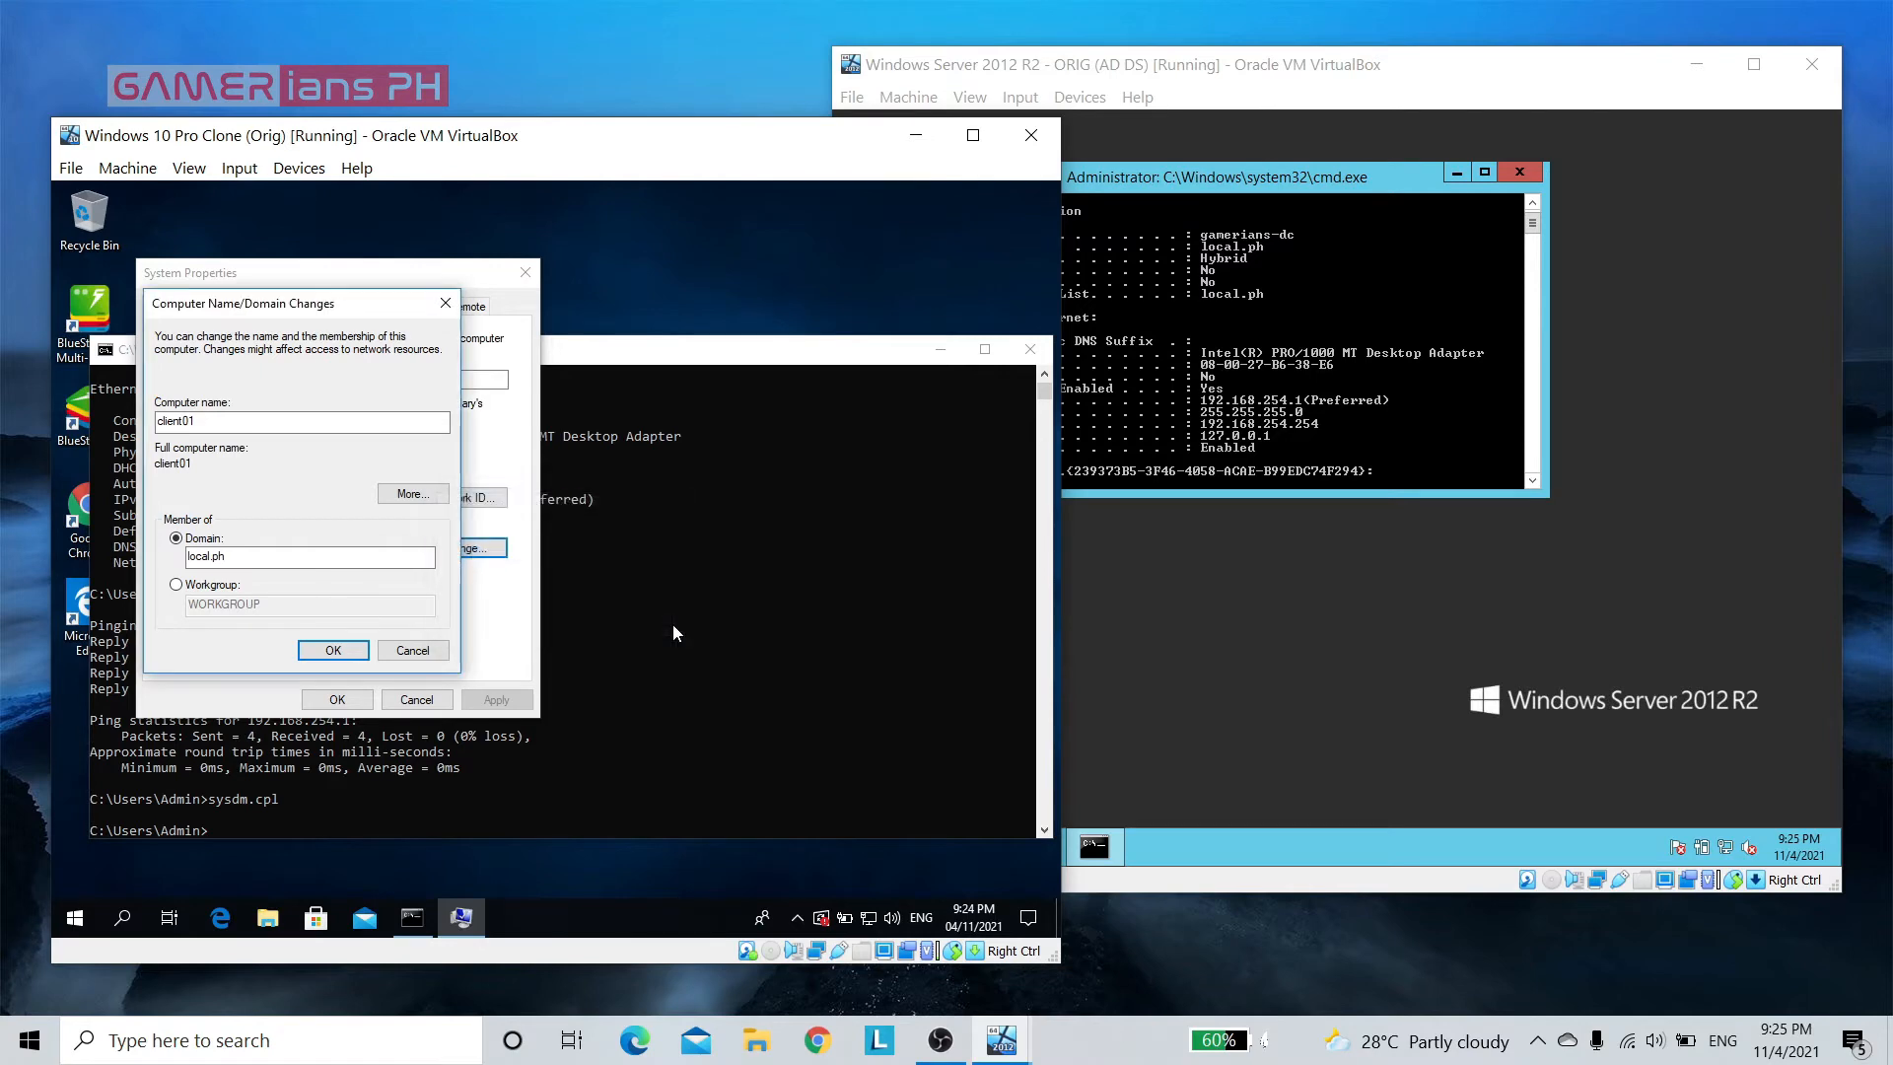
click(332, 651)
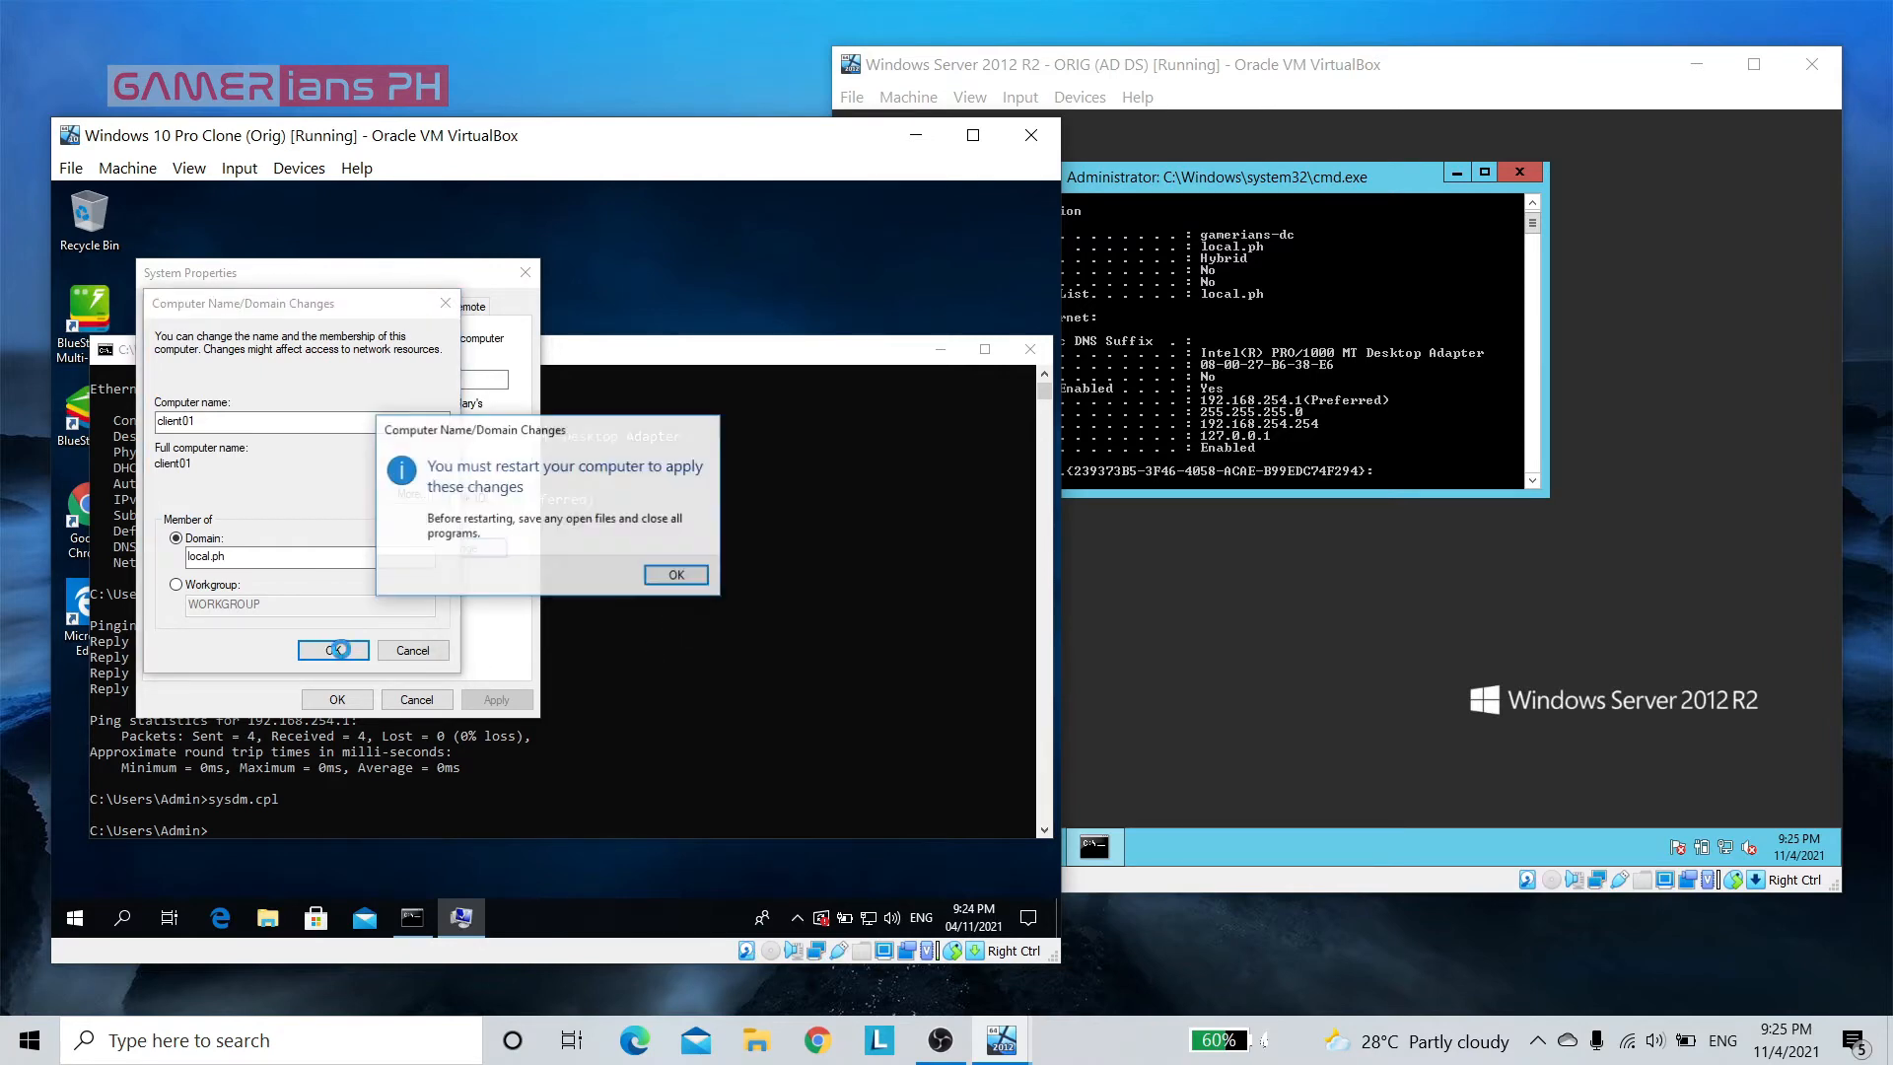
Acknowledge the restart notice, close System Properties and restart the Windows 10 client immediately
click(690, 581)
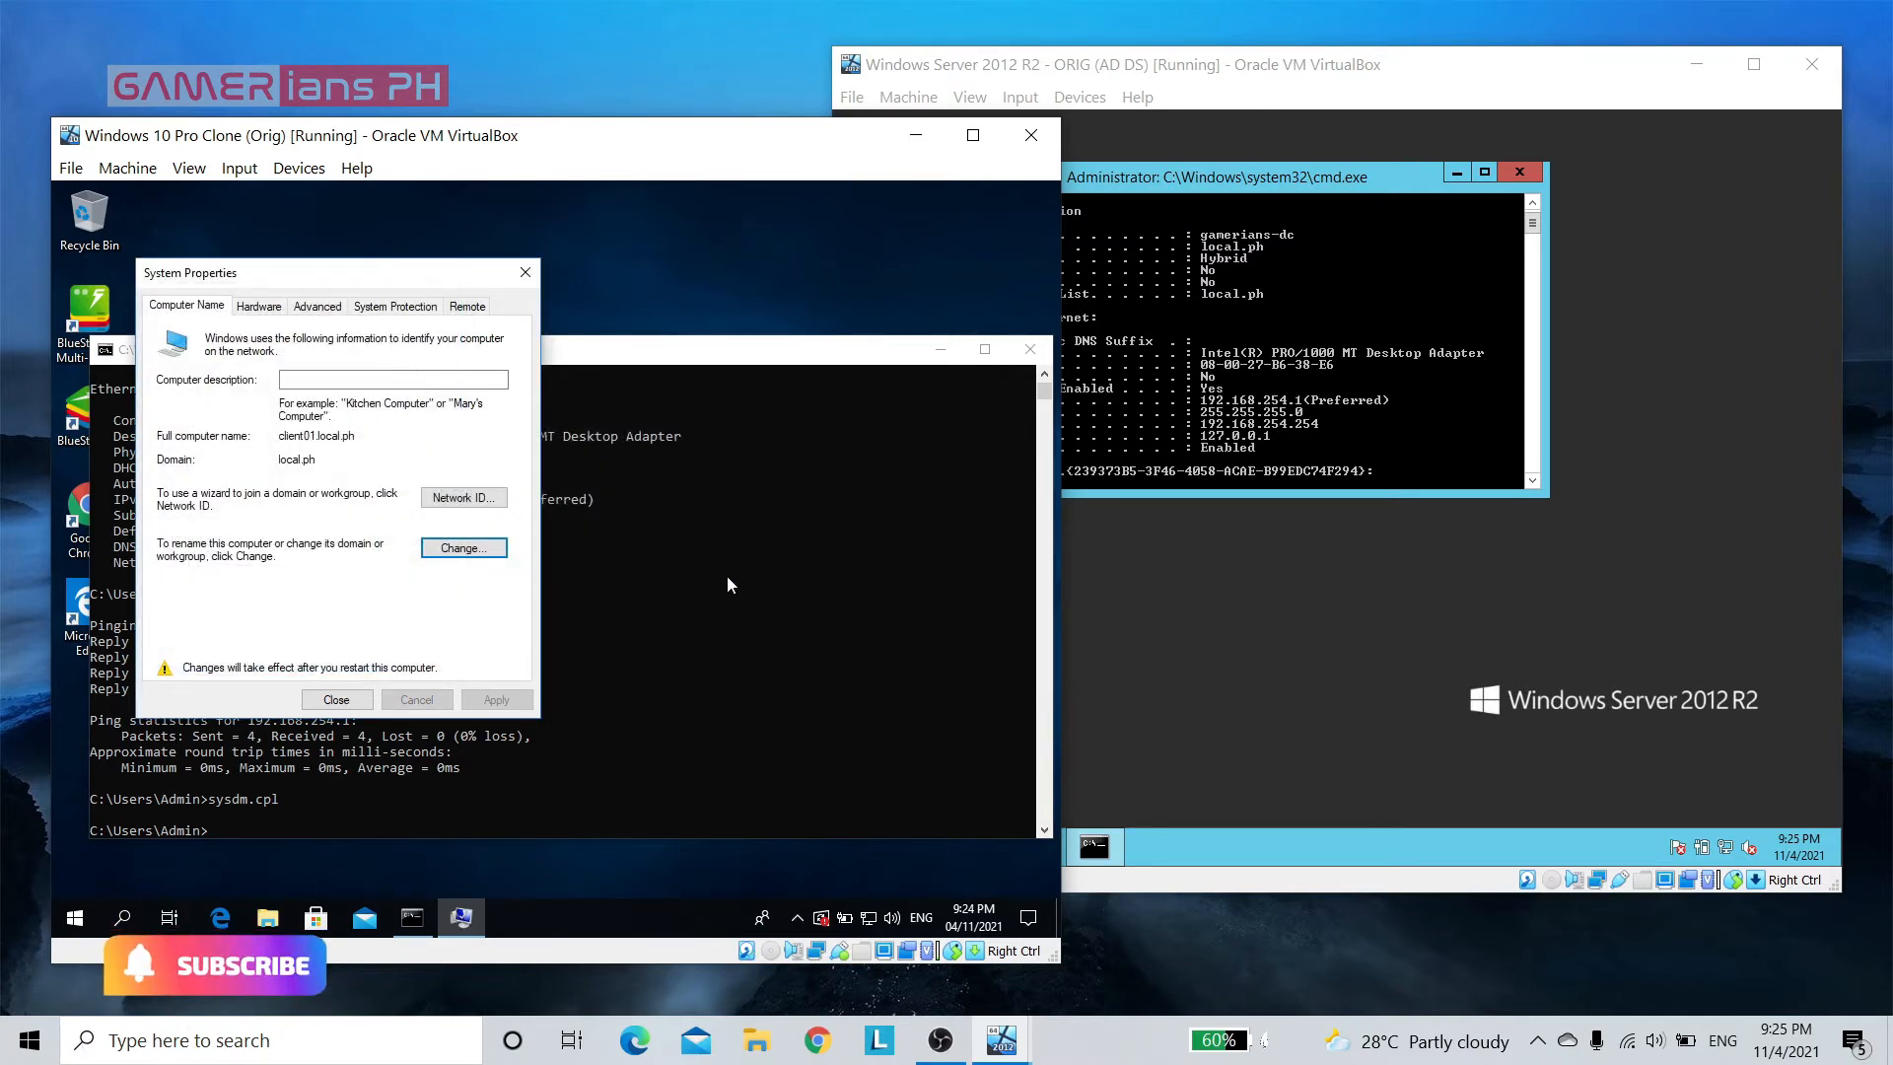
click(336, 699)
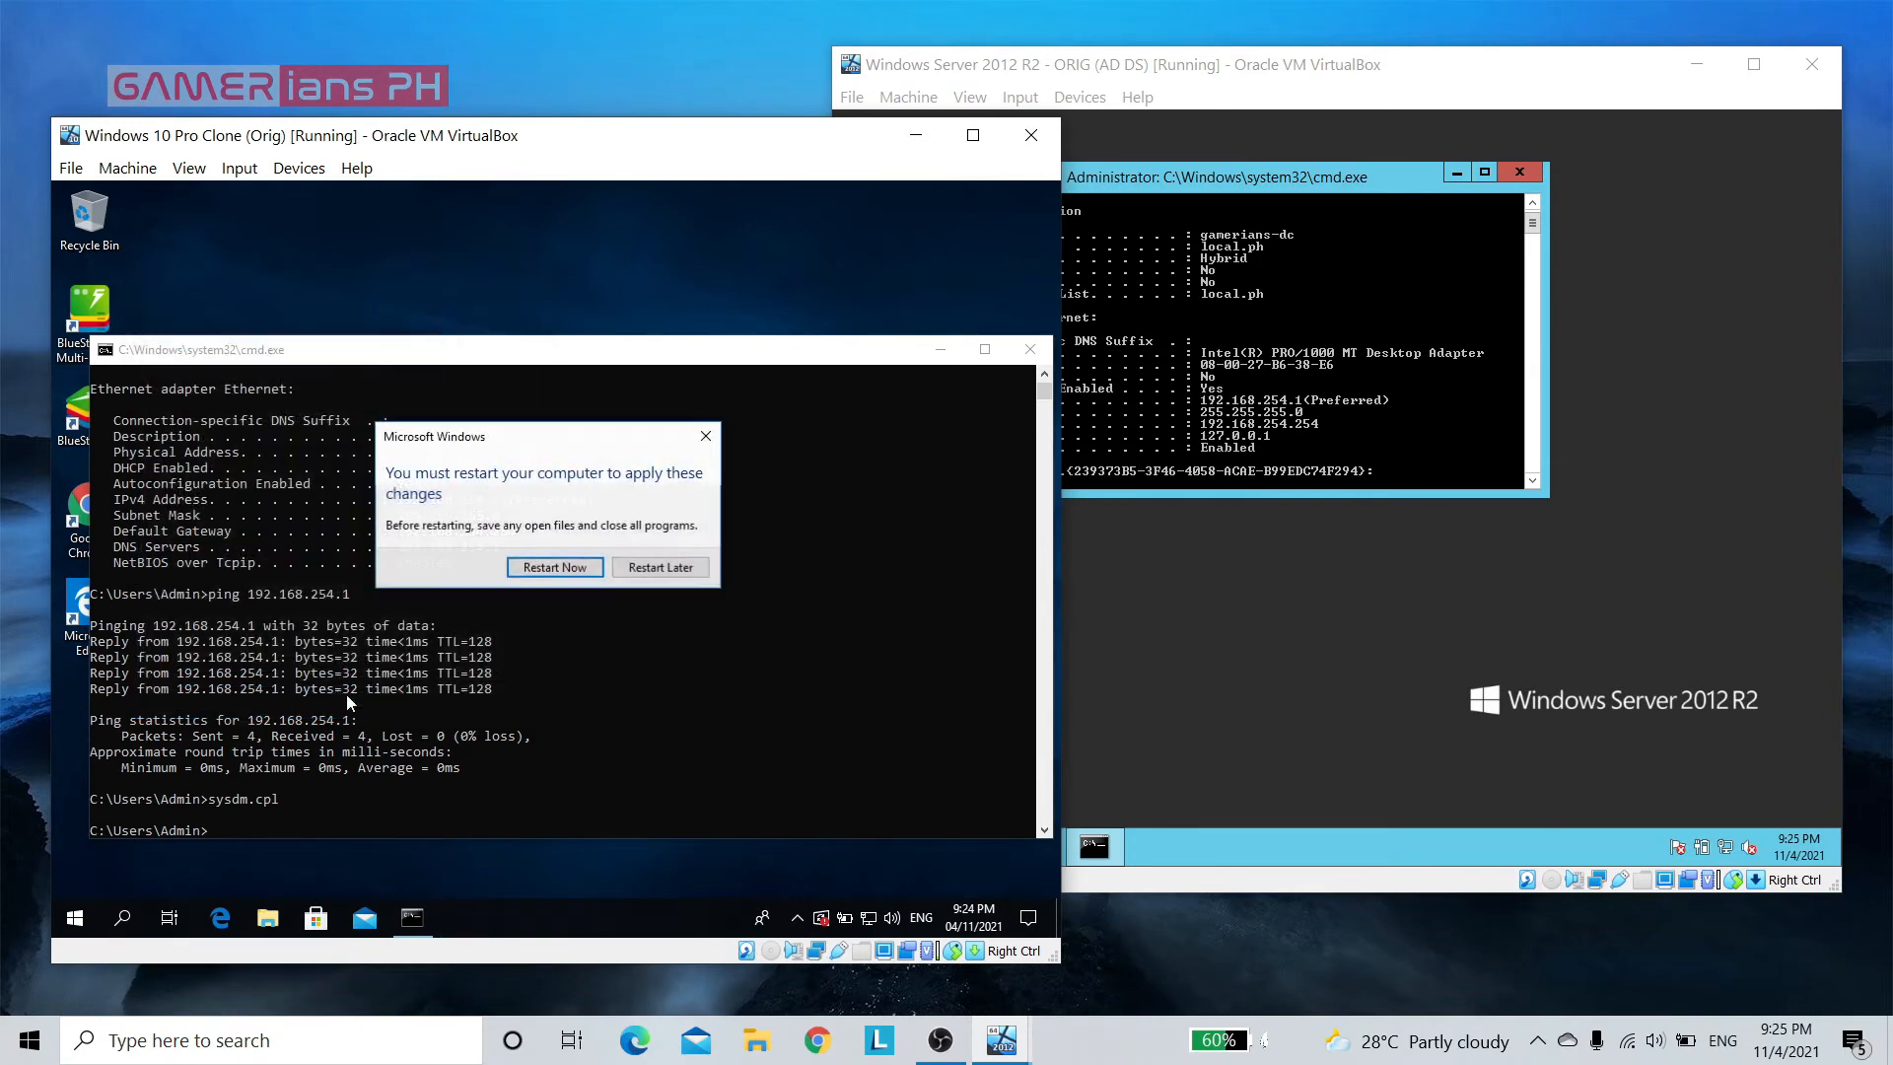
click(555, 569)
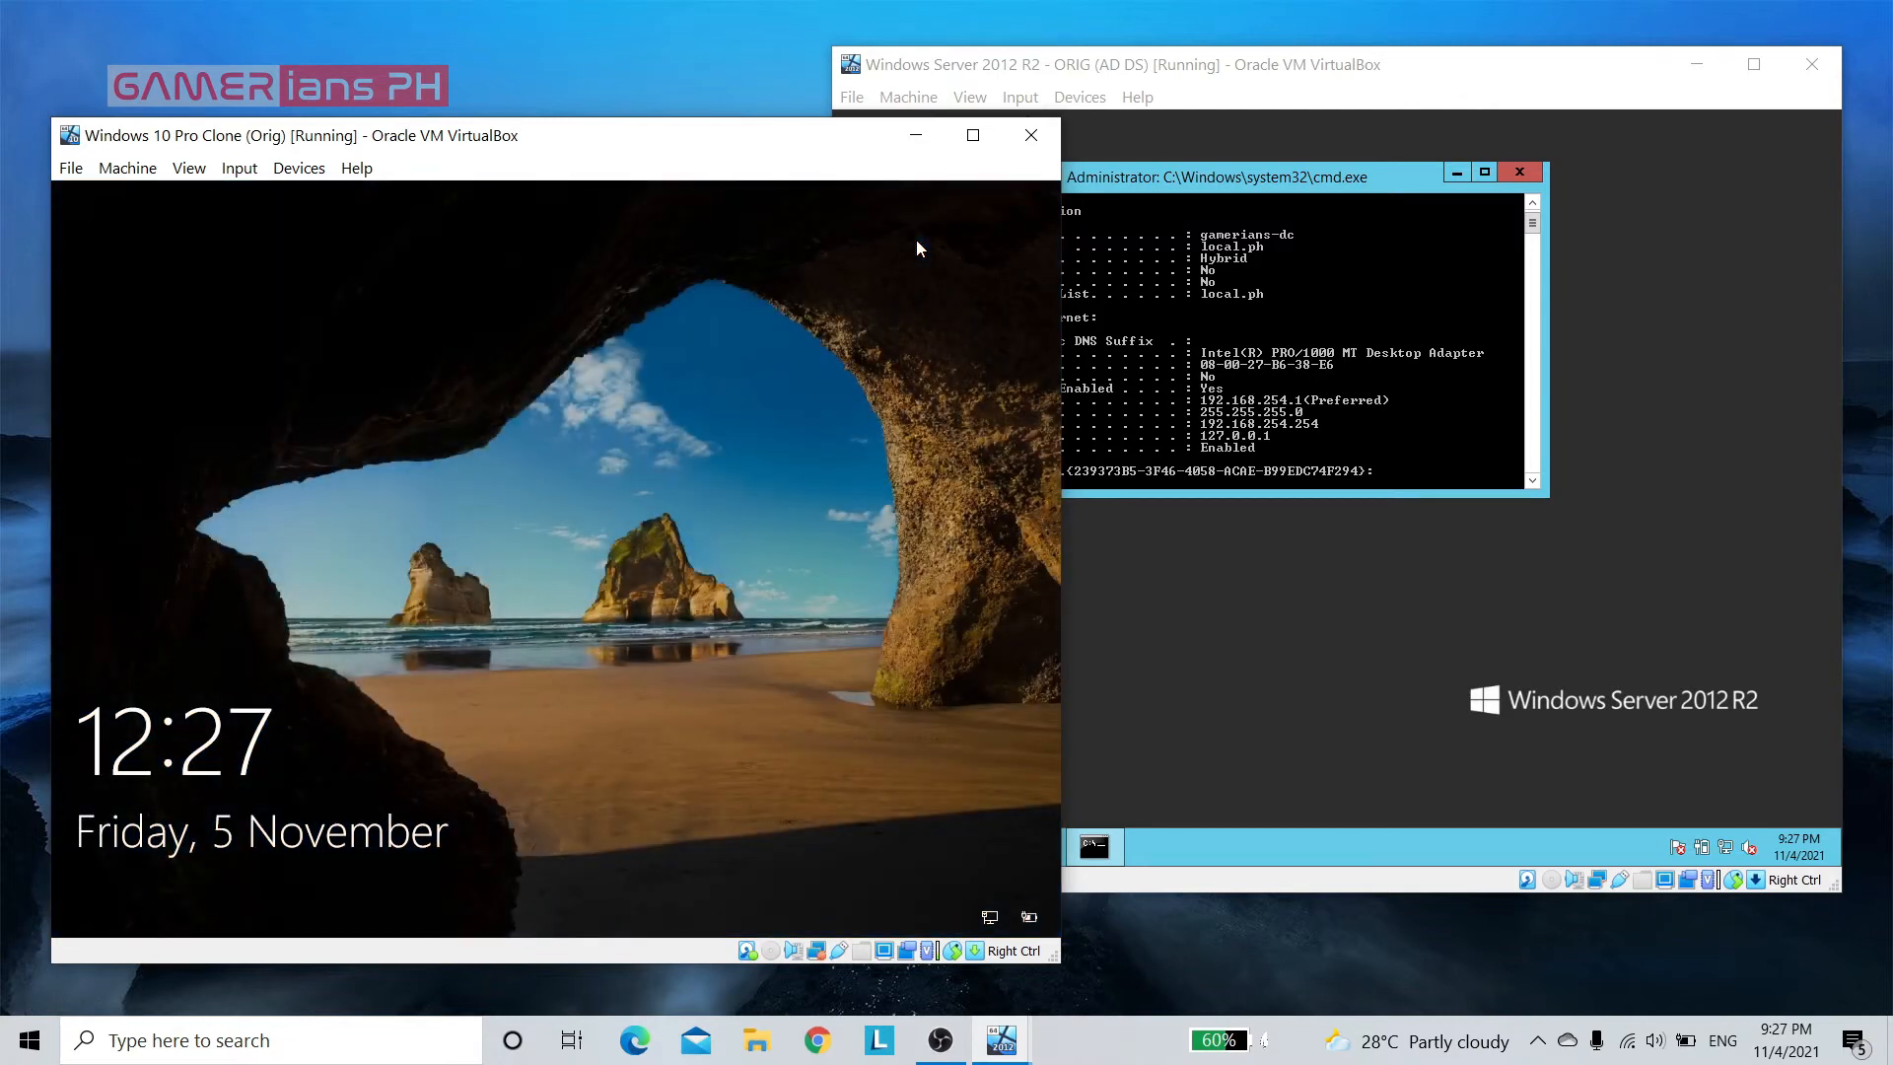
Sign in to the restarted client as Admin and run sysdm.cpl from a command prompt to check its domain membership
click(649, 638)
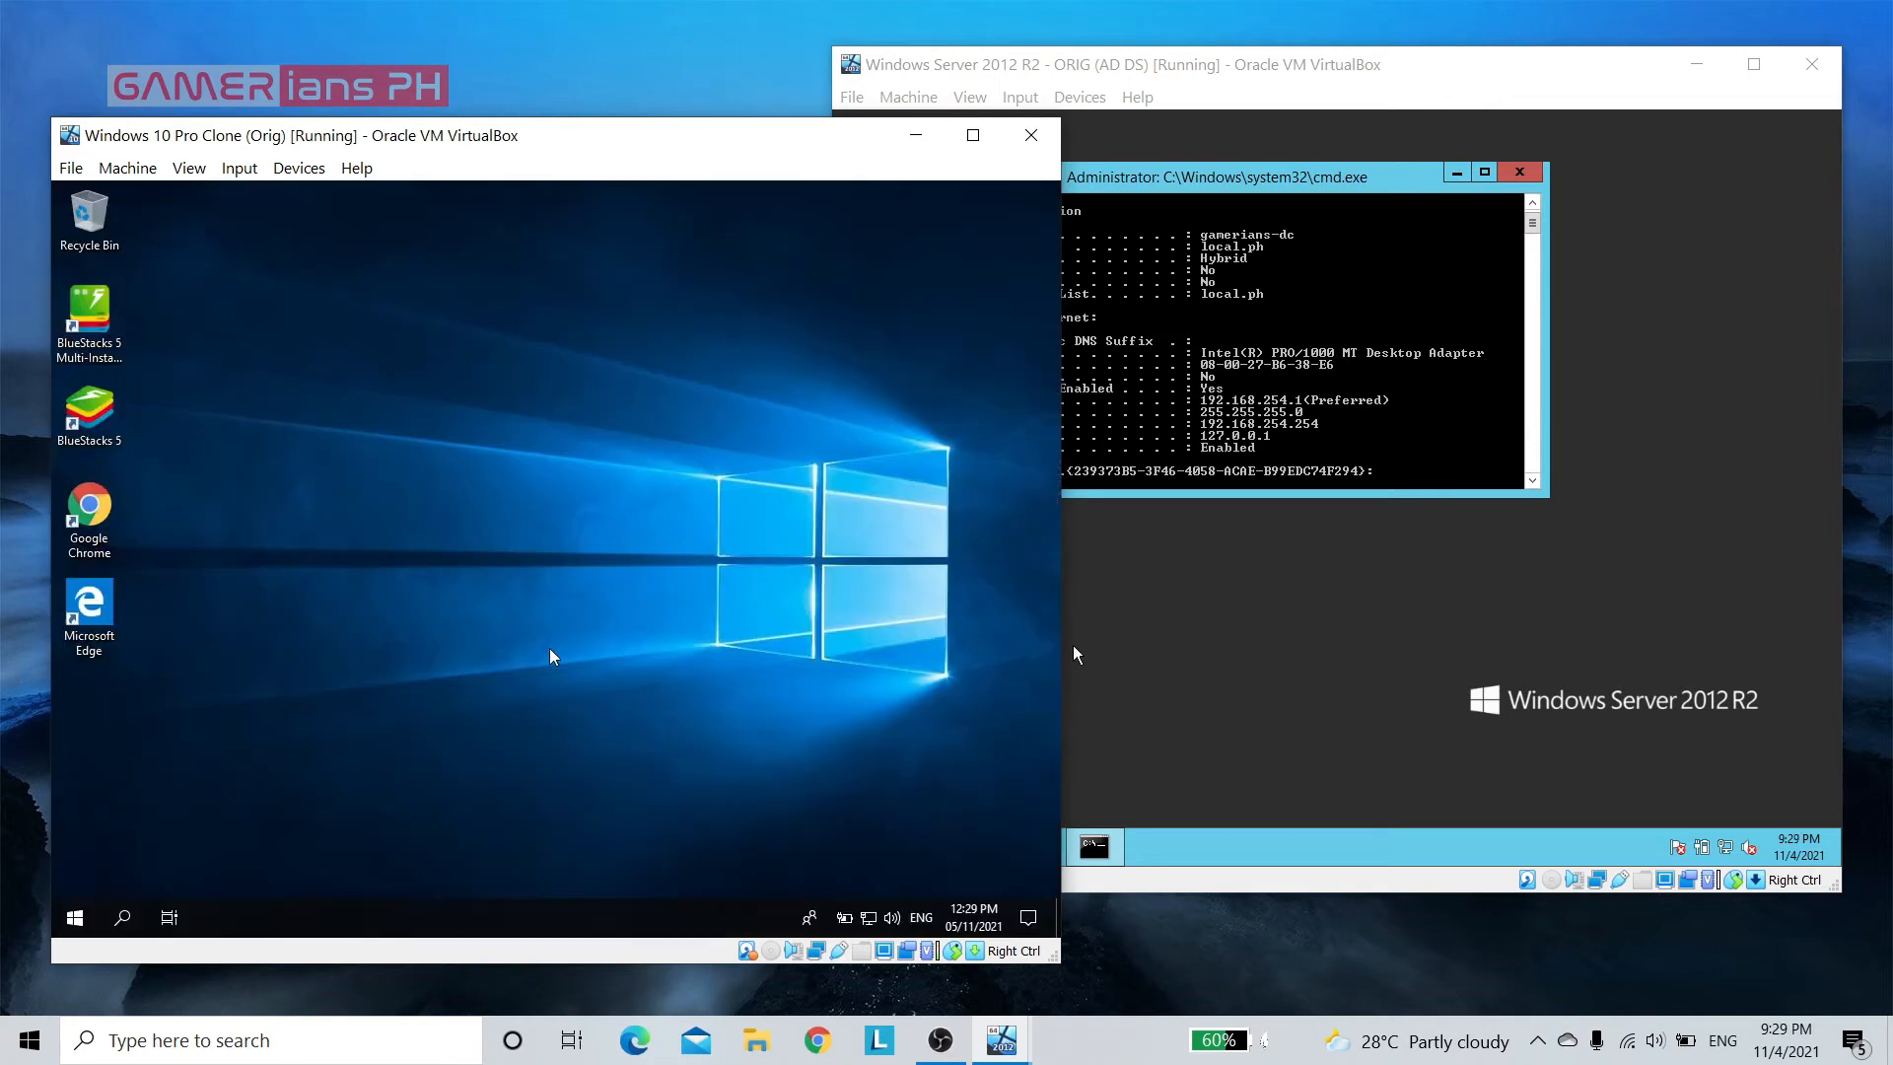
key(super+r)
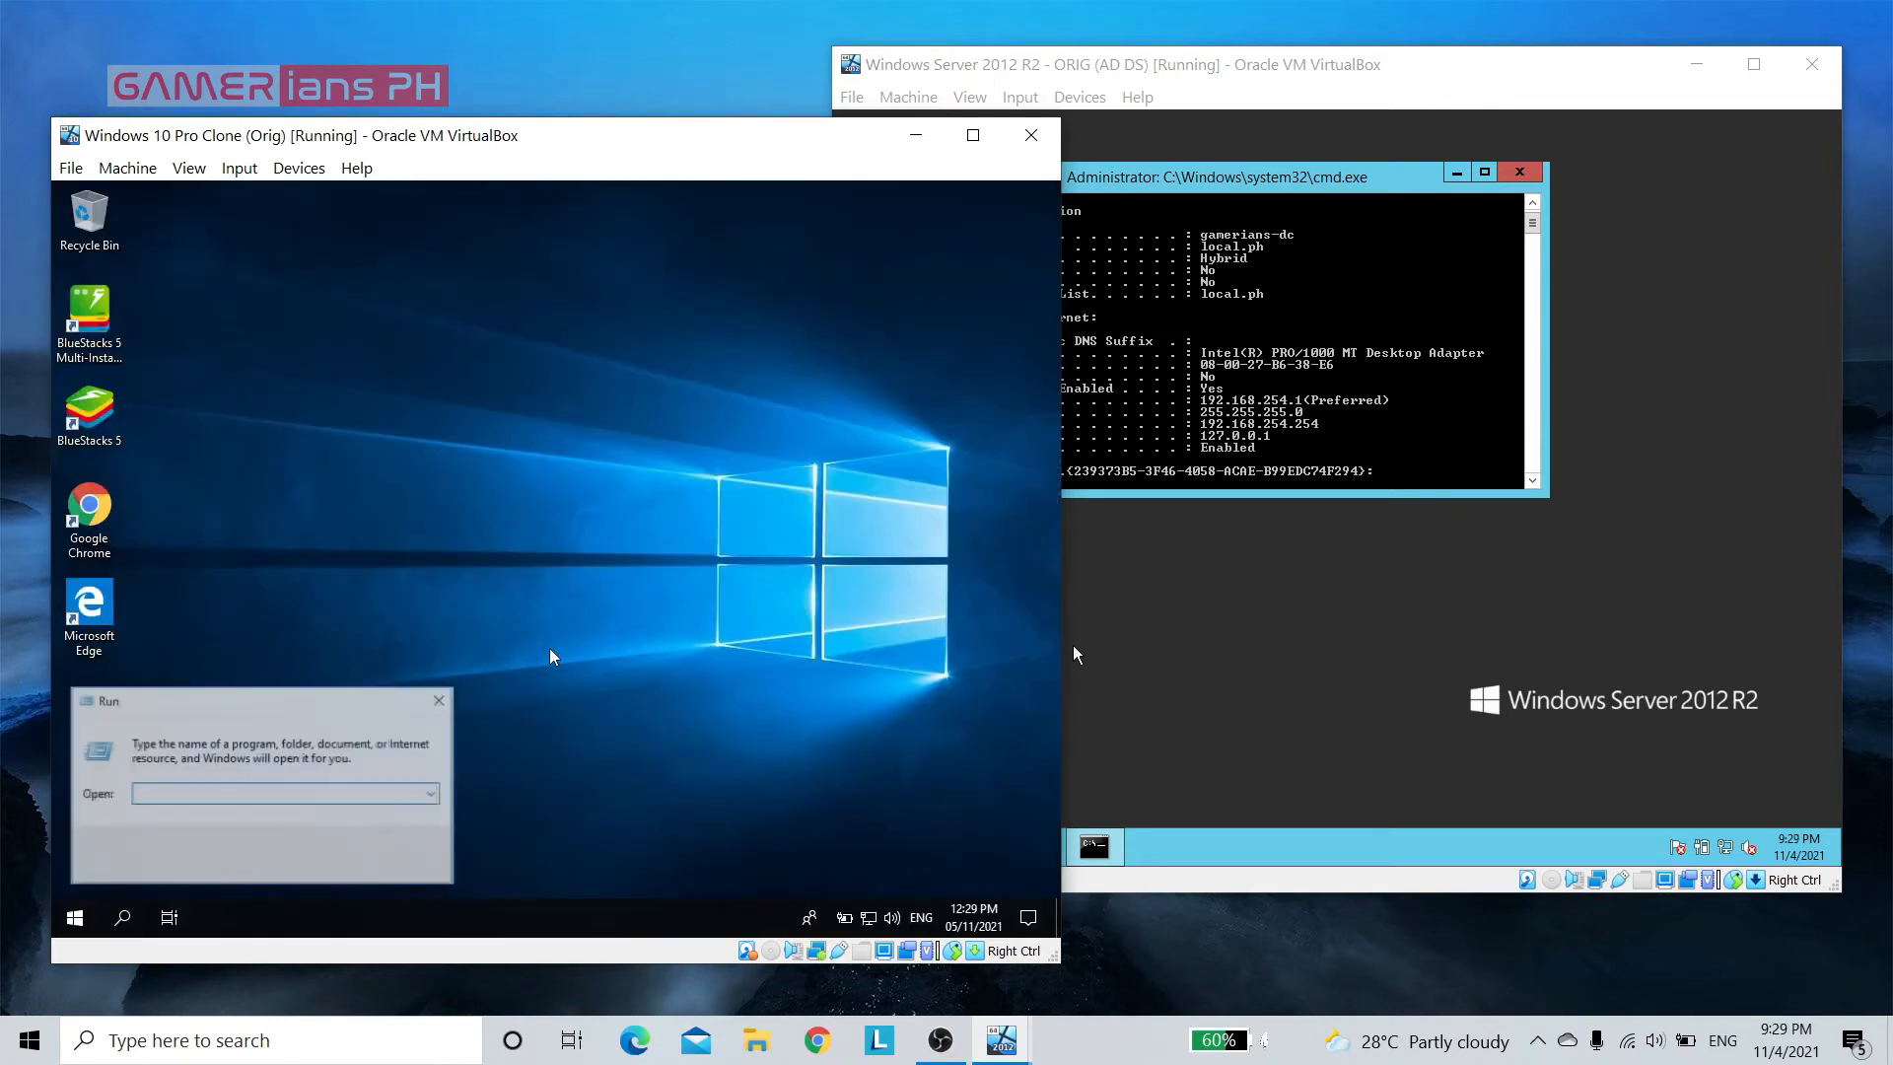
key(Return)
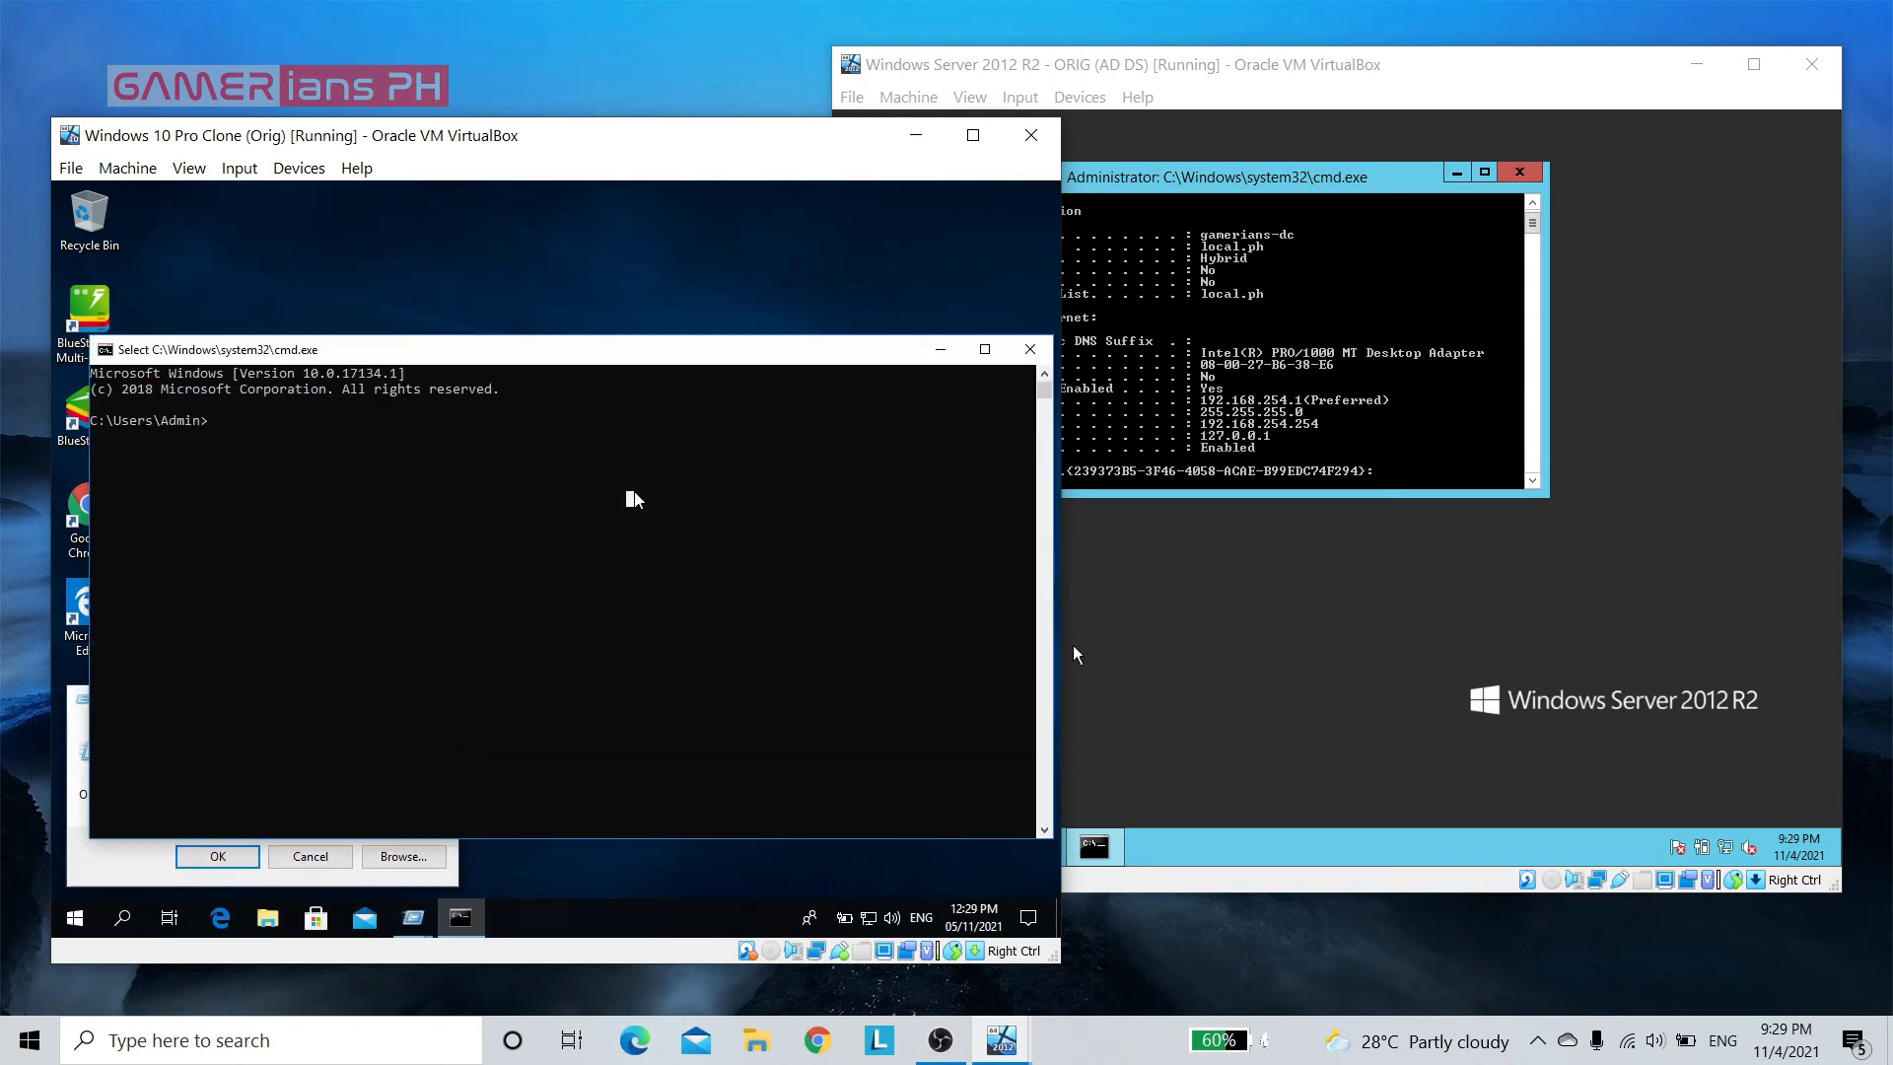
text(sysdm.cpl)
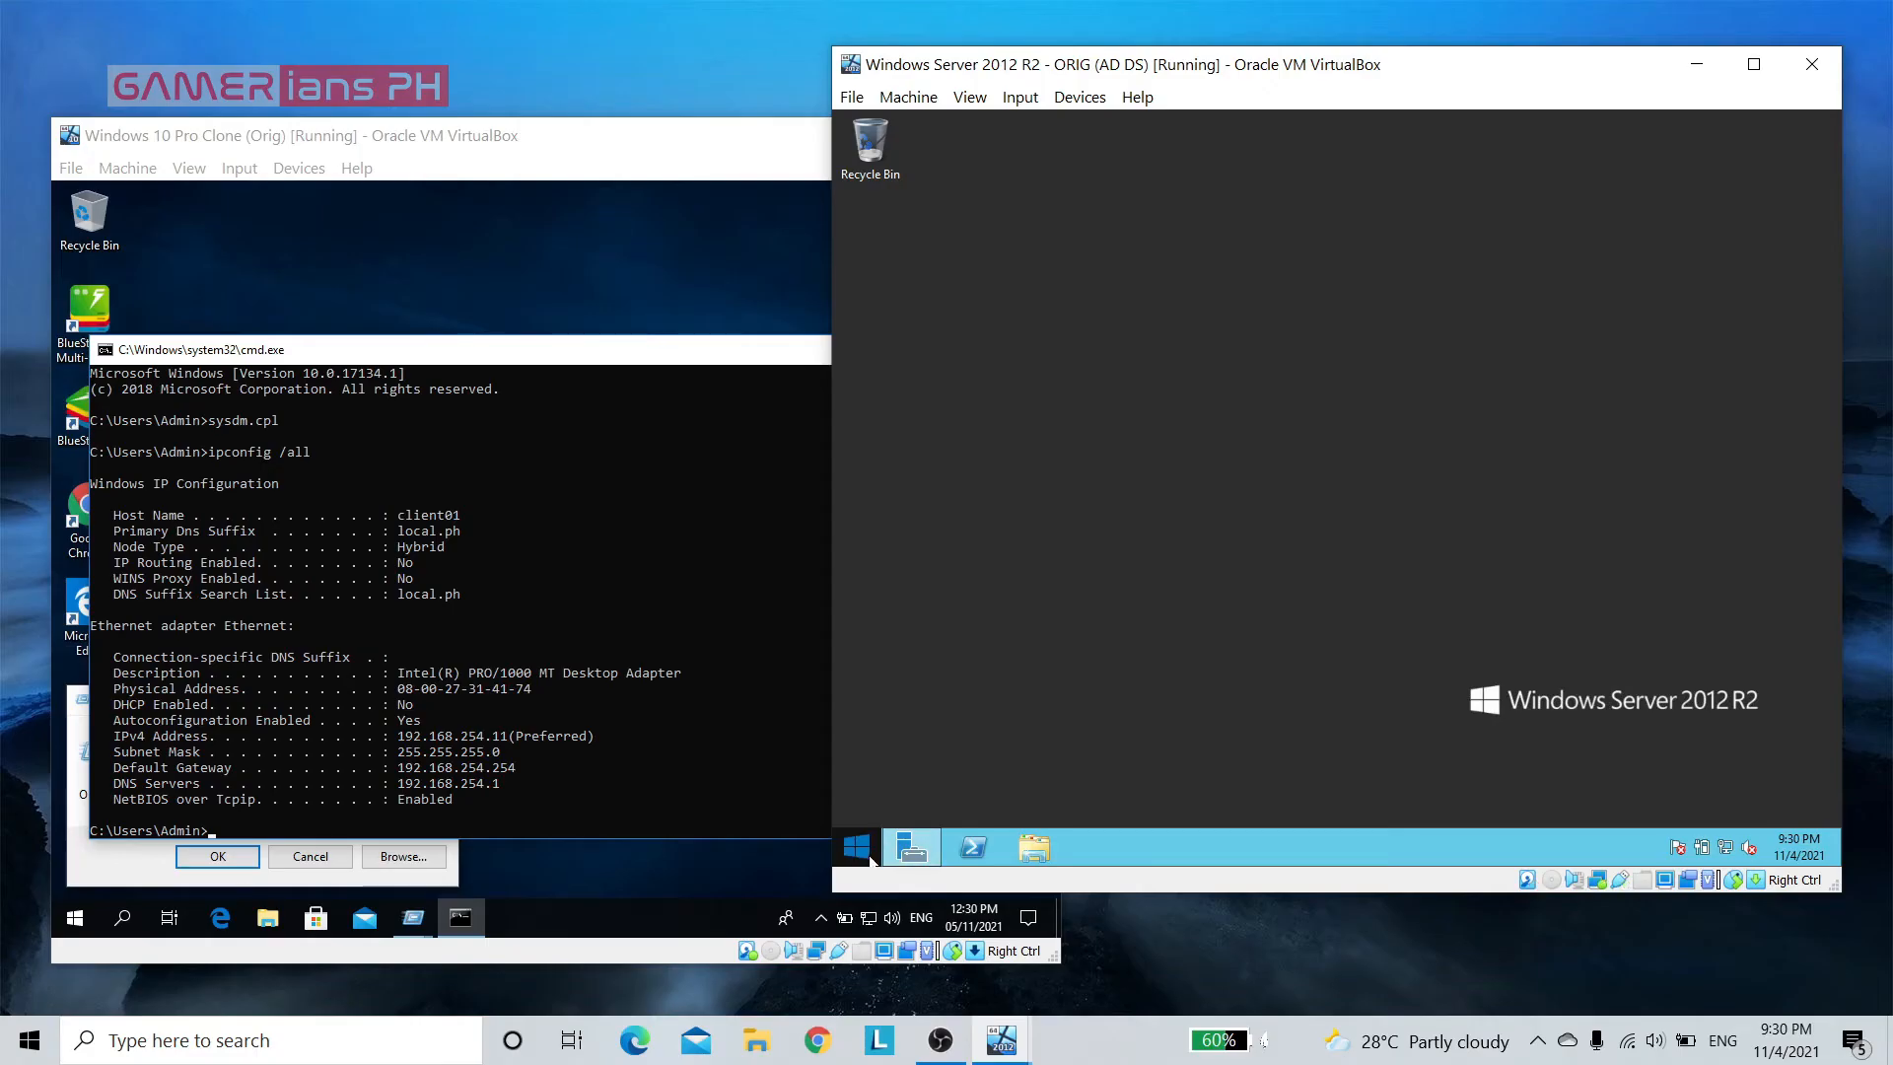
Open Active Directory Users and Computers from the Administrative Tools on the Windows Server
click(871, 860)
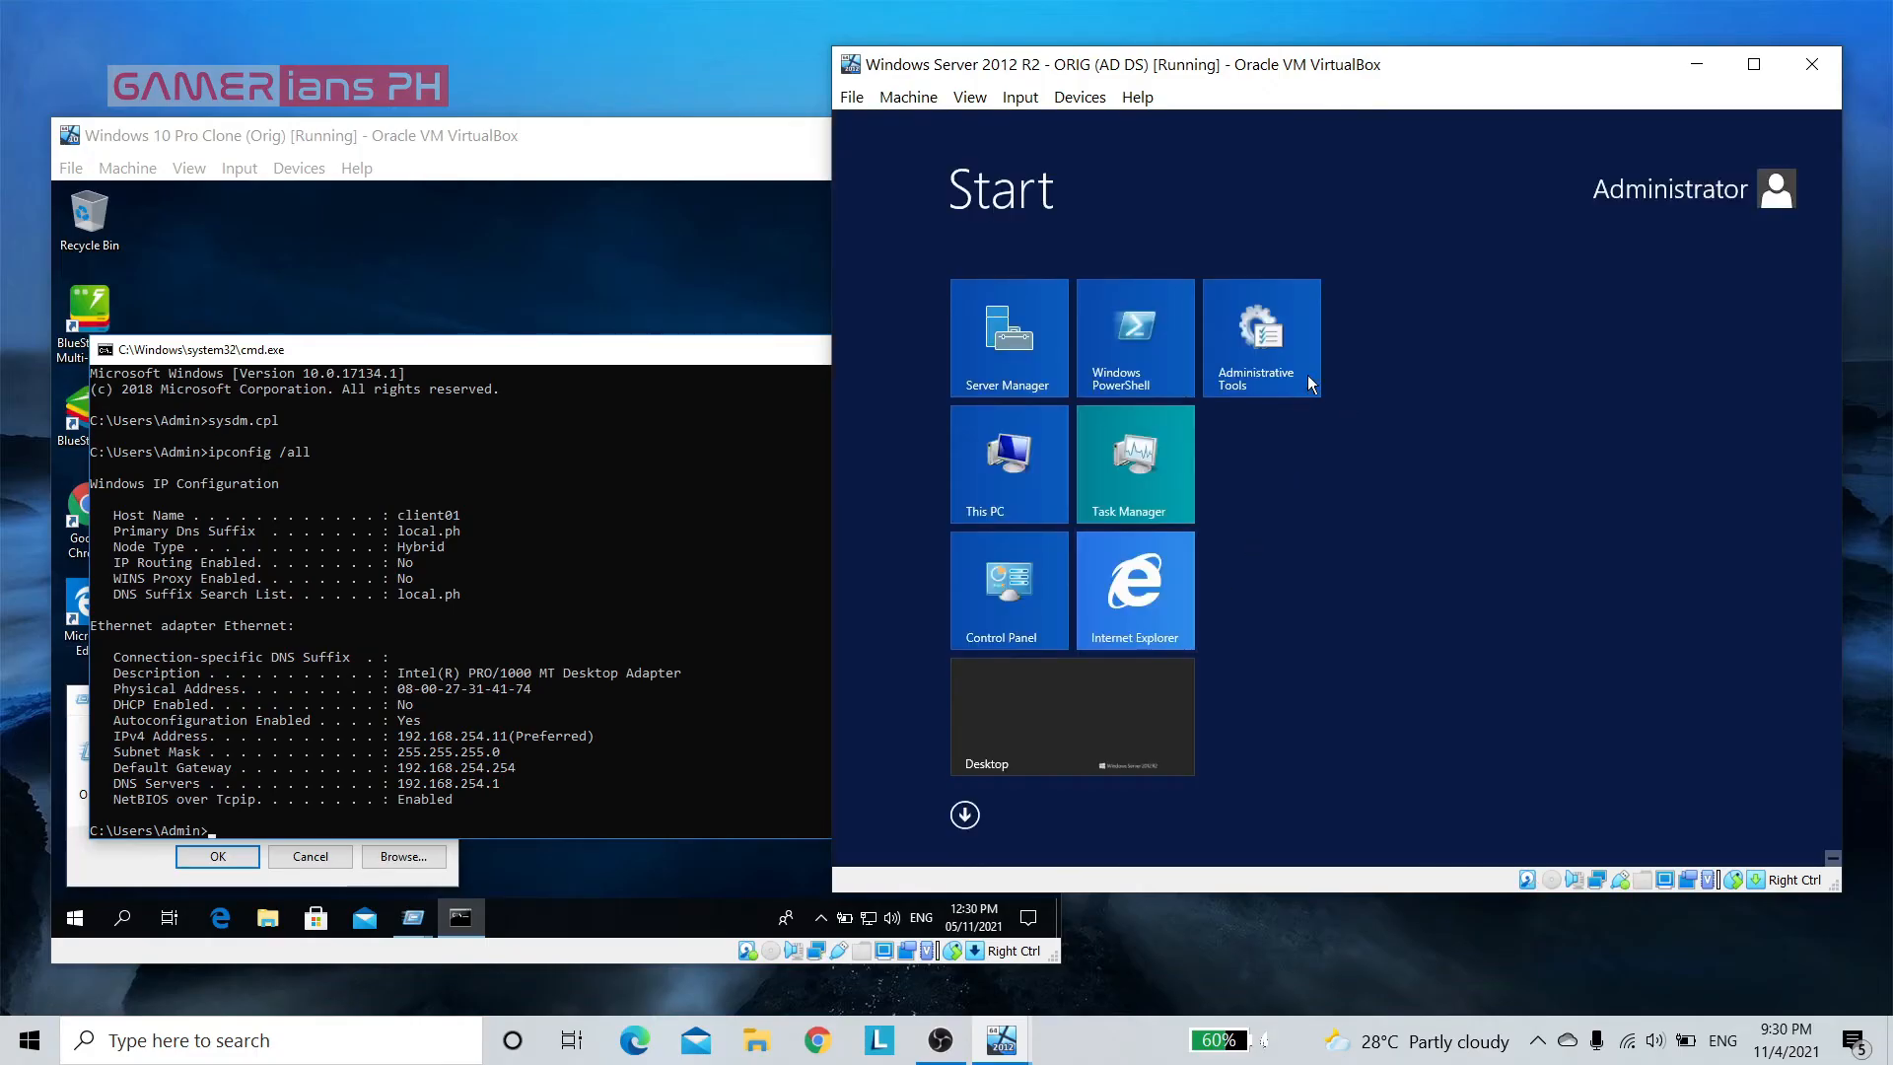
click(1281, 359)
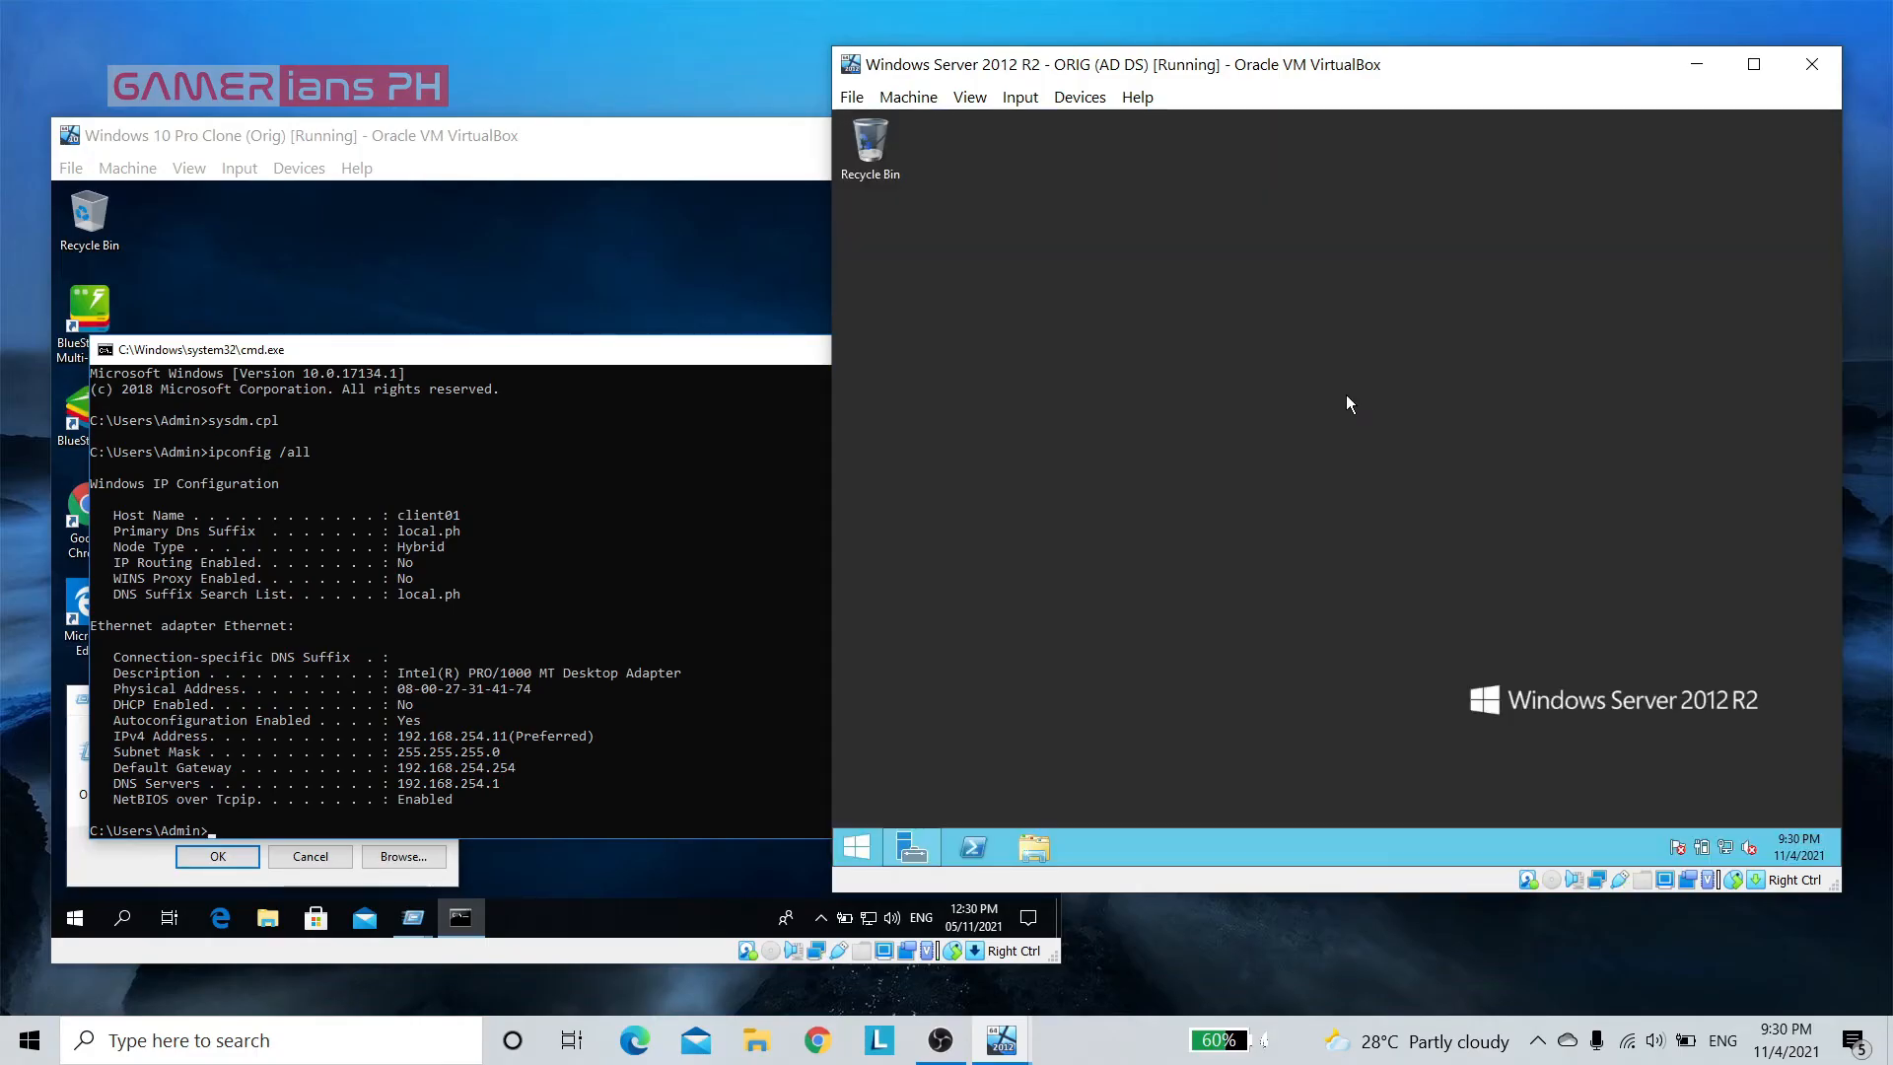
click(1434, 390)
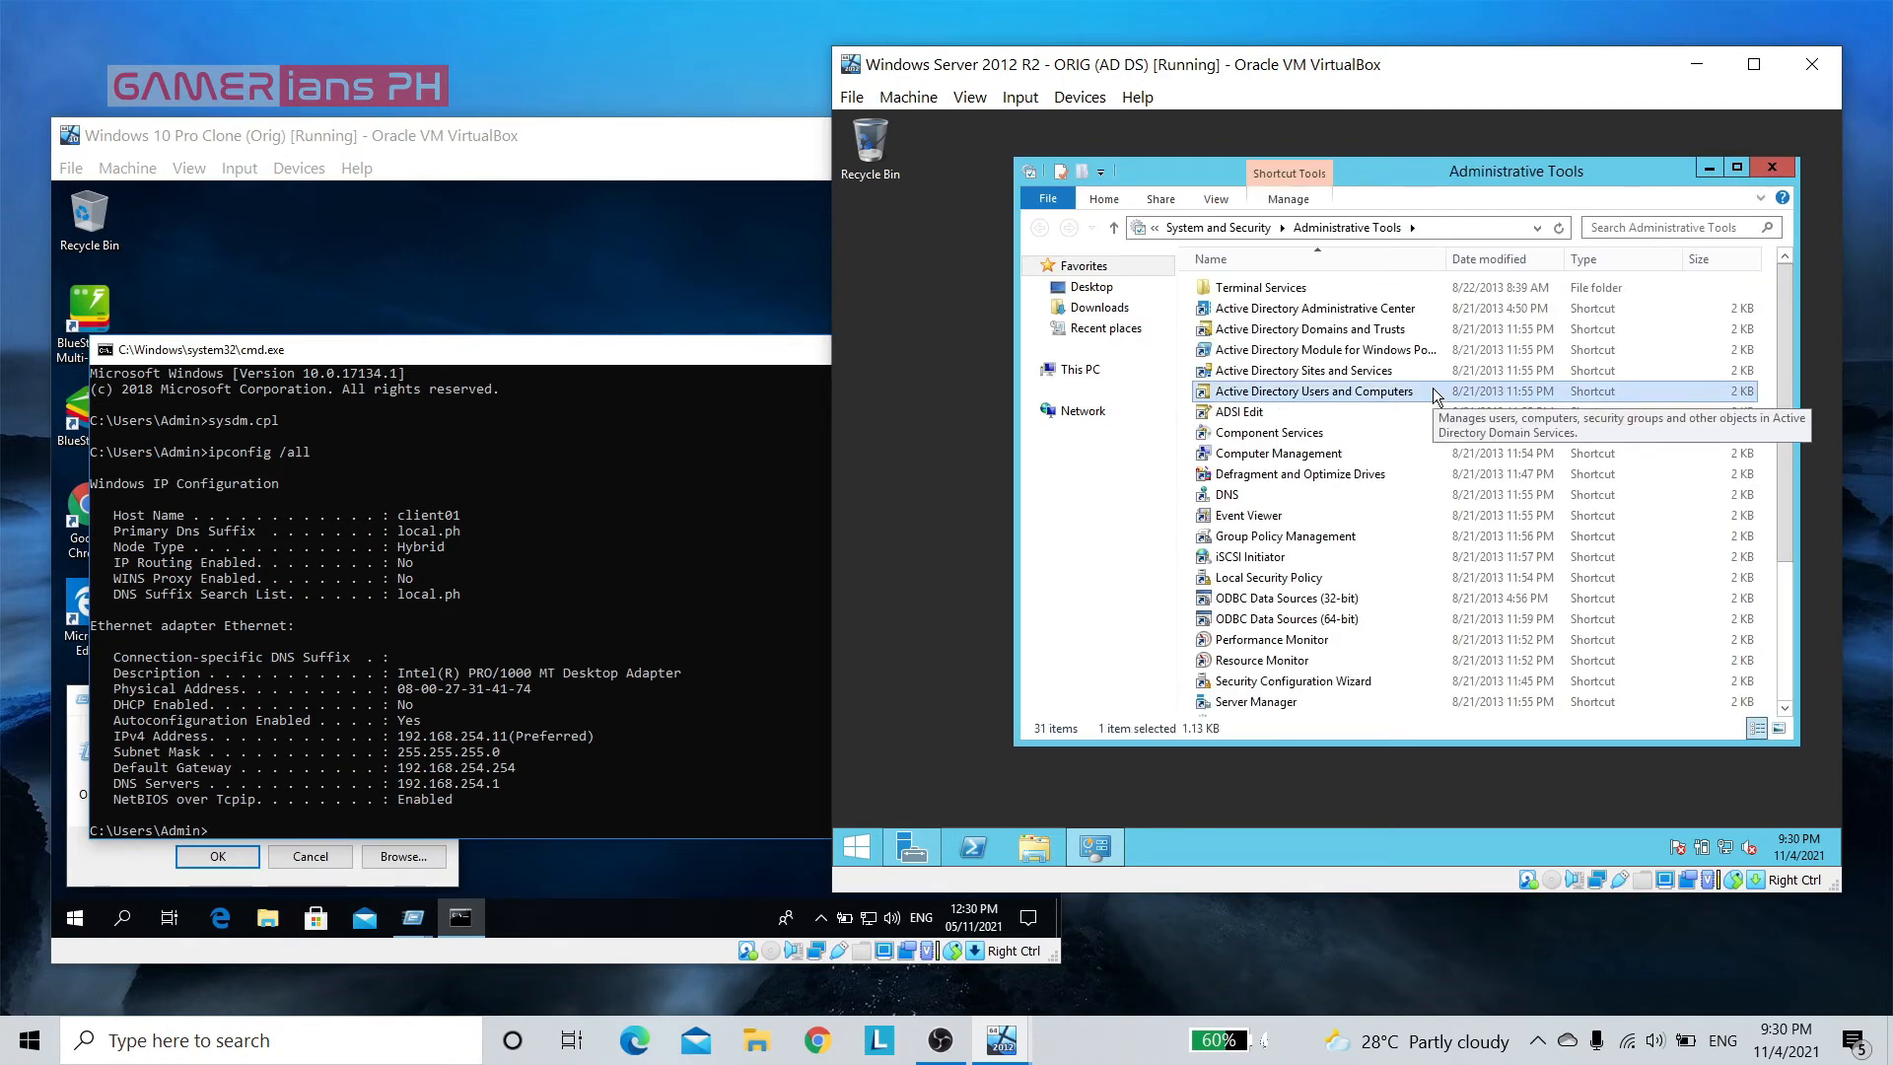
double_click(1433, 391)
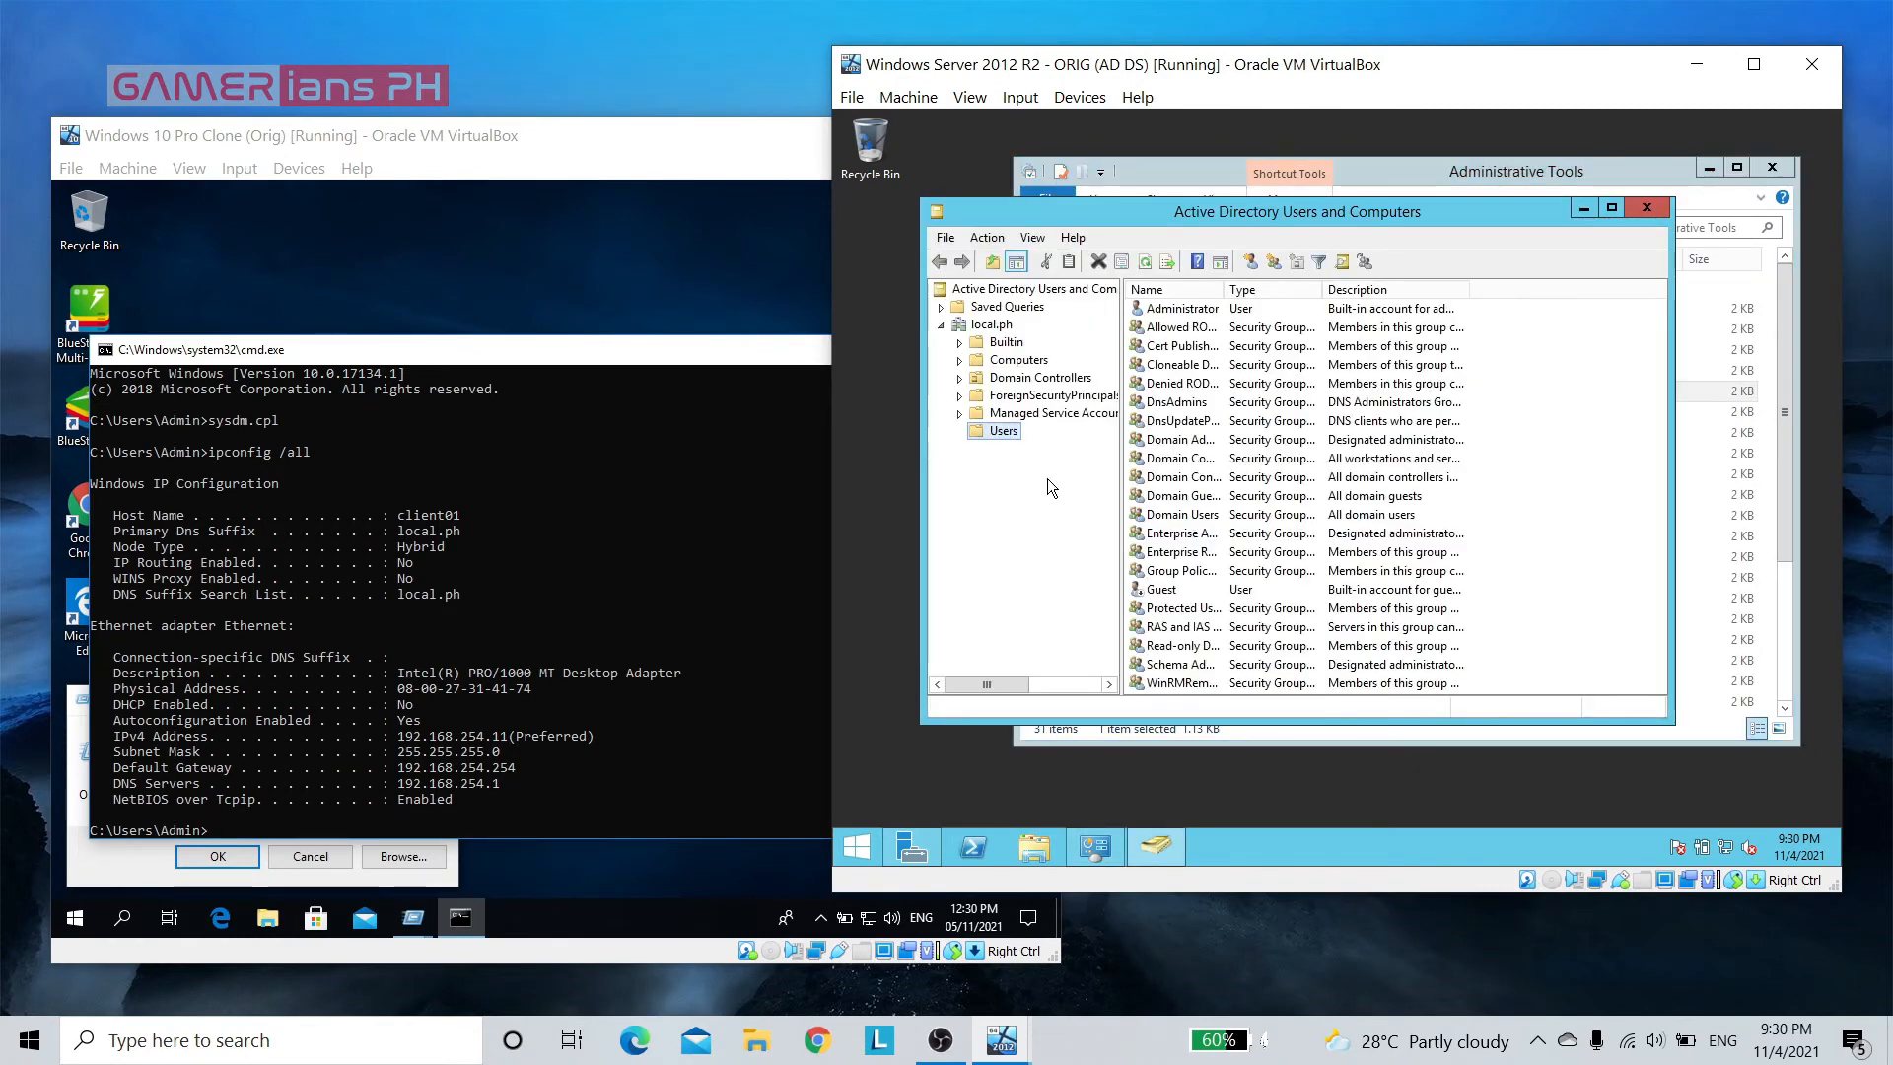
Check the CLIENT01 entry in the Computers container of local.ph, and close both administration windows
click(1025, 361)
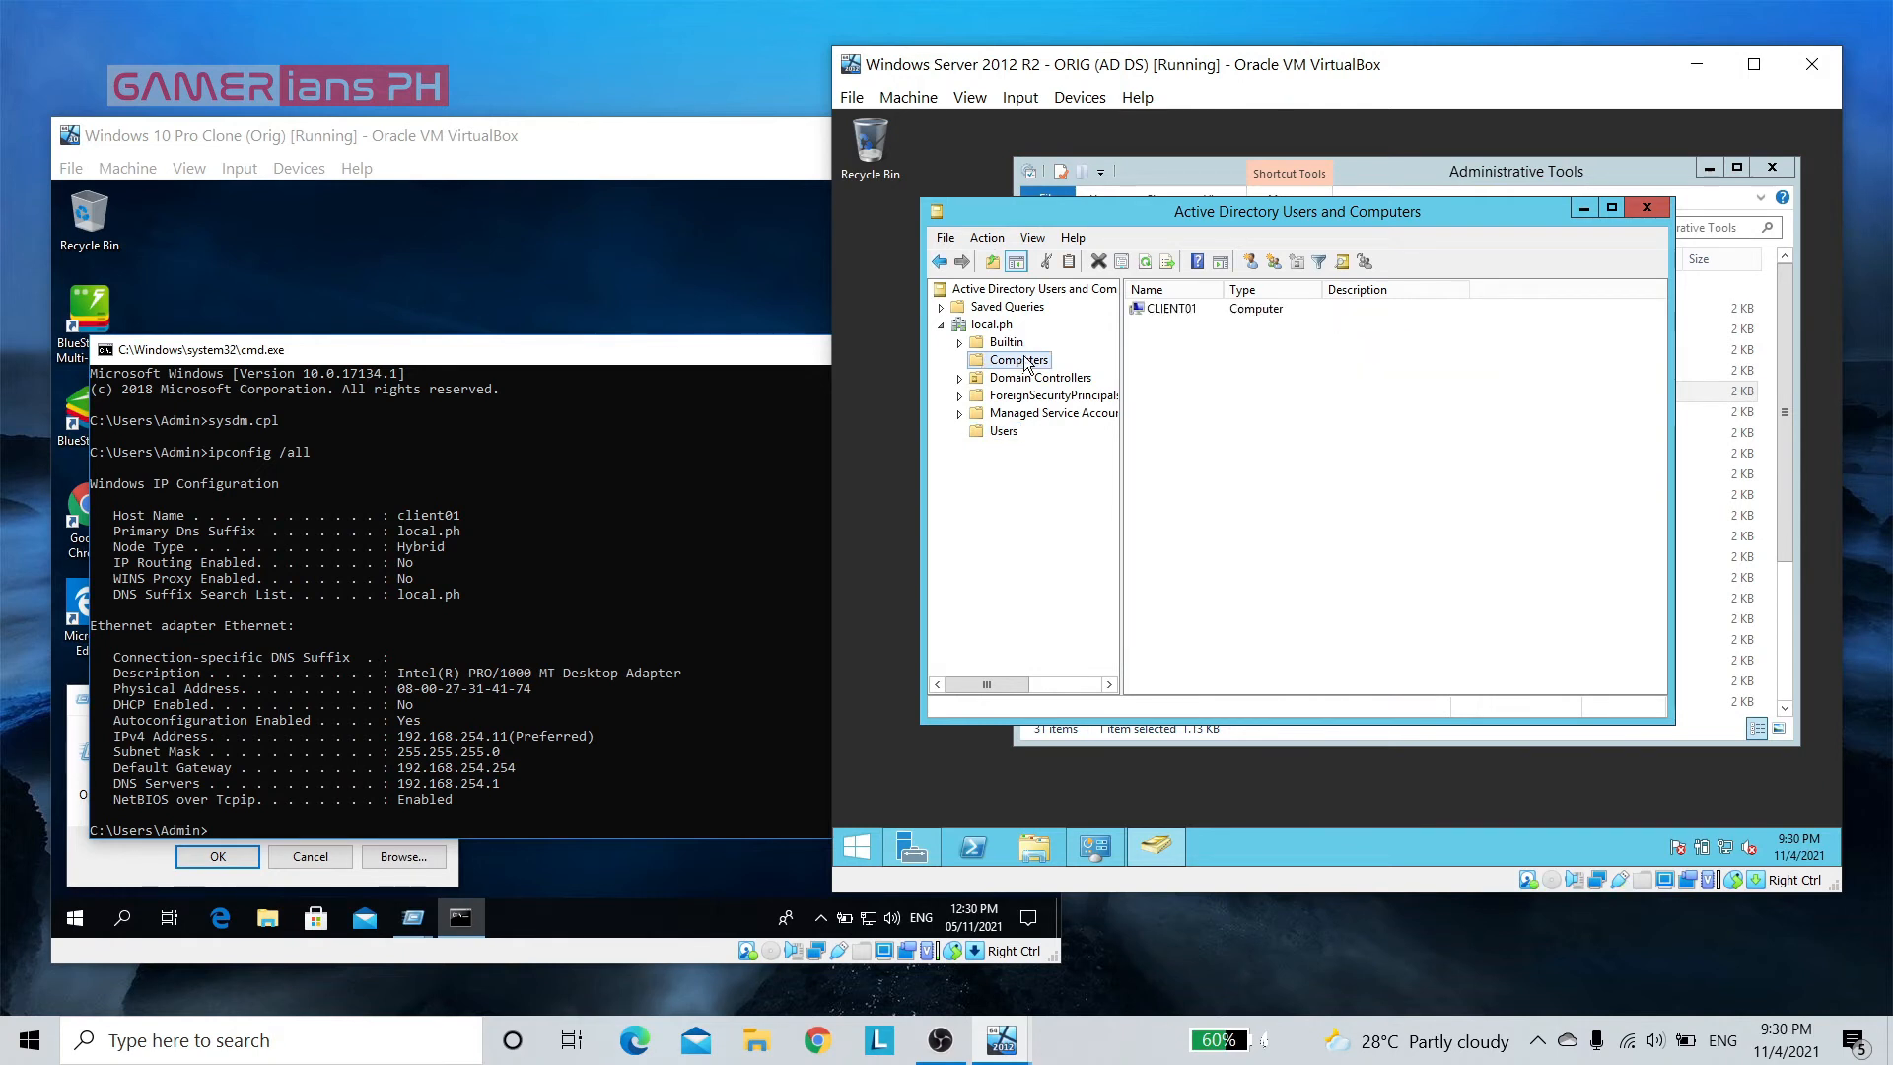
click(1179, 312)
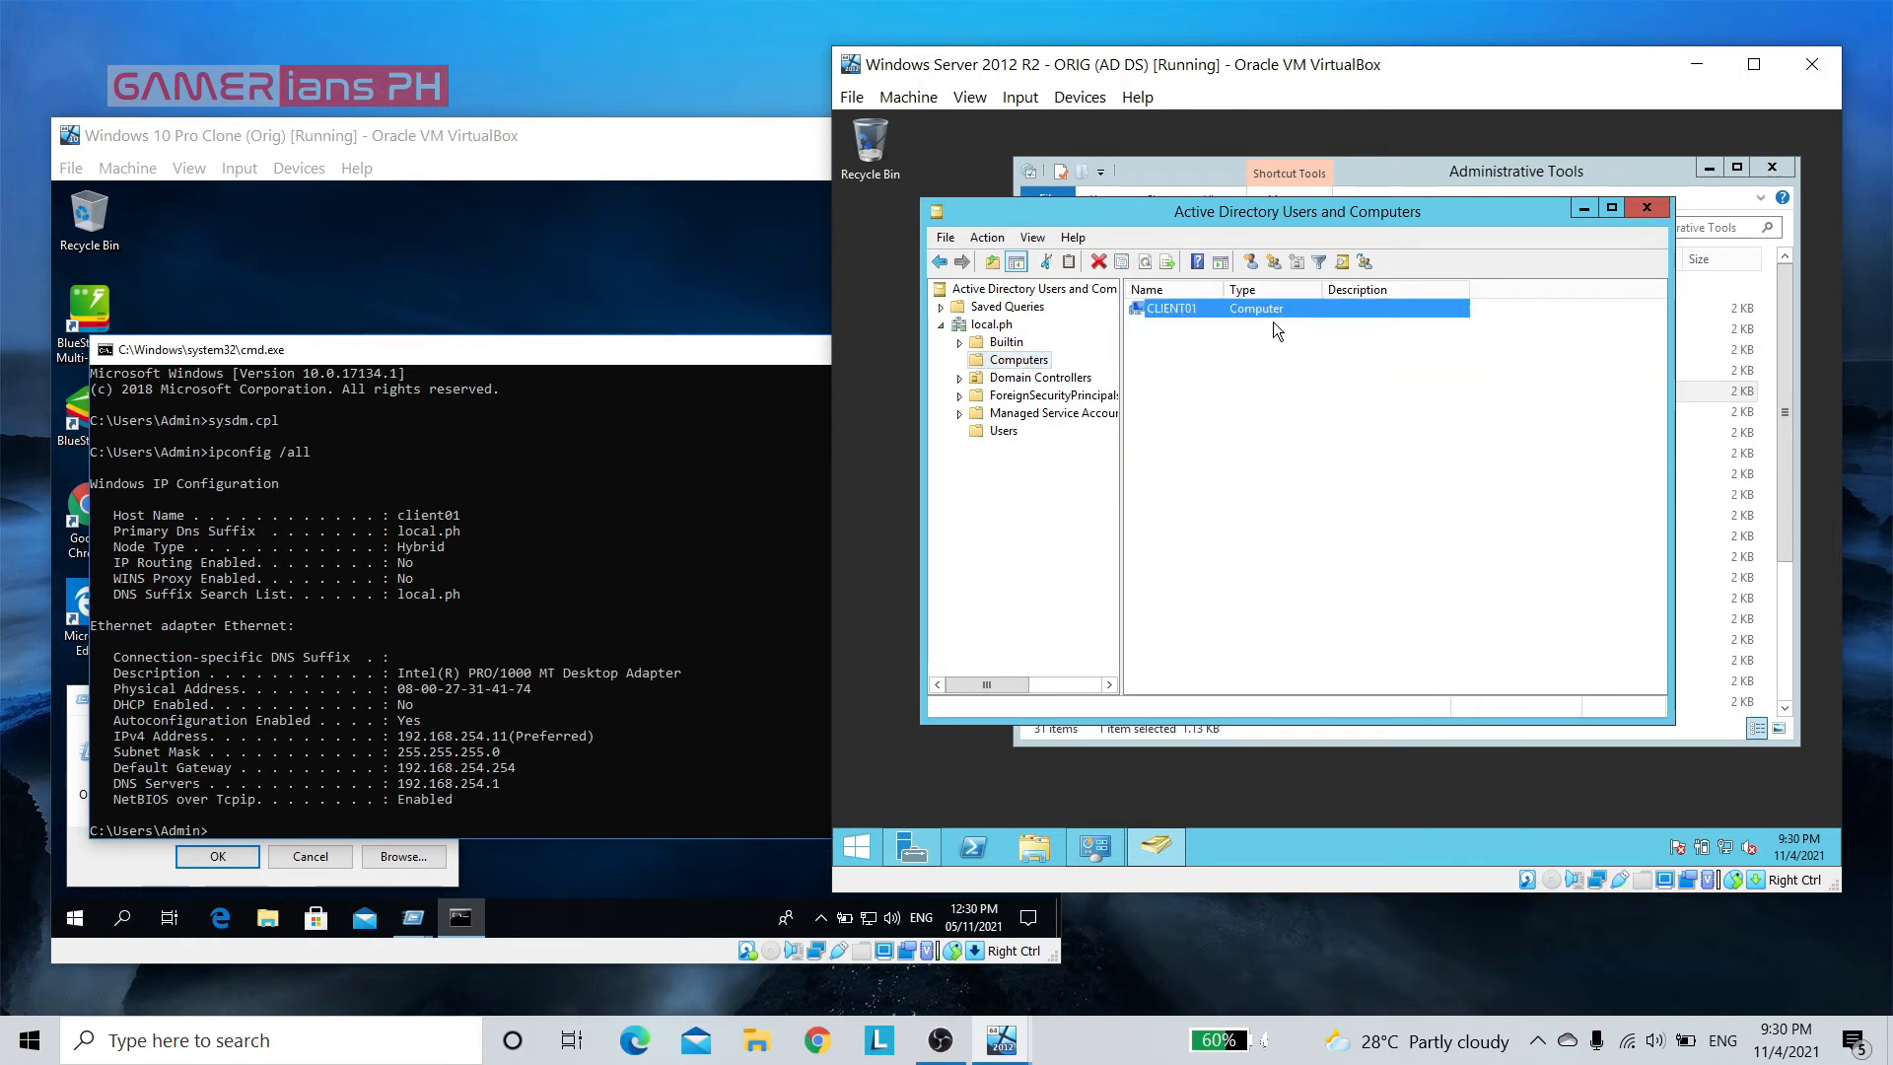
click(1652, 203)
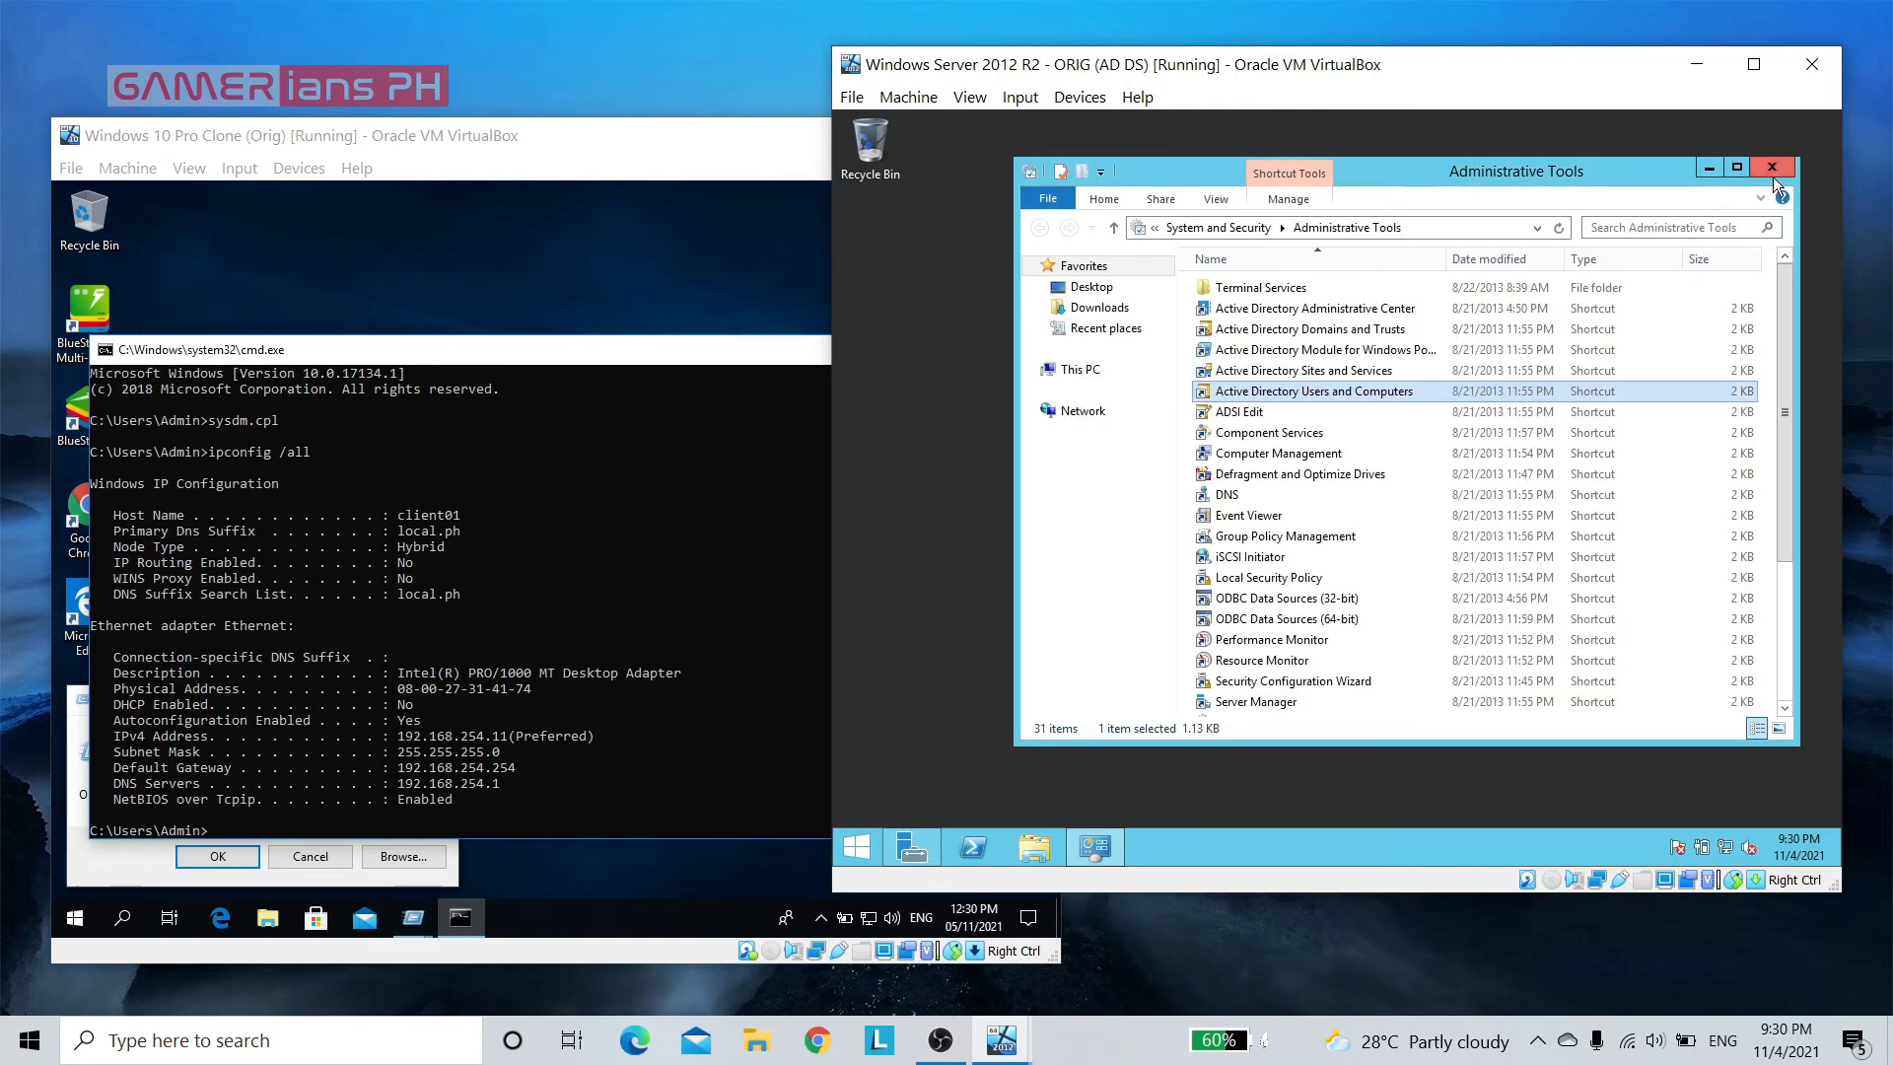
click(1766, 166)
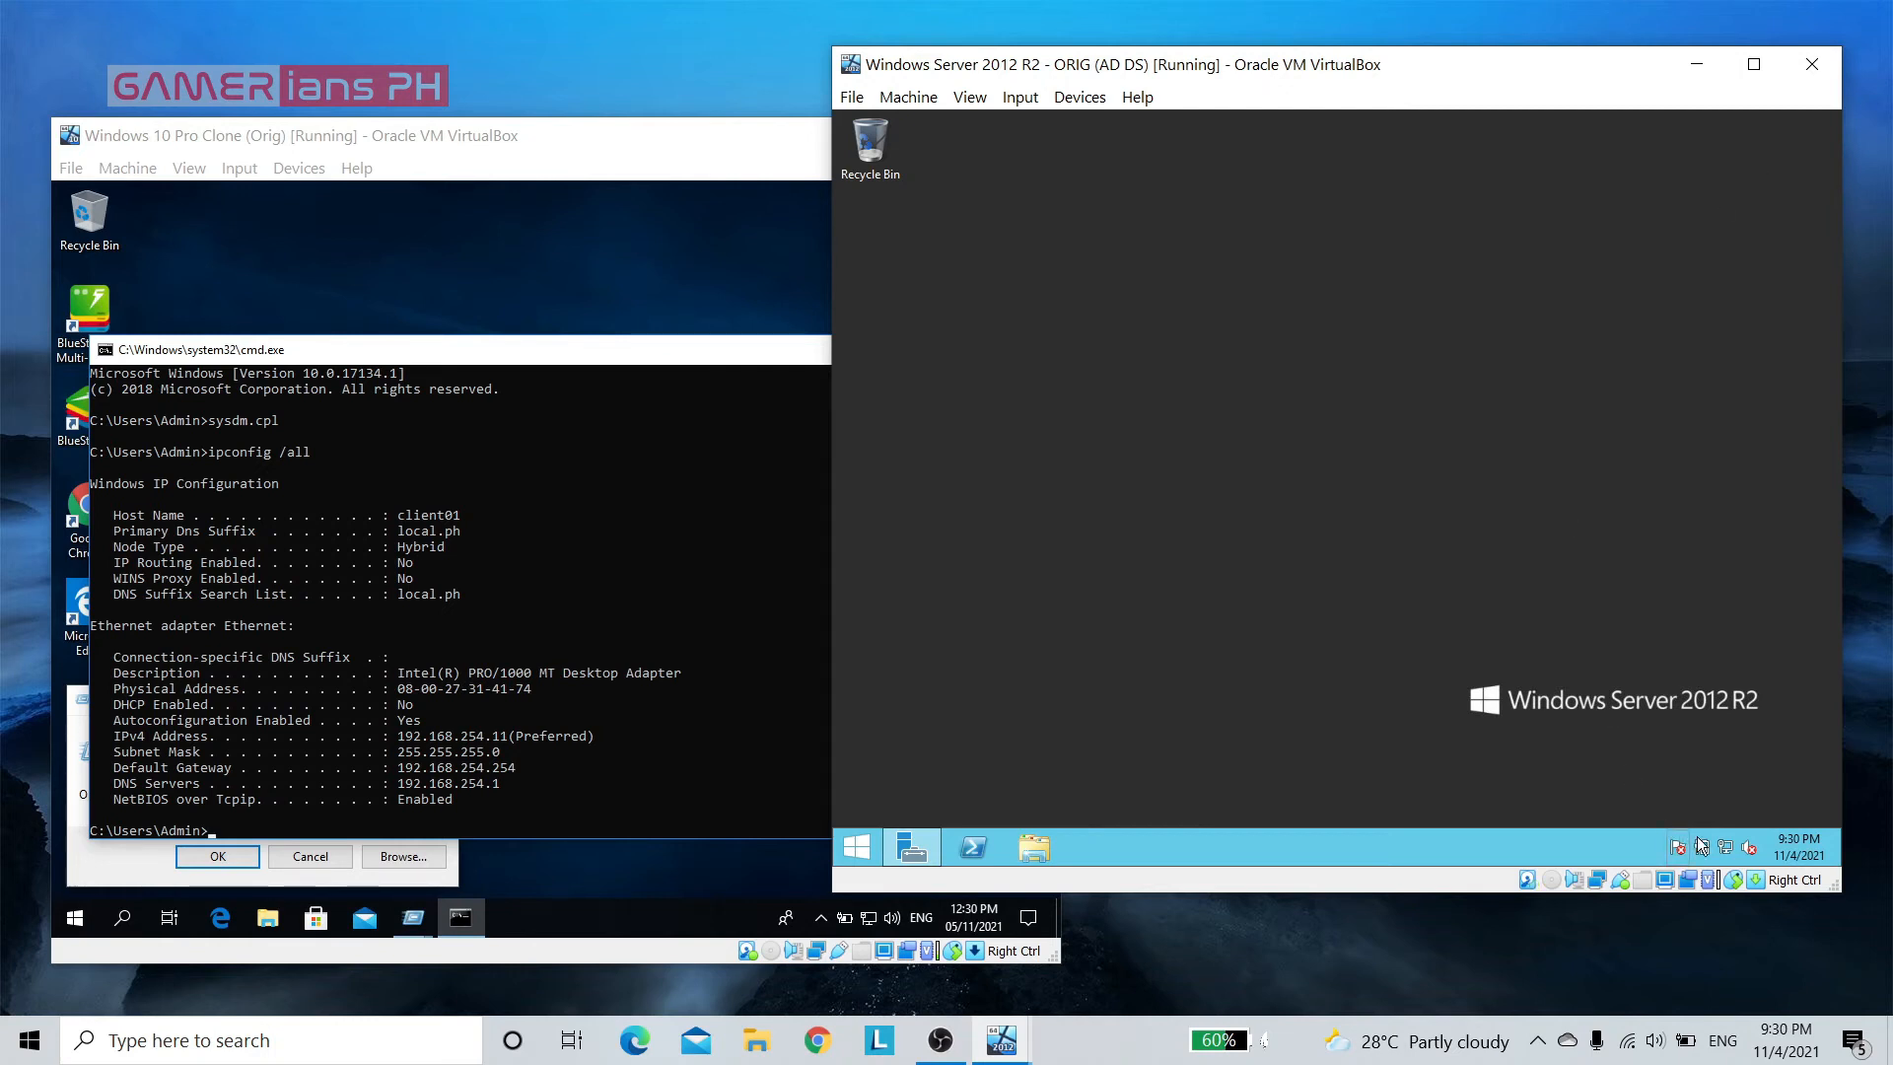
Change the Windows Server time zone to (UTC+08:00) Beijing, Chongqing, Hong Kong, Urumqi
mouse_move(1802, 848)
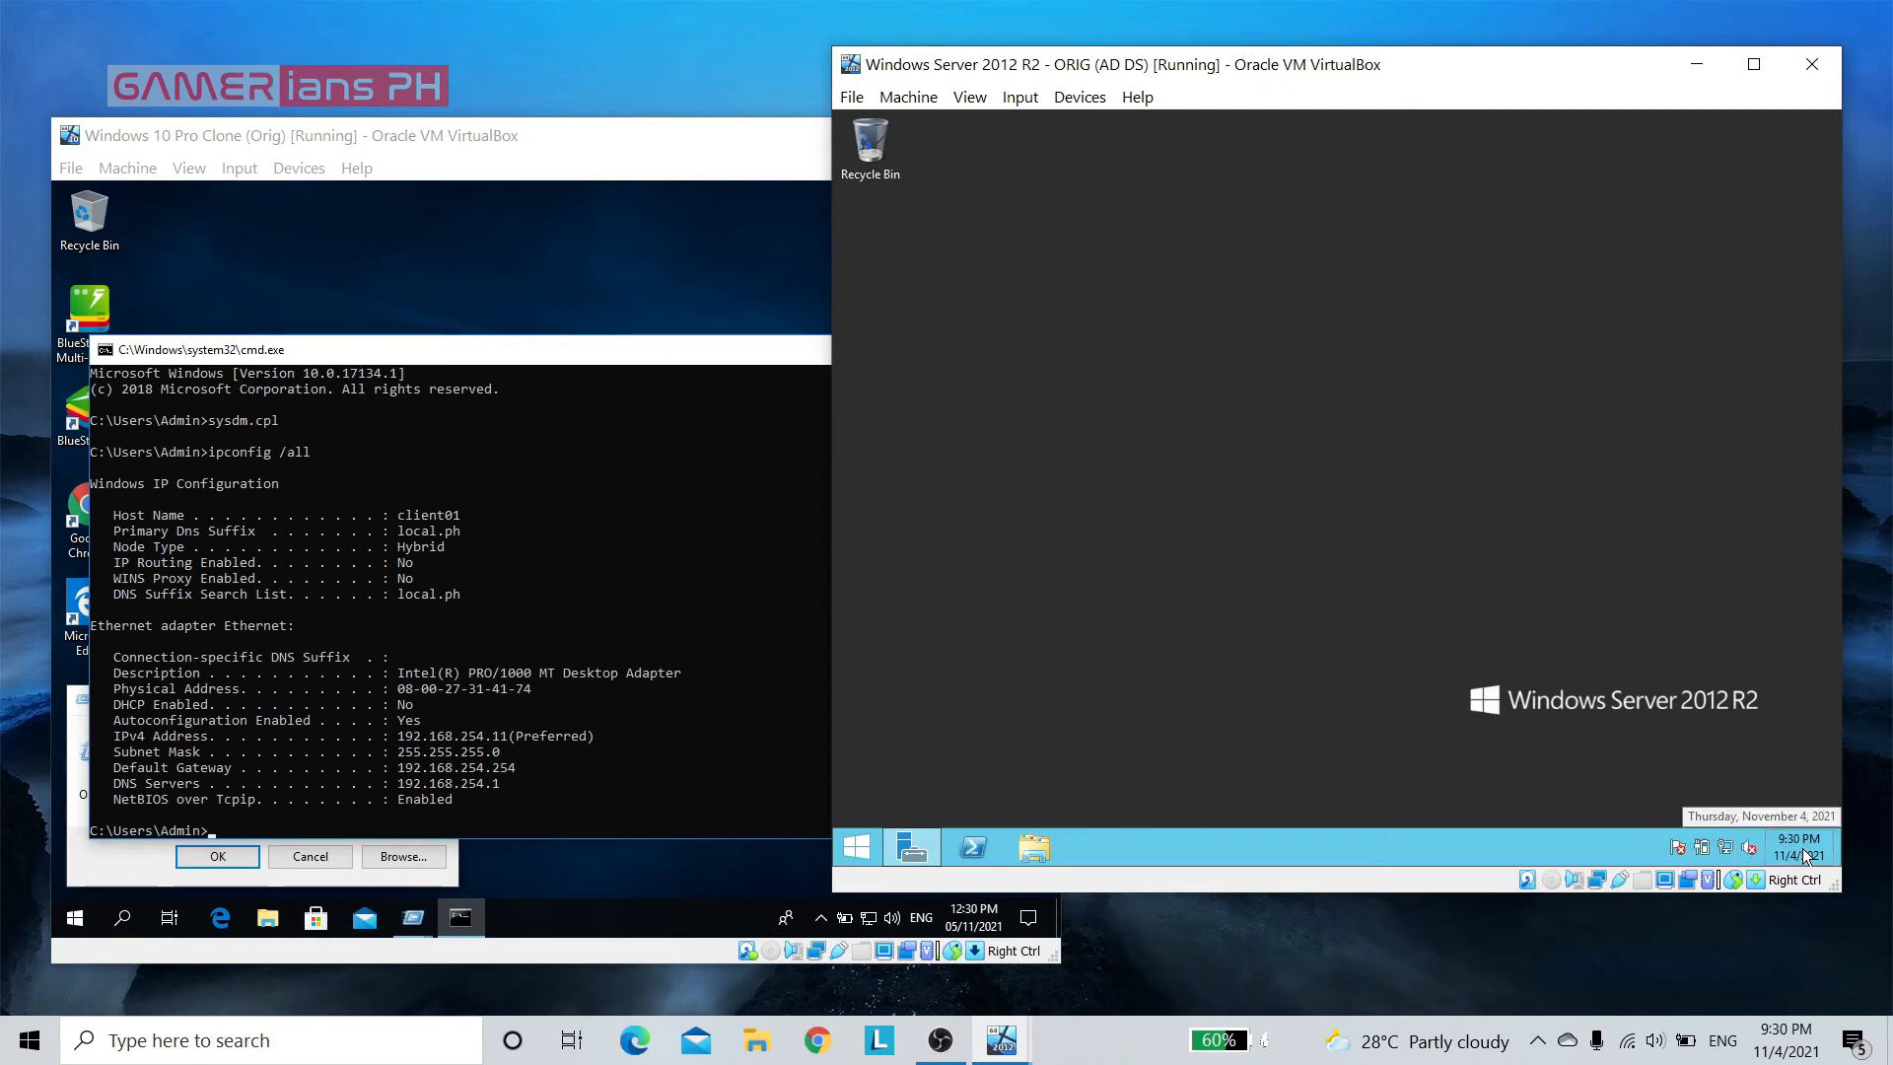
right_click(1803, 848)
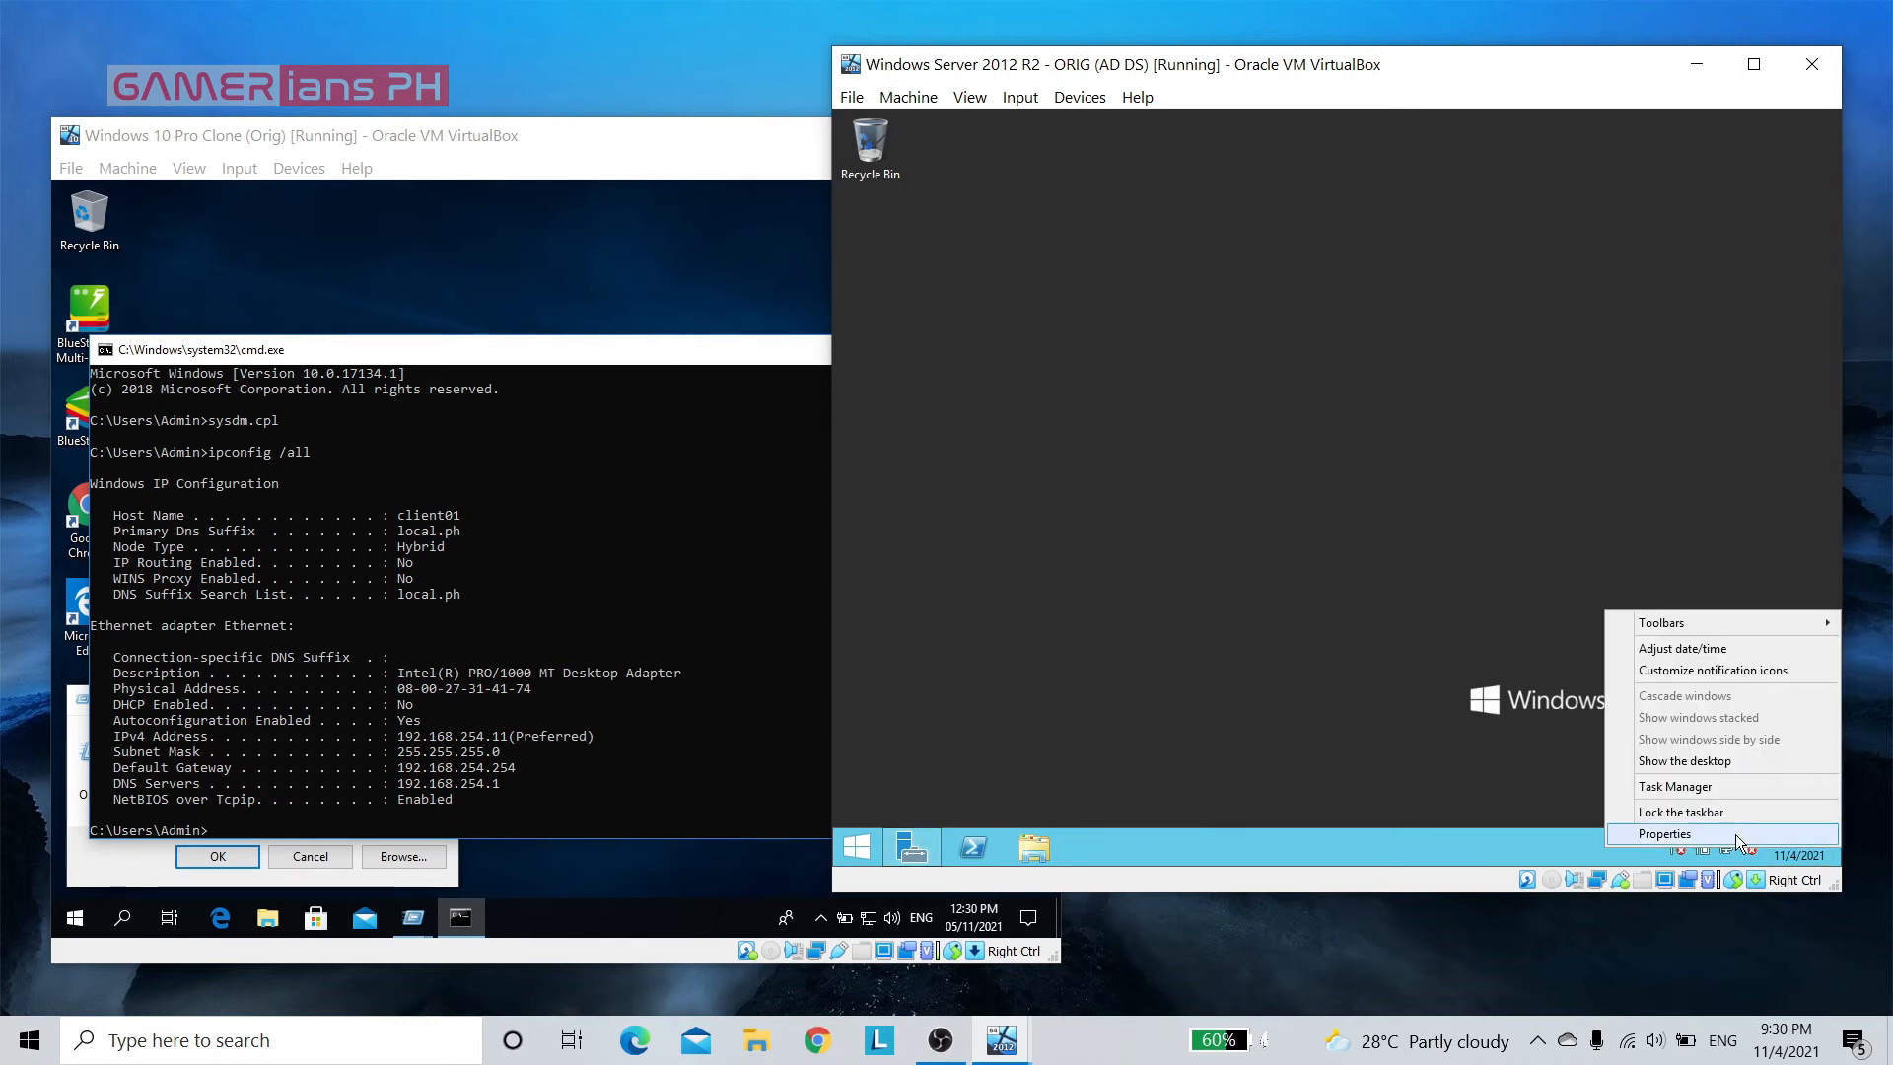
click(1702, 653)
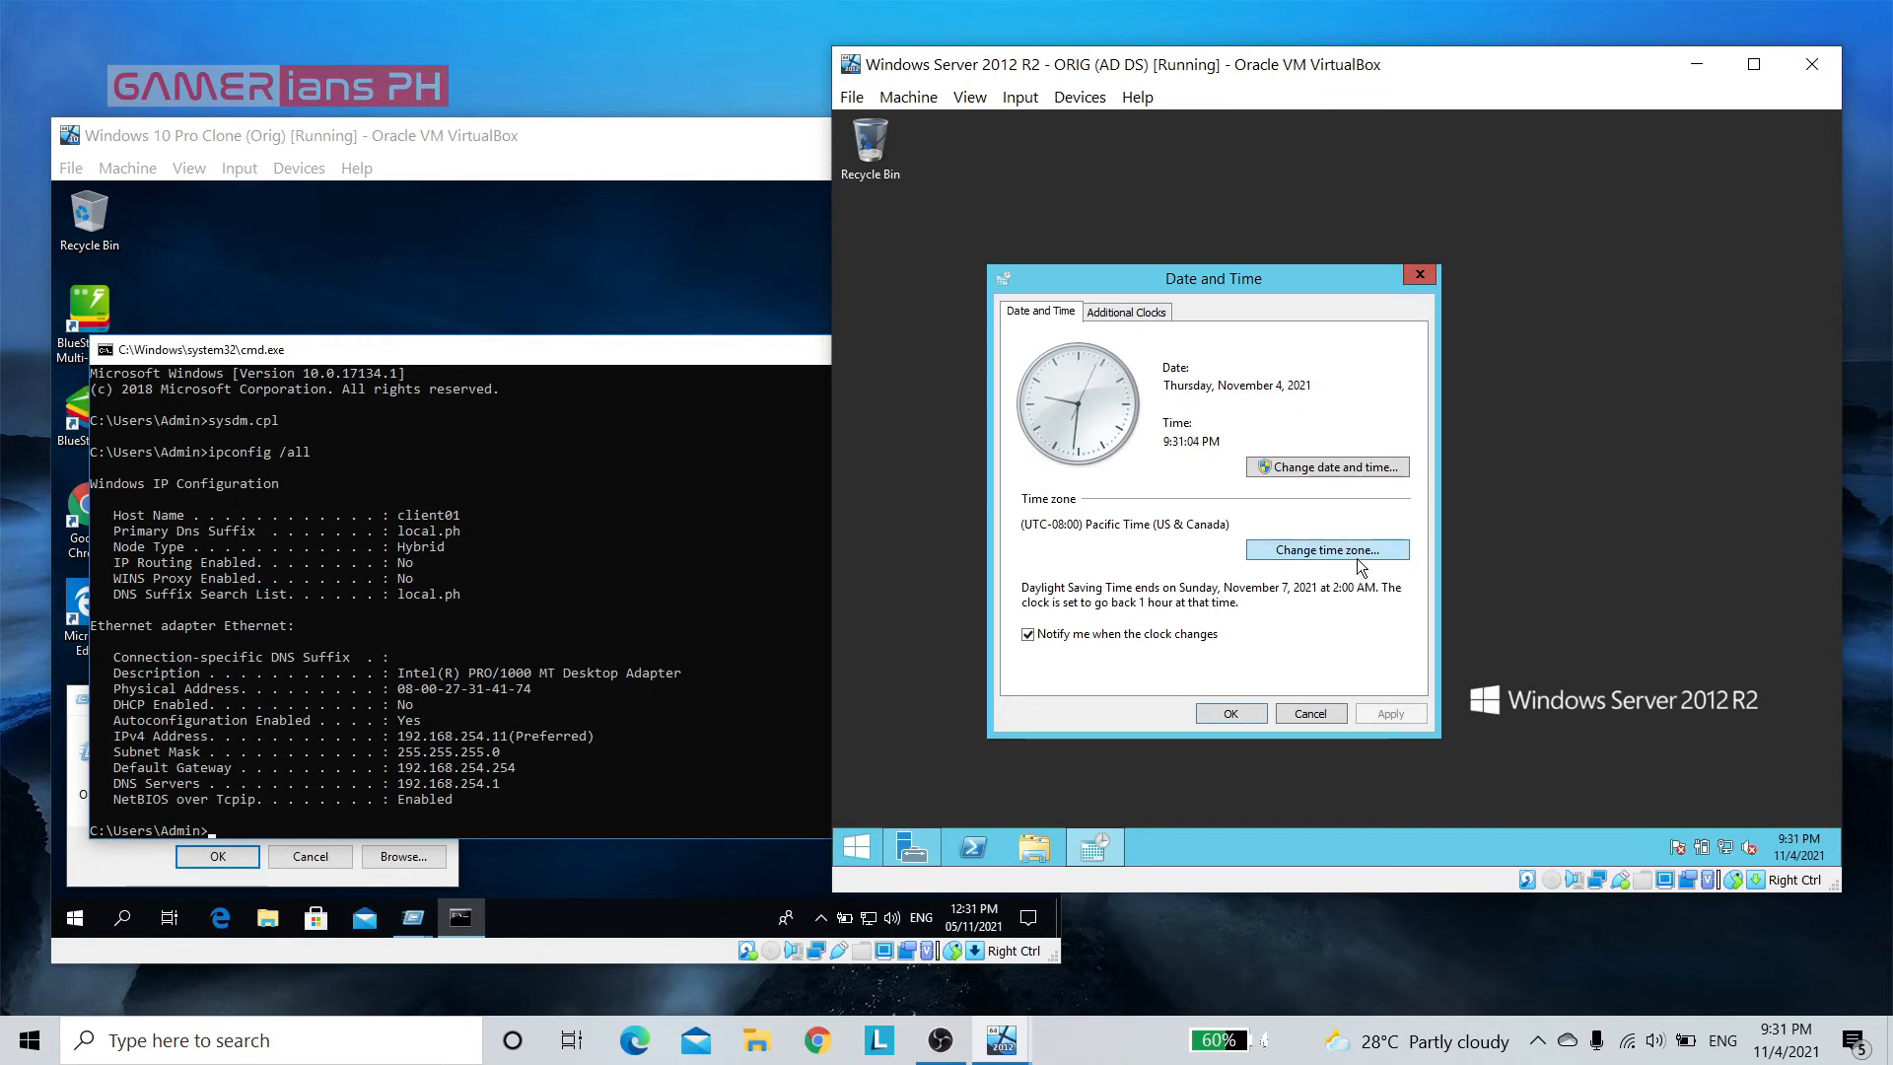
click(1335, 558)
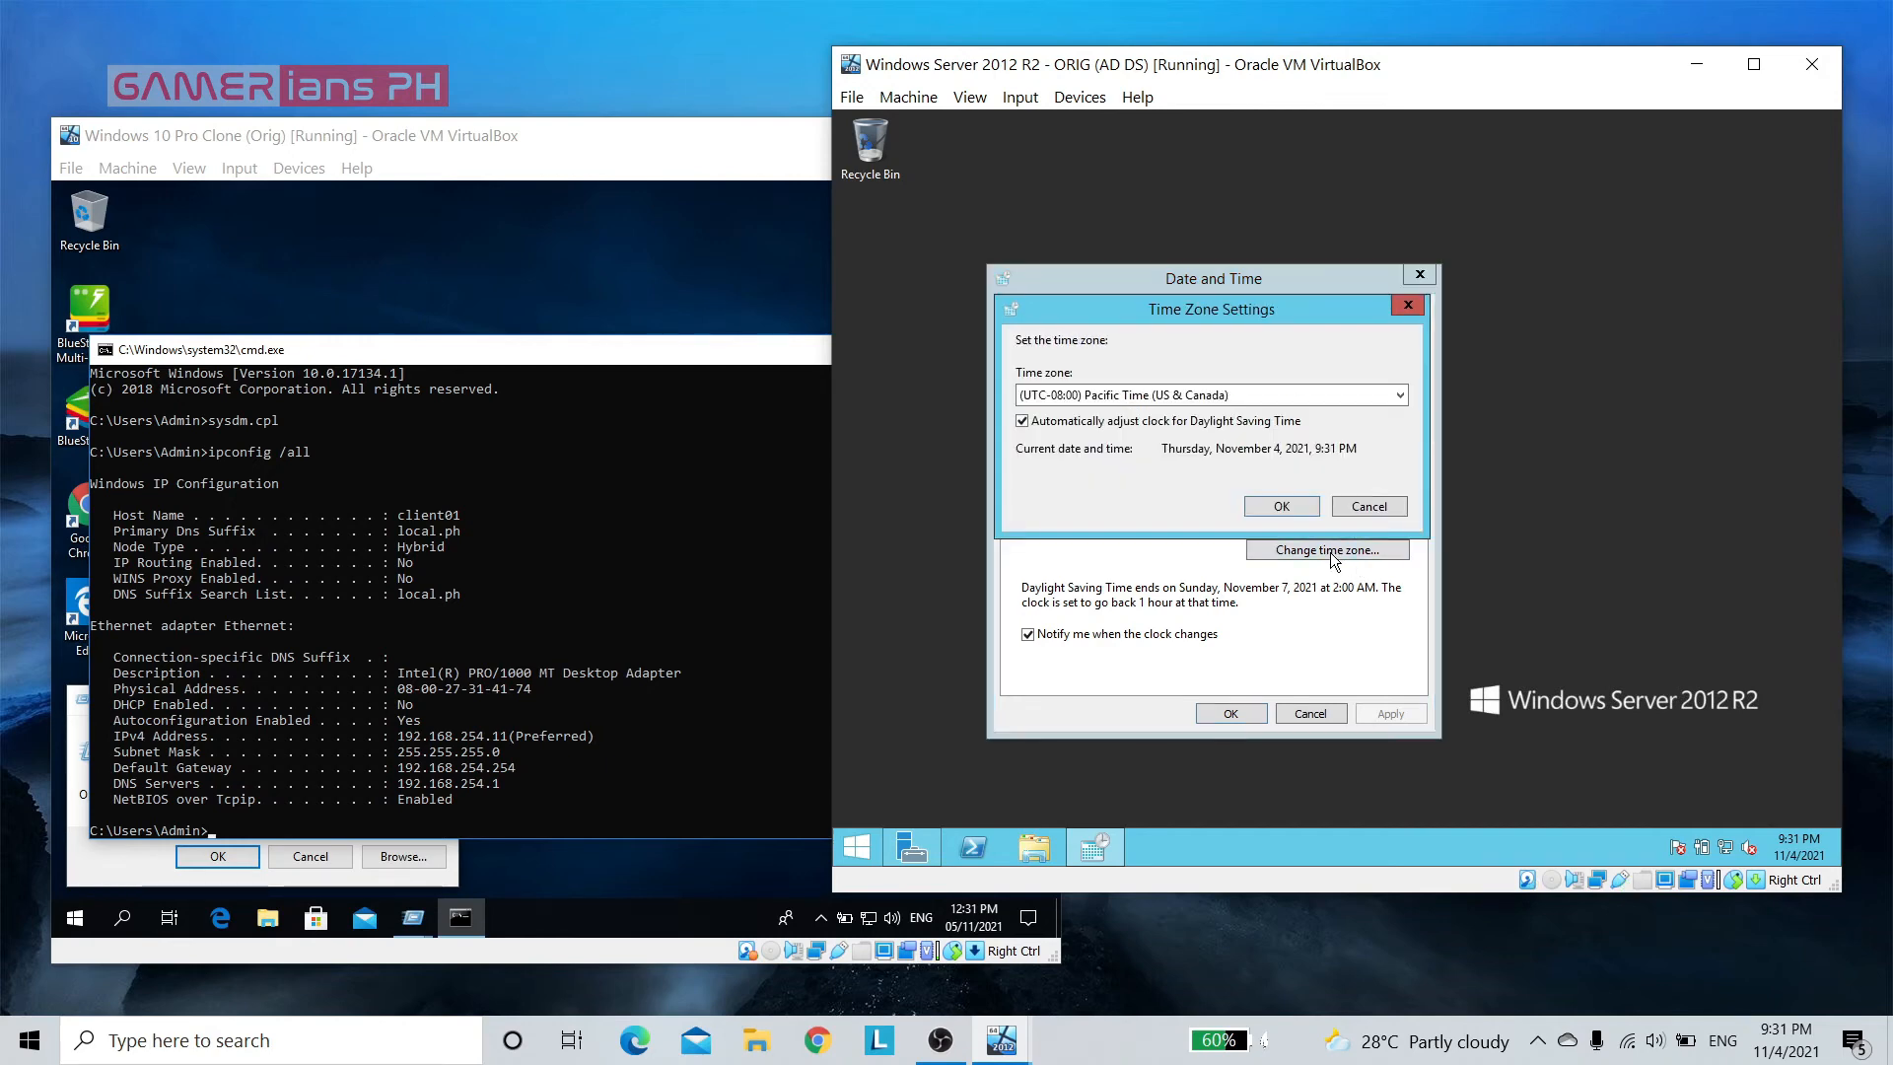
click(1400, 394)
scroll(1375, 552, down, 8)
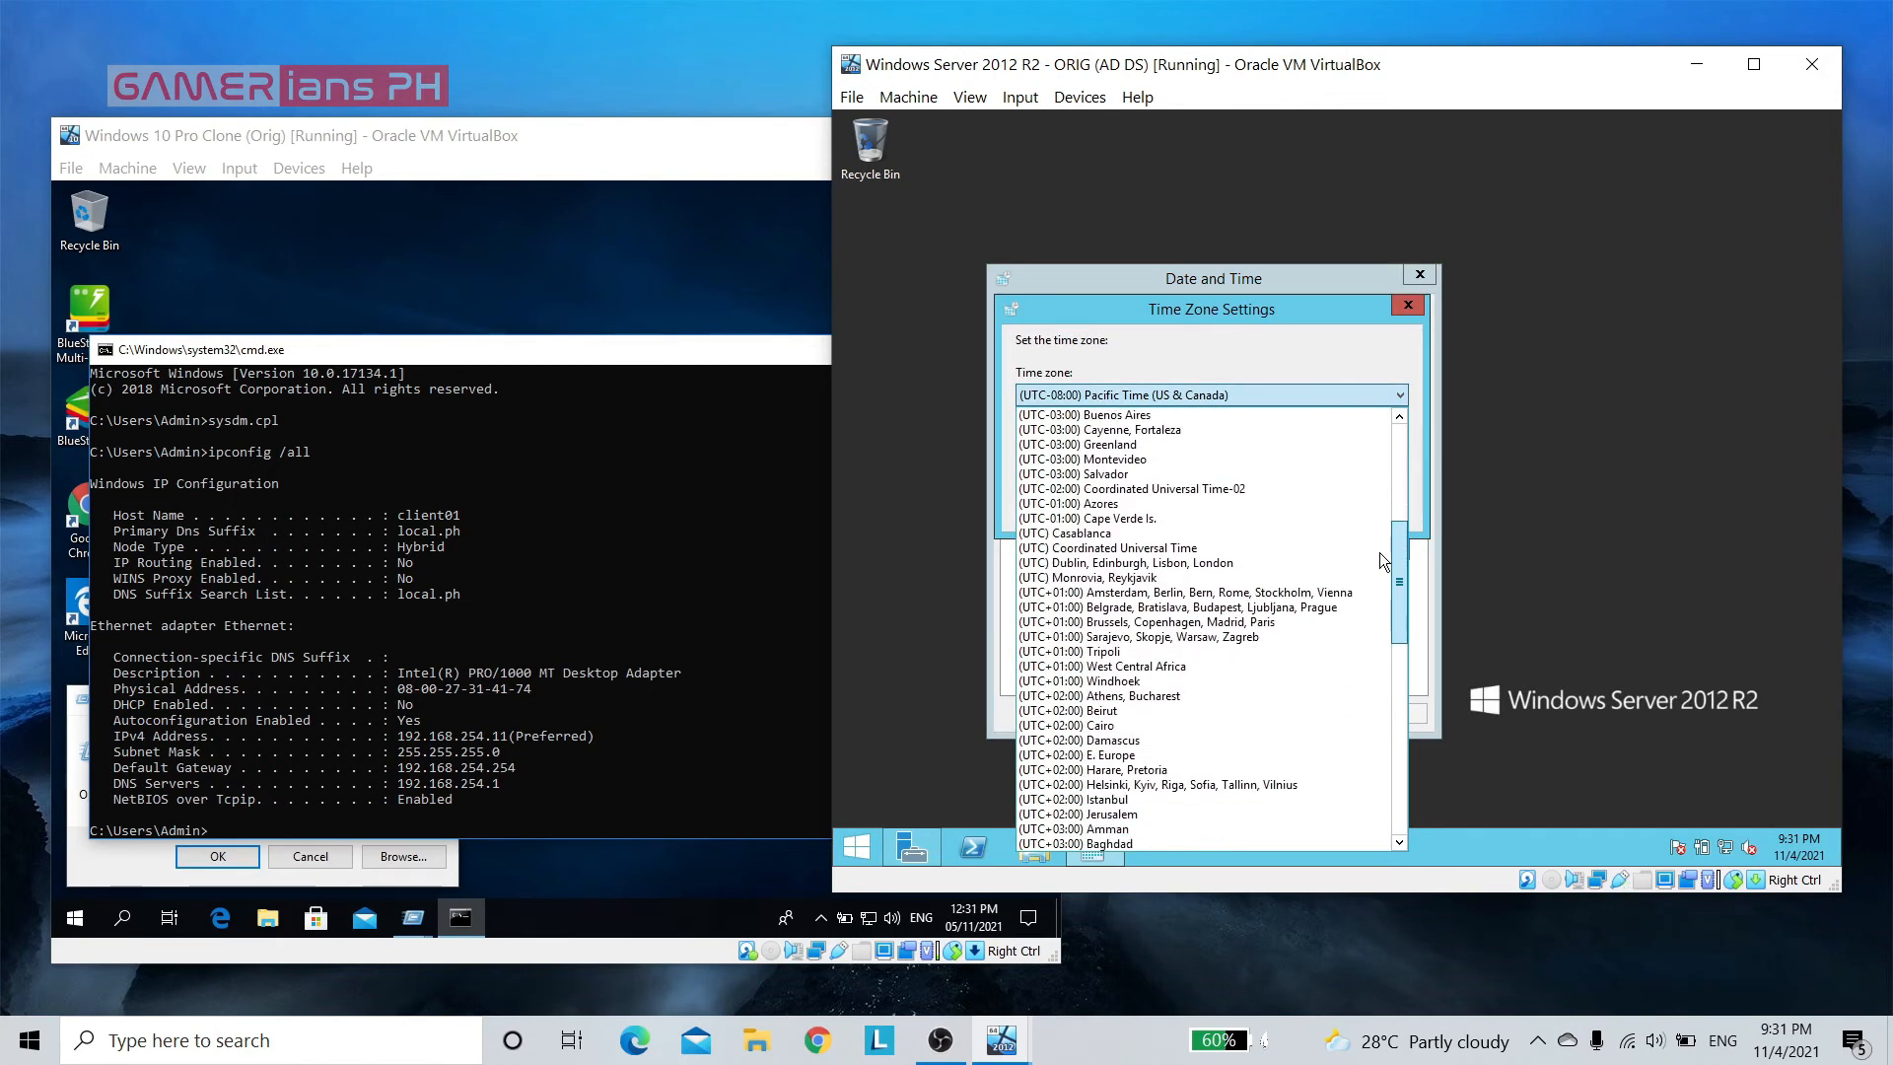
scroll(1381, 552, down, 10)
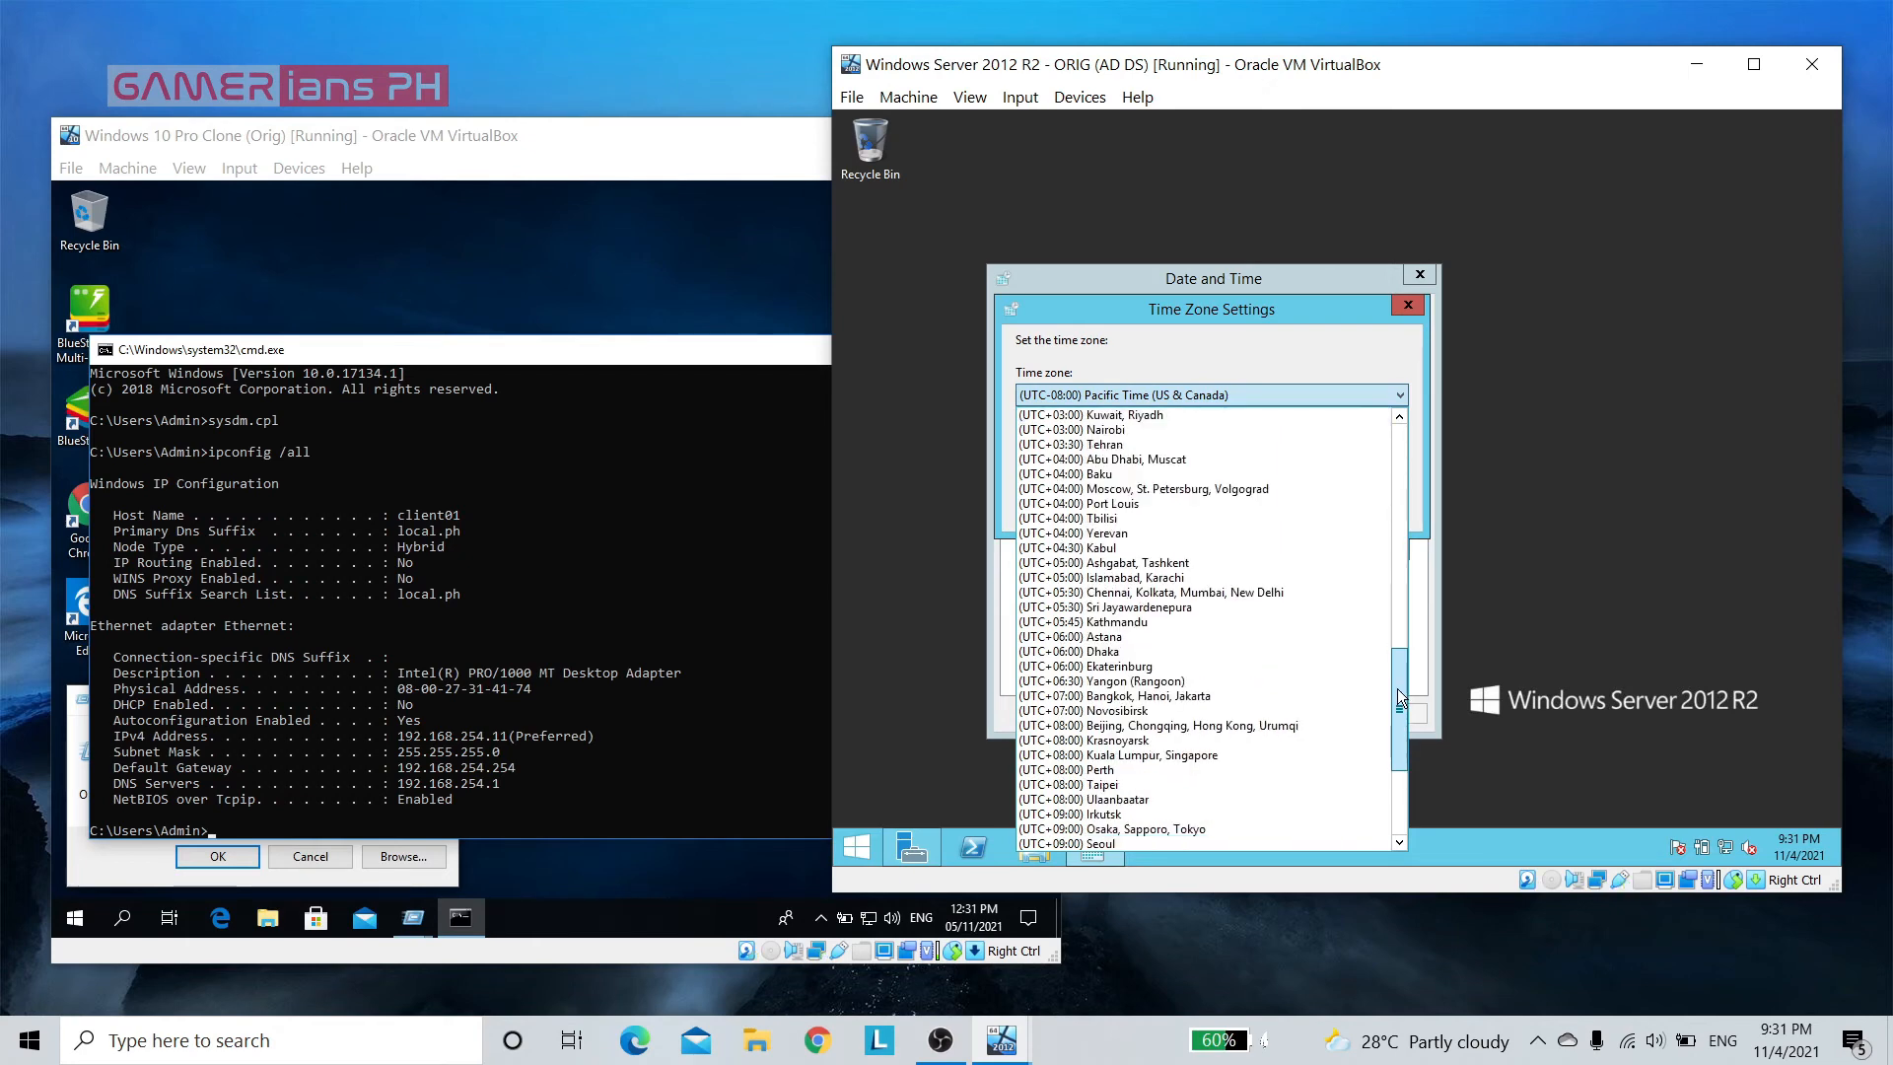
click(1288, 726)
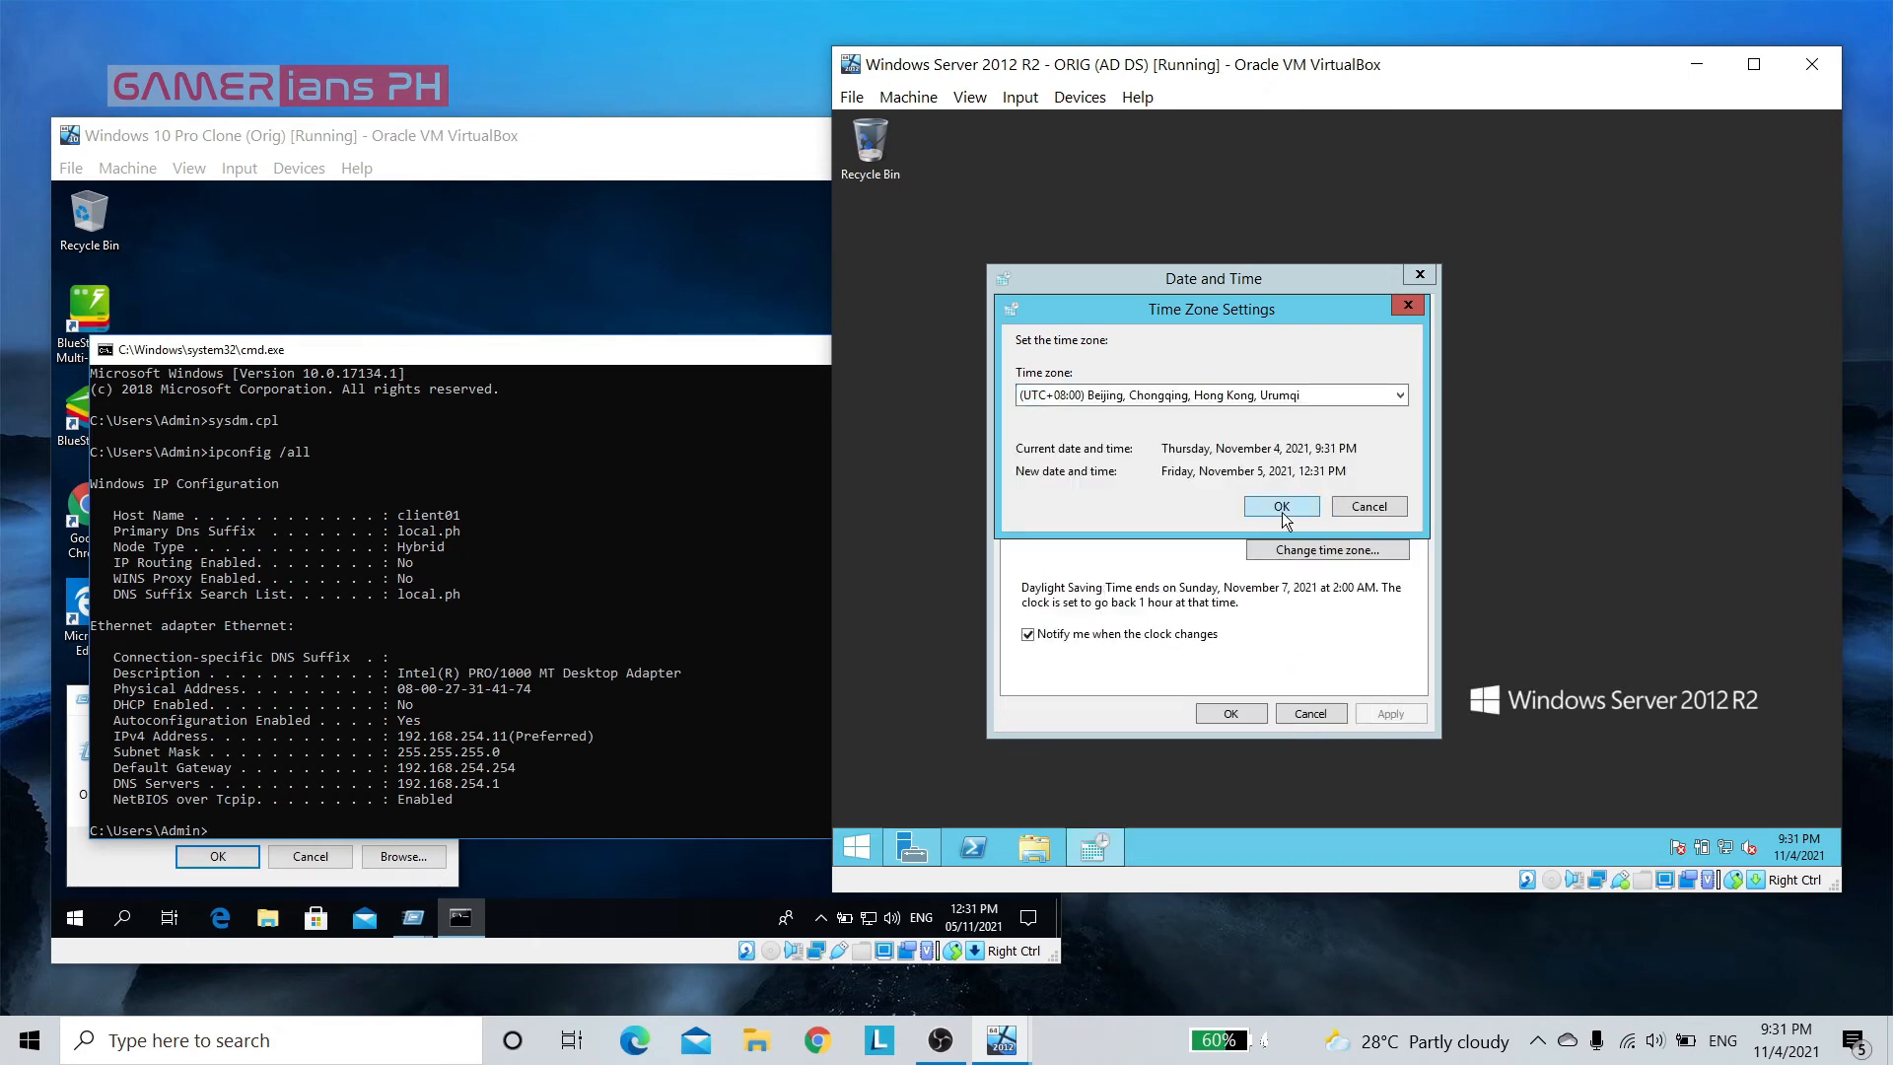
click(1281, 507)
click(1244, 714)
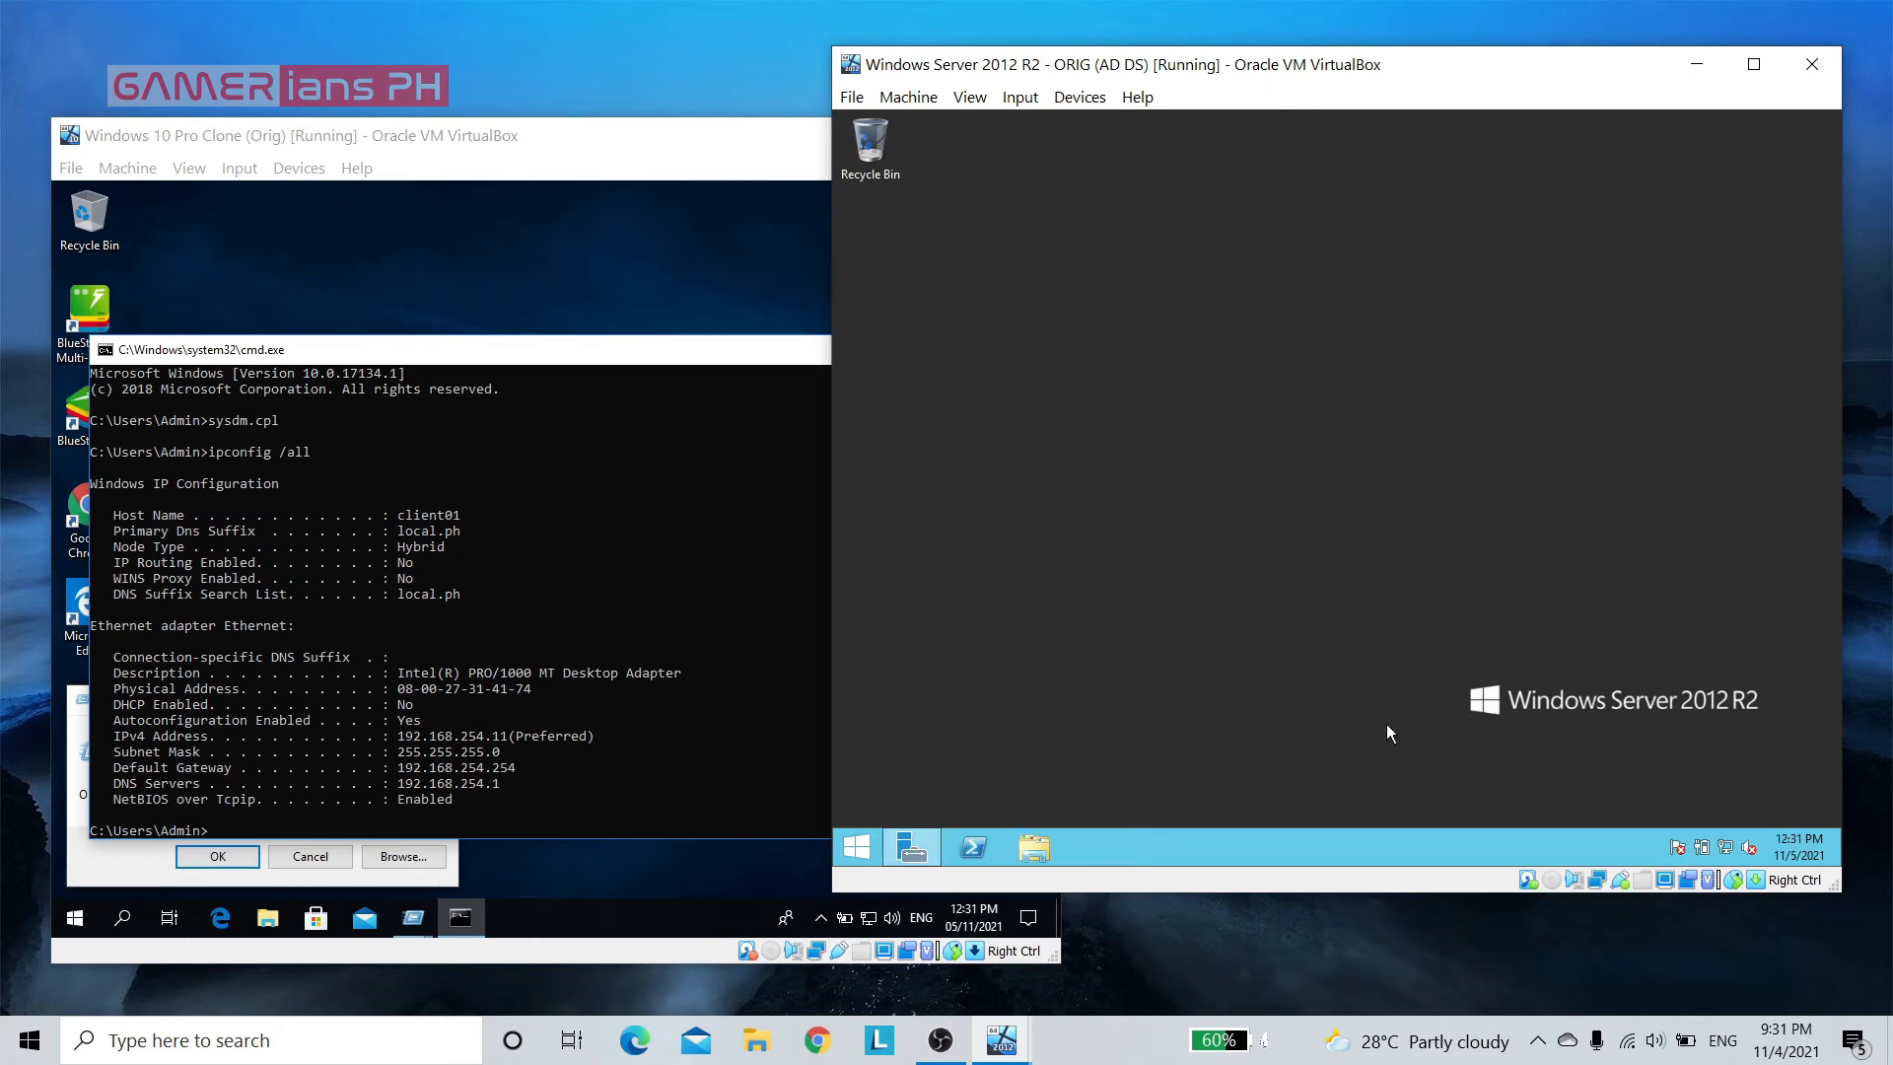
Set the Windows Server date to November 4, 2021 and its clock's hour to 9 PM
click(1800, 851)
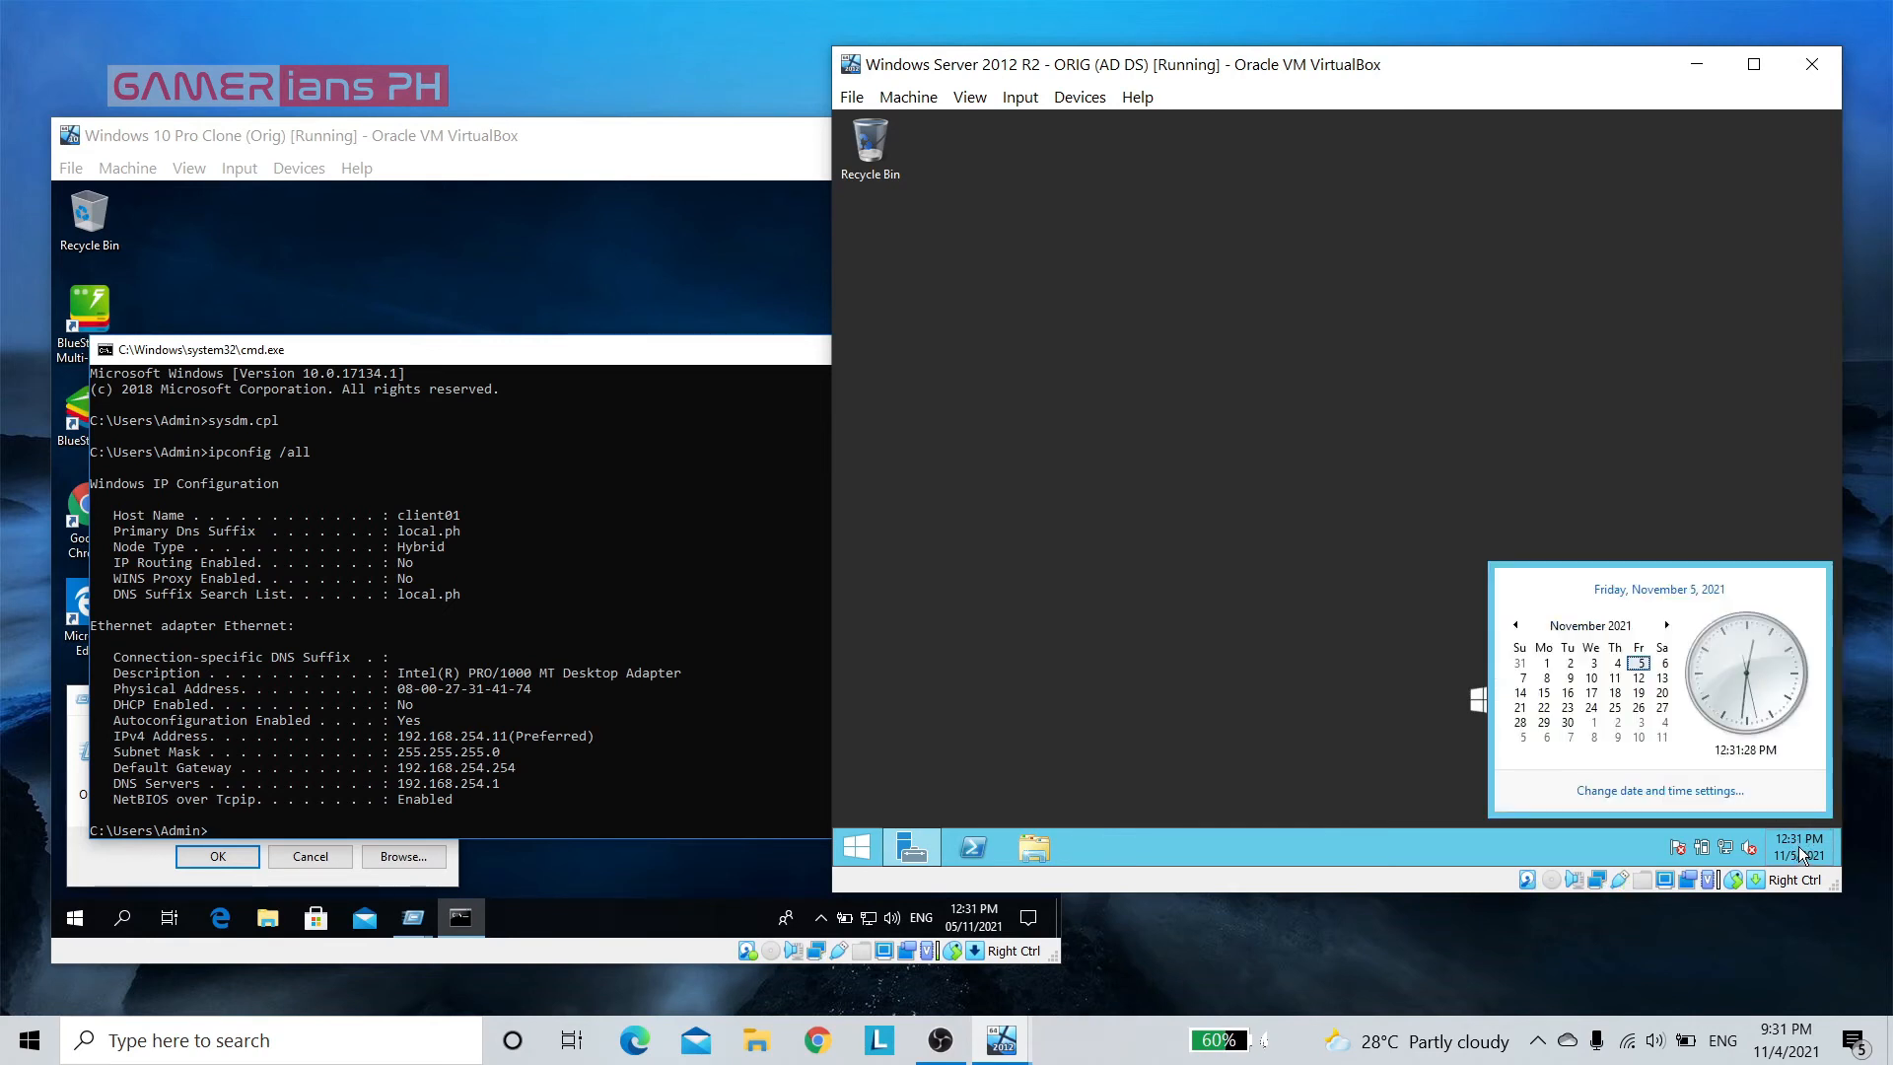
click(1676, 790)
click(1171, 339)
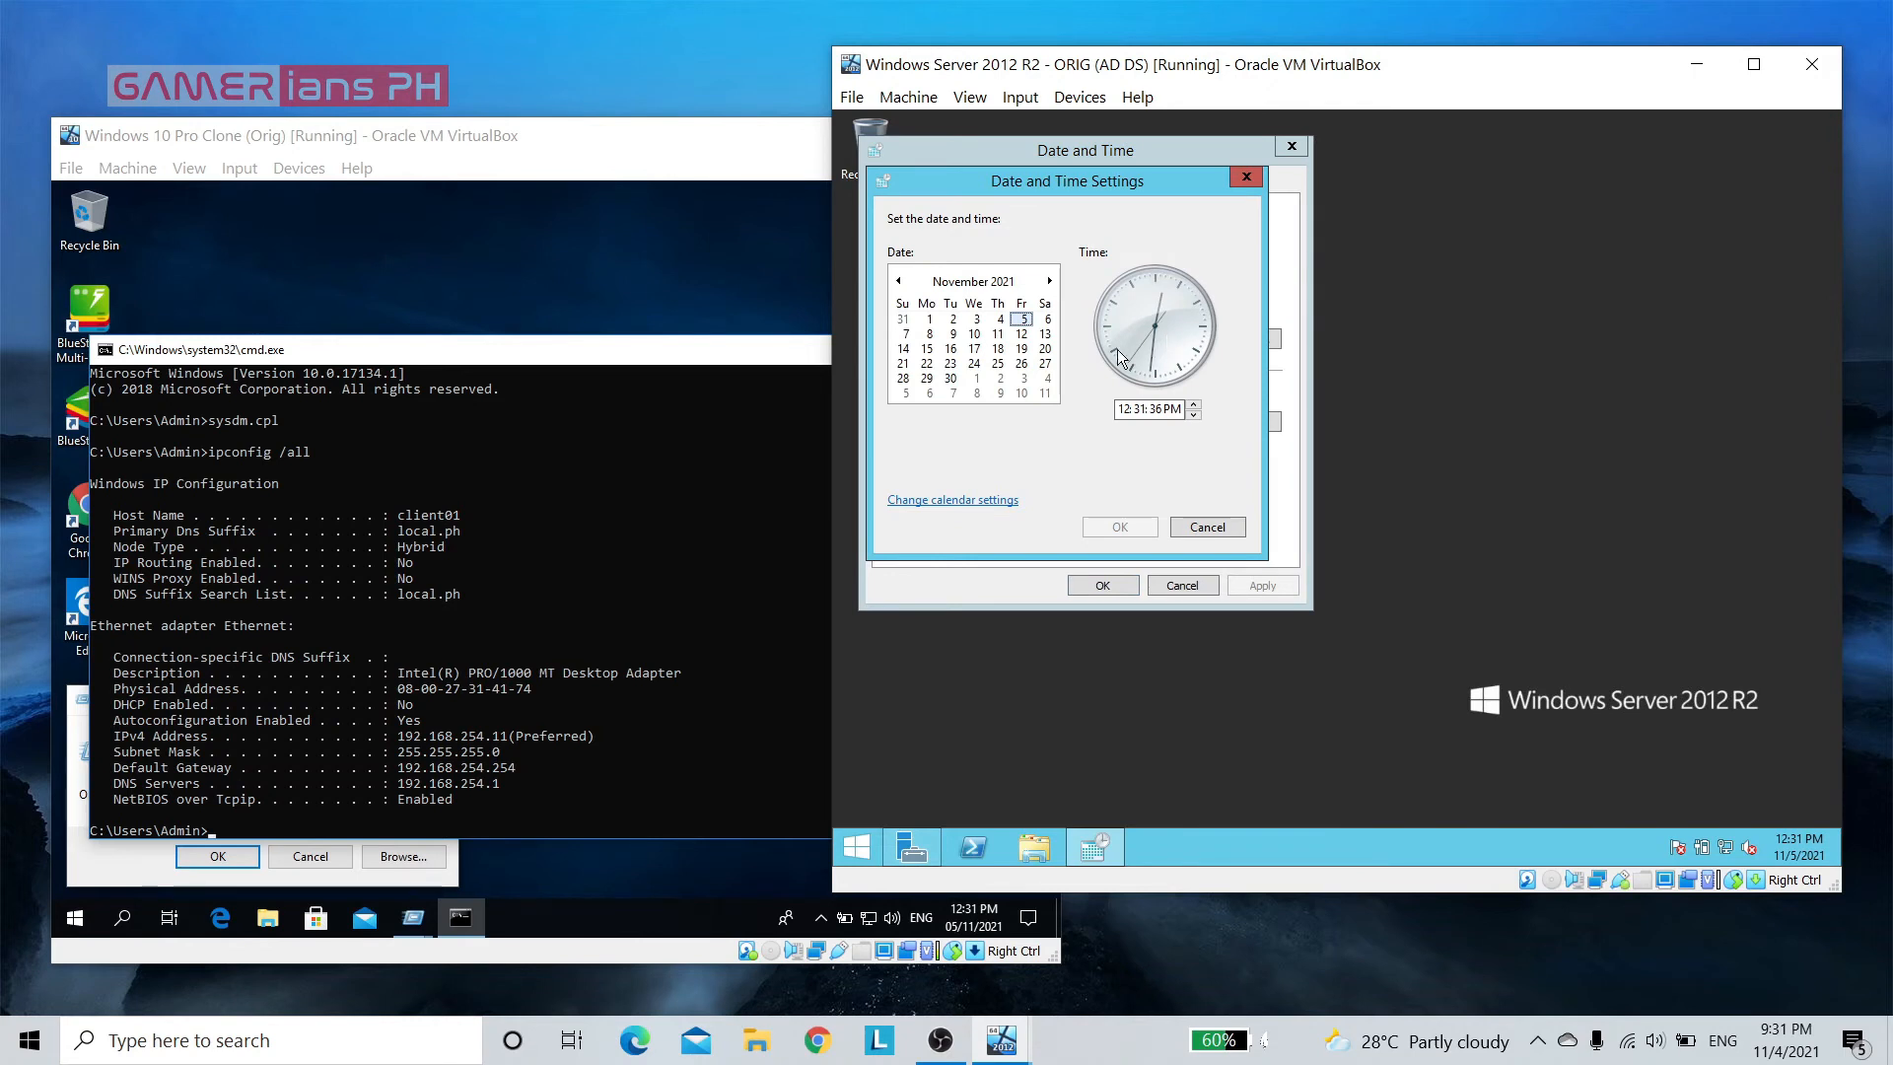
click(1000, 320)
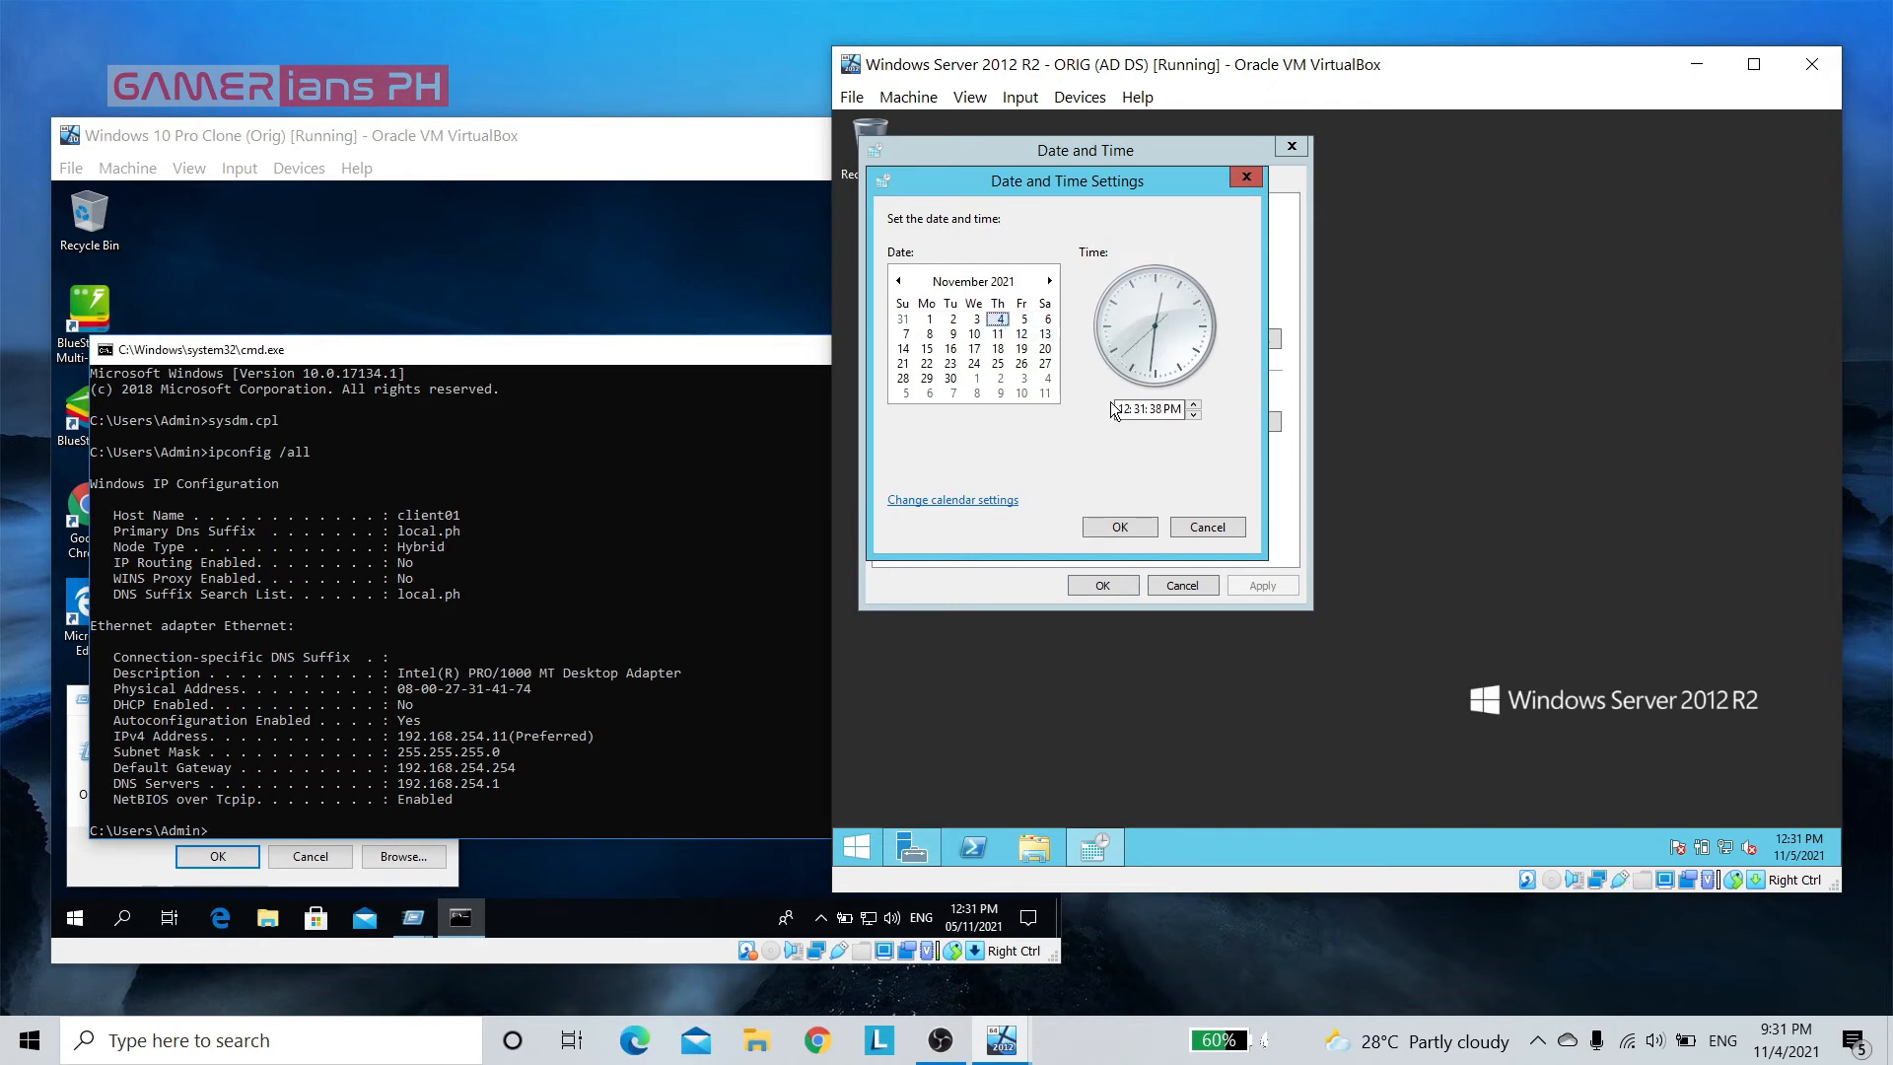
click(1124, 410)
key(Delete)
key(BackSpace)
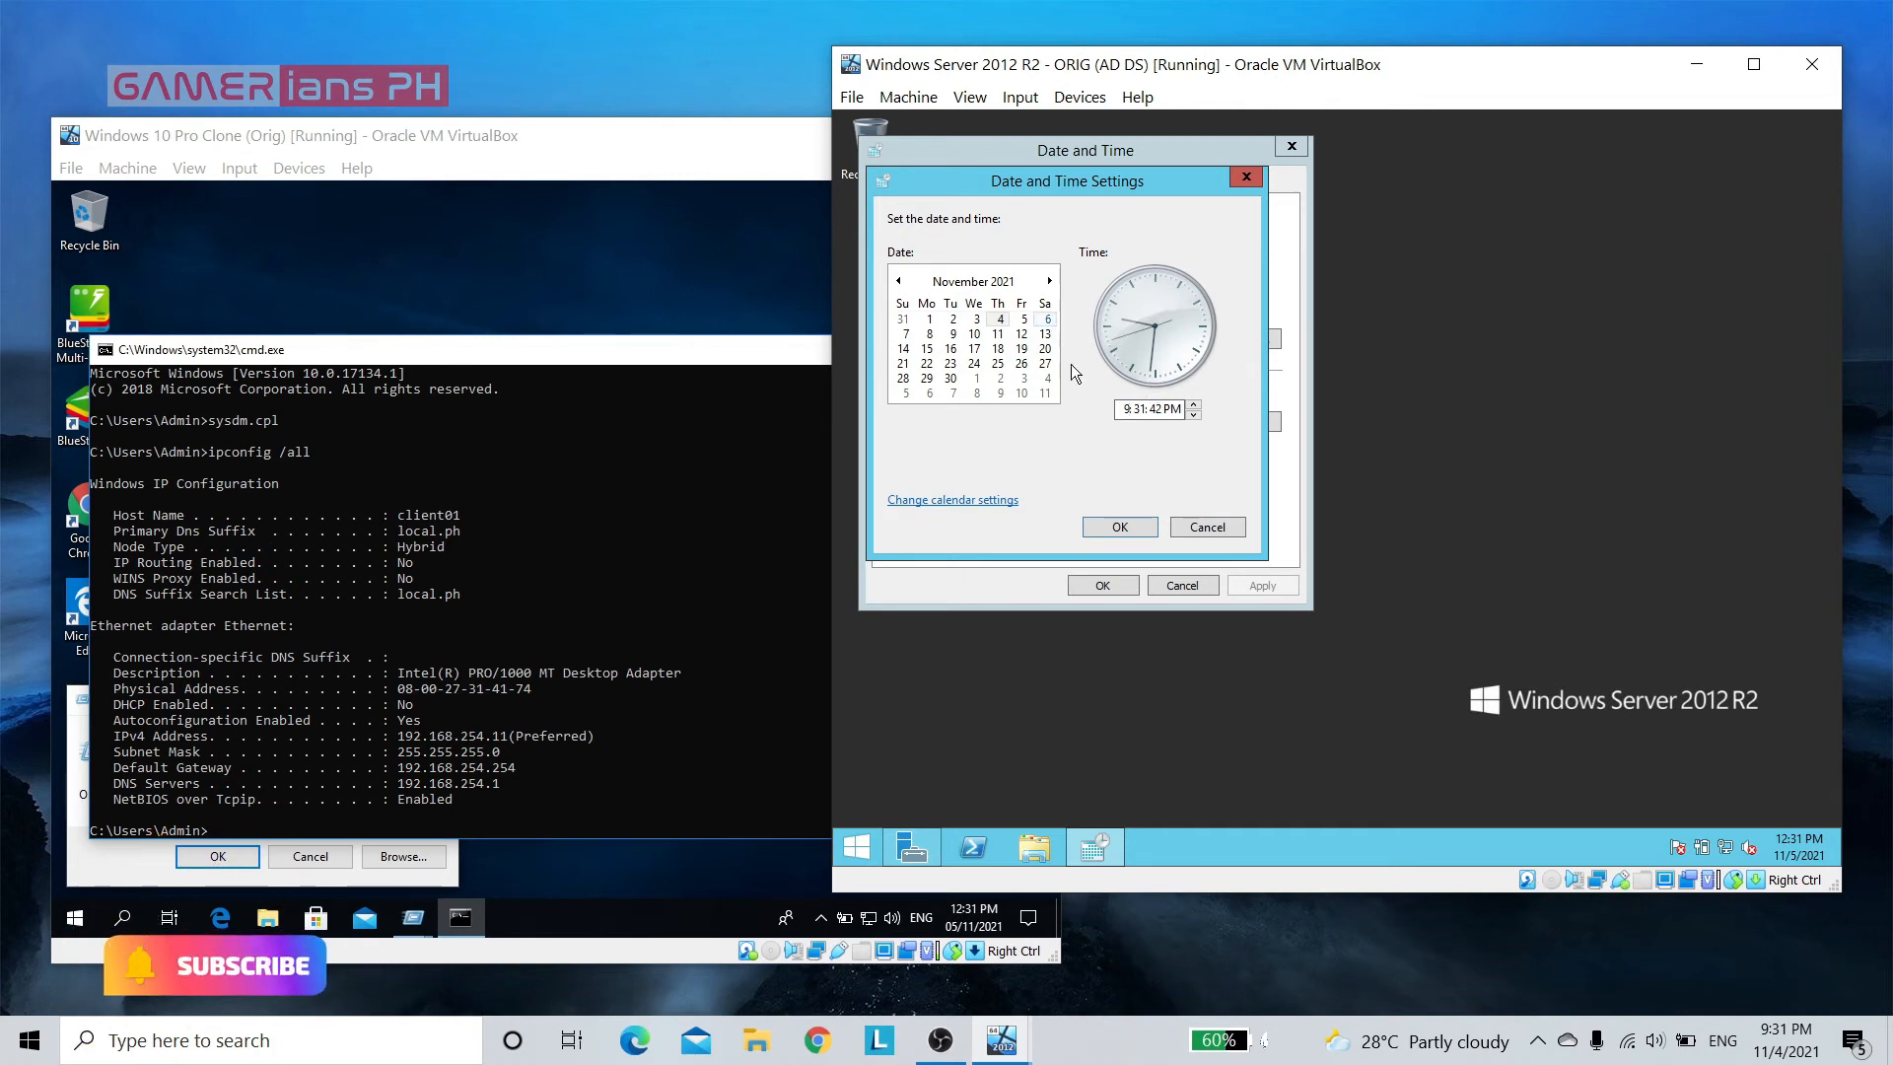
click(1133, 529)
click(1124, 585)
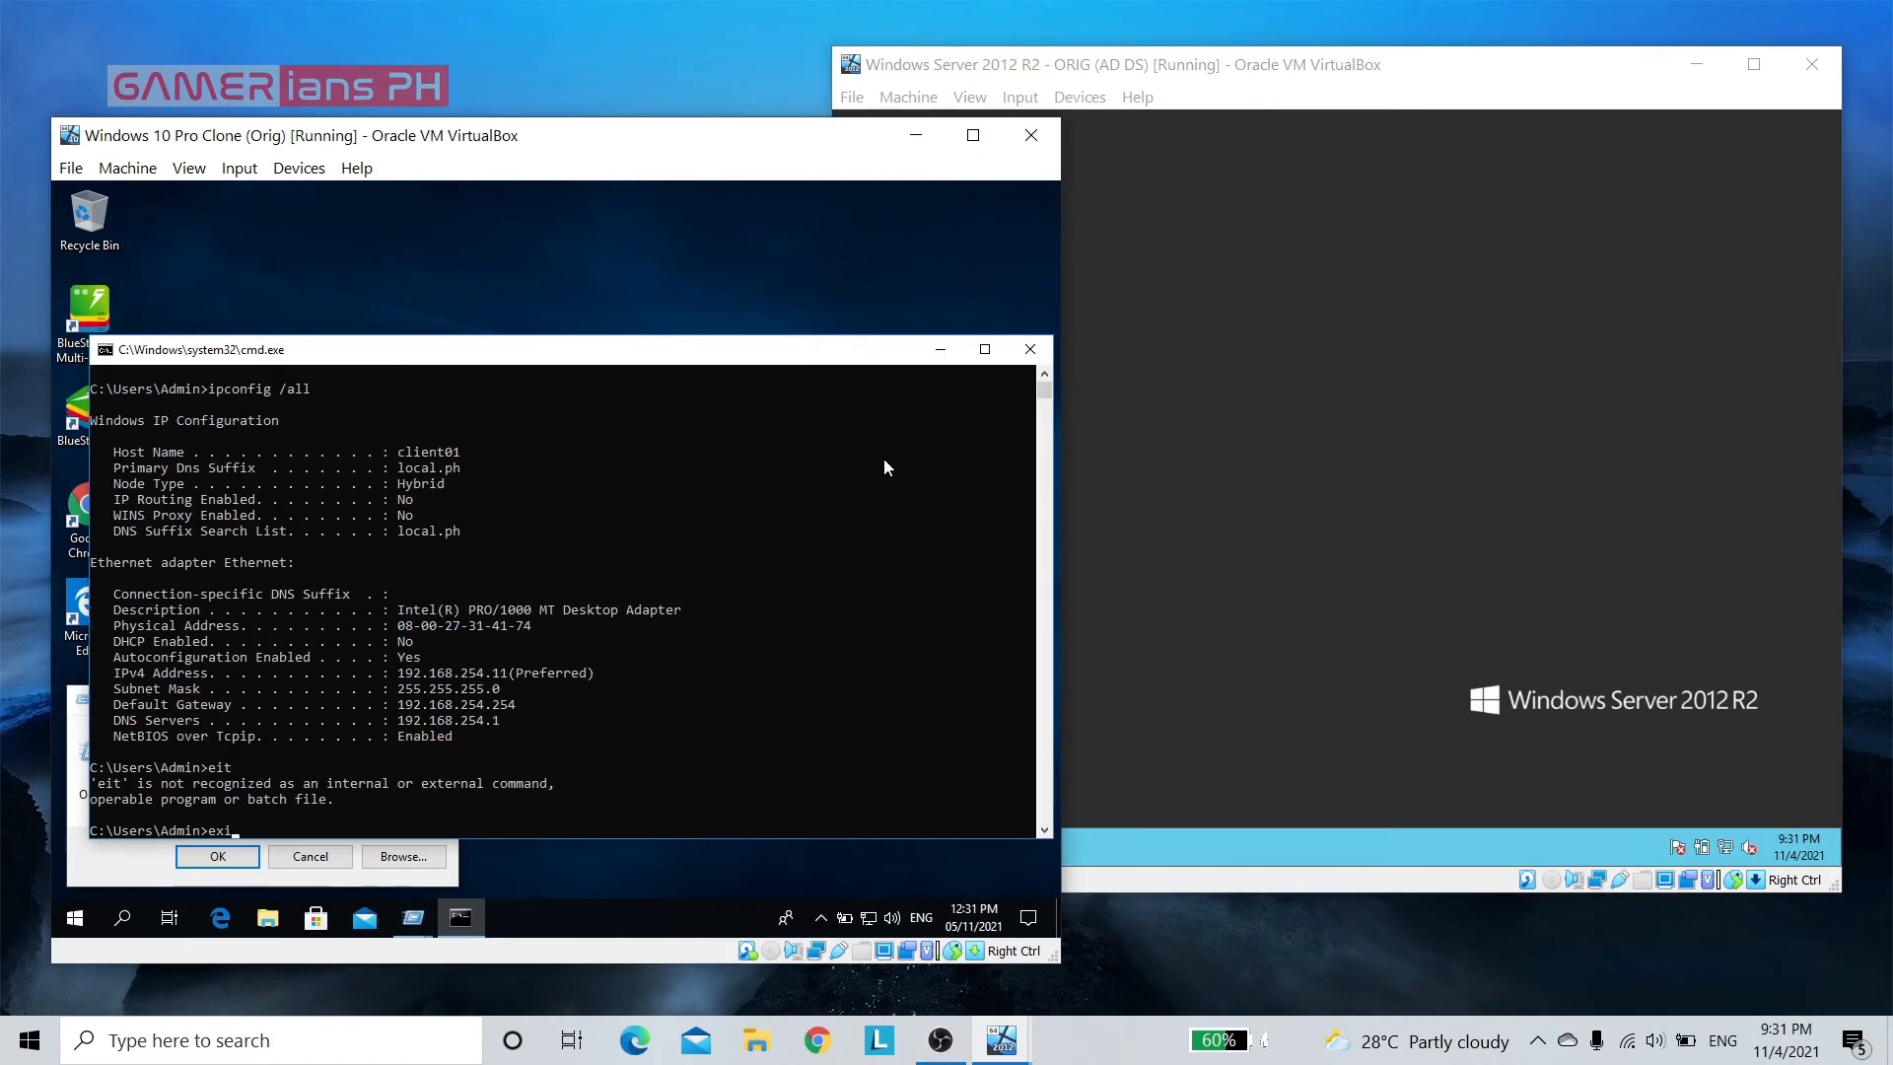
Exit the command prompt on the Windows 10 client and dismiss the Run dialog
text(t)
key(Return)
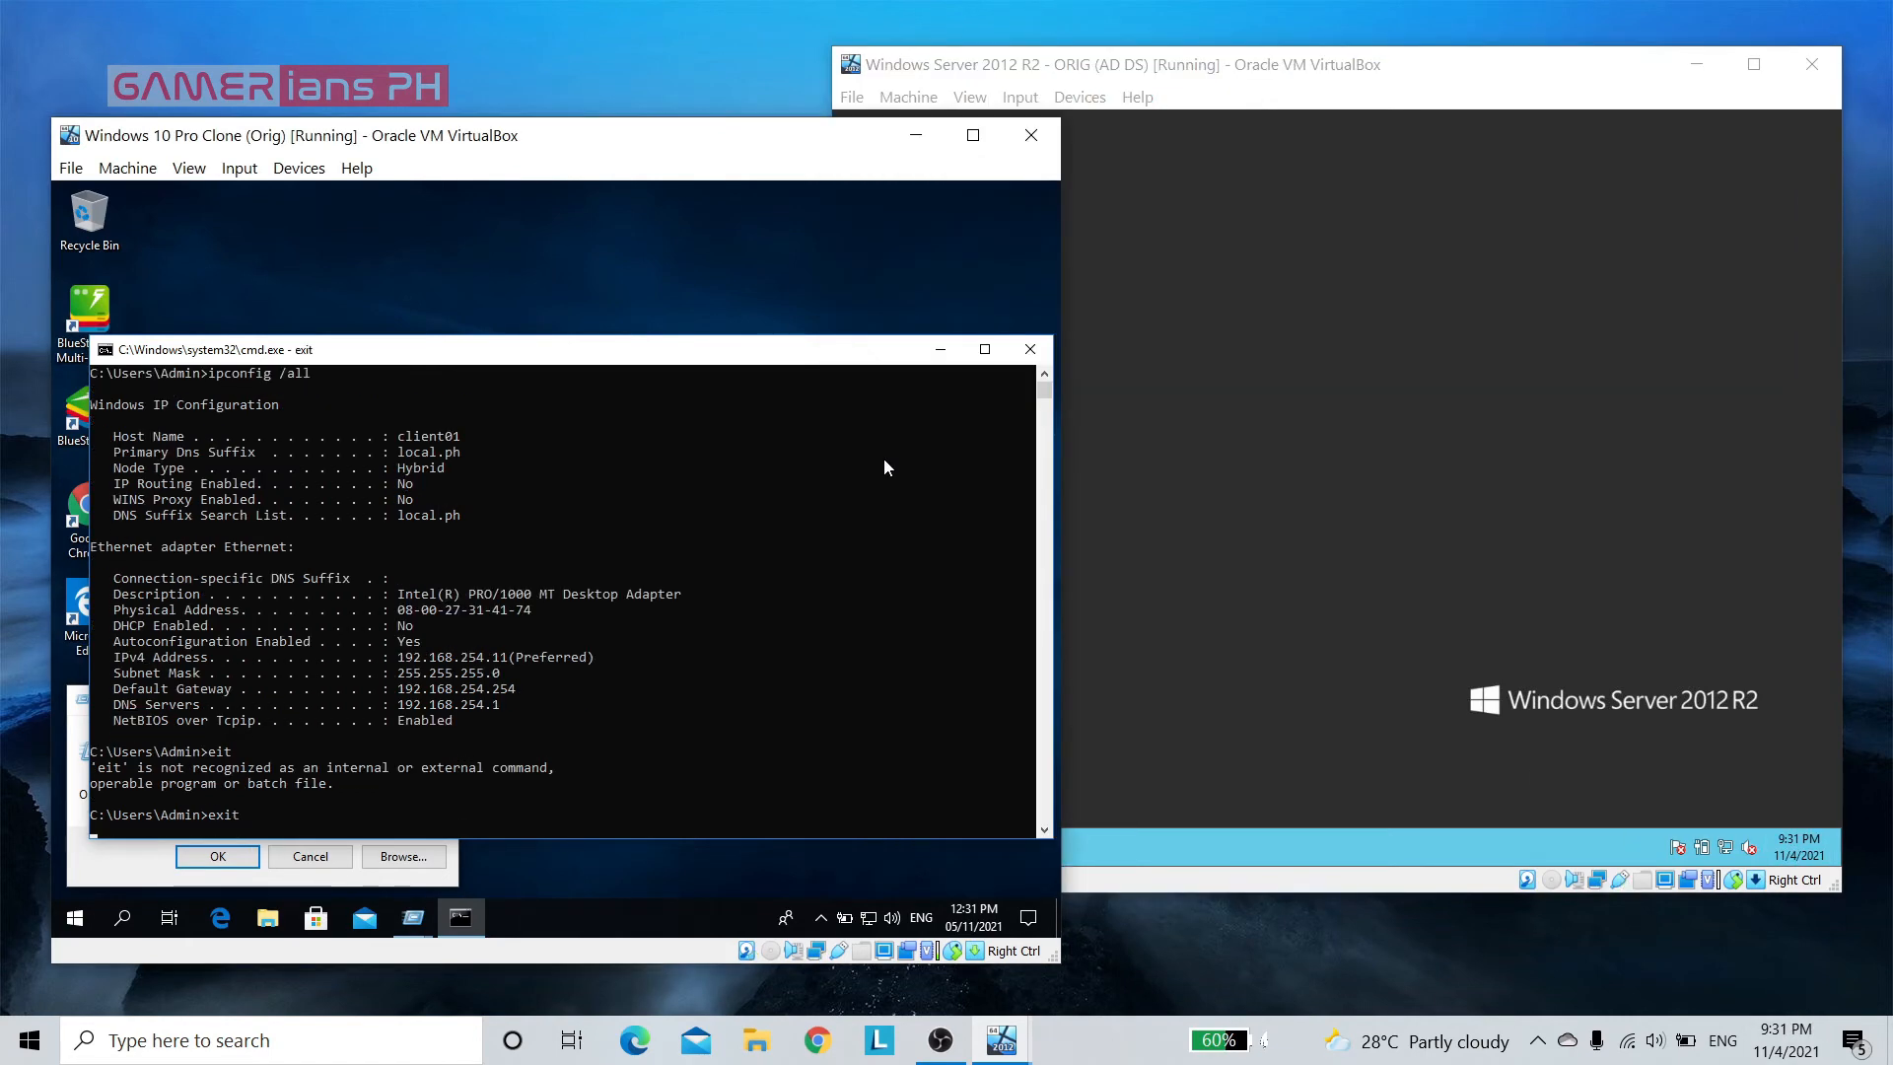
click(309, 856)
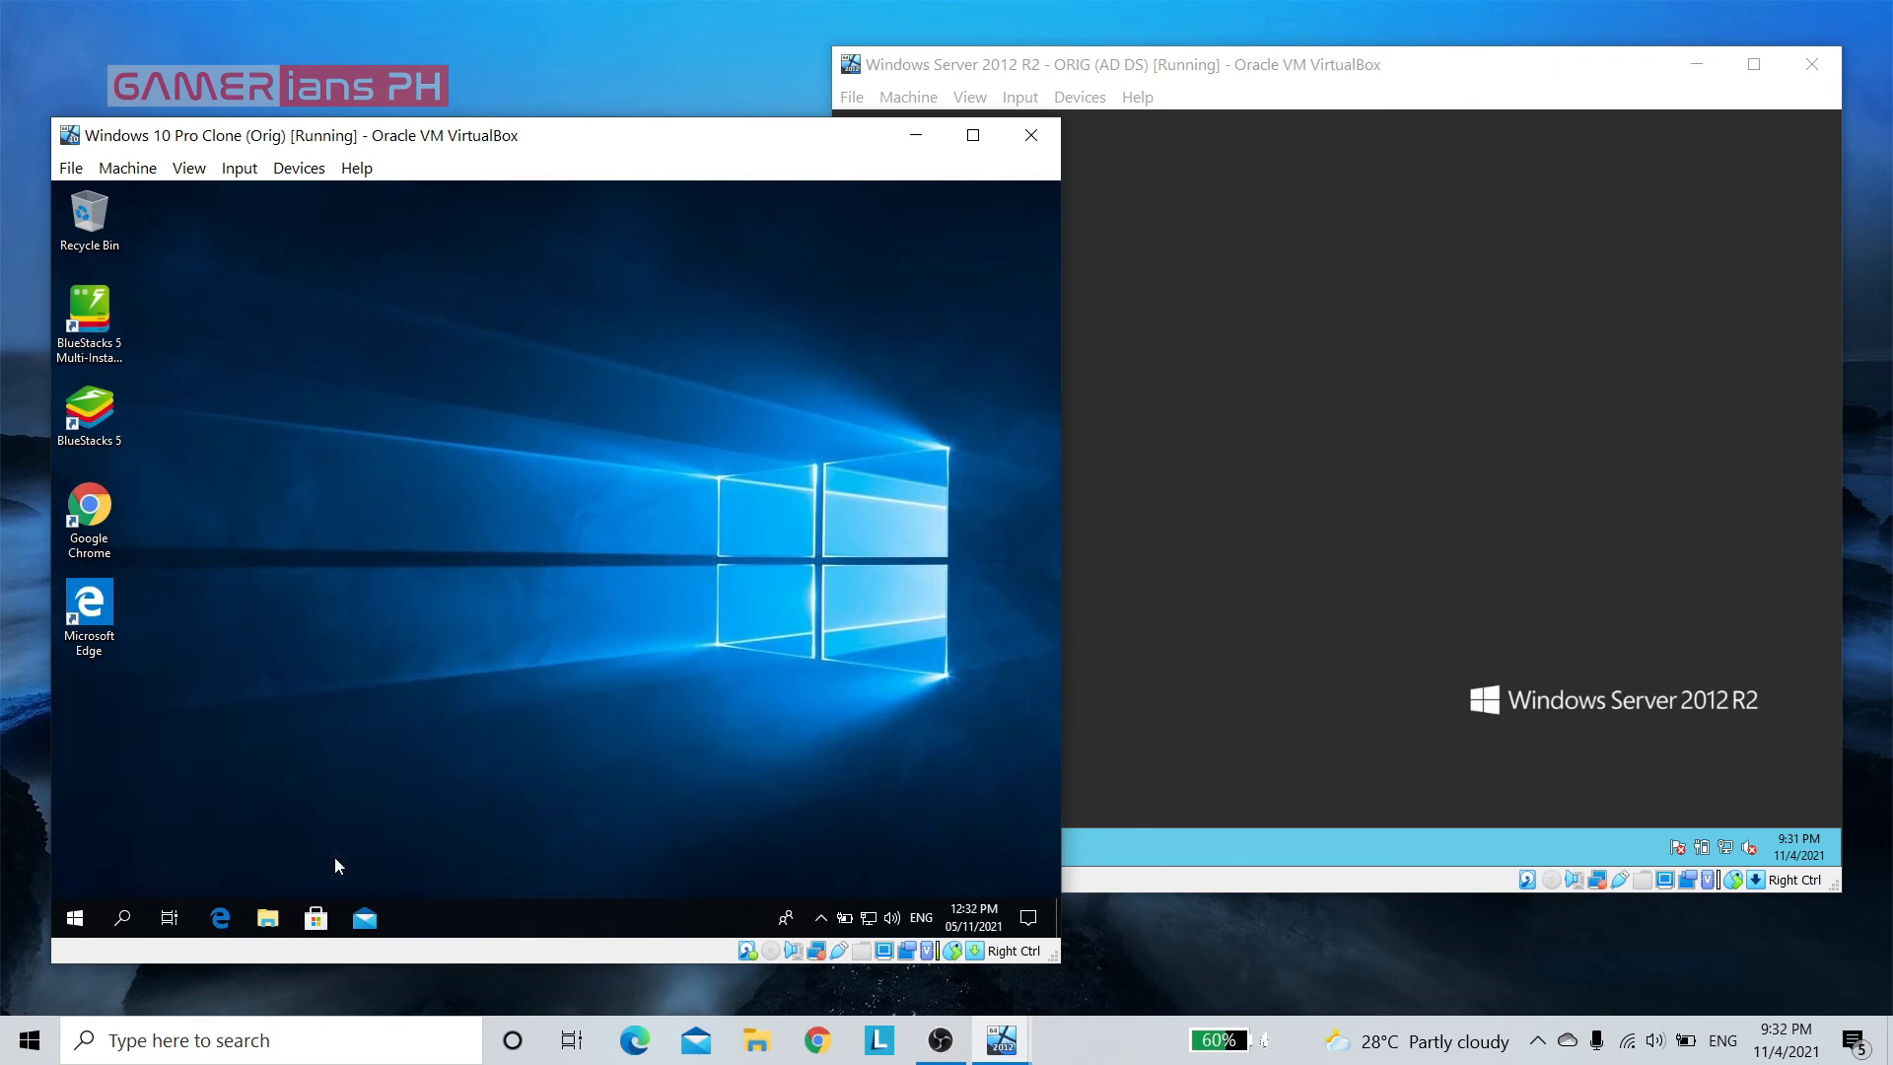
Change the Windows 10 client's time zone to (UTC+08:00) Beijing, Chongqing, Hong Kong, Urumqi, and close Settings
right_click(971, 920)
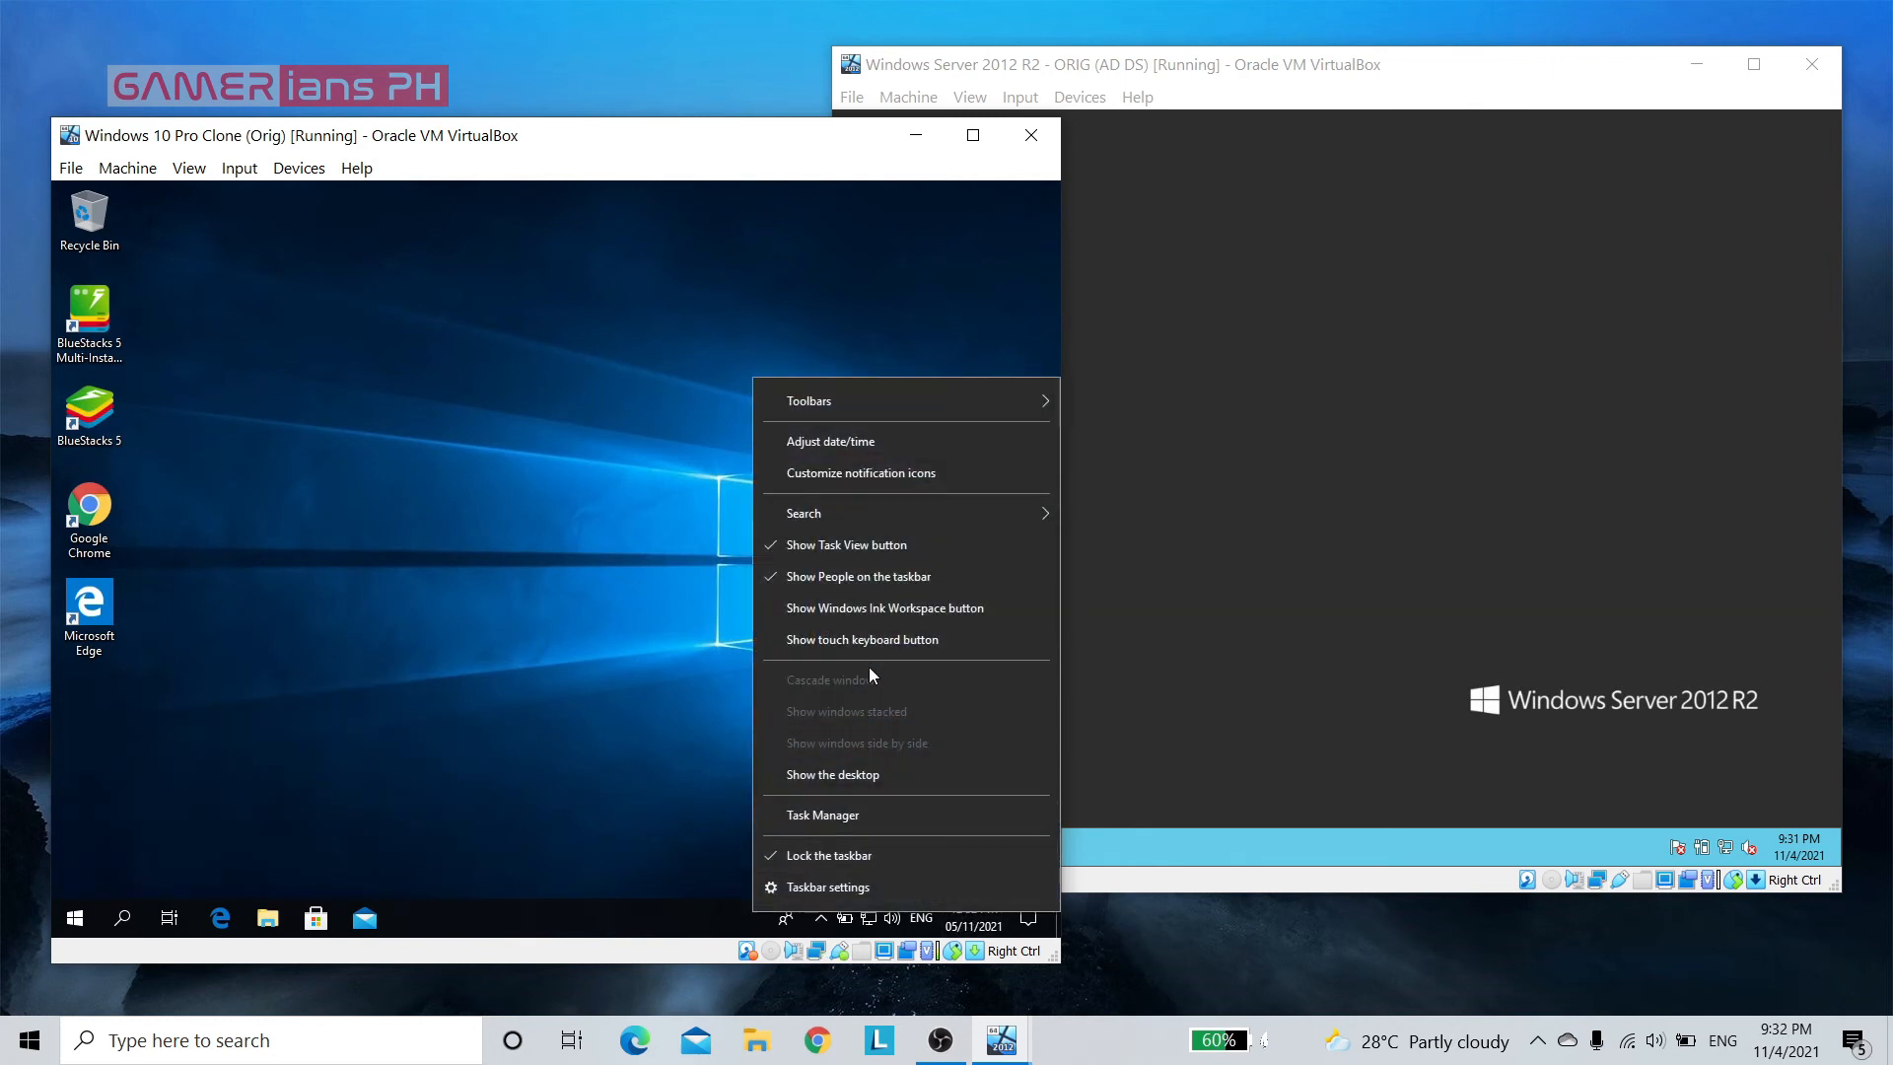
click(873, 443)
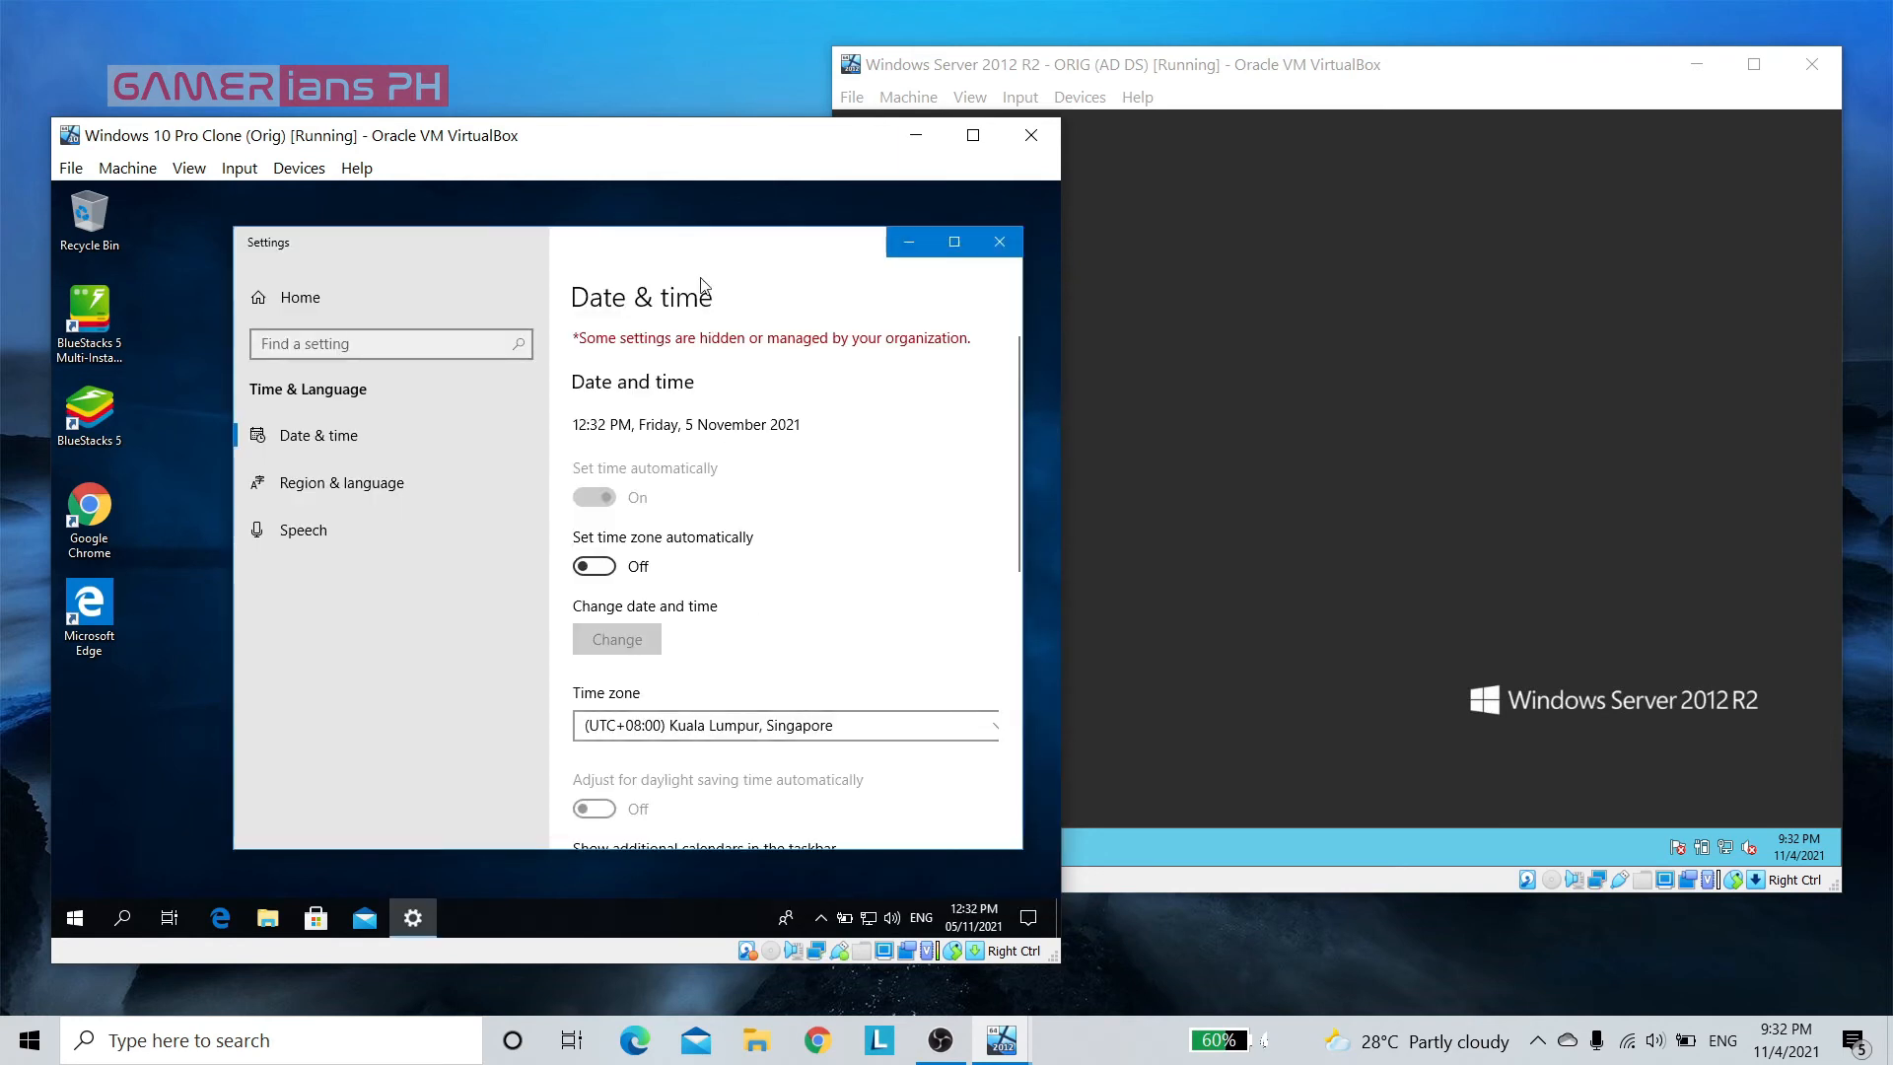
drag(690, 244, 633, 242)
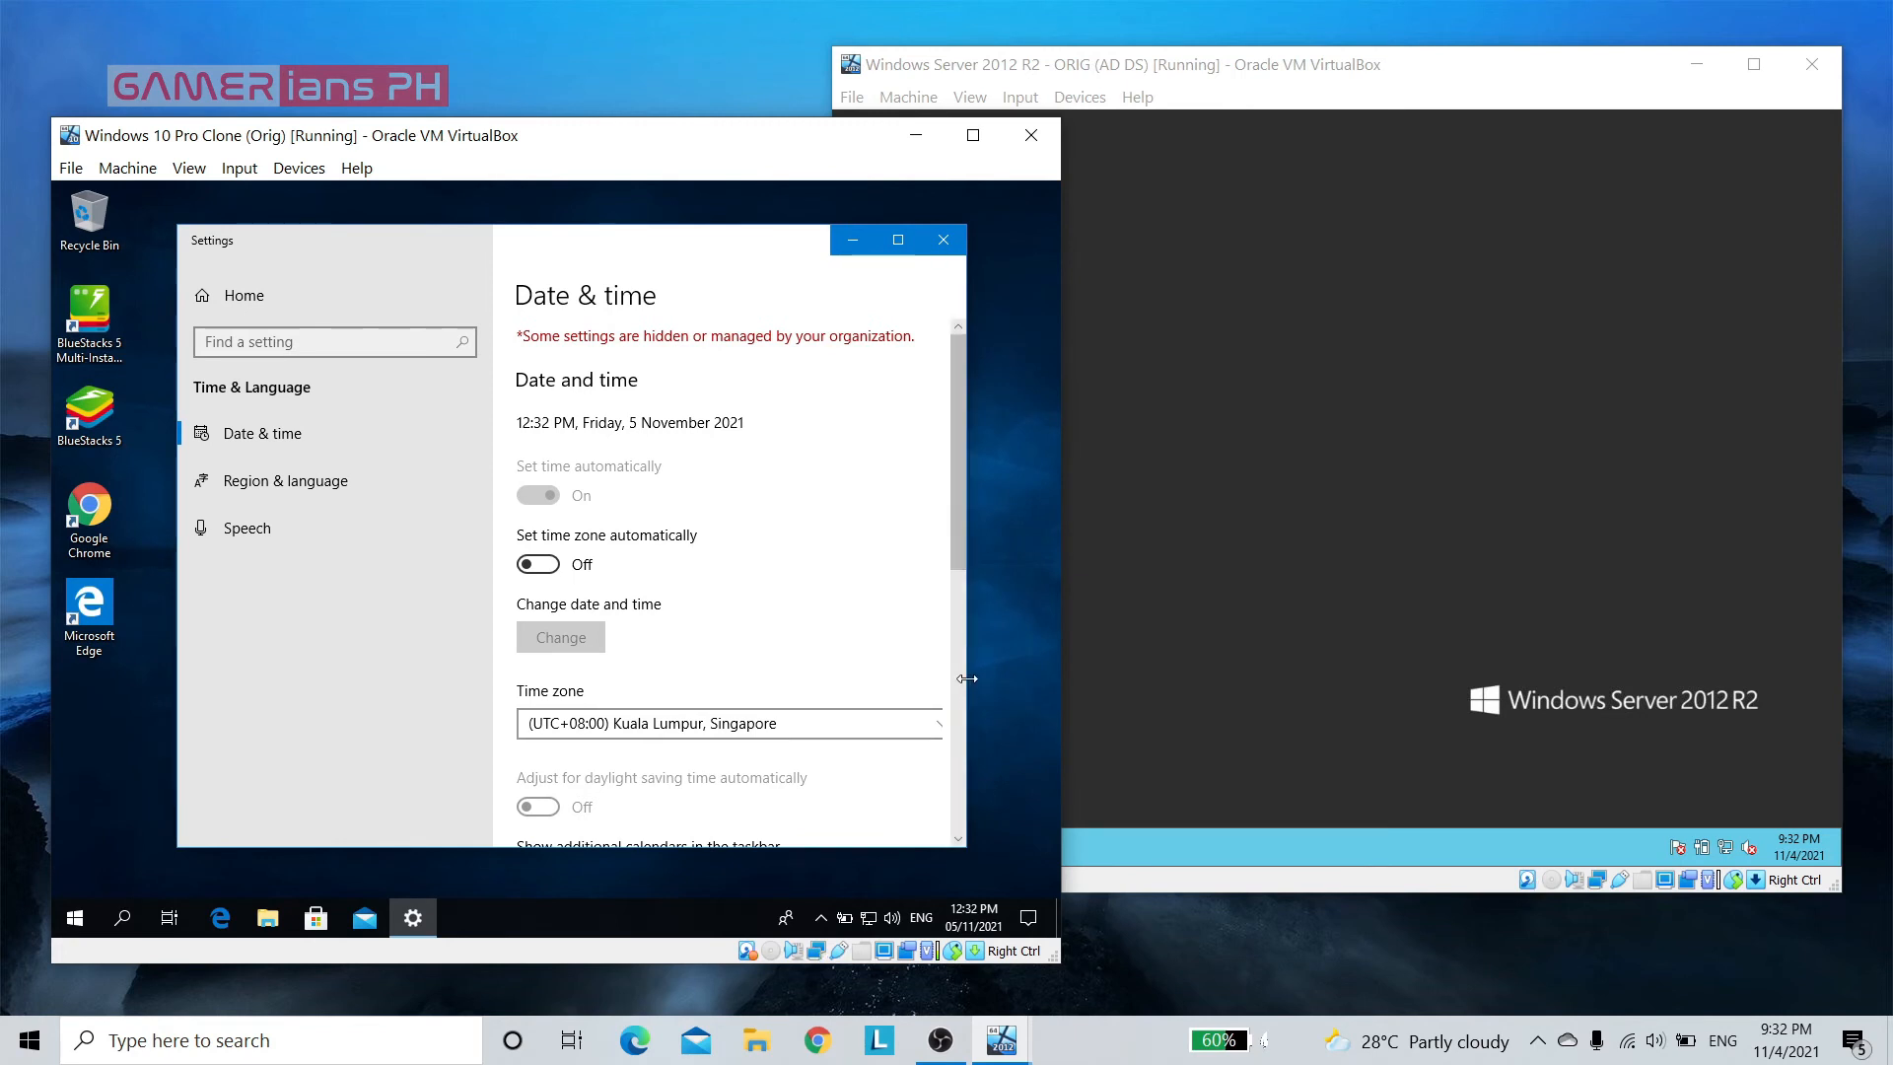
drag(966, 678, 1038, 680)
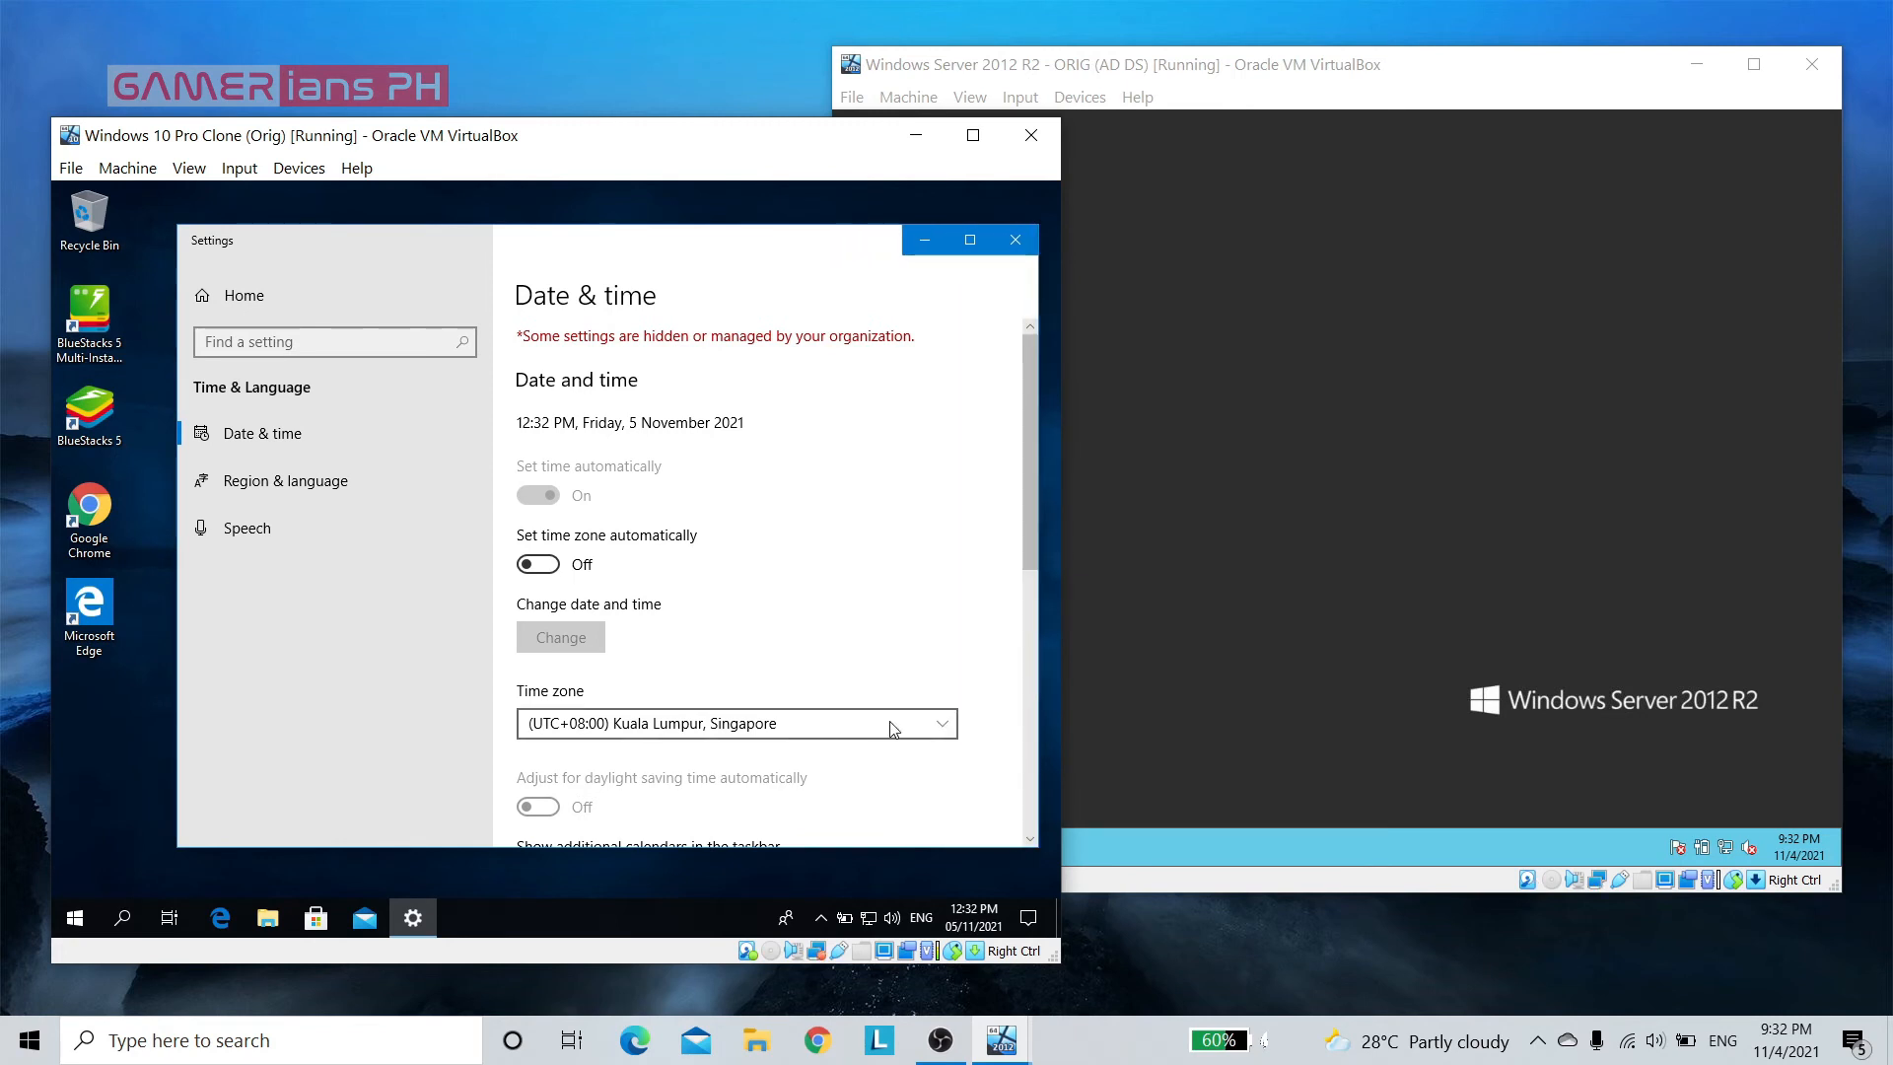
click(939, 724)
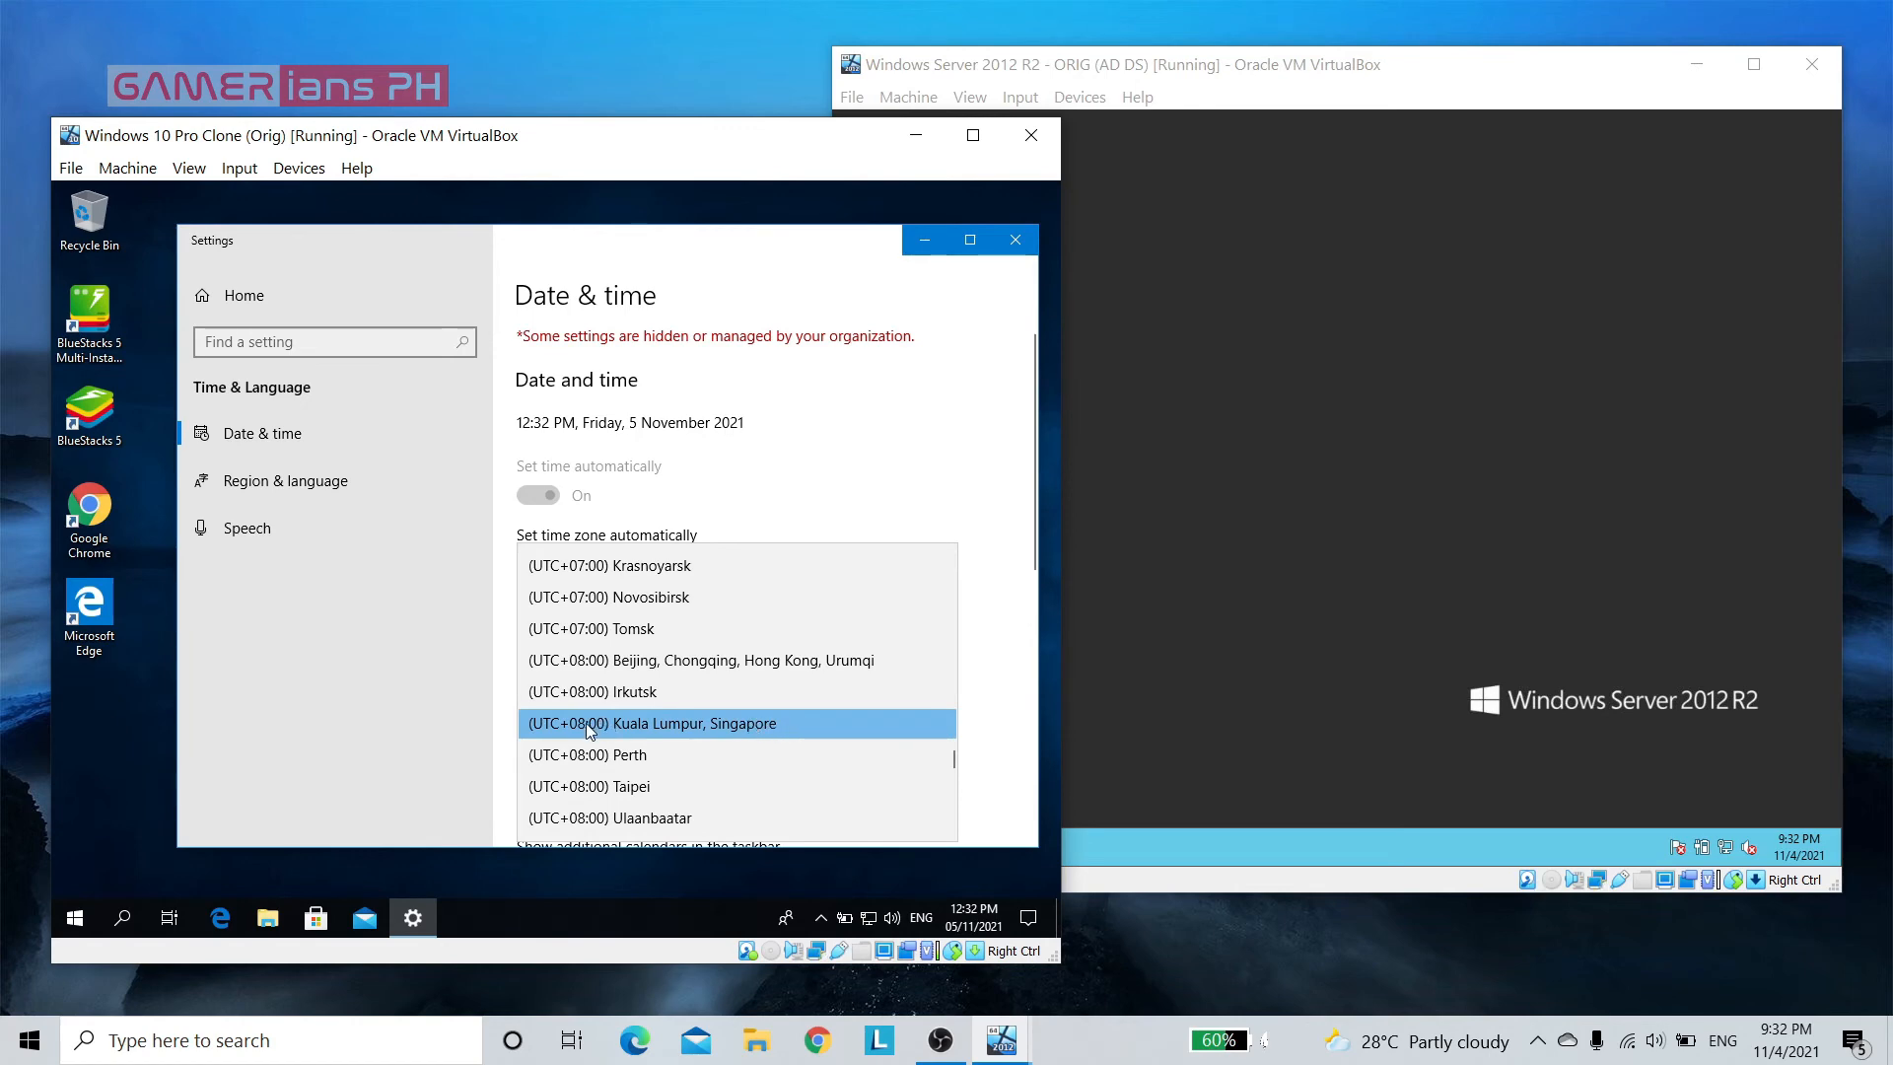
click(749, 661)
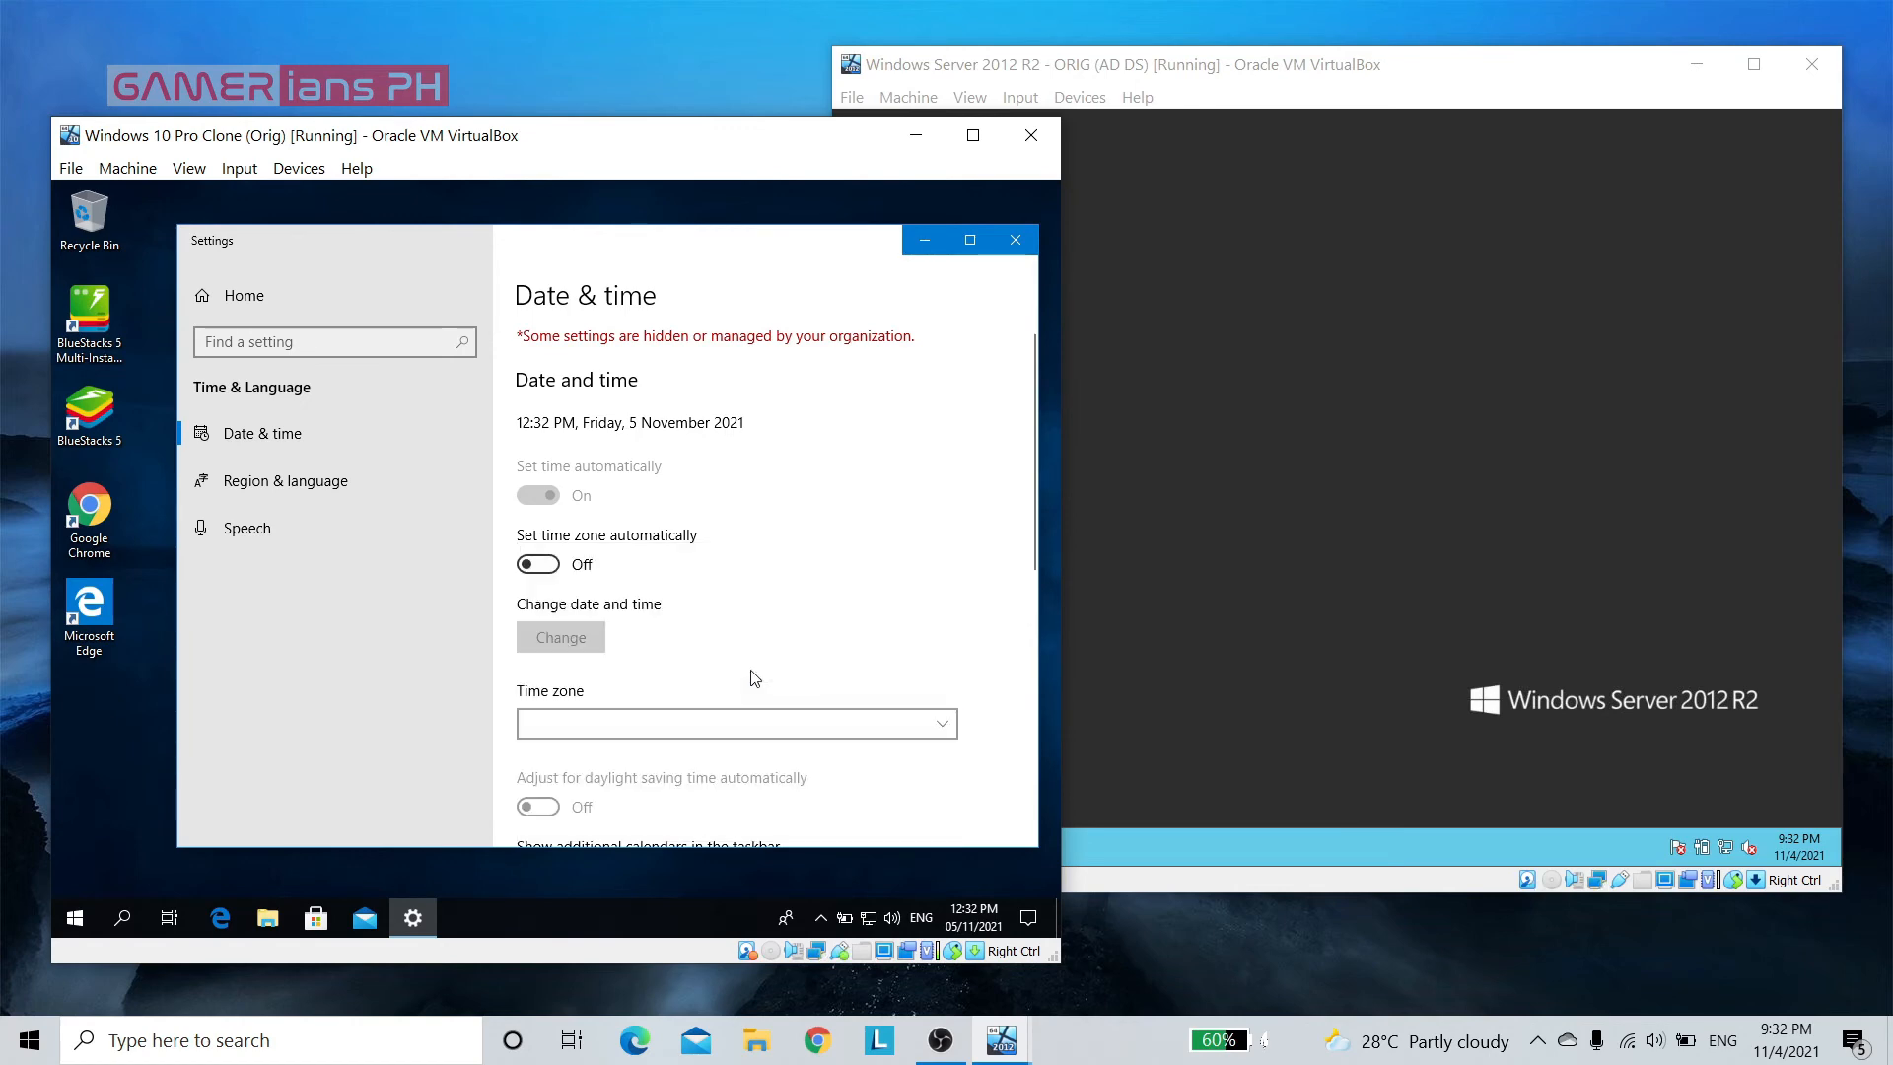
click(1017, 242)
Check the Windows 10 client's clock and calendar, and reopen its date and time settings
click(973, 919)
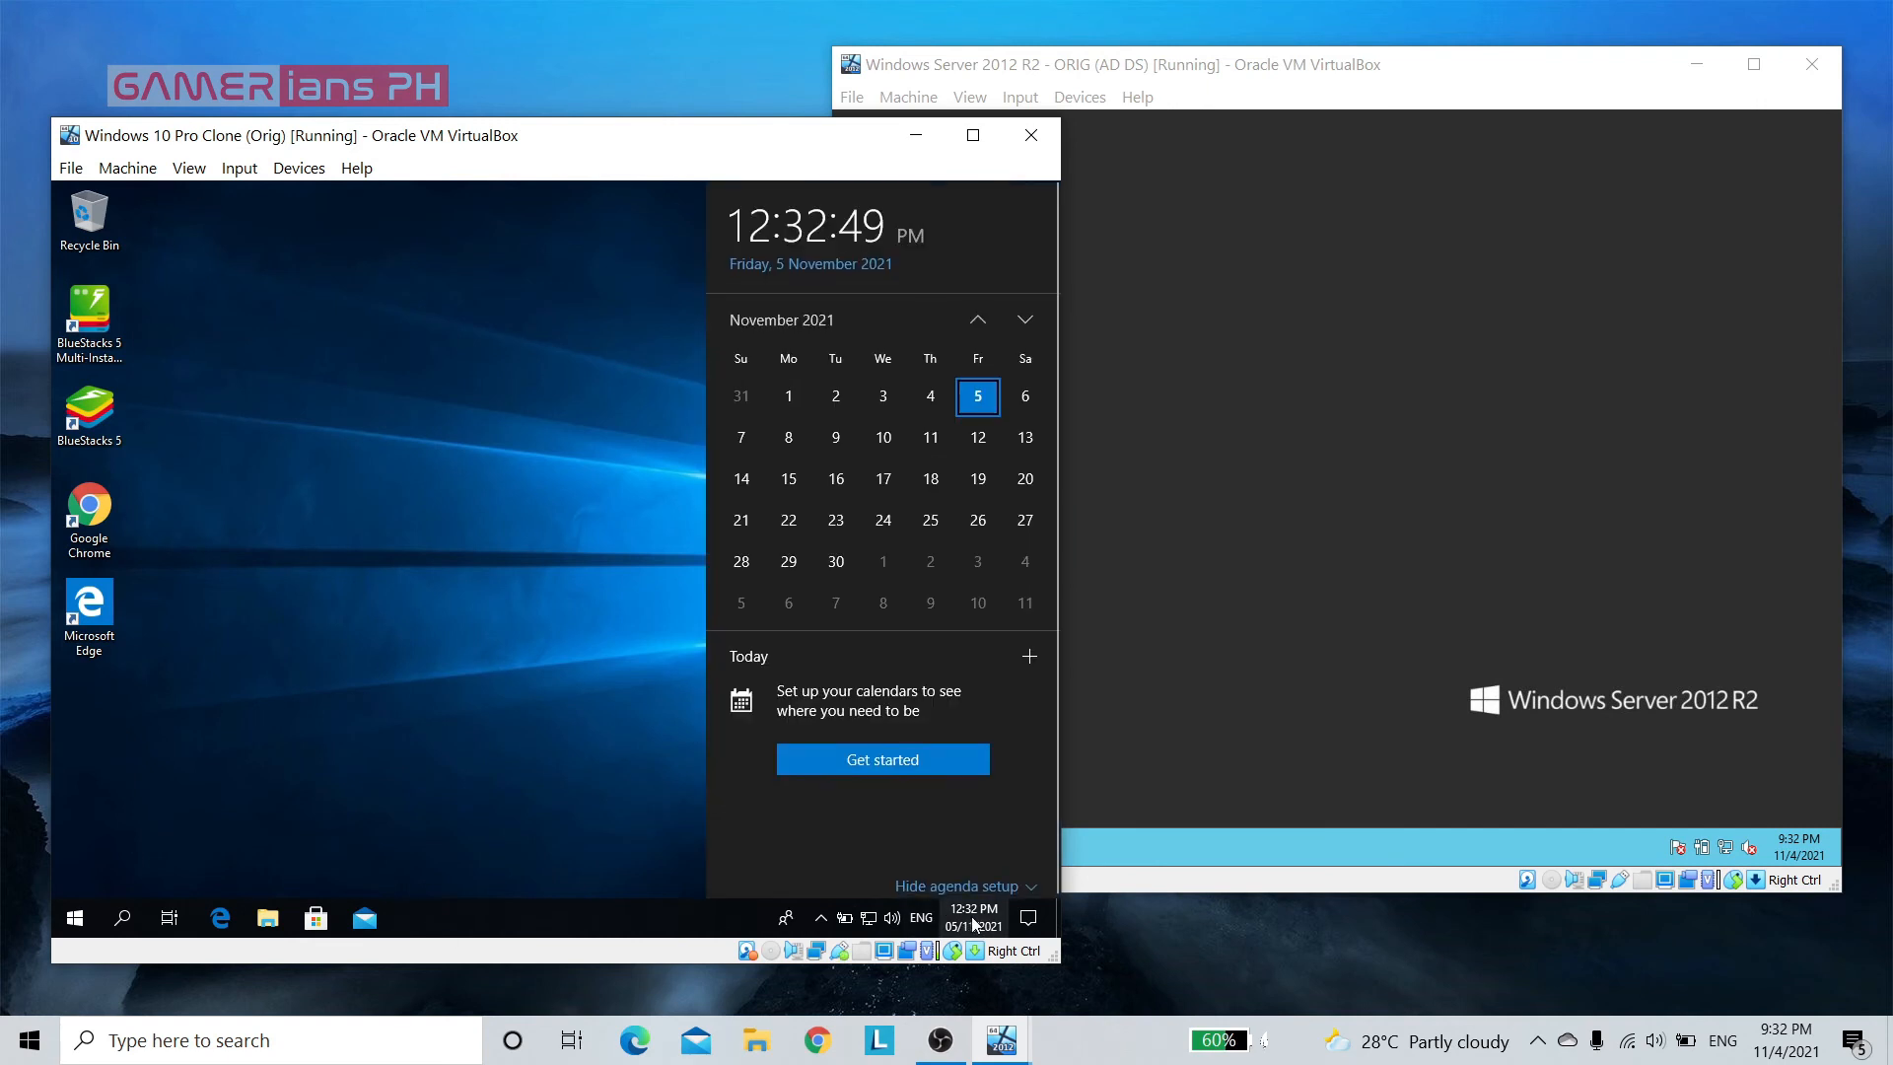
right_click(961, 917)
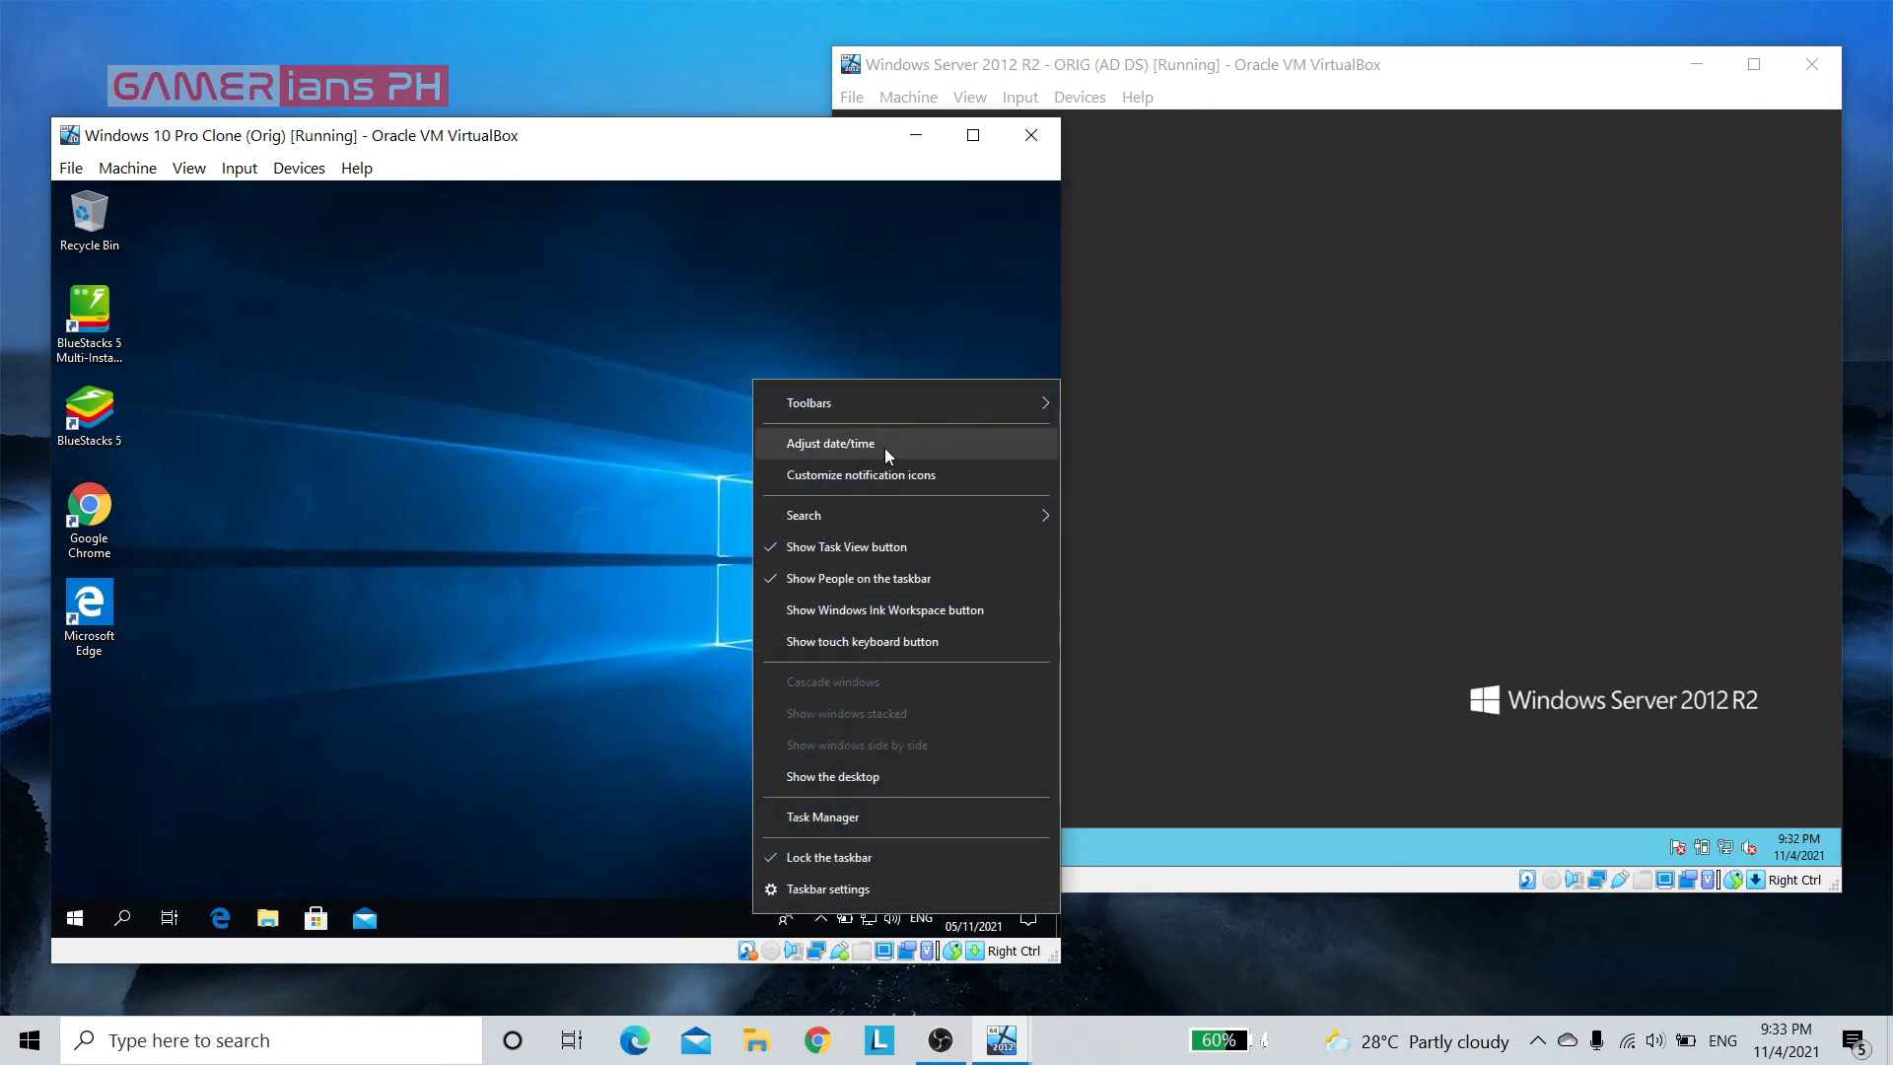
click(856, 445)
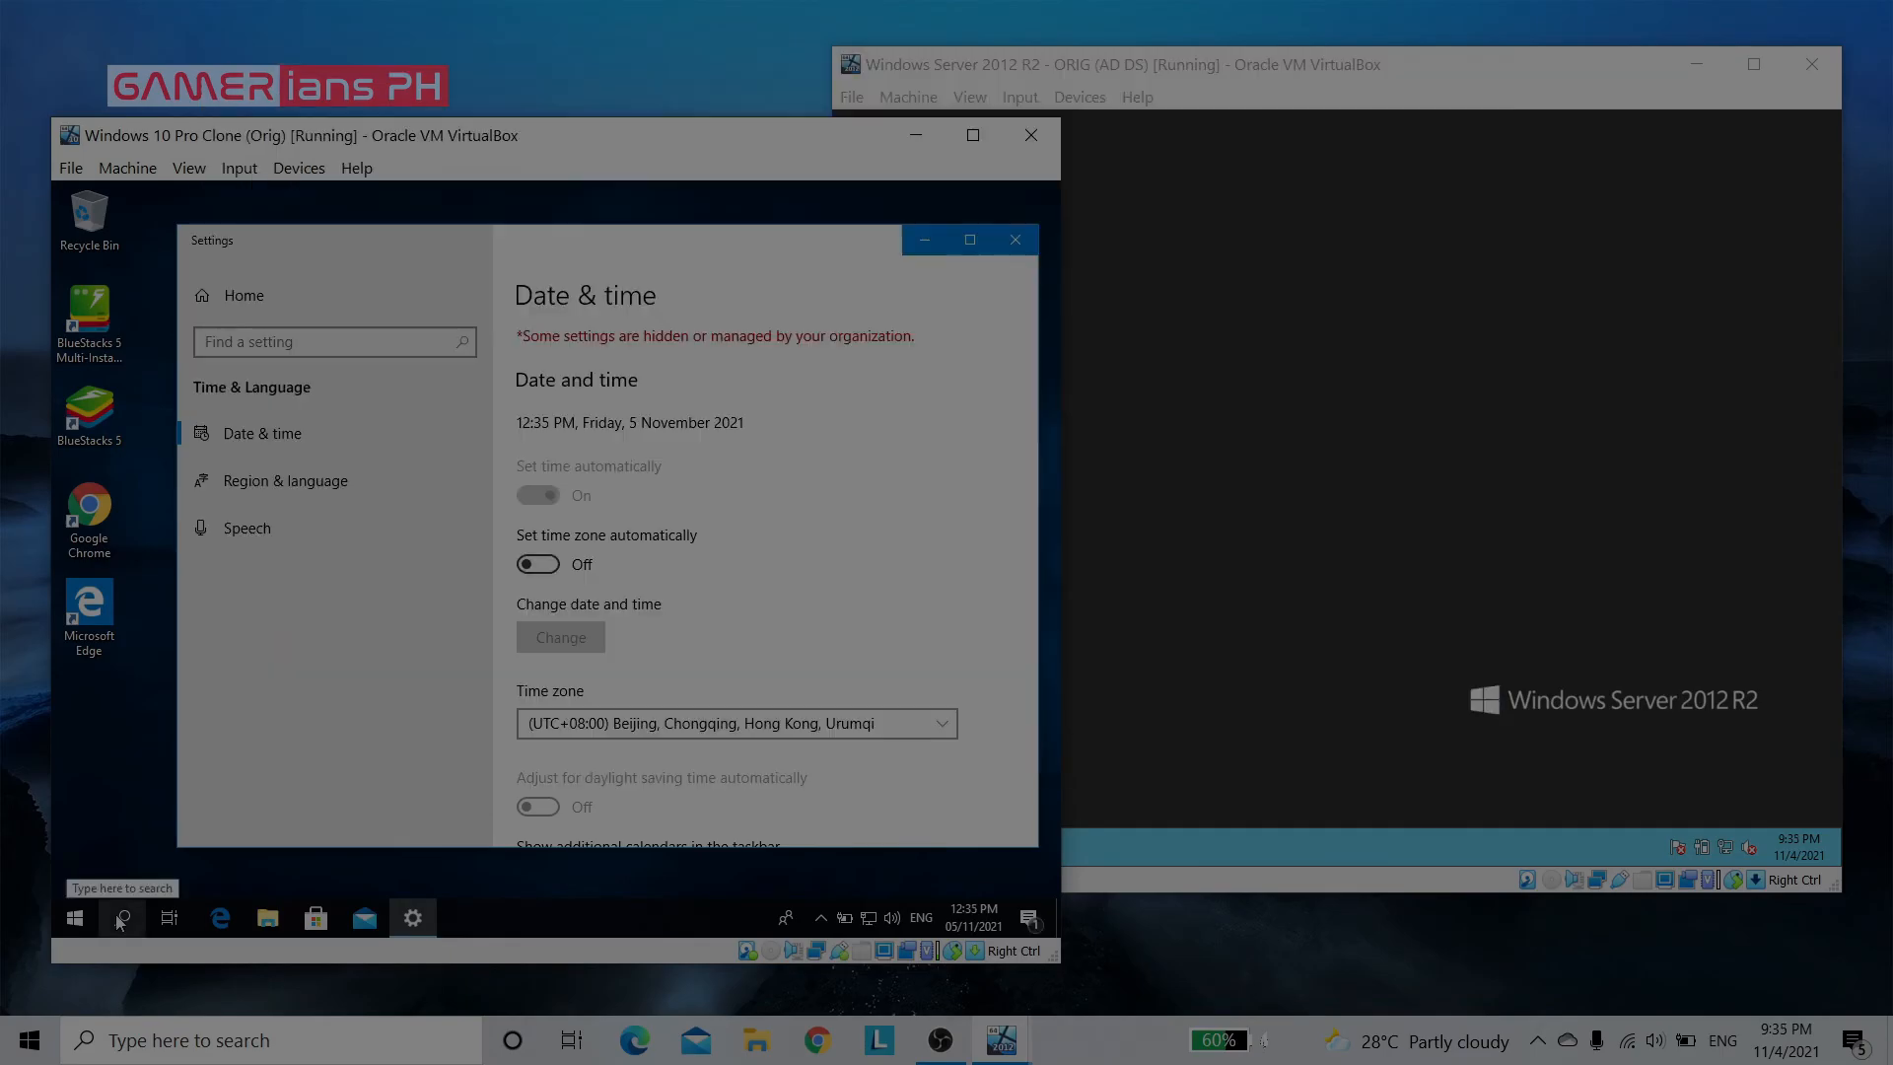
Search for cmd on the Windows 10 client and run Command Prompt as administrator, allowing it to make changes
click(120, 919)
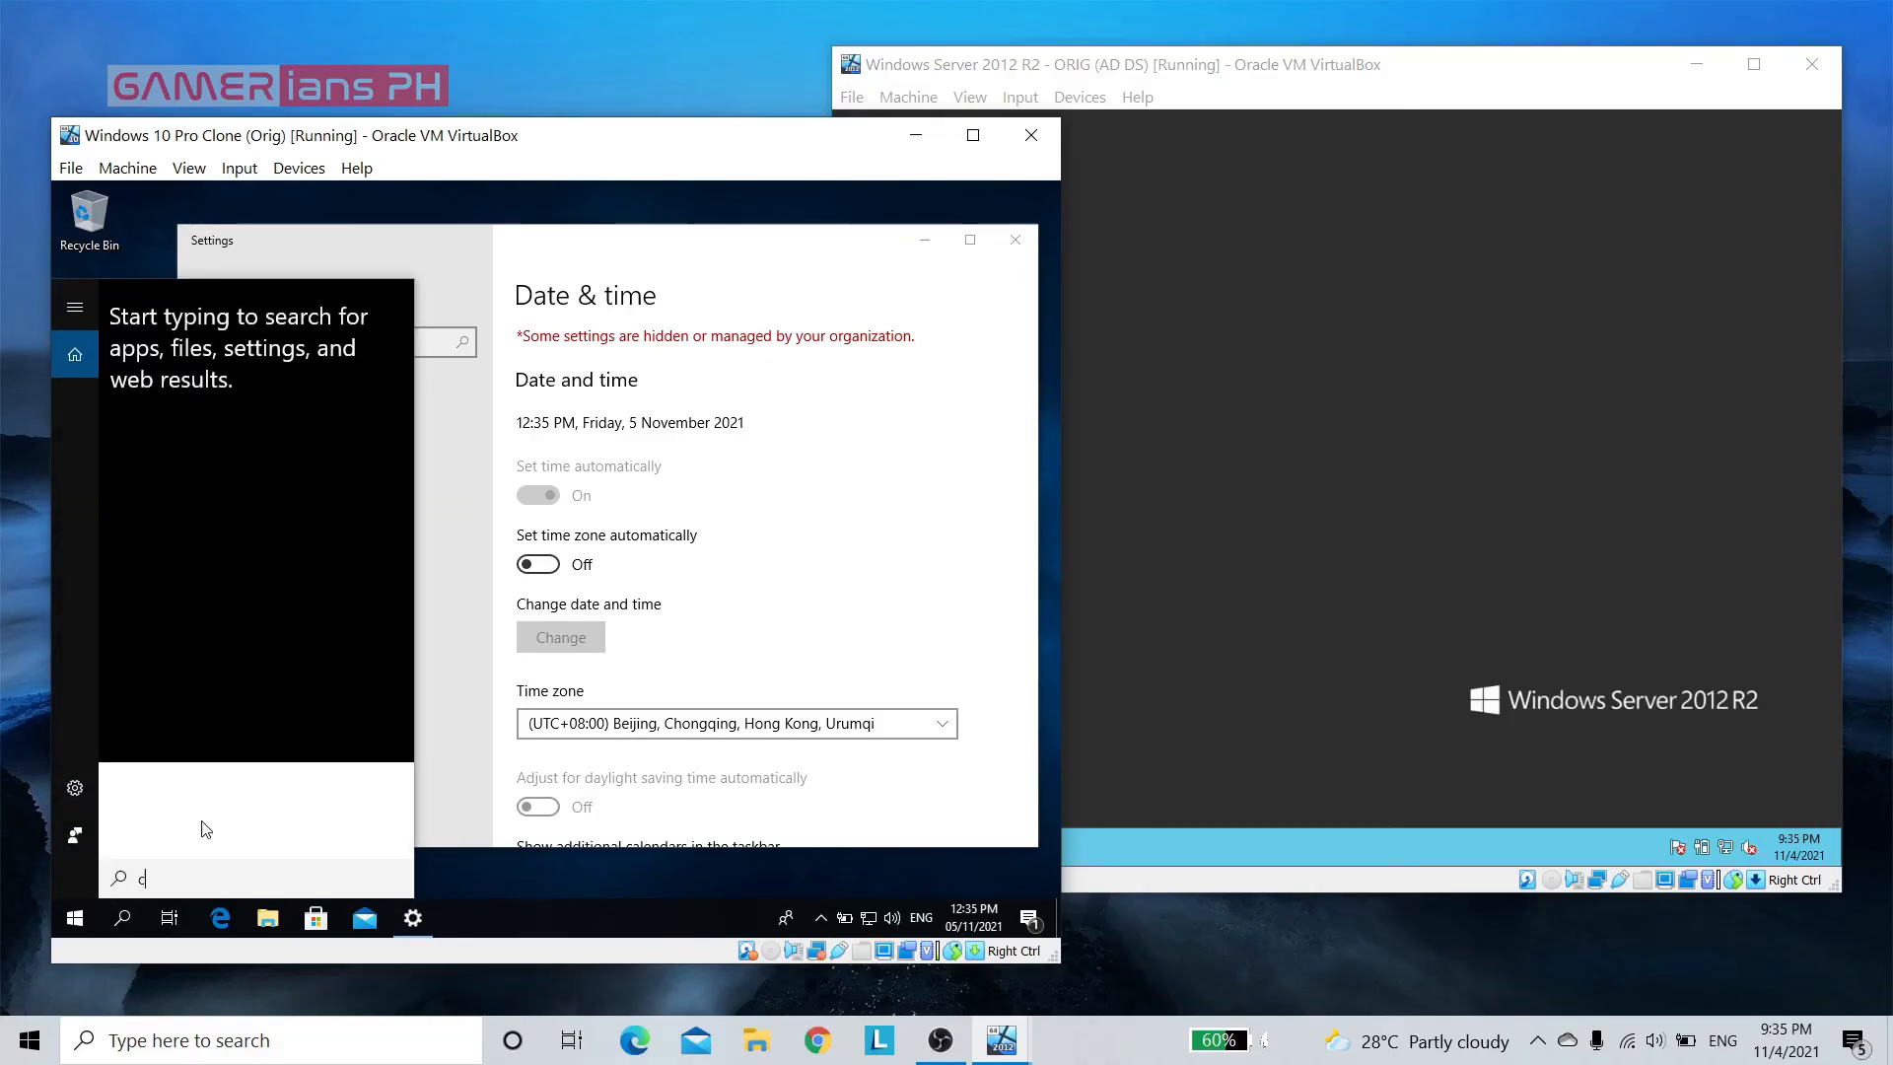
text(cmd)
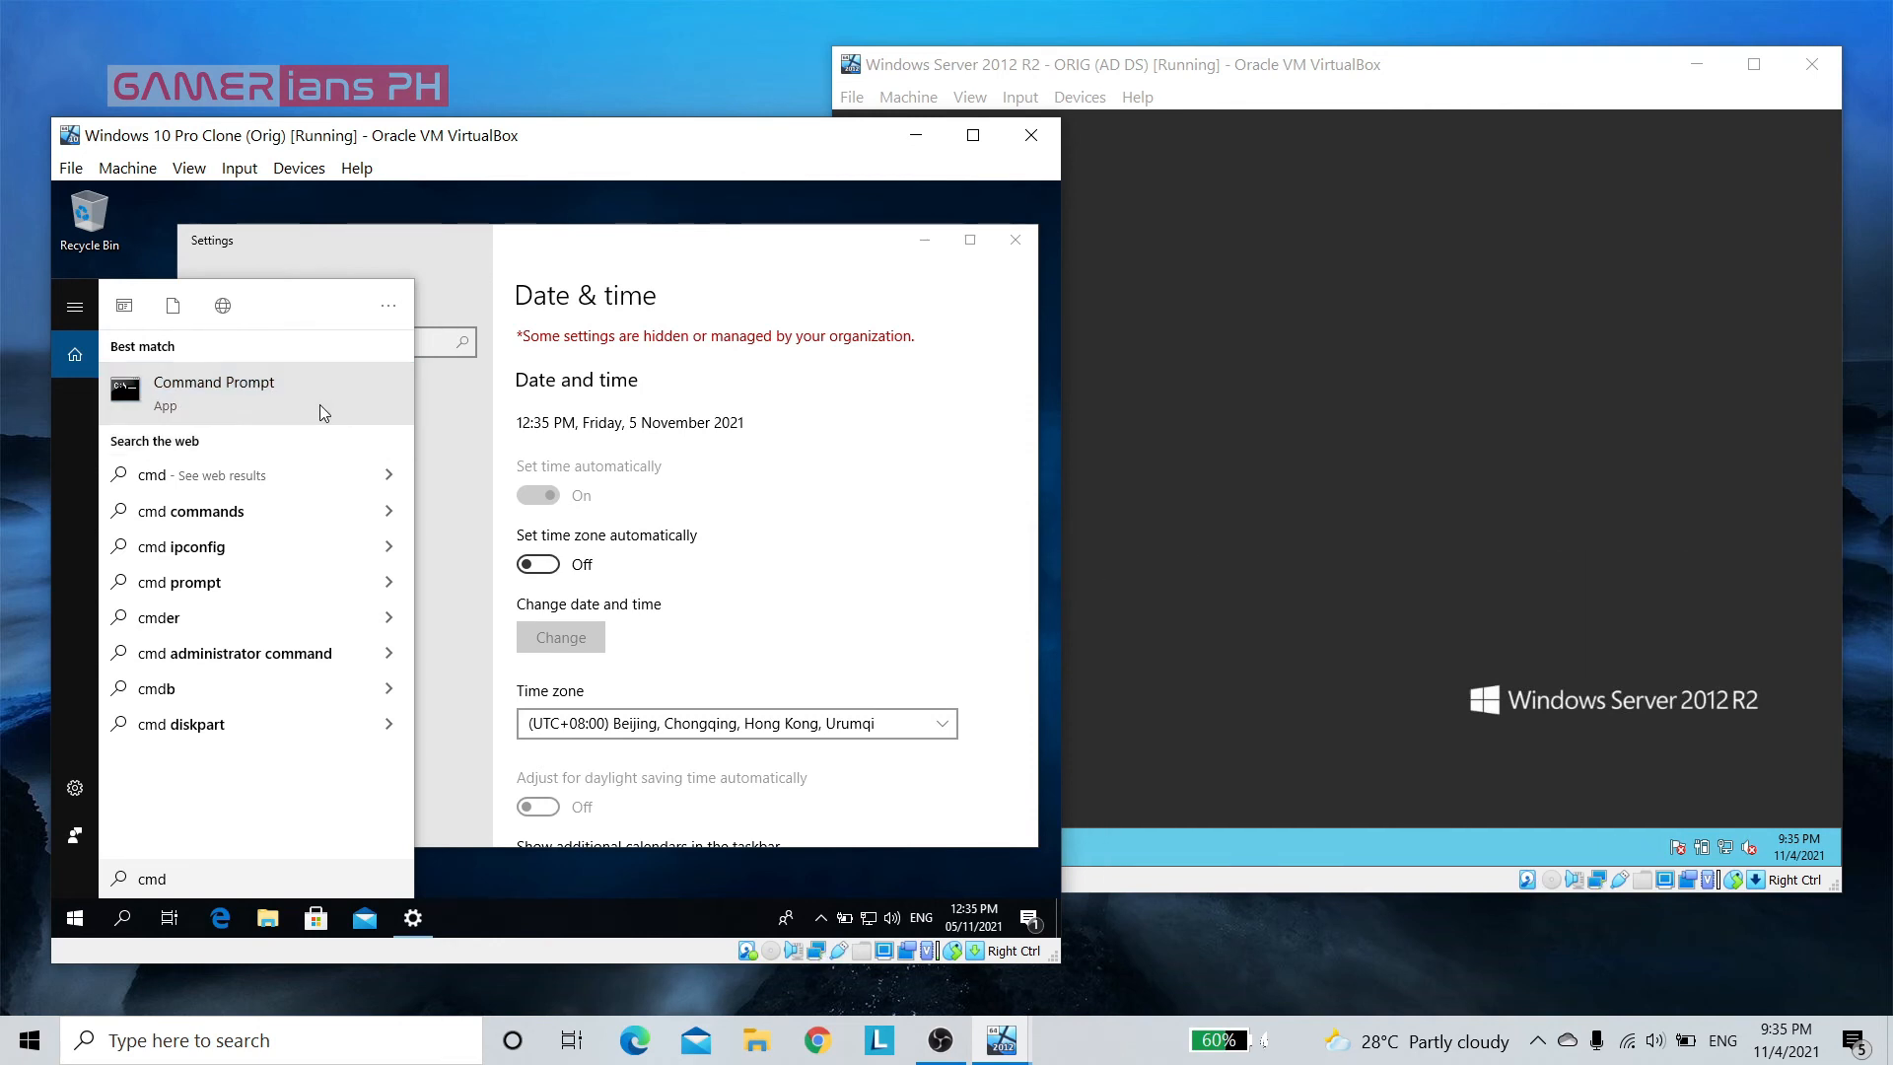
right_click(260, 404)
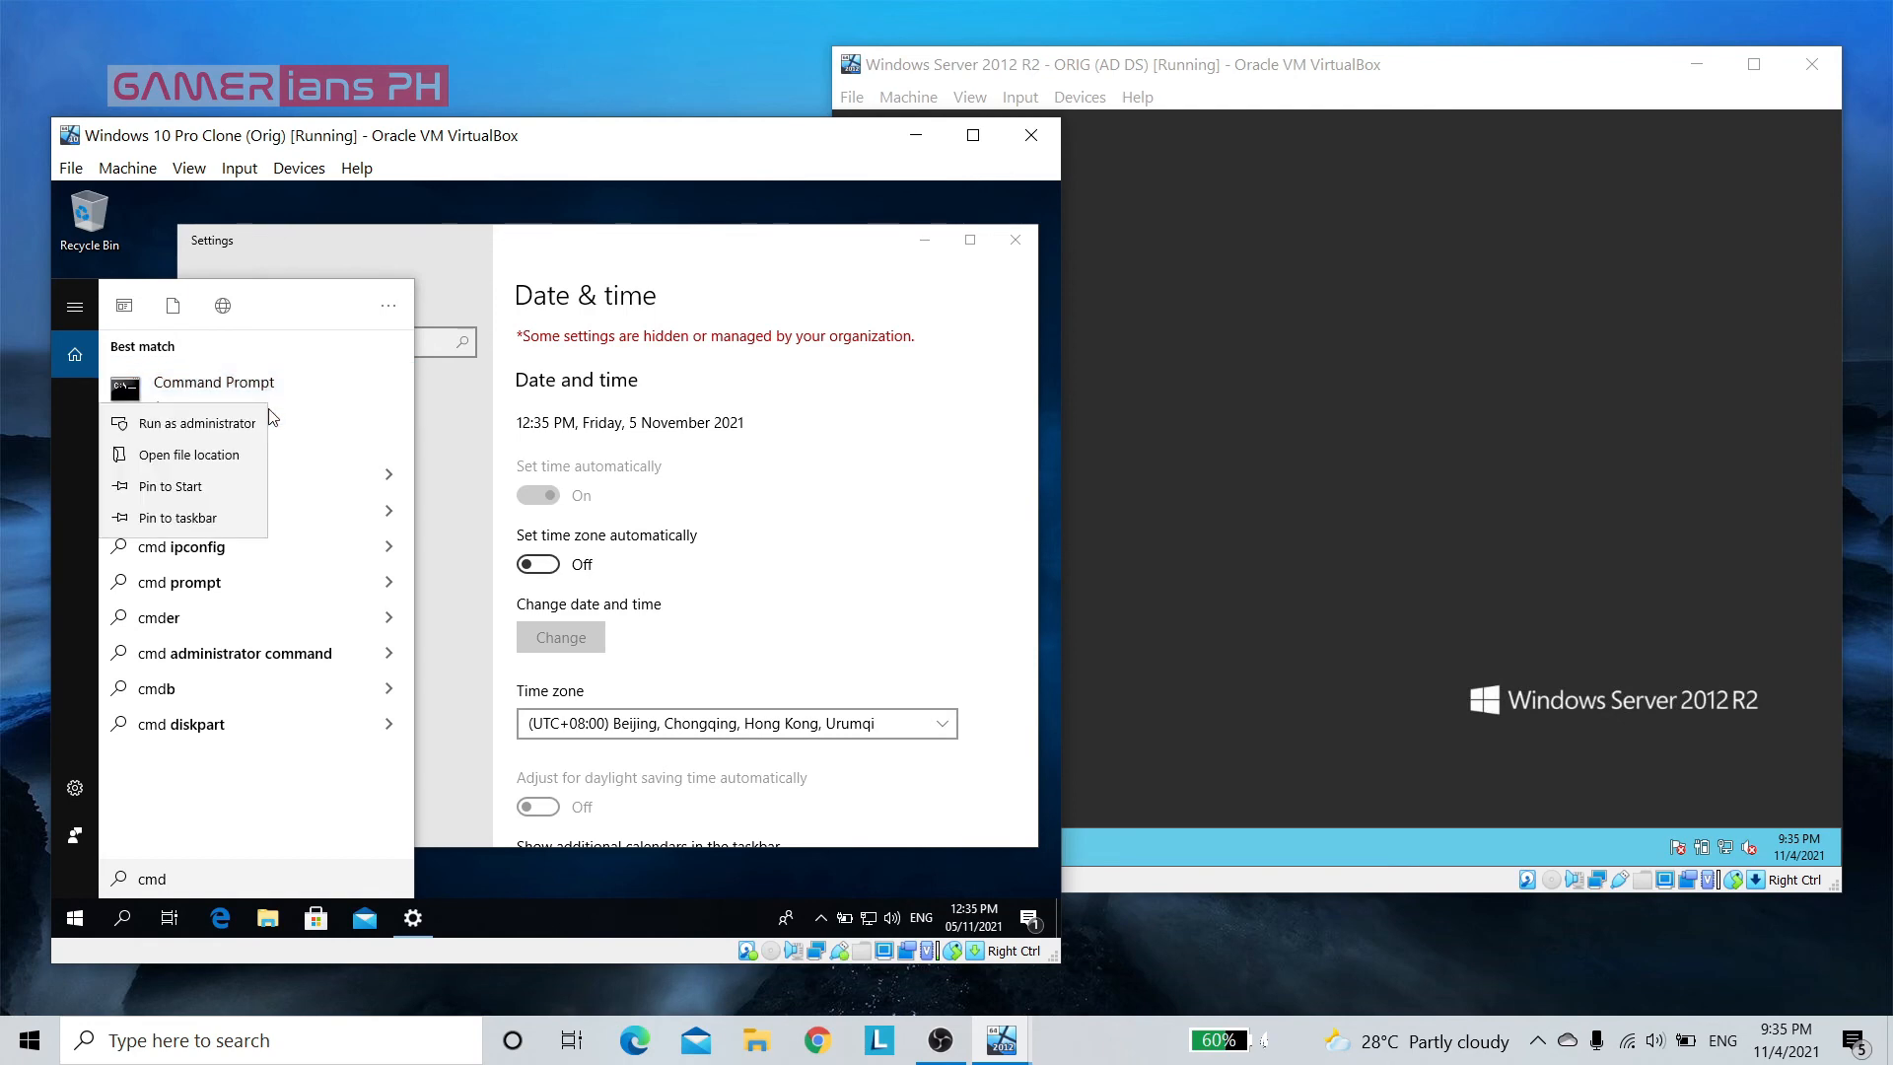
click(197, 424)
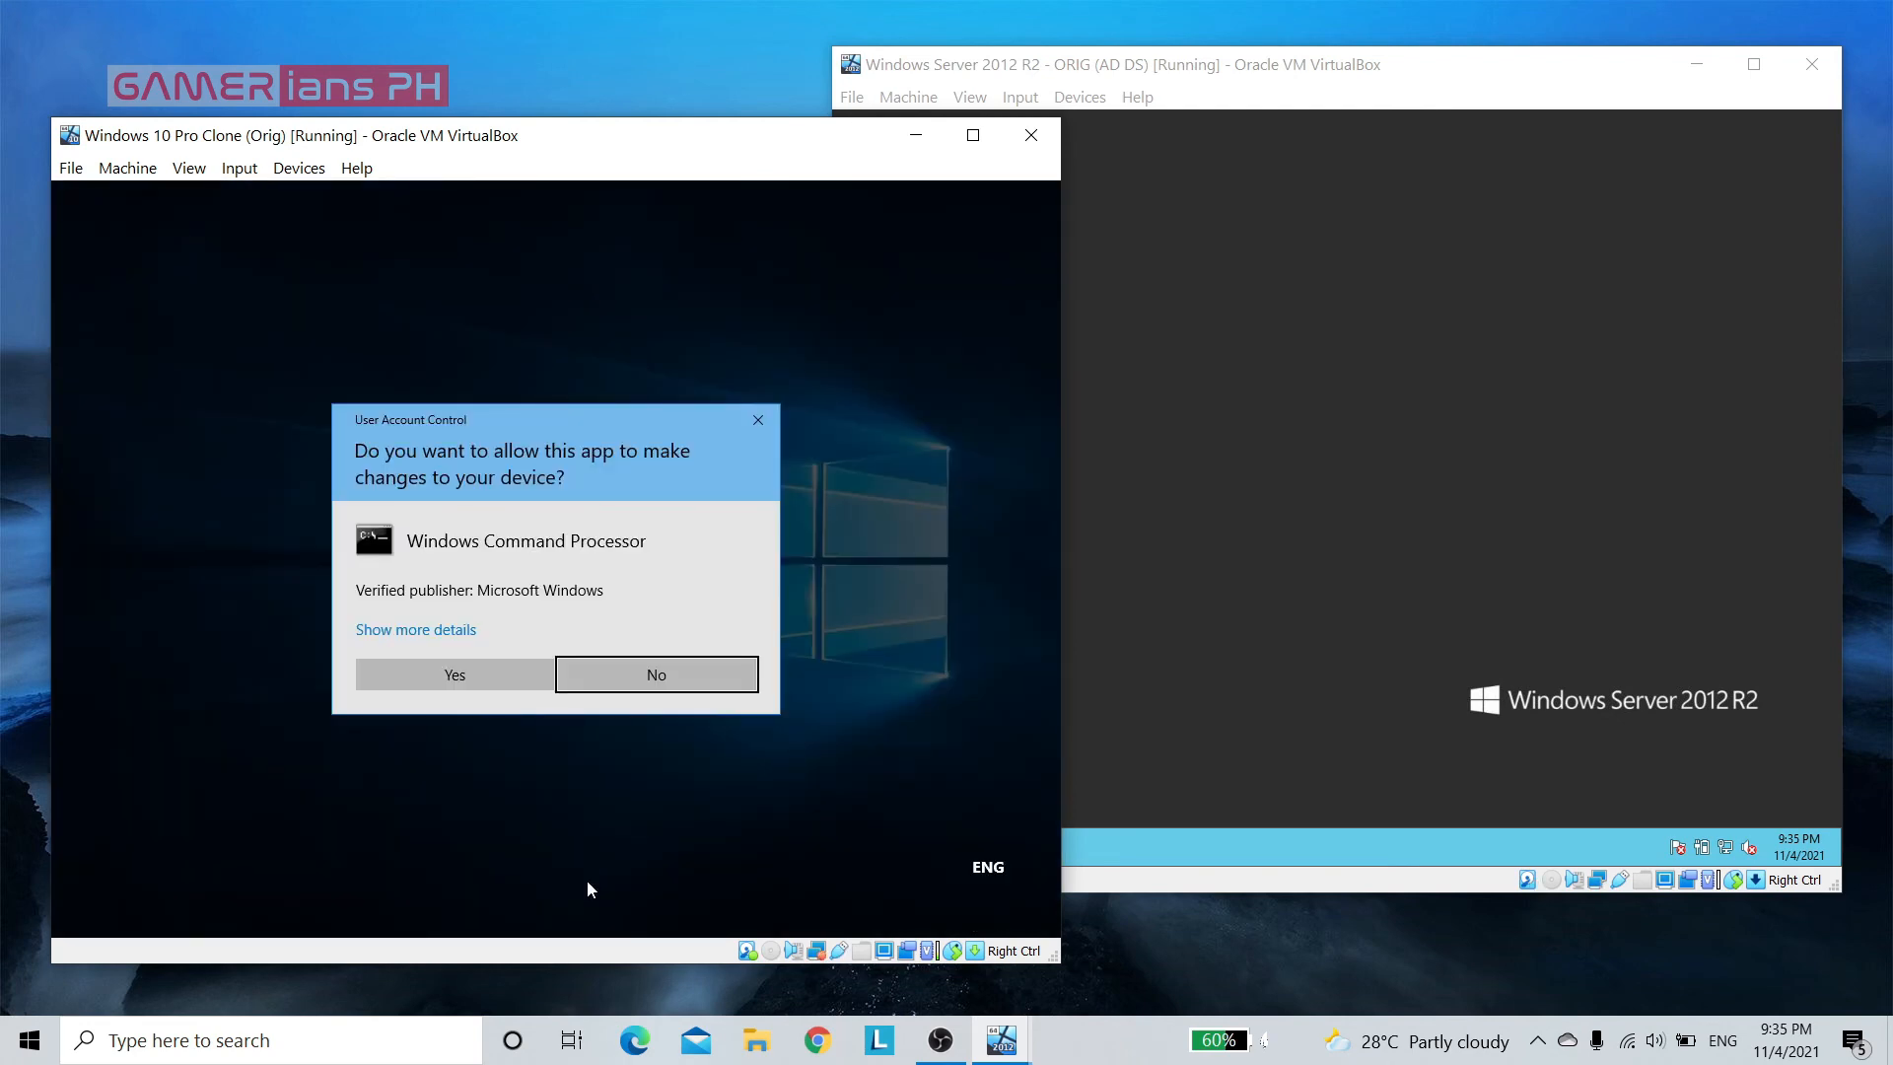
click(418, 675)
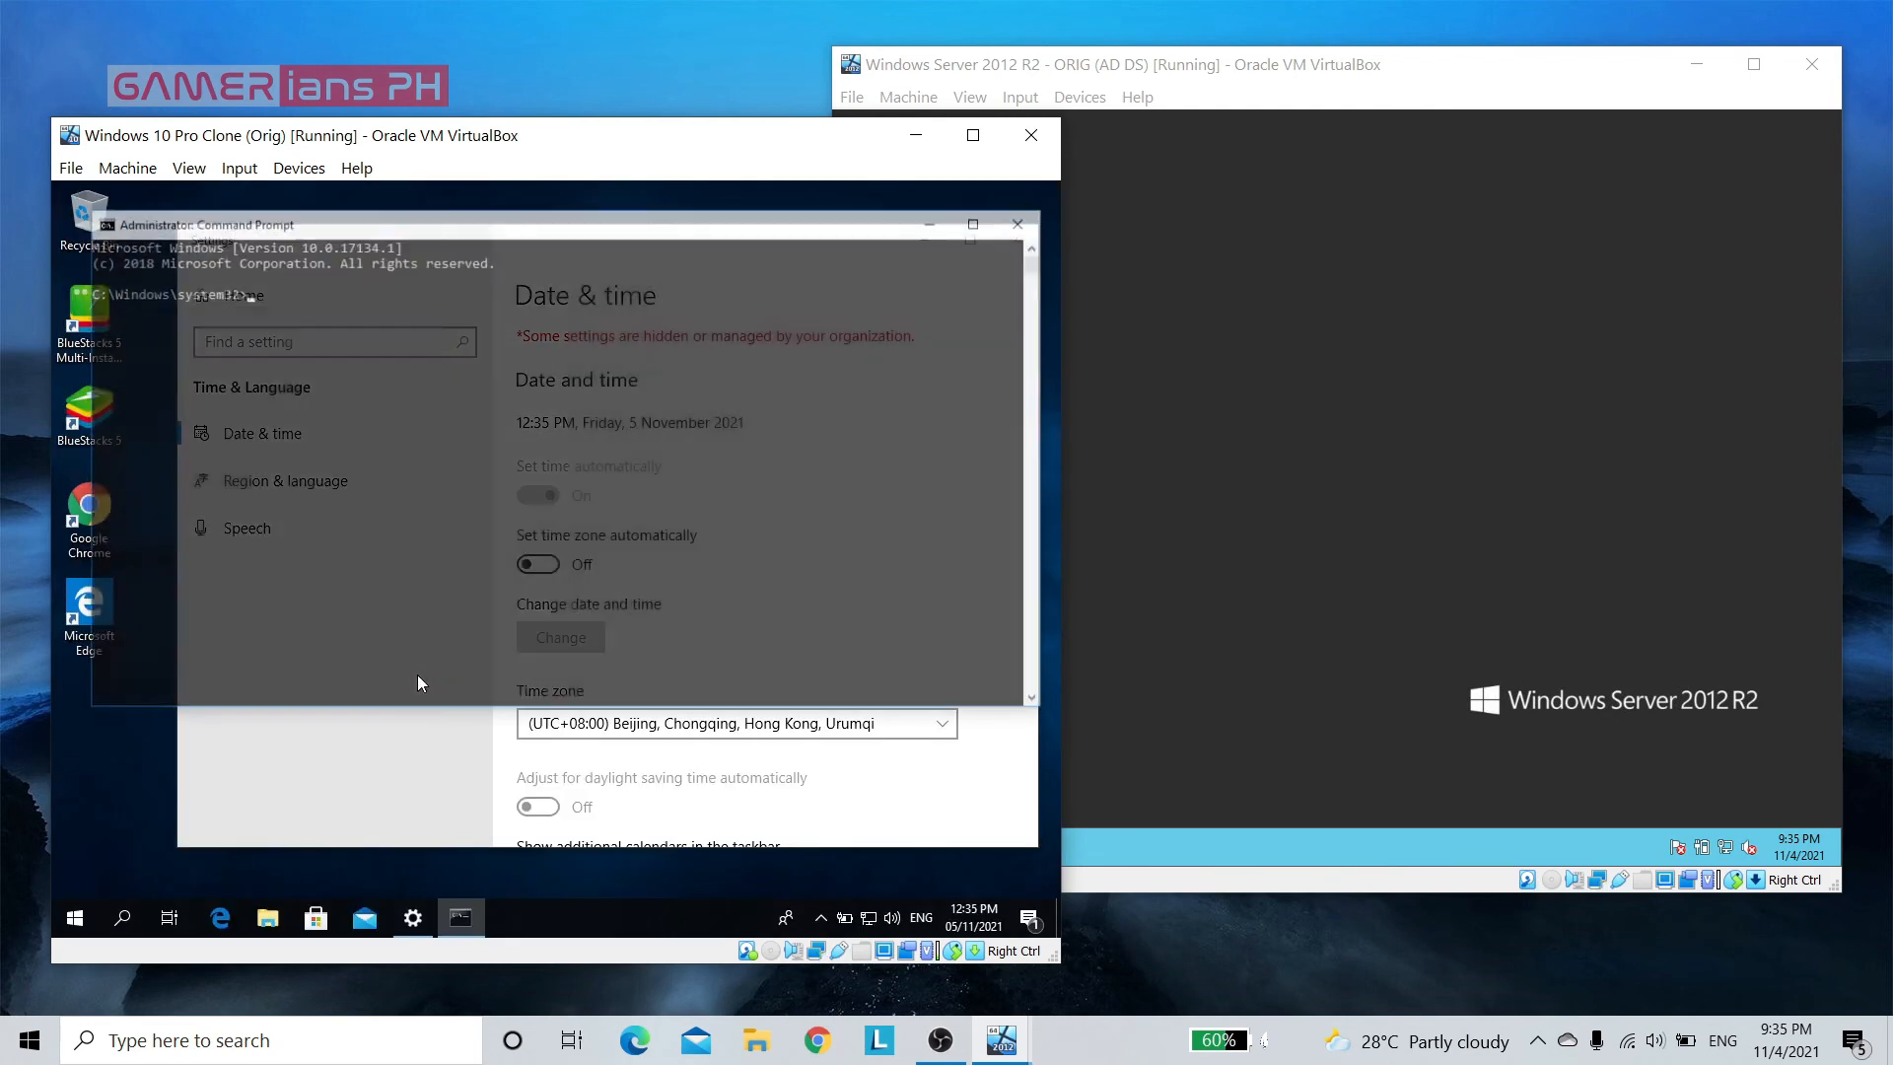
Set the Windows 10 client's clock to 21:36 with the time command
text(time)
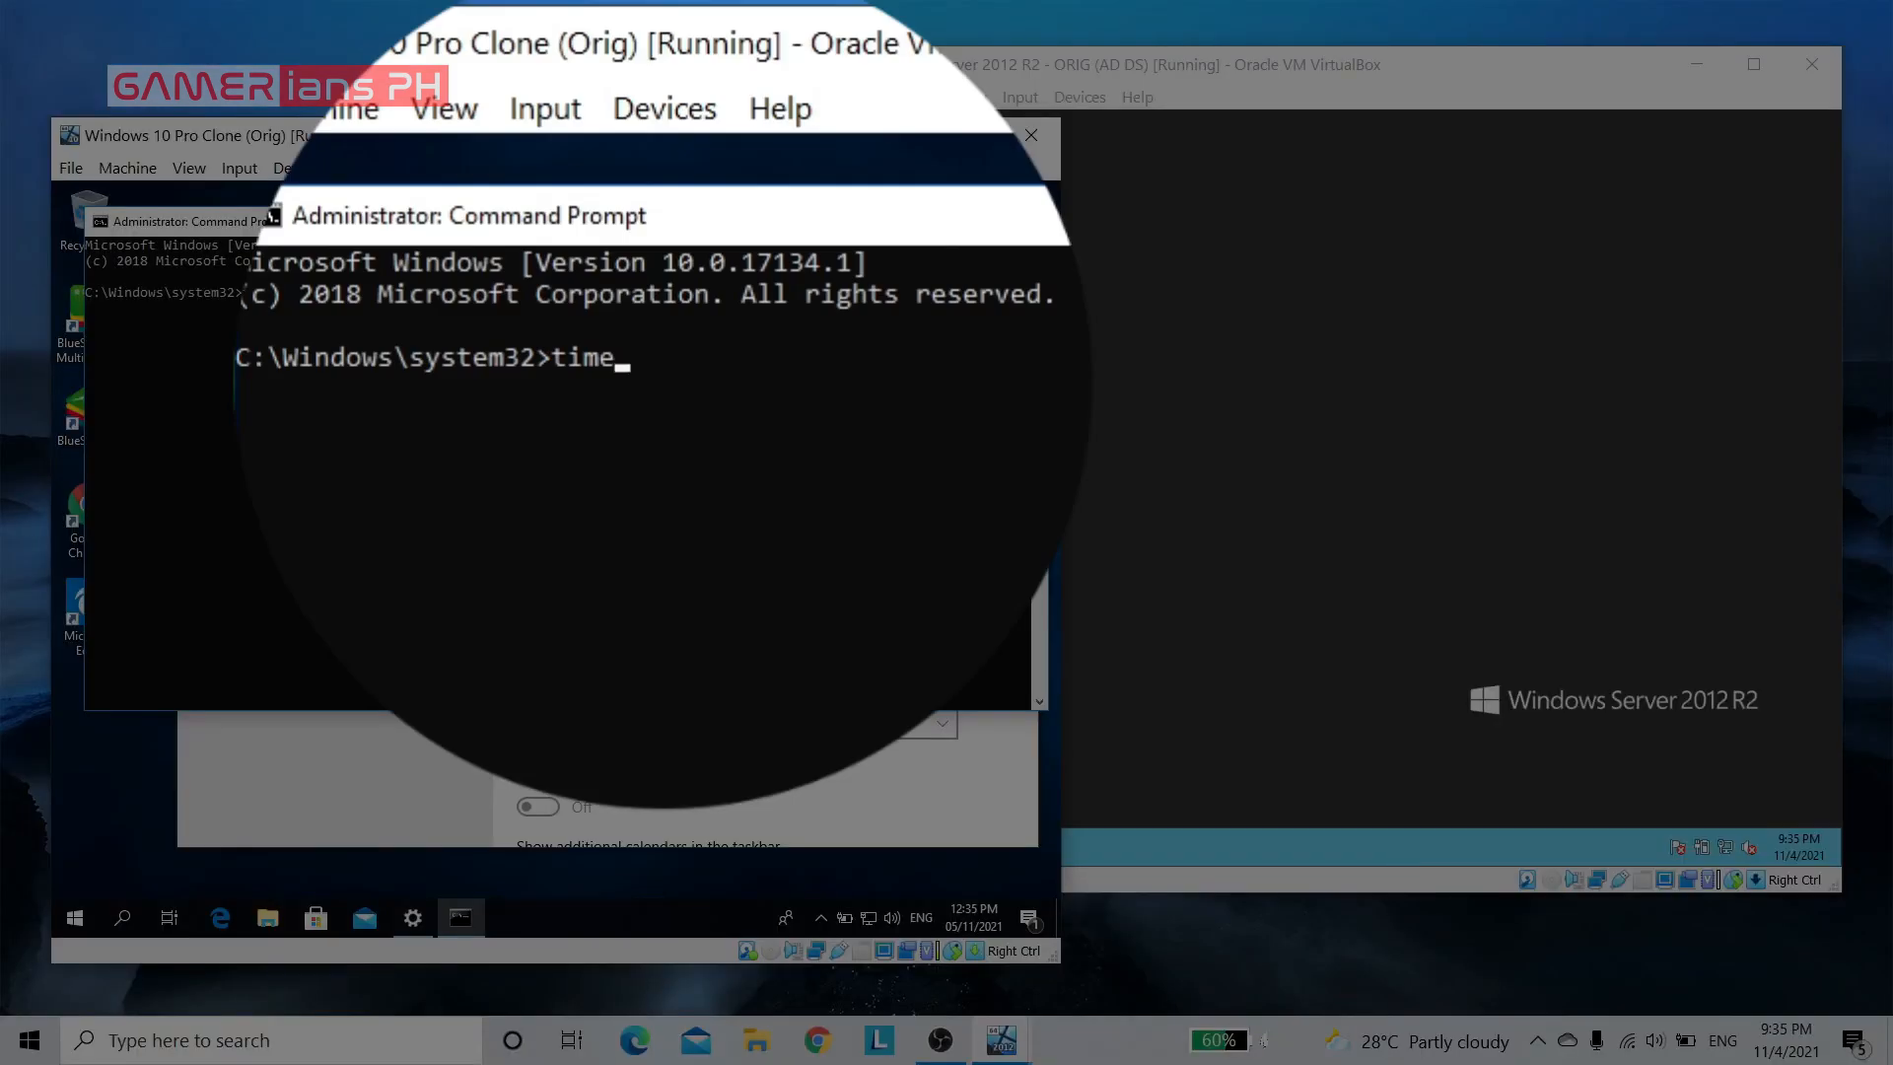
key(Return)
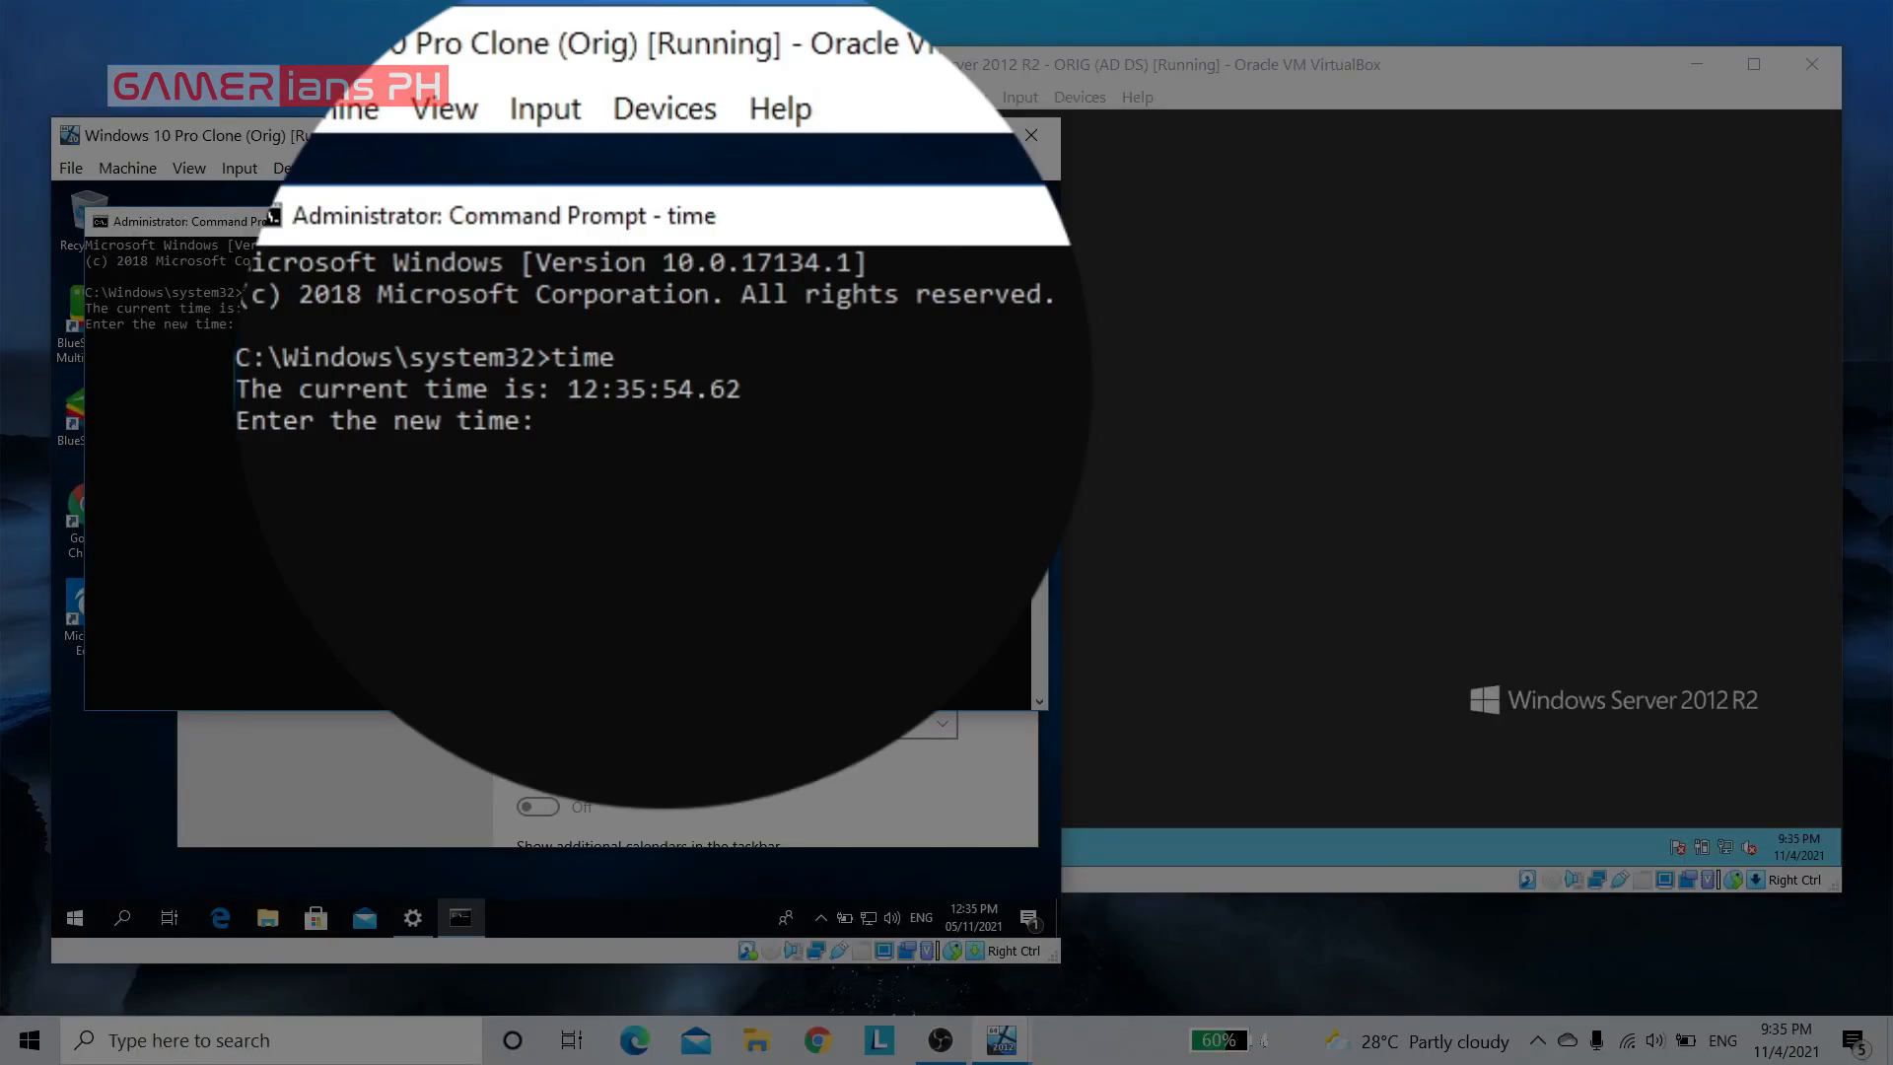
text(21:36)
key(Return)
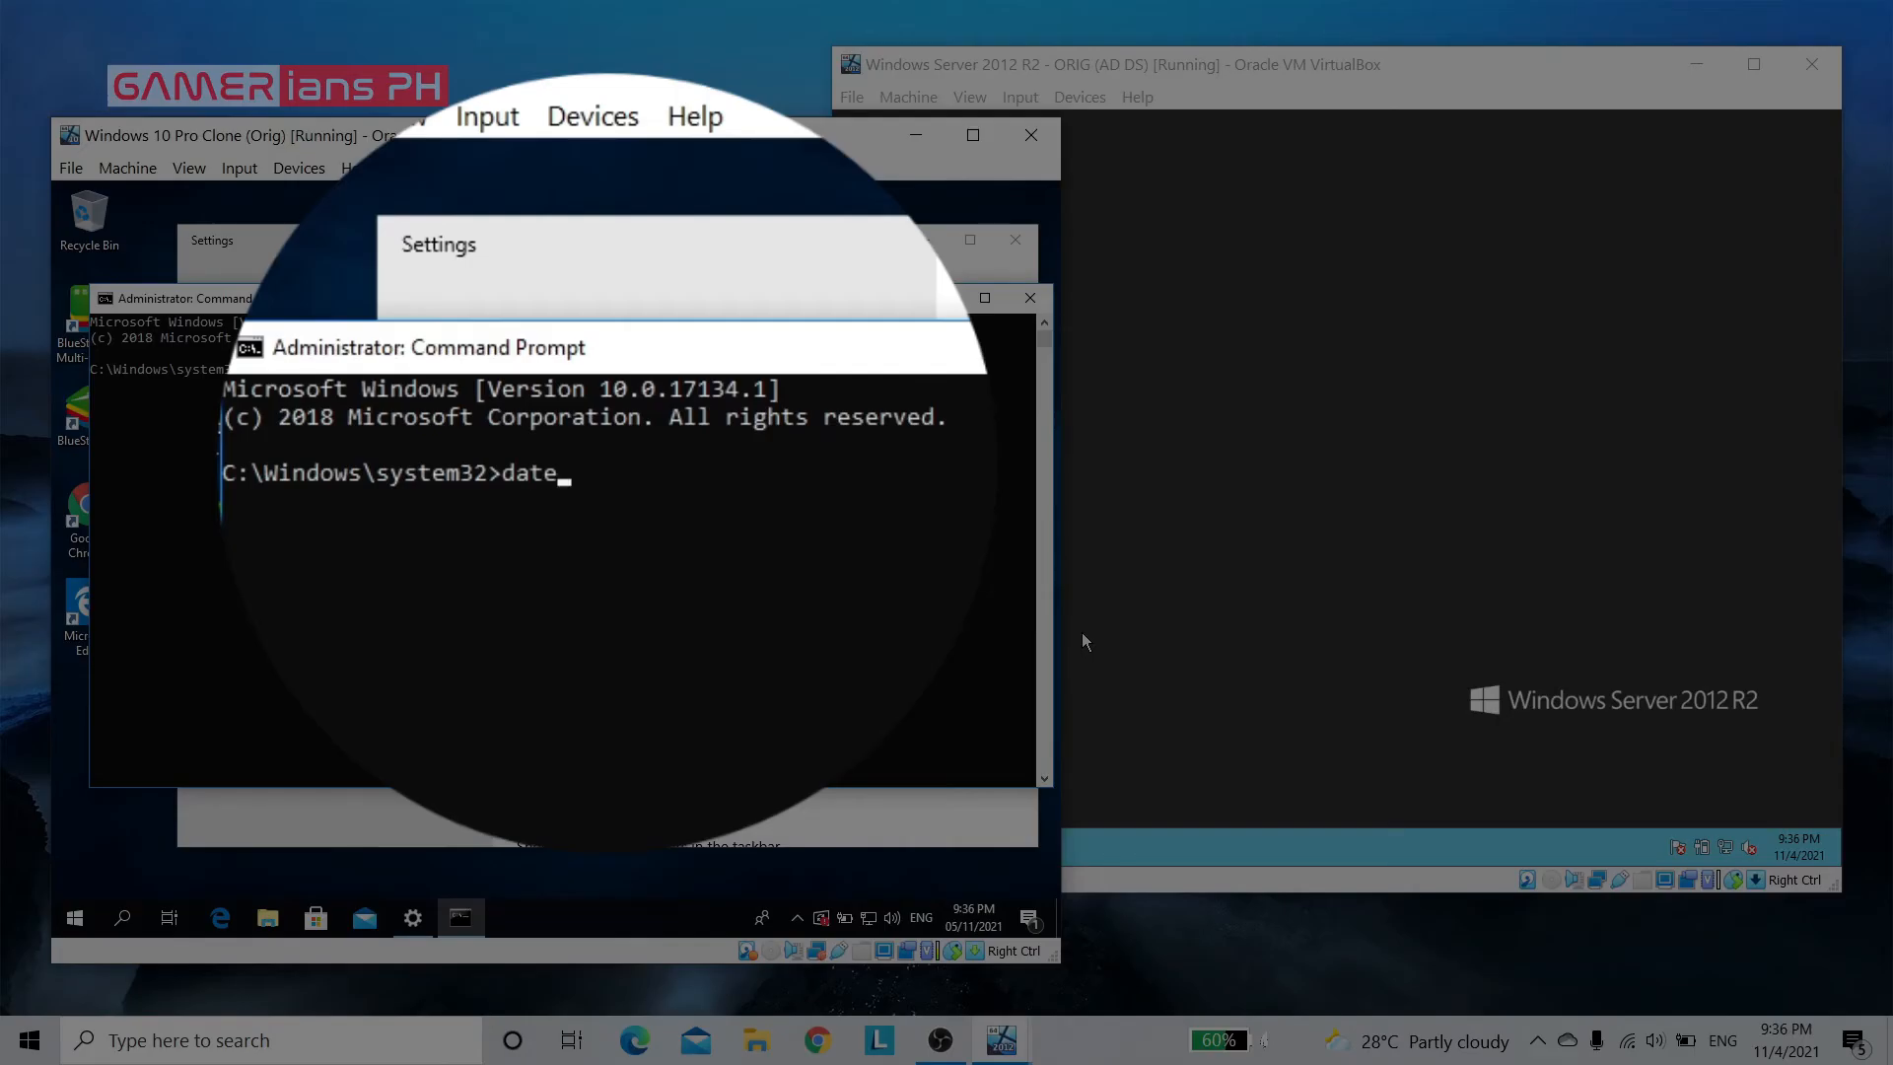
Set the Windows 10 client's date to 04/11/2021 with the date command and exit the command prompt
key(Return)
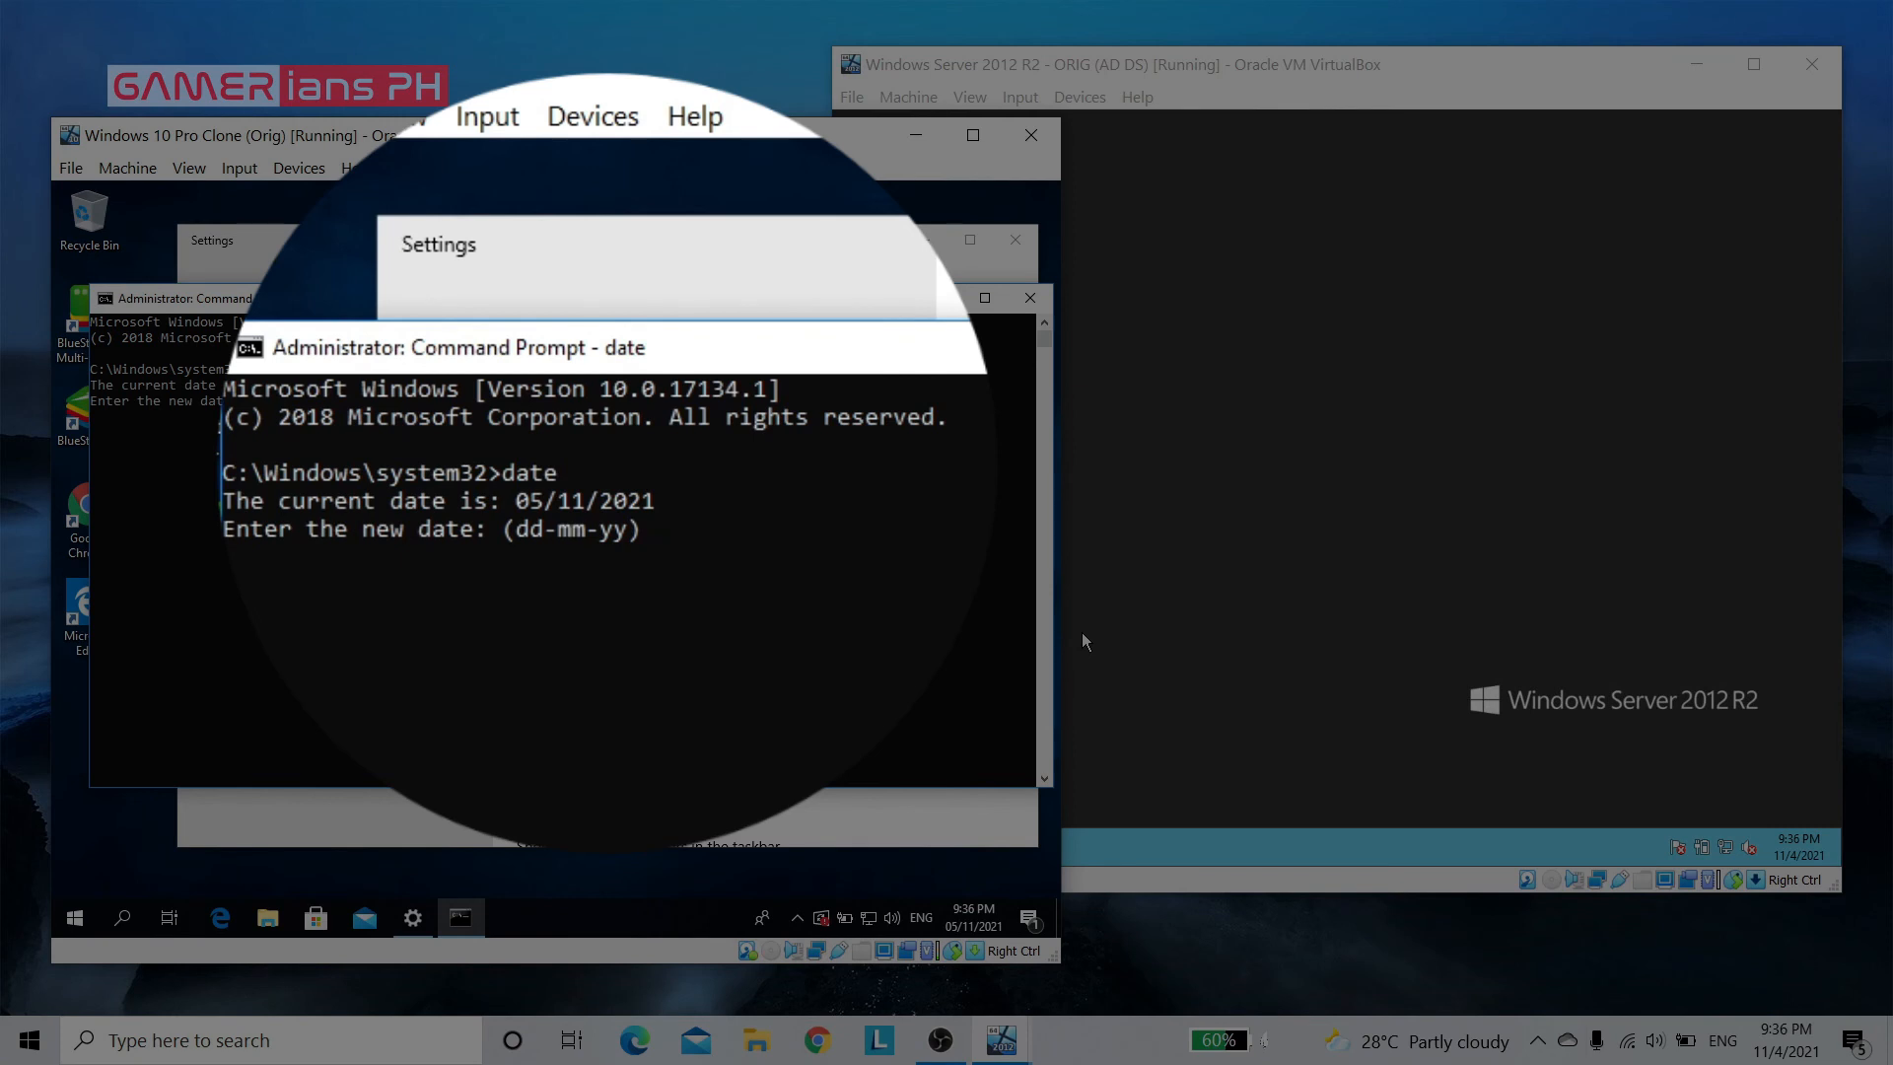
text(0)
key(BackSpace)
key(BackSpace)
text(4/11/2021)
key(Return)
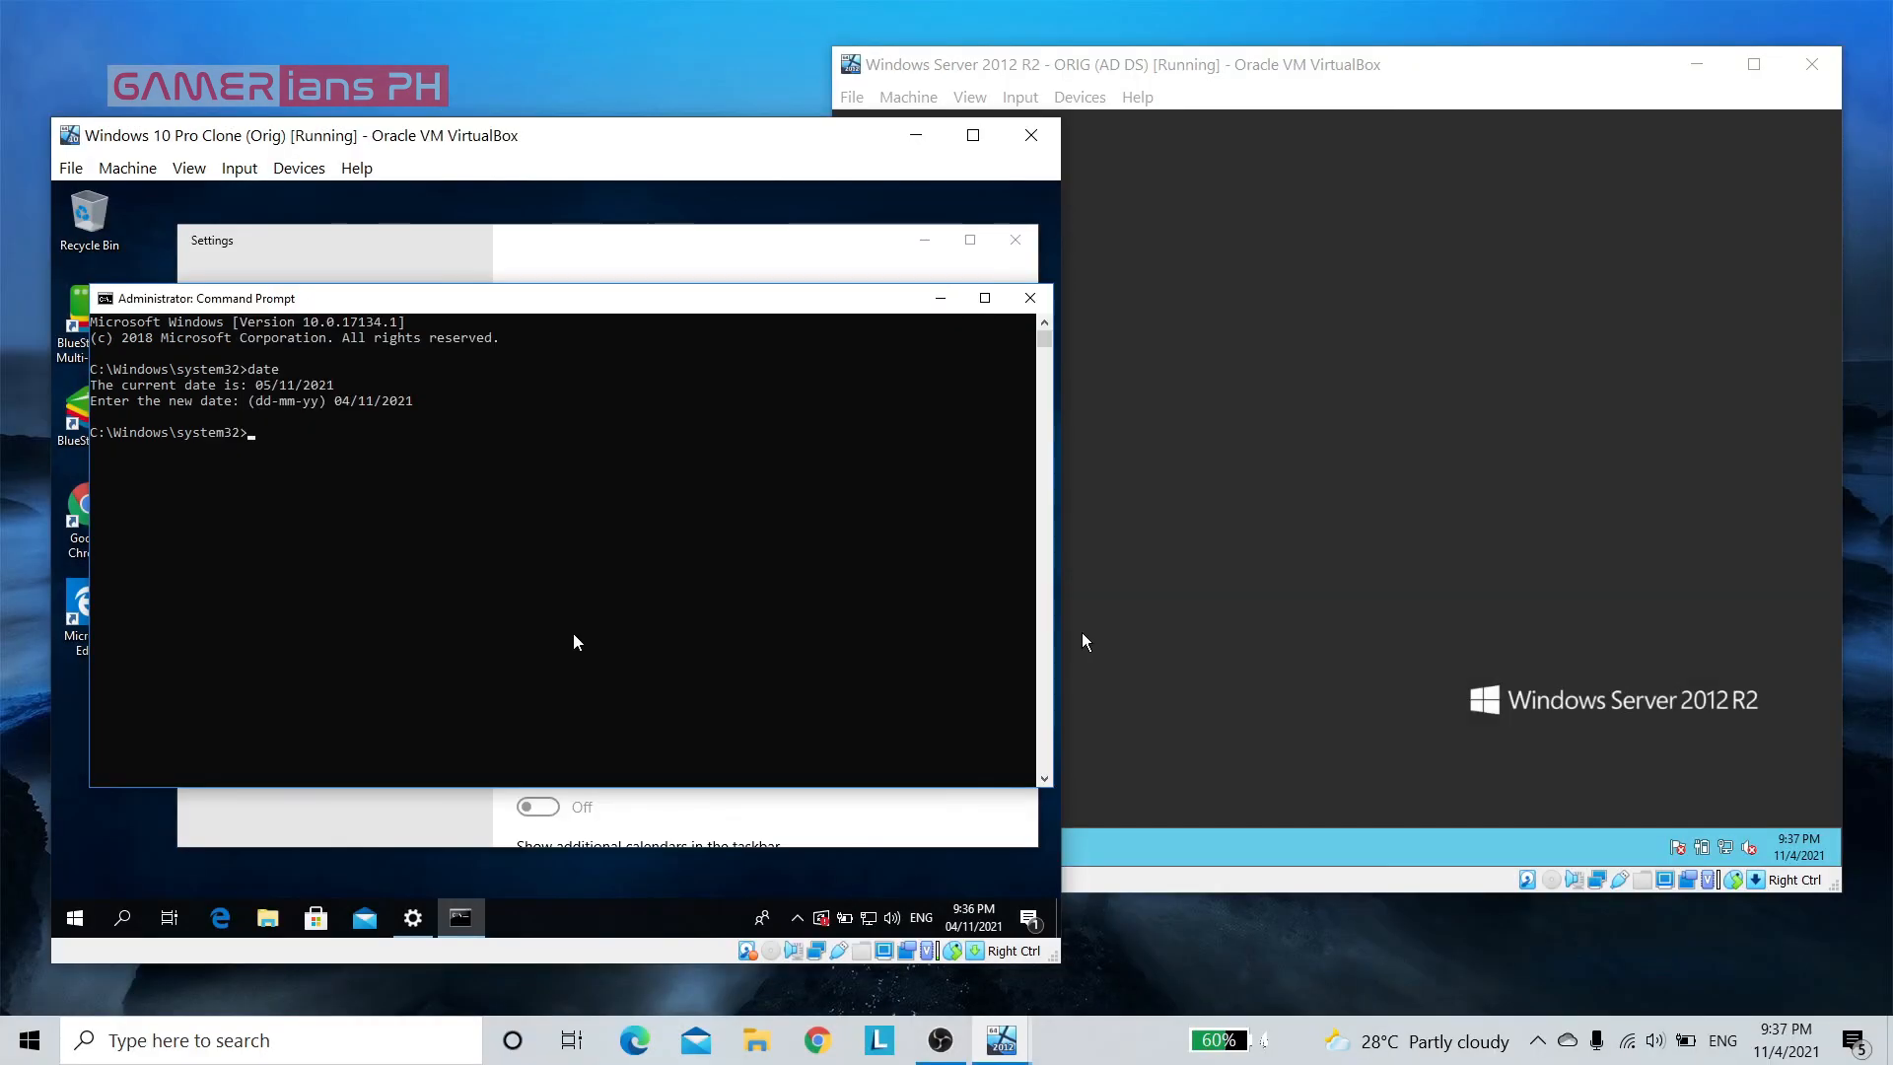
mouse_move(971, 919)
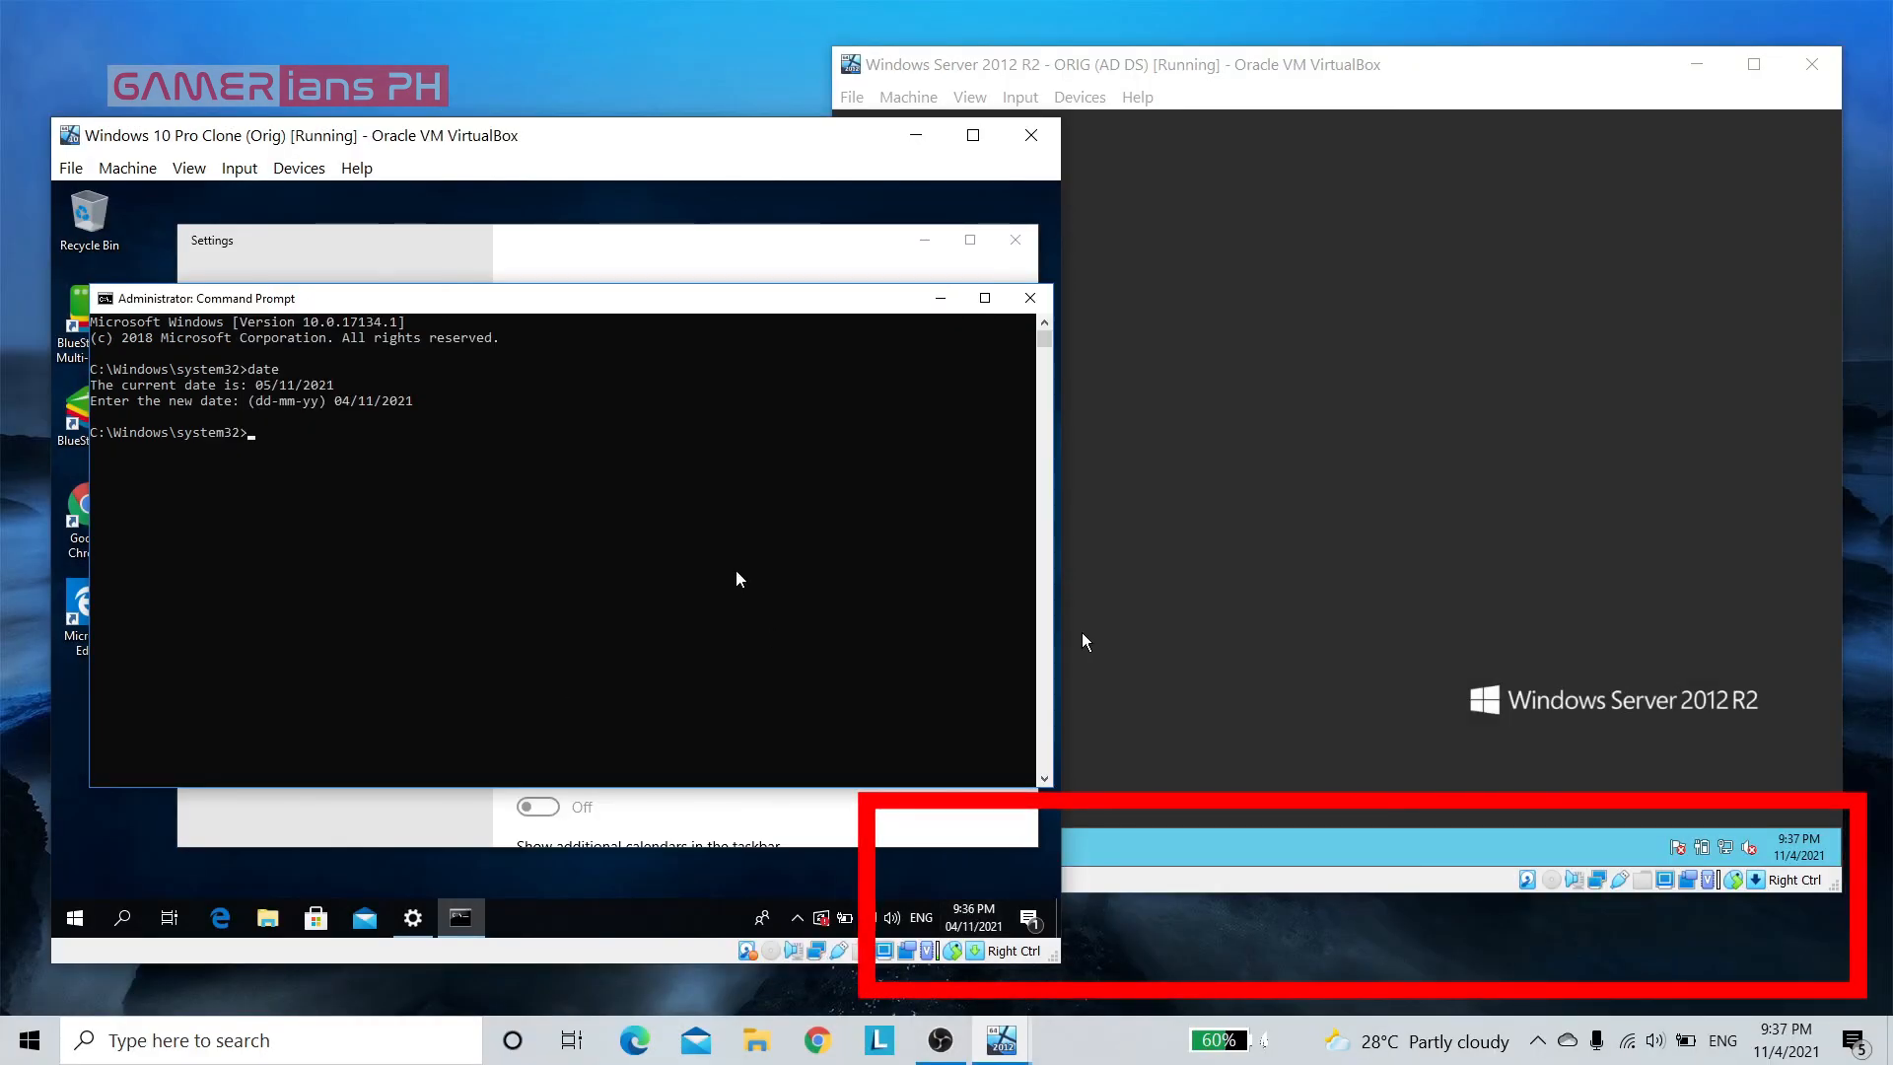
text(exit)
key(Return)
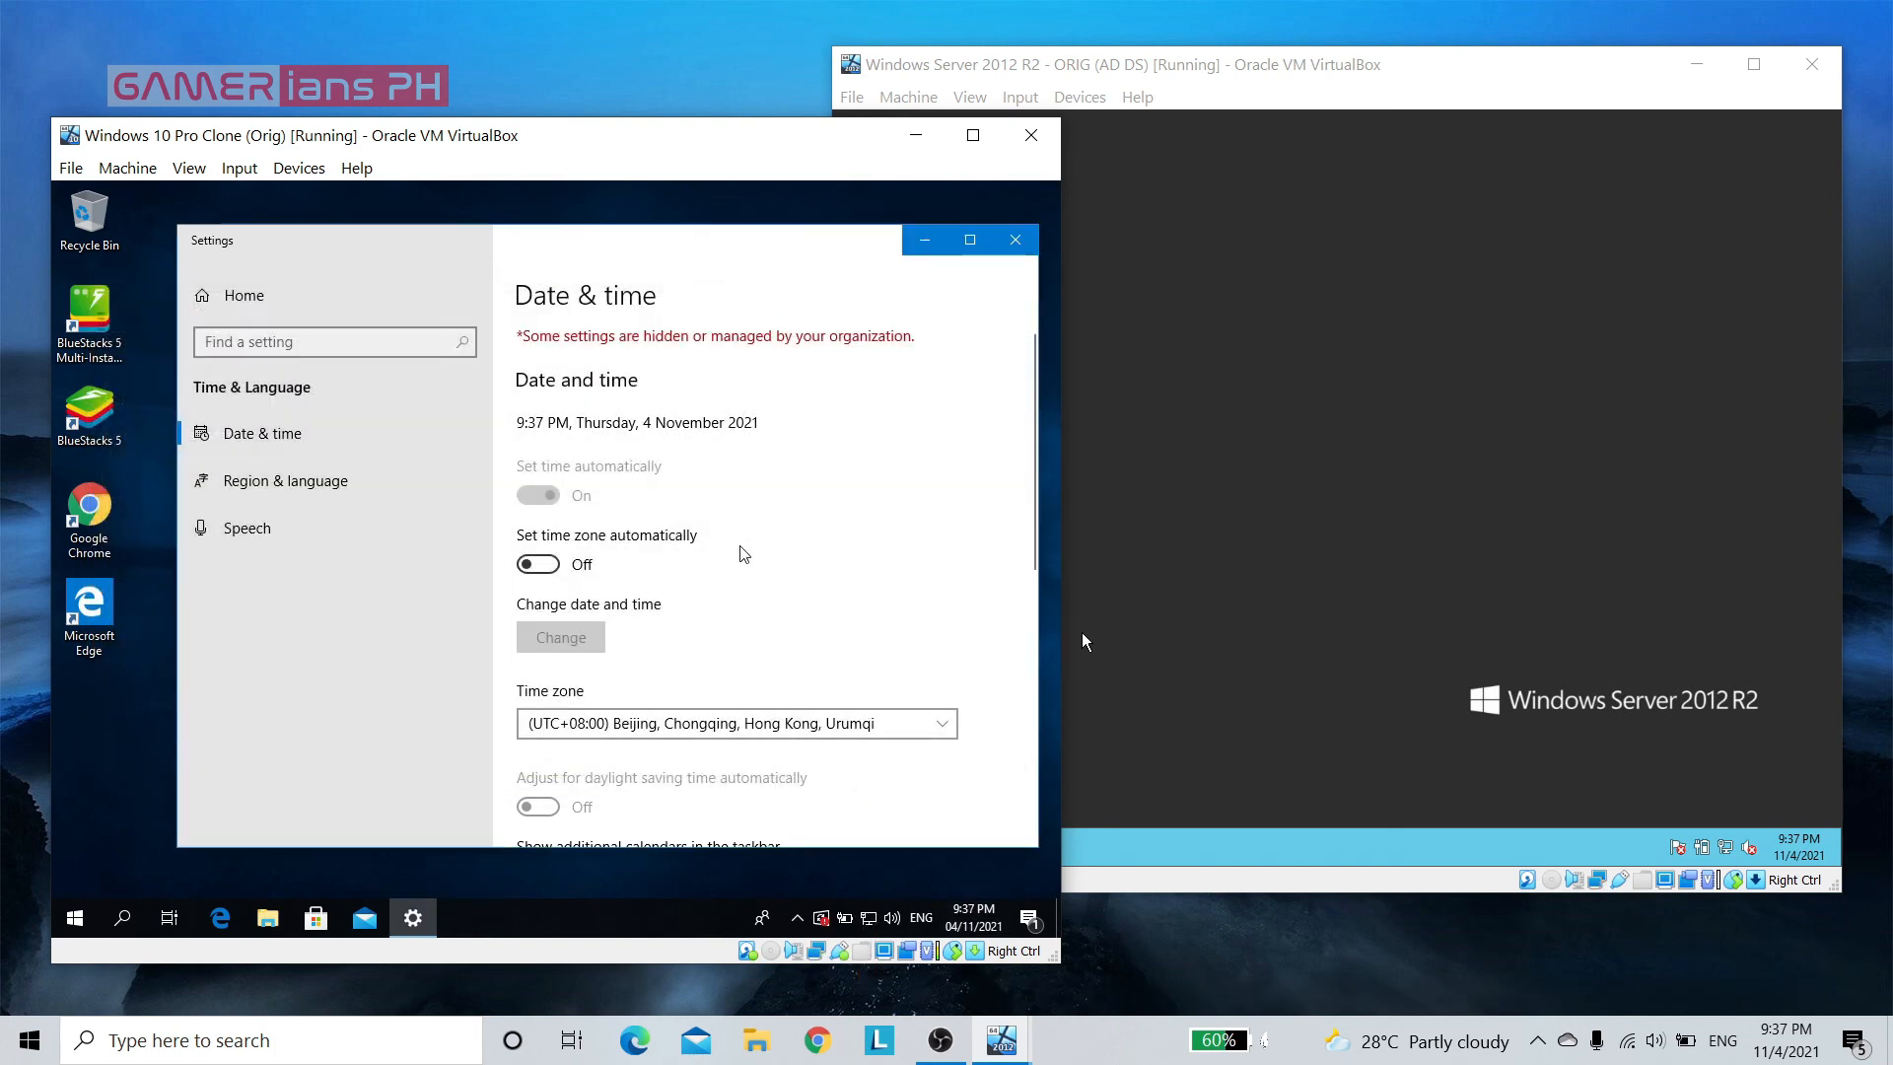
Examine the short date format choices on the Windows 10 client without changing them, and close Settings
scroll(773, 606, down, 3)
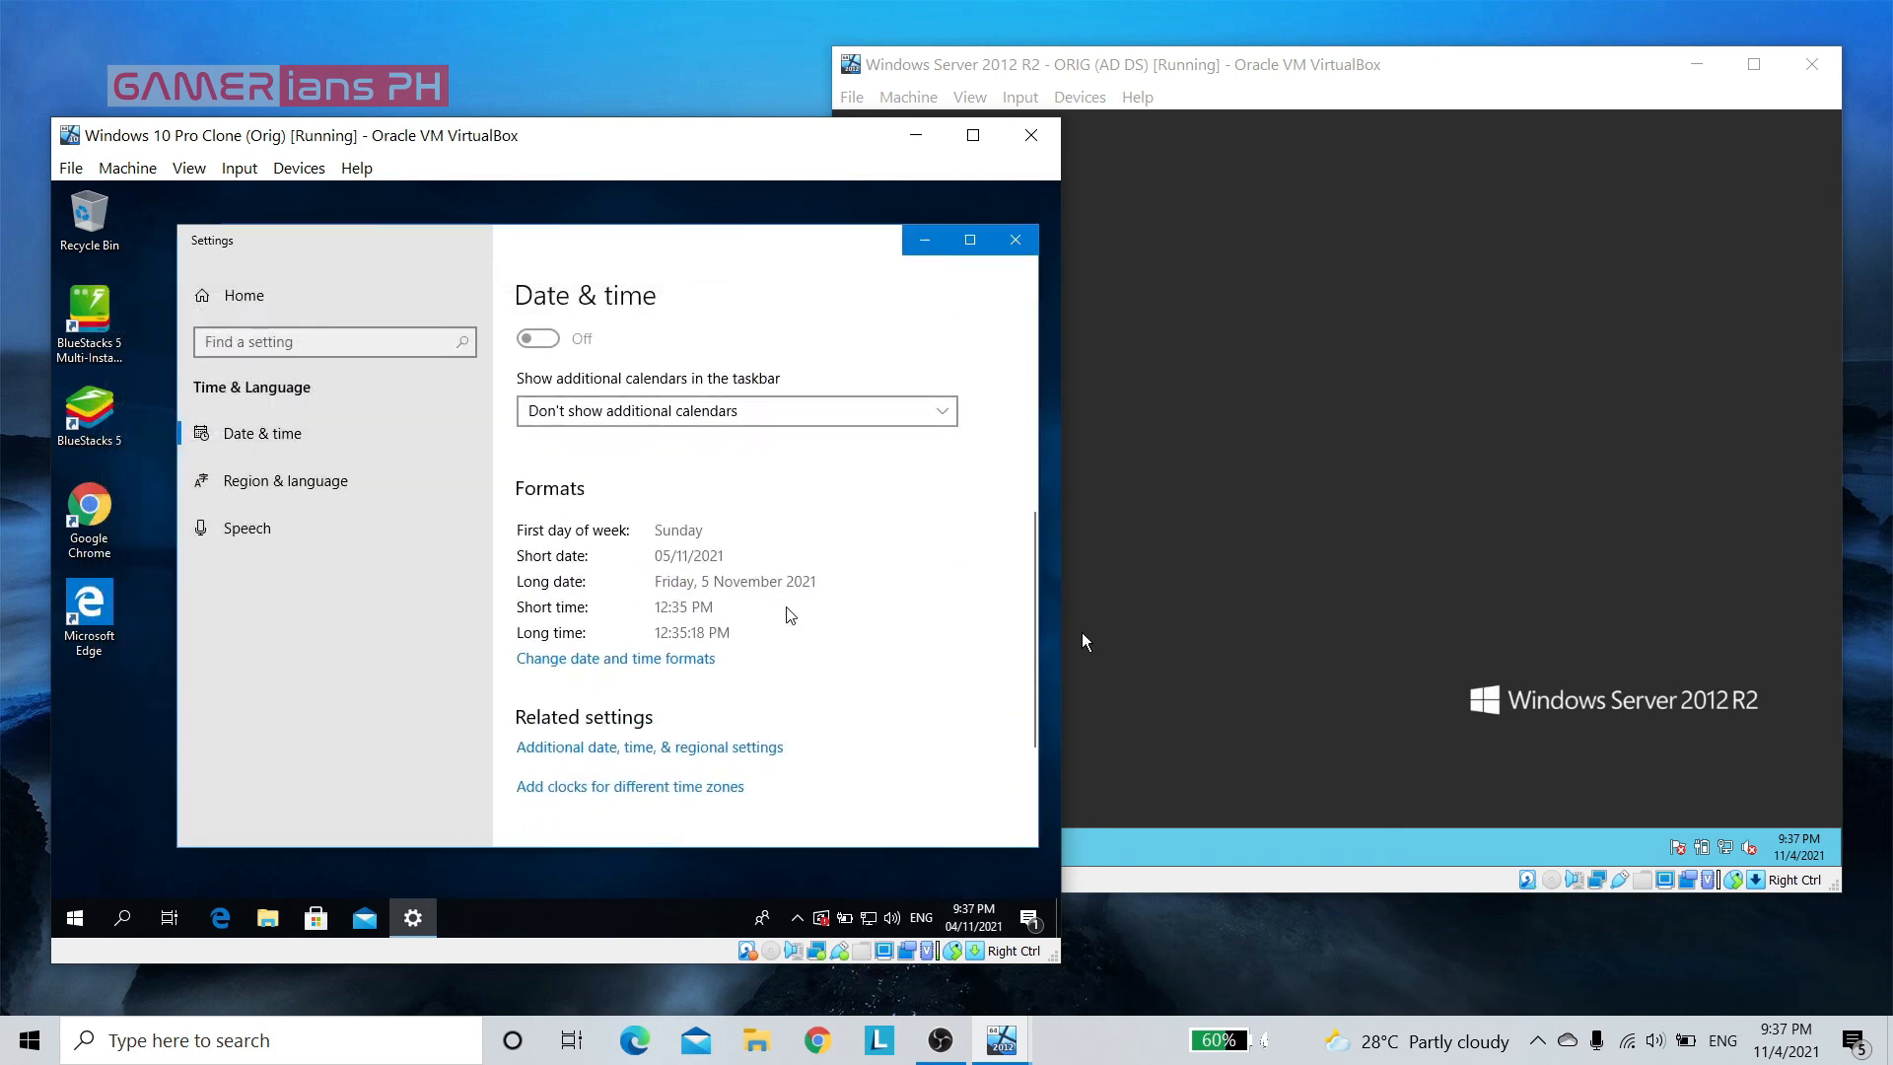
click(584, 659)
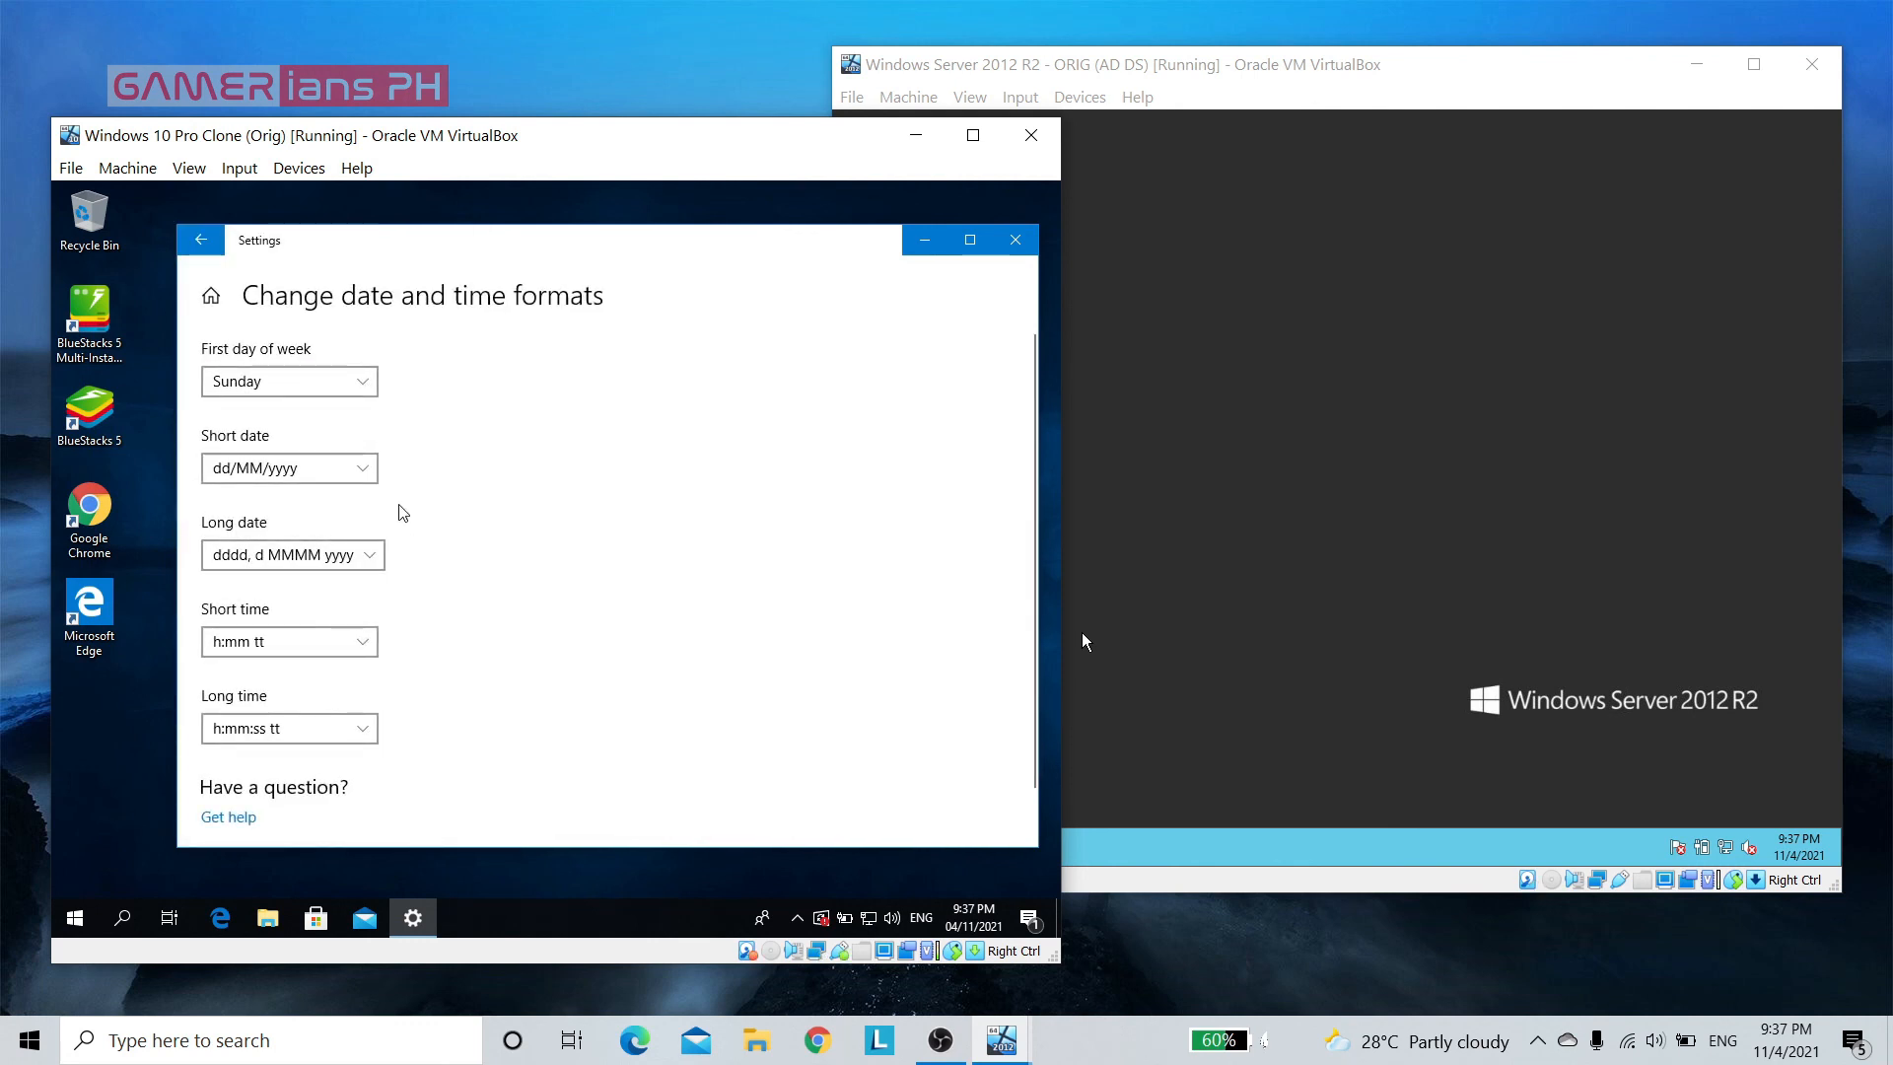
click(373, 477)
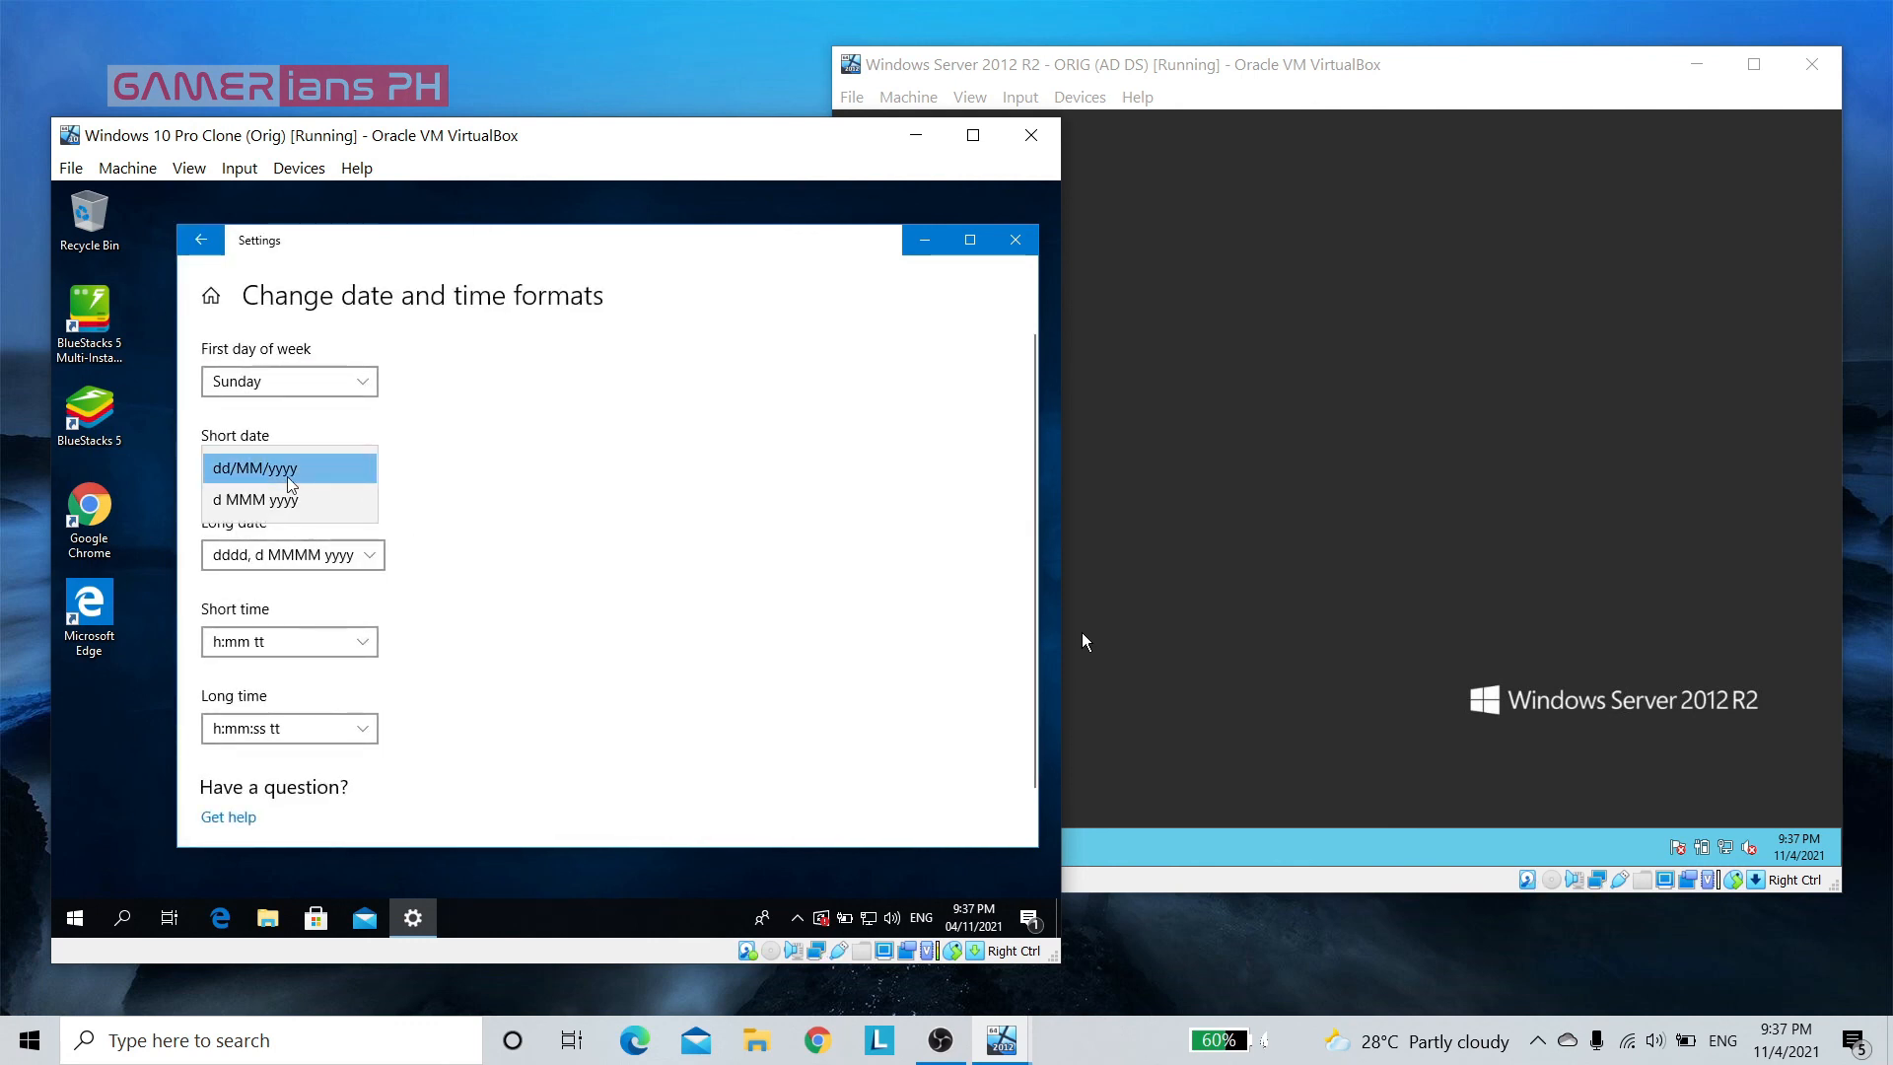
click(641, 544)
click(1011, 250)
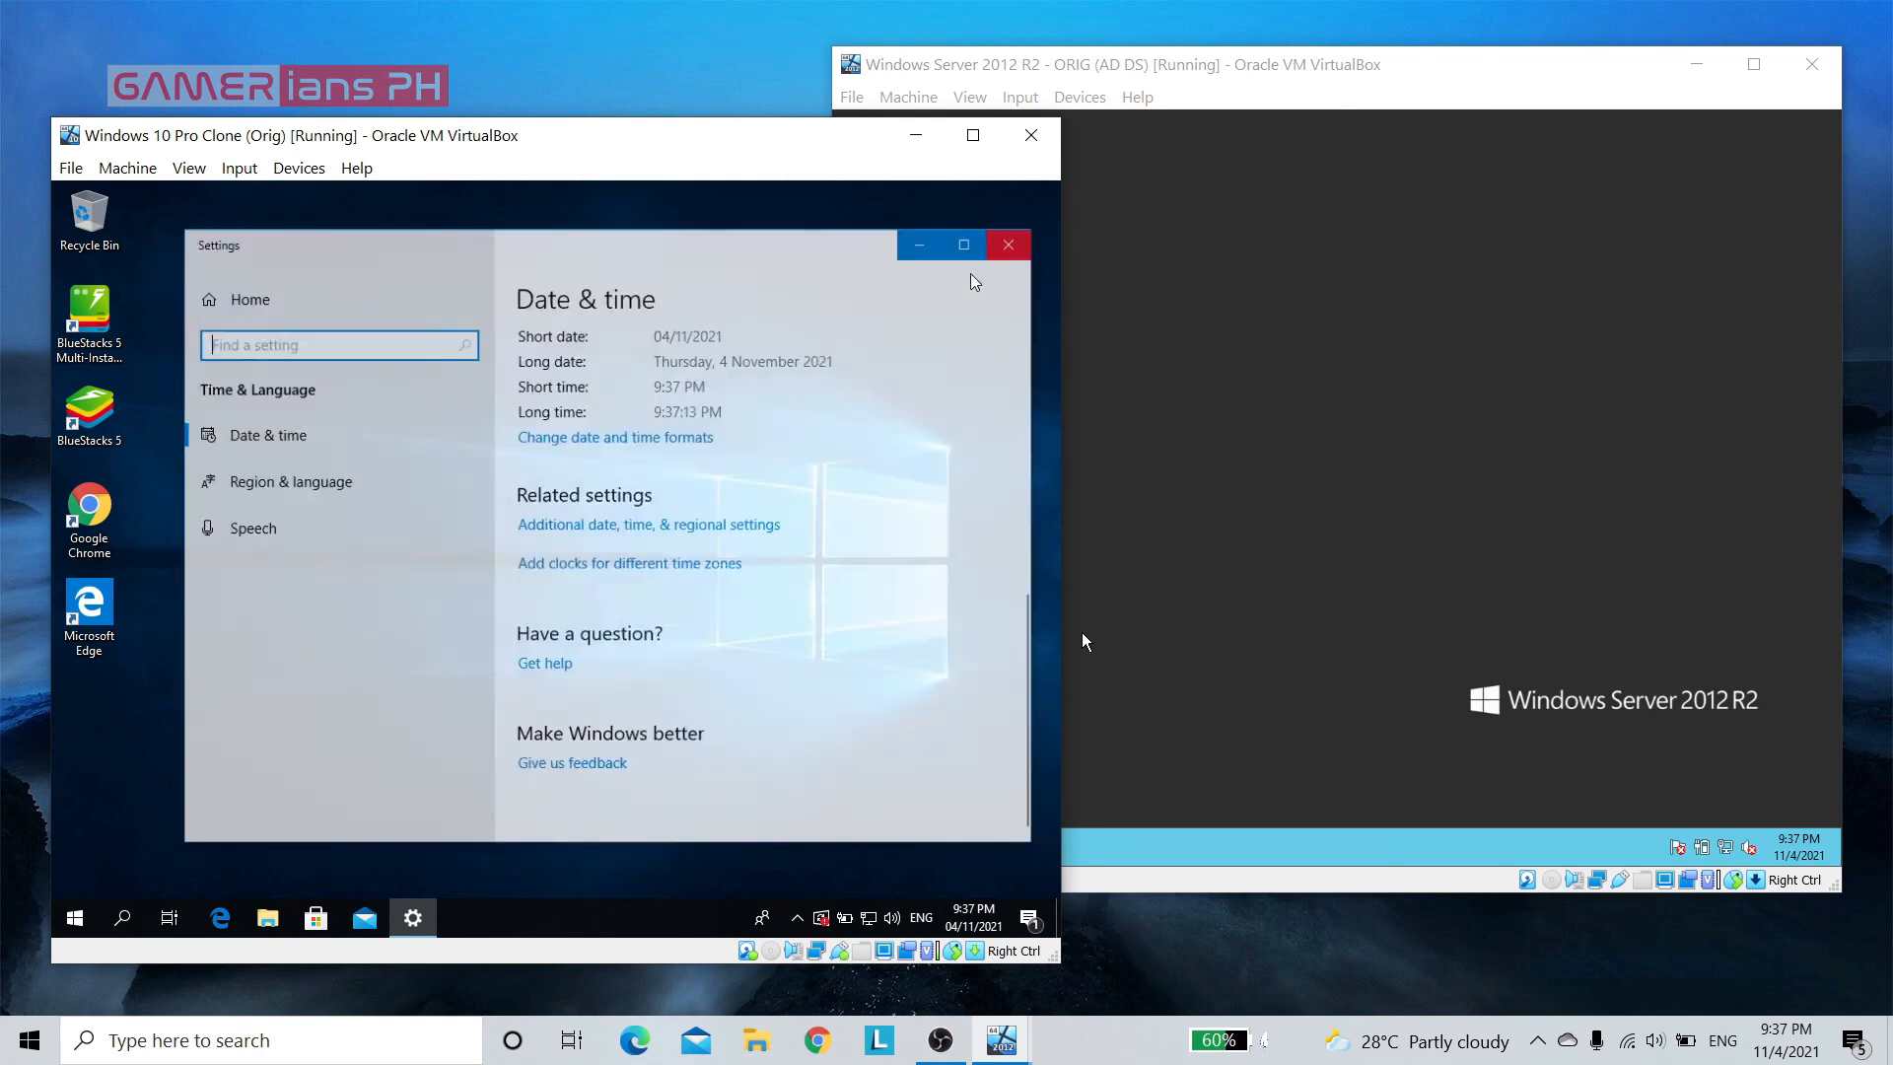
Change the Windows 10 client's display language to English (United States) in the region and language settings, and close Settings
click(77, 915)
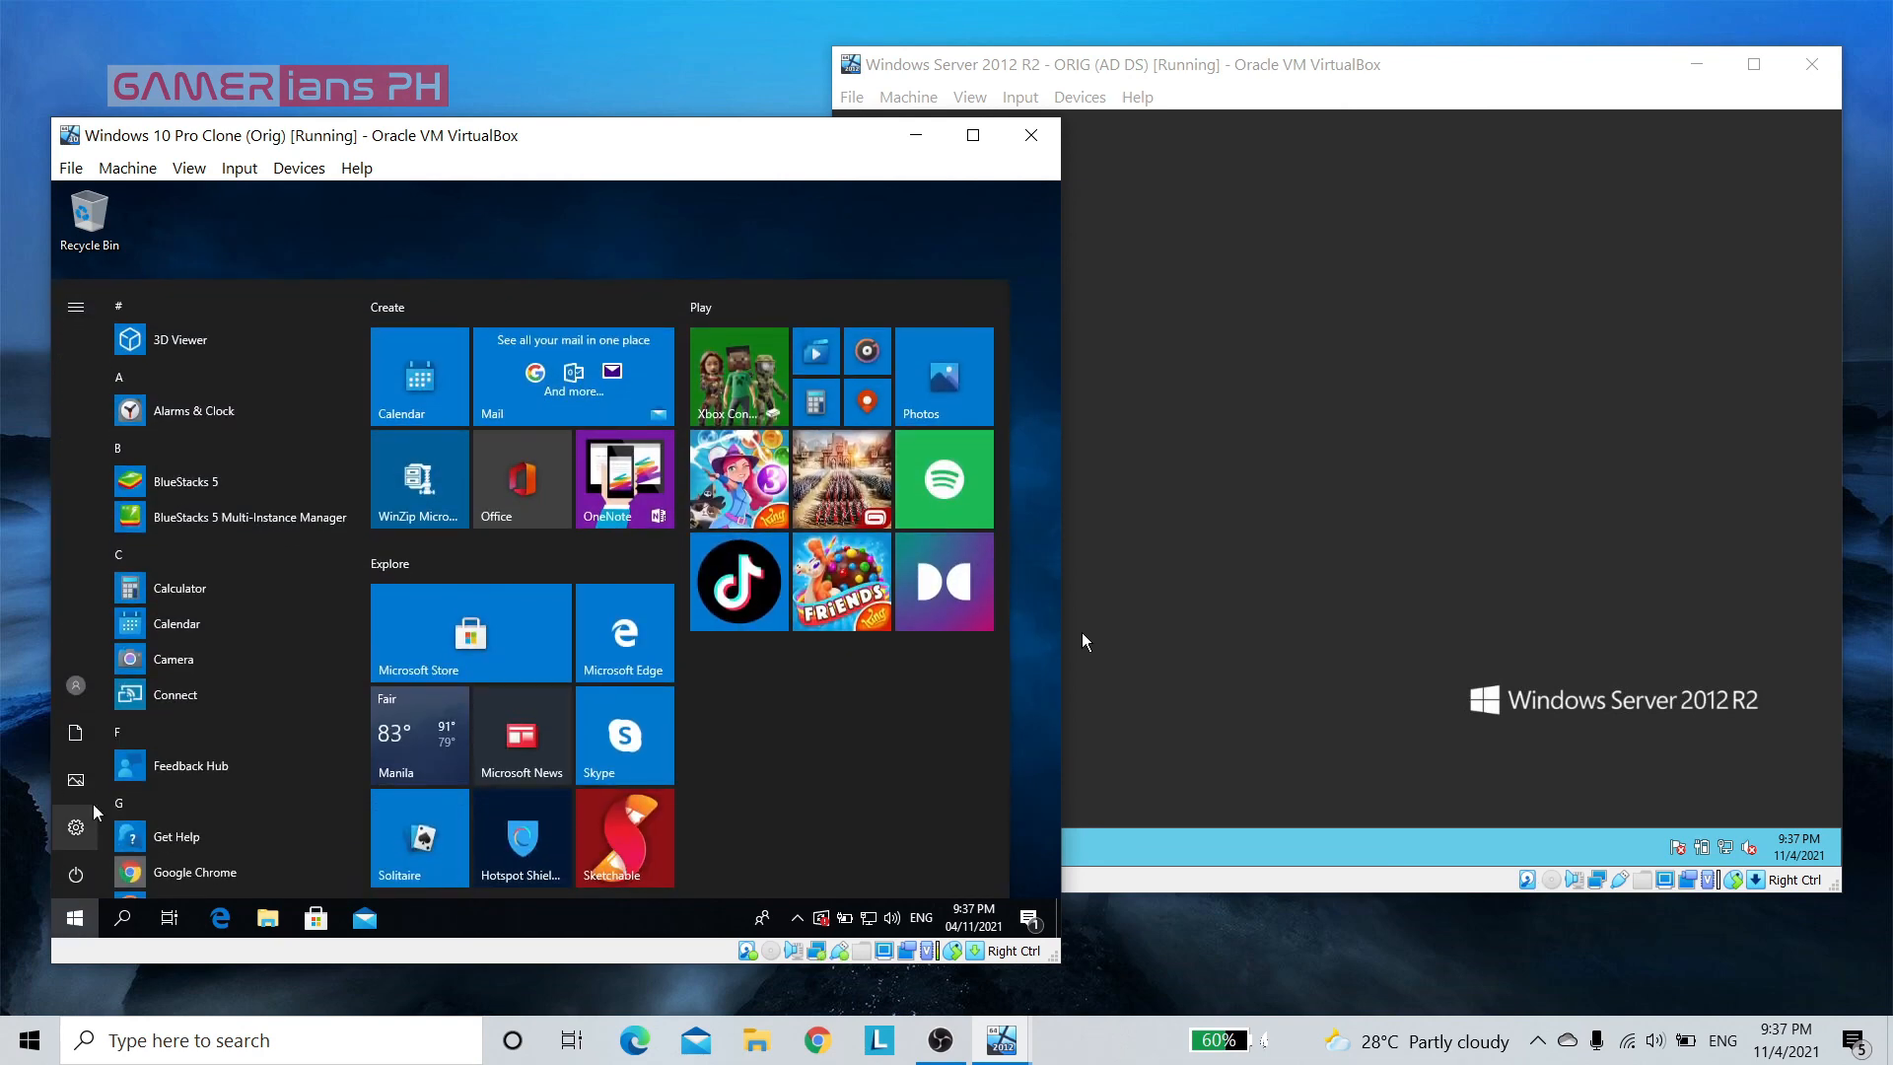
click(75, 826)
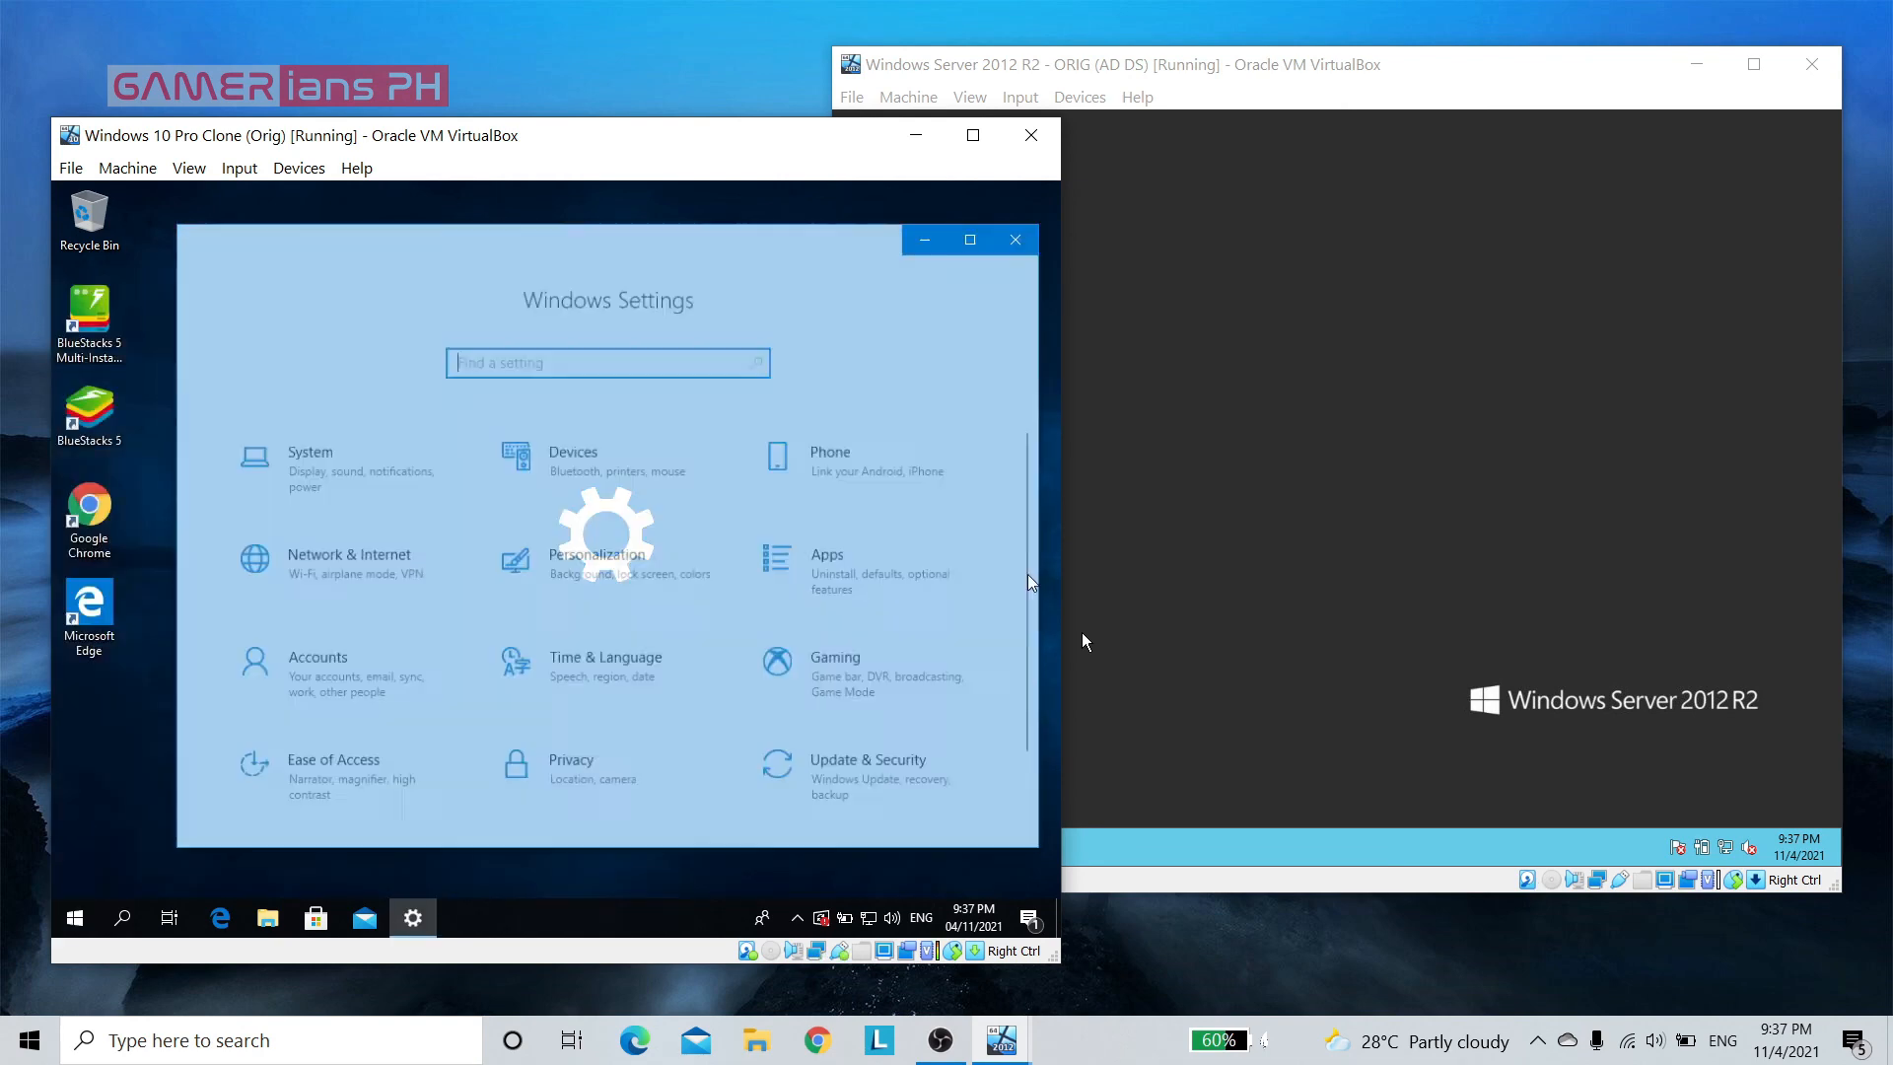
scroll(976, 651, down, 1)
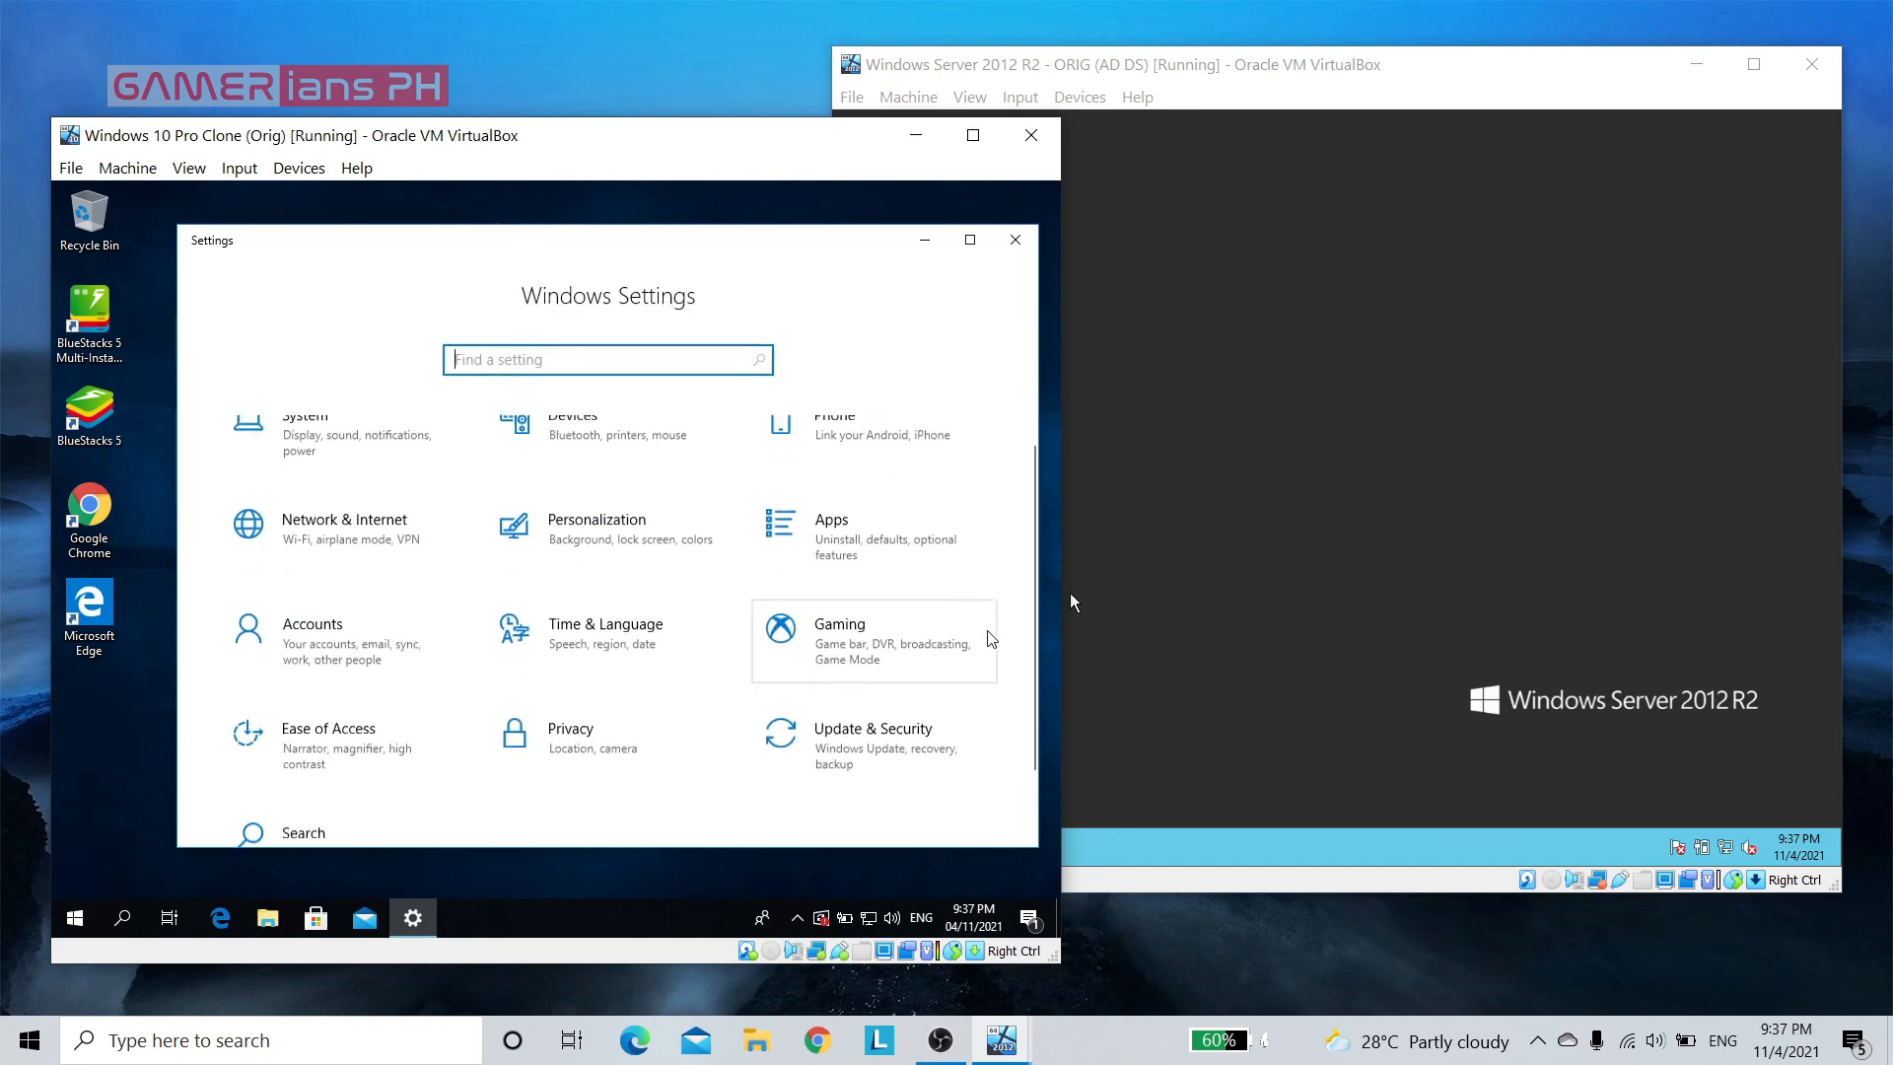
click(631, 578)
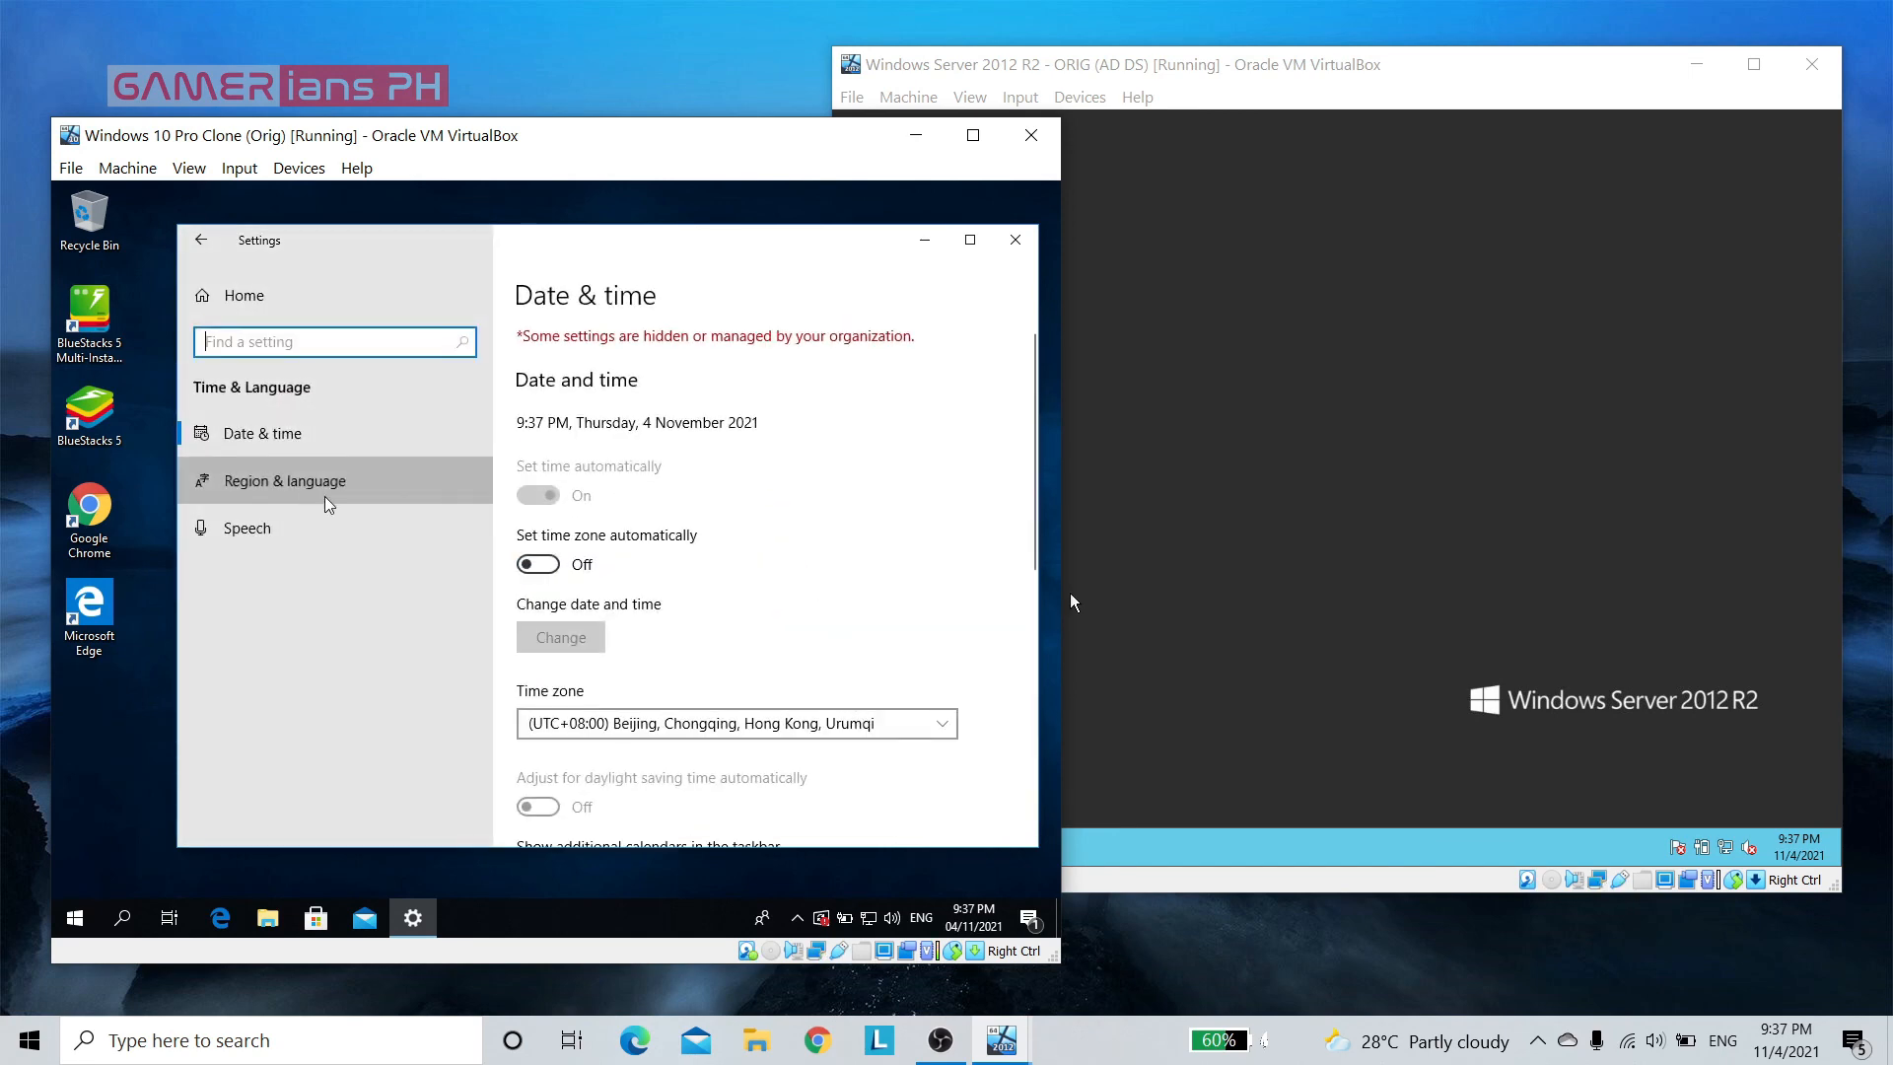
click(308, 499)
scroll(559, 525, down, 2)
click(807, 452)
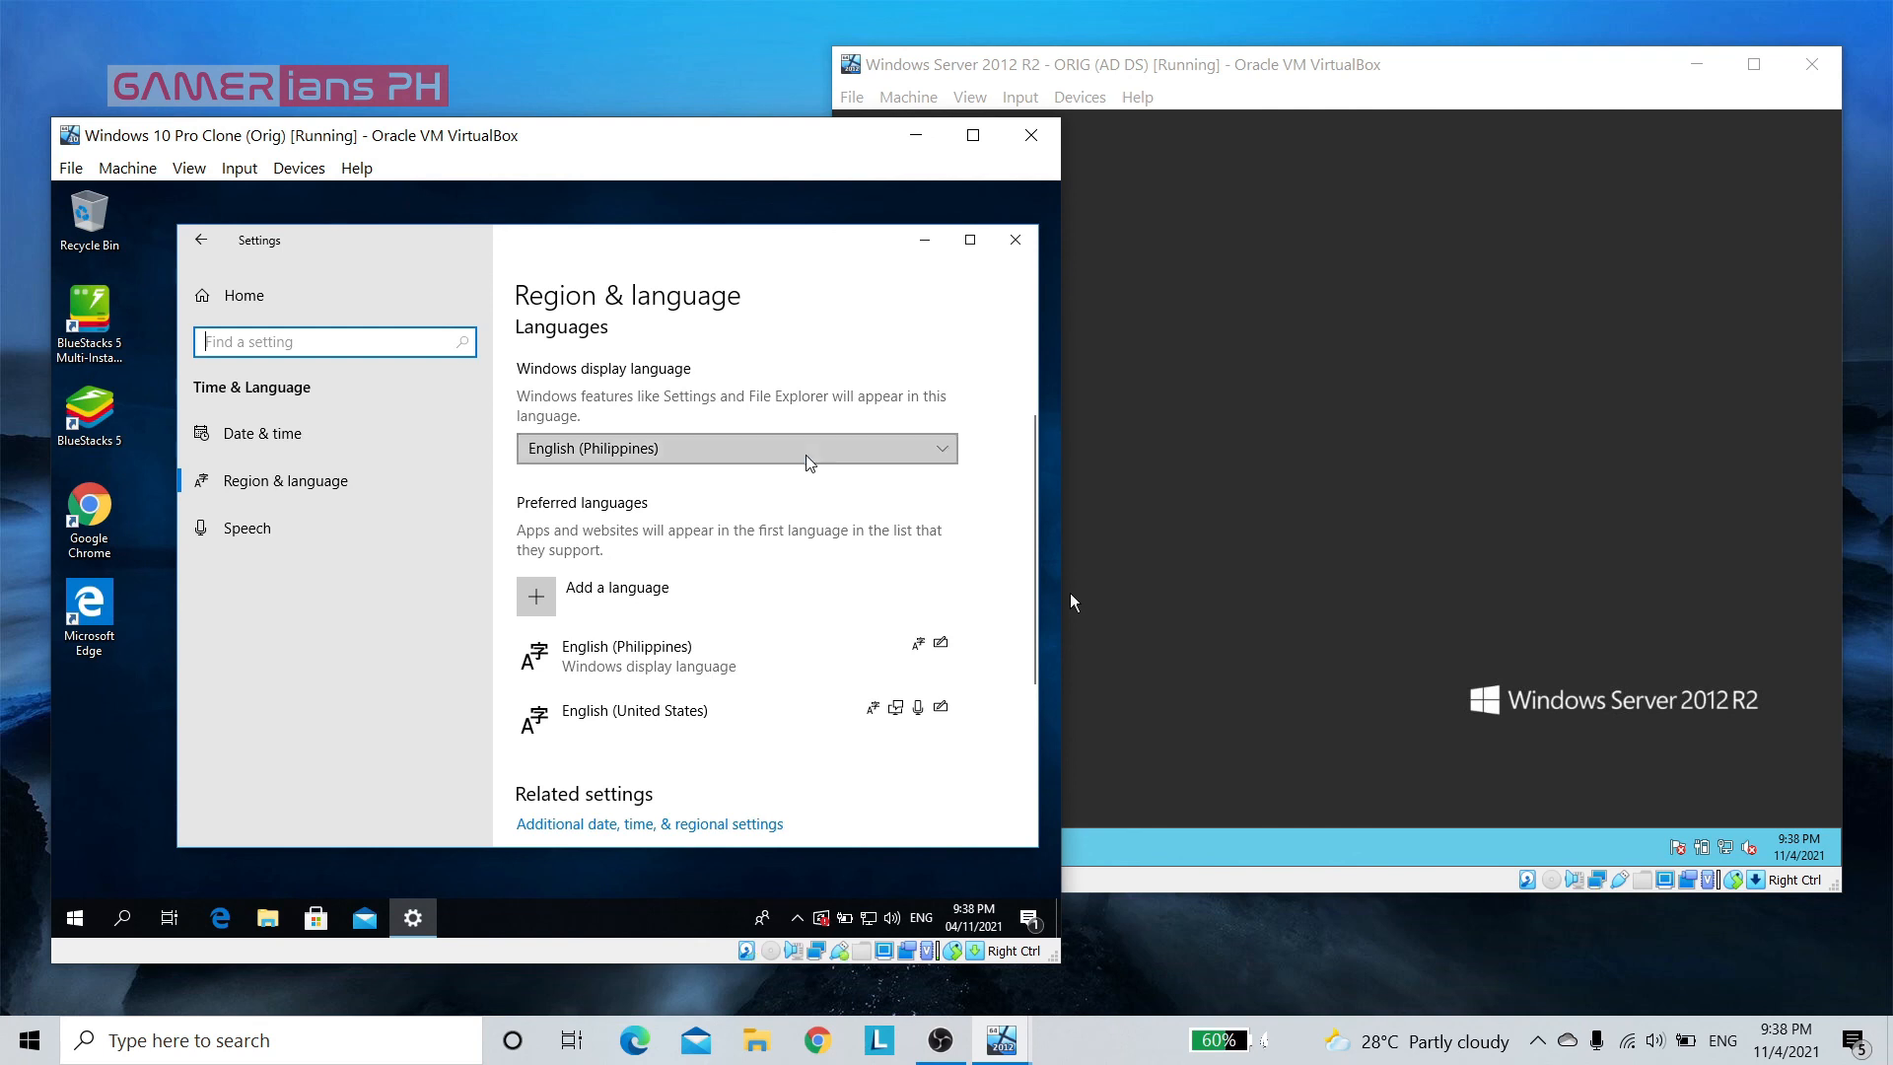
click(725, 489)
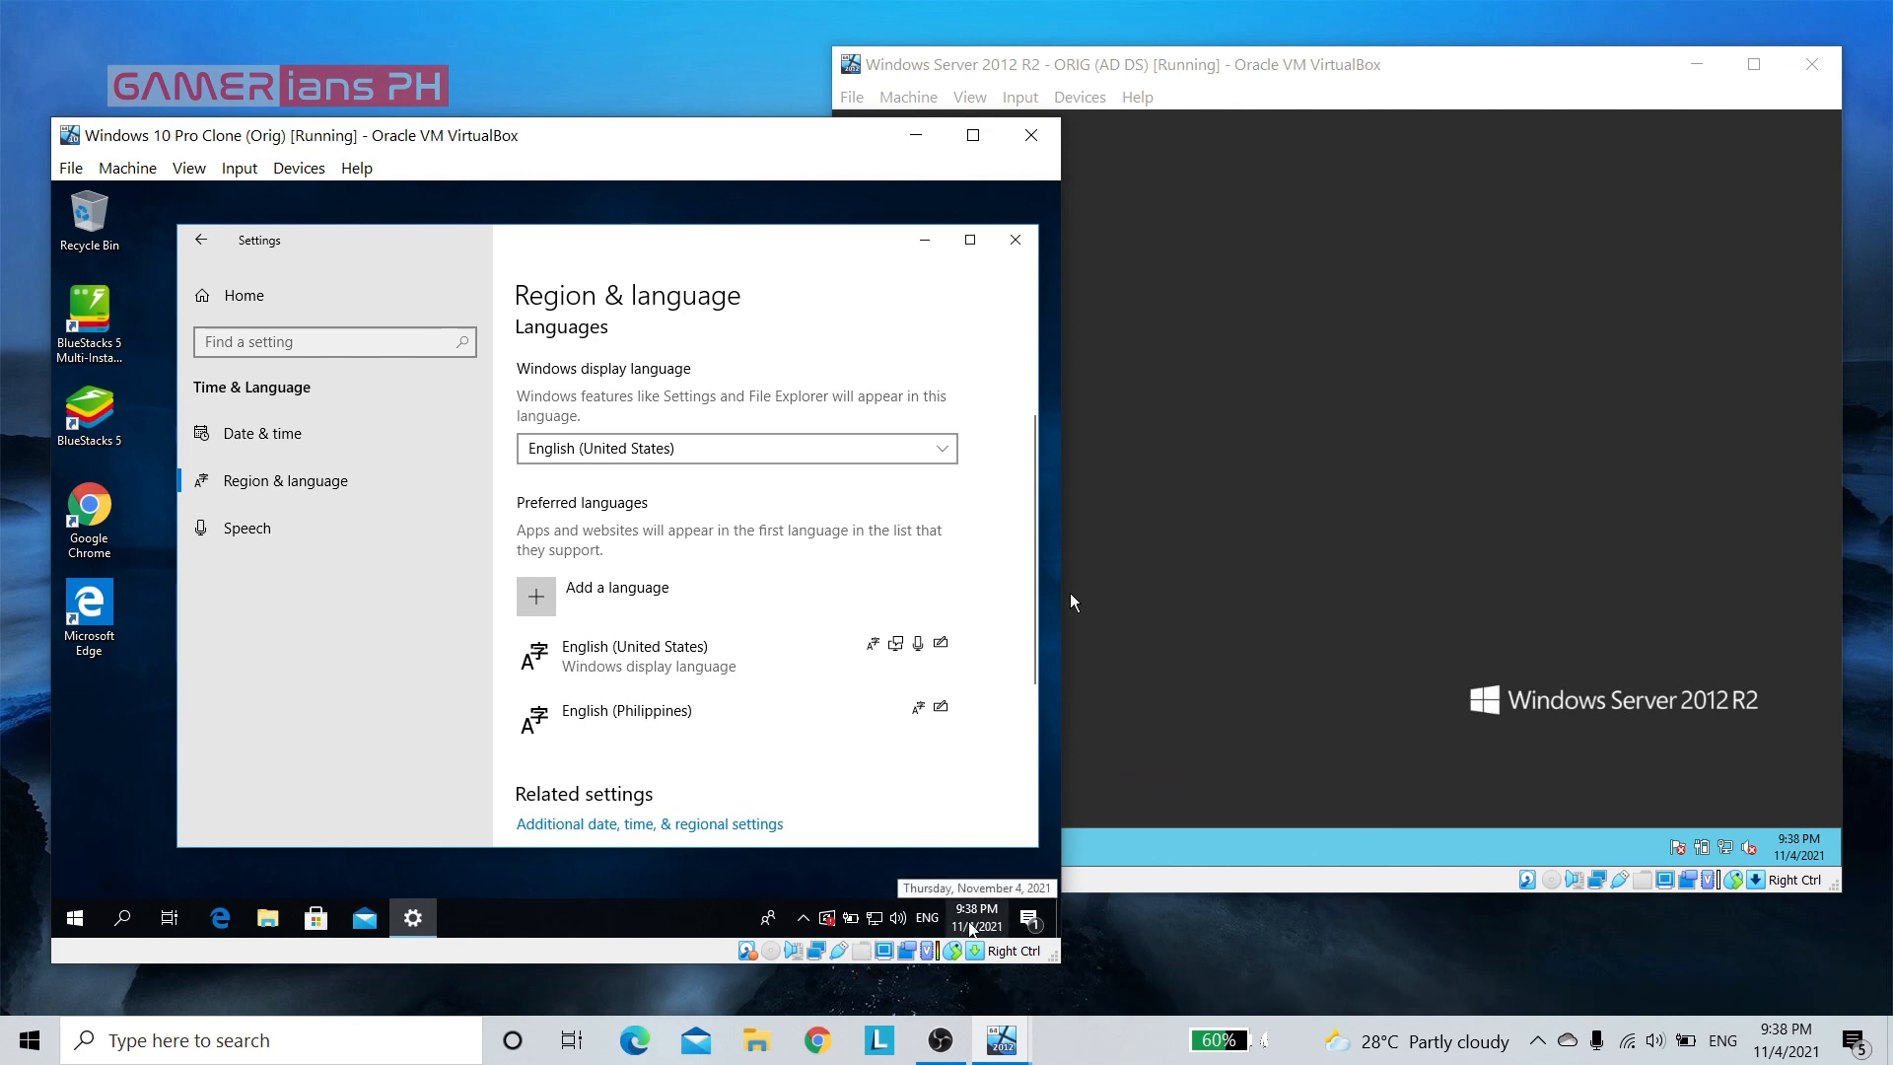
click(1015, 239)
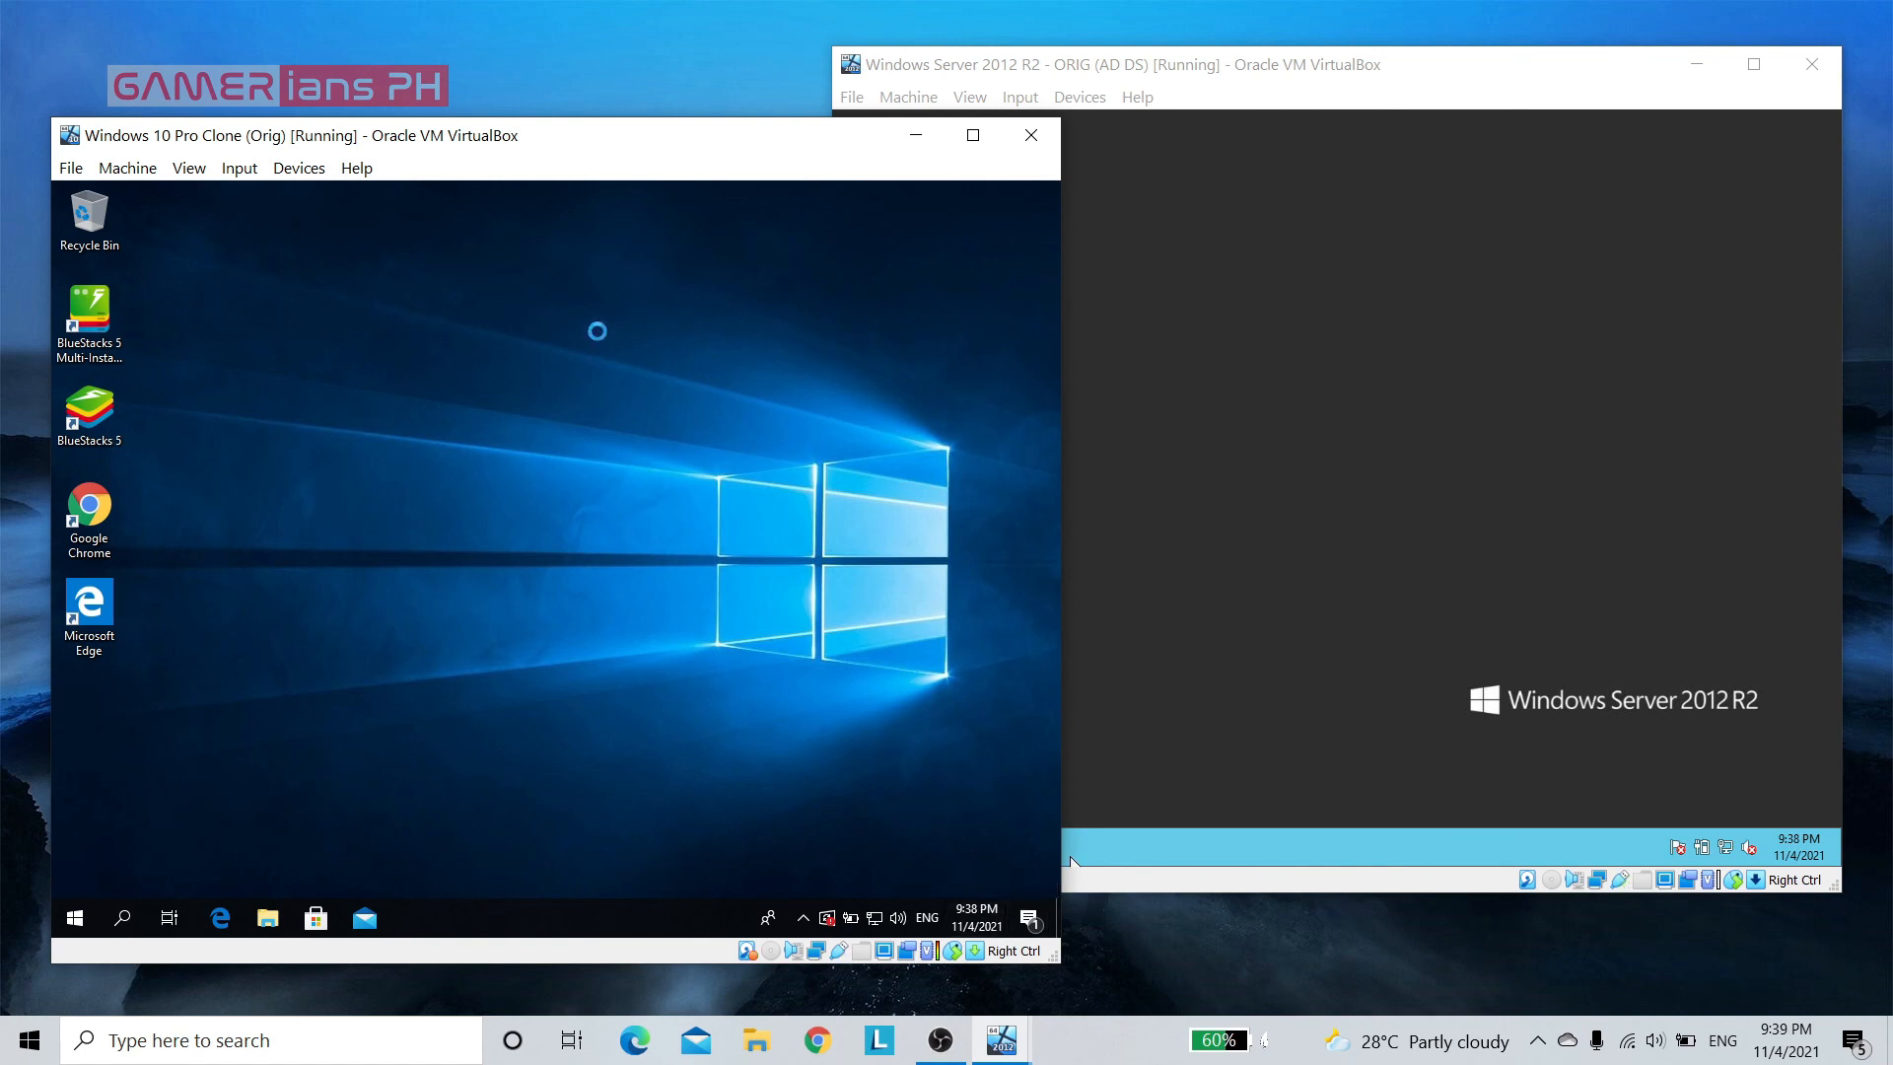
click(1466, 378)
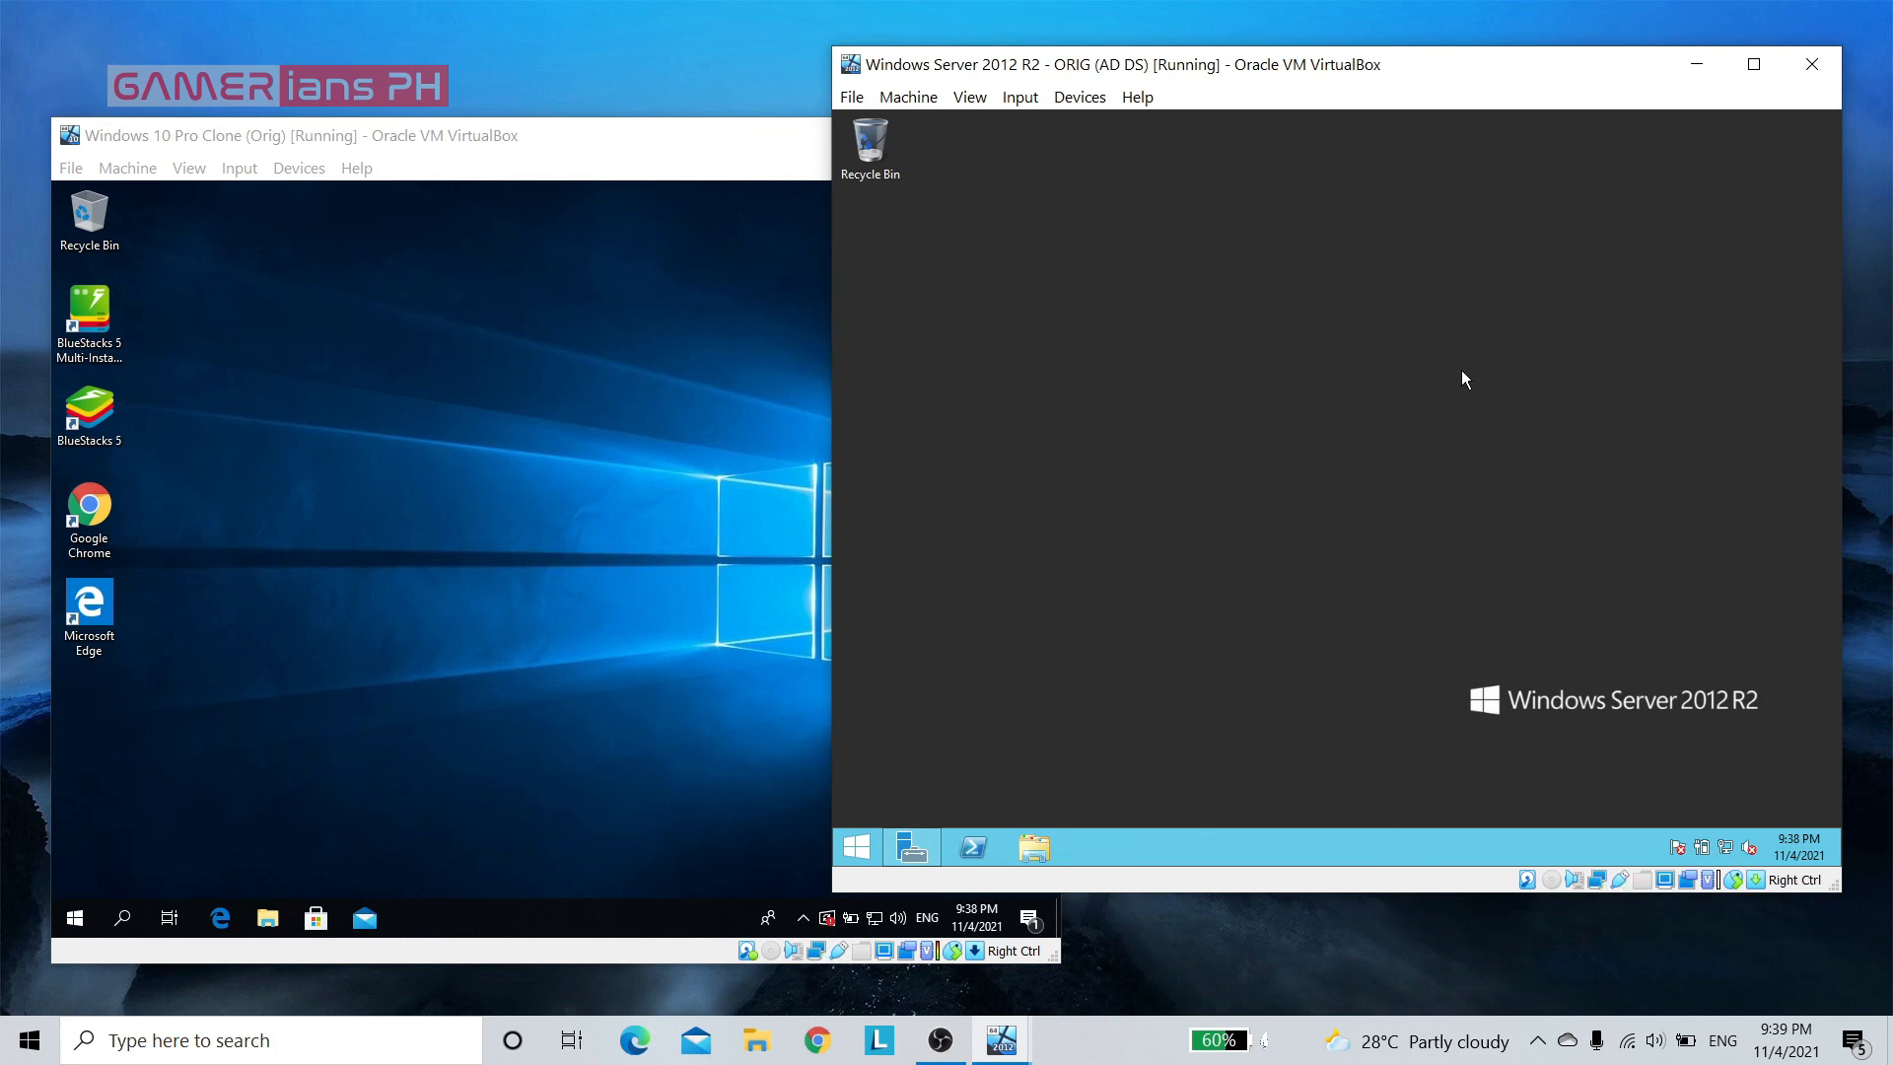
click(76, 922)
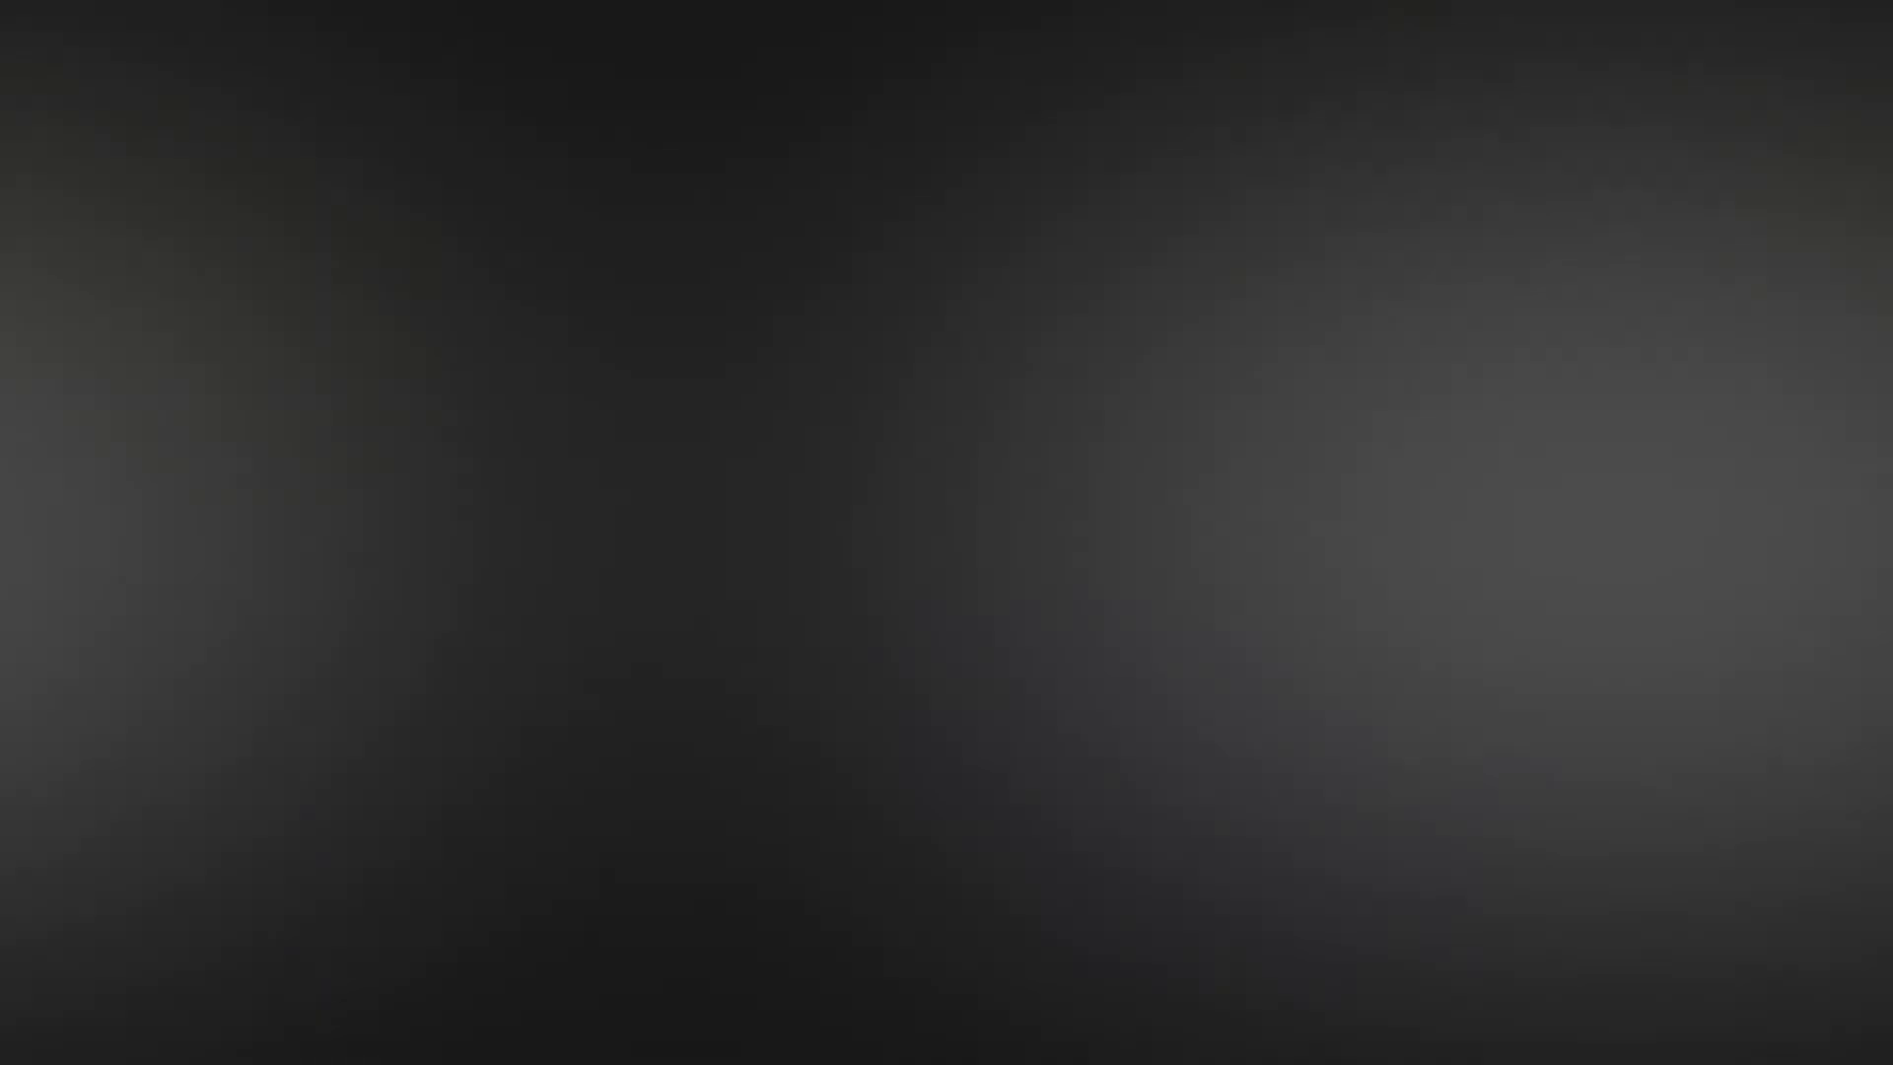